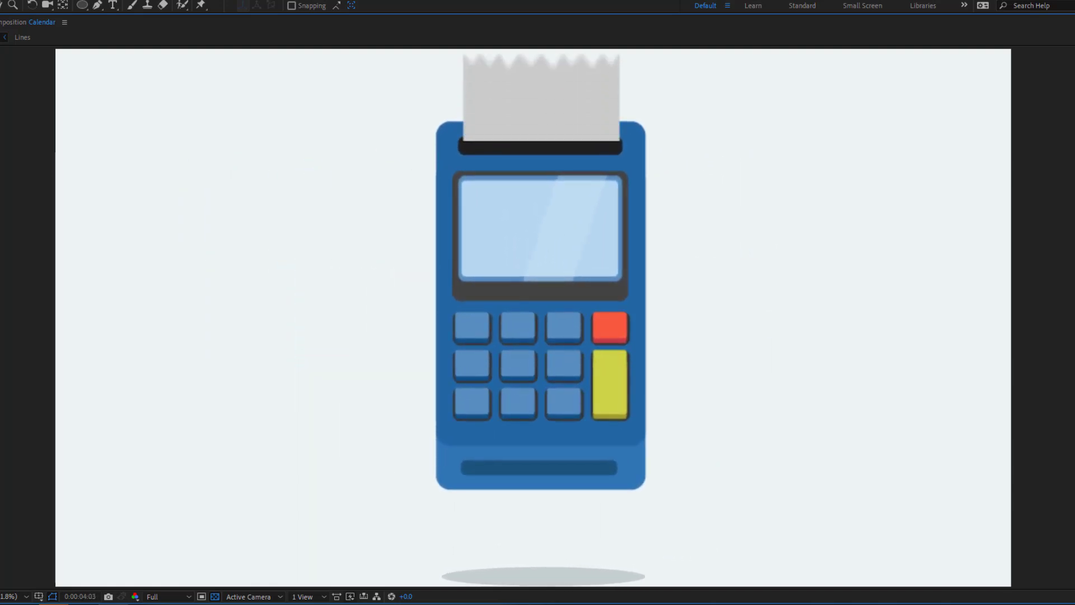
- Restore the Default workspace around the viewer to show the Calendar composition's timeline
{"action": "key", "text": "grave"}
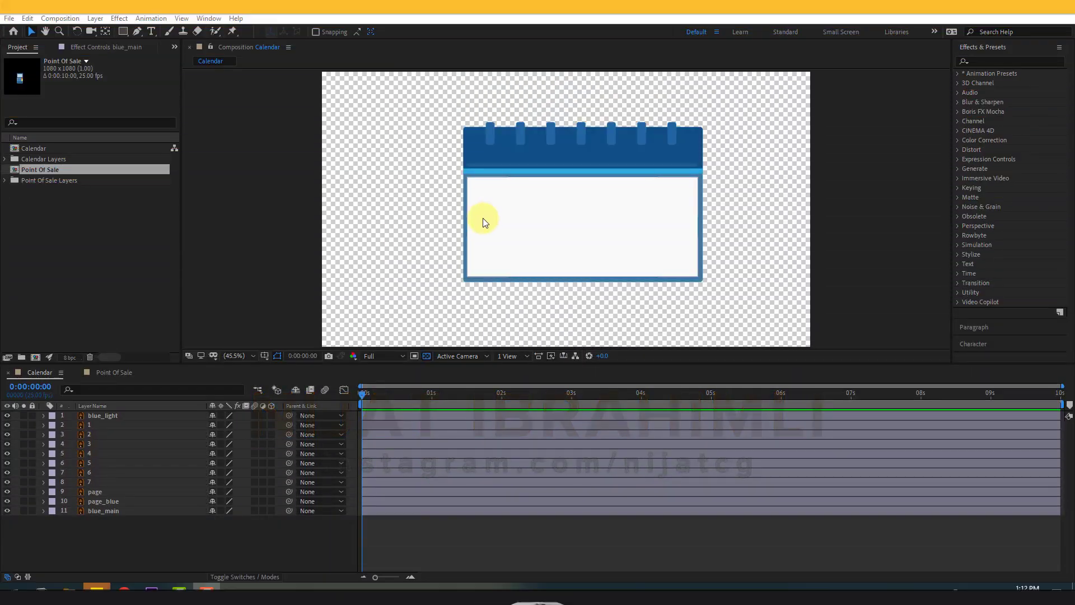
- Add a Null 1 layer to the Calendar composition and centre its anchor point
{"action": "right_click", "coordinate": [133, 539]}
{"action": "mouse_move", "coordinate": [233, 417]}
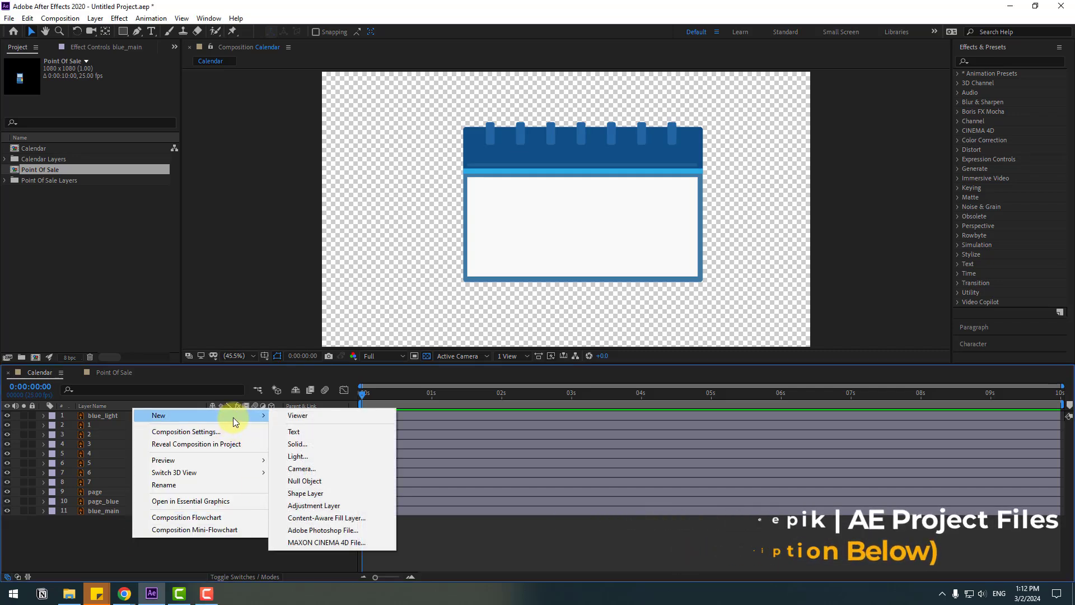
{"action": "left_click", "coordinate": [304, 481]}
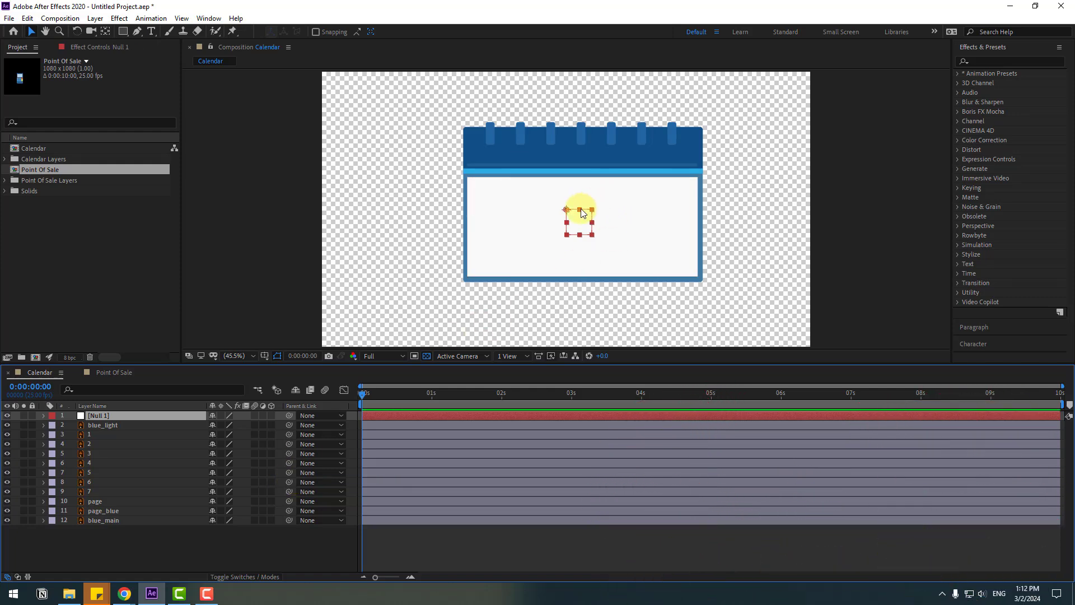
{"action": "left_click", "coordinate": [104, 35]}
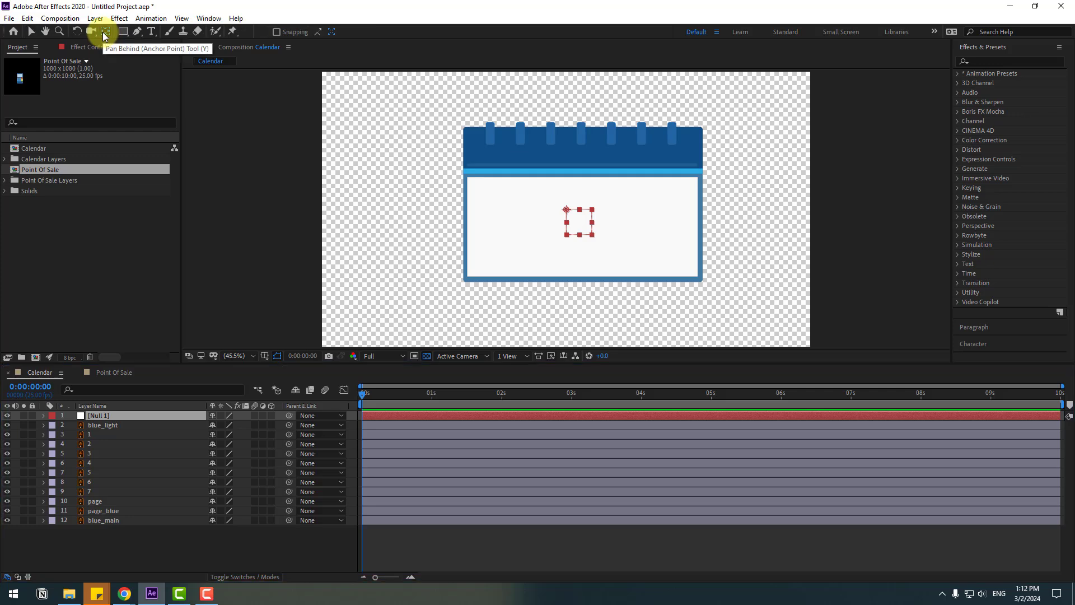
{"action": "key", "text": "ctrl+alt+Home"}
{"action": "left_click", "coordinate": [32, 31]}
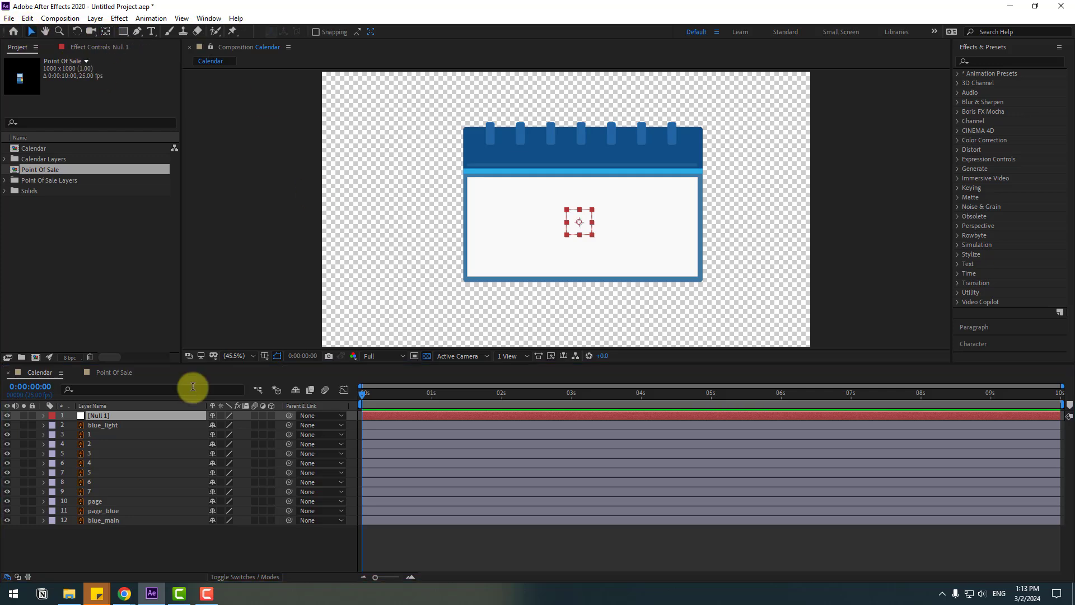
- Parent all calendar layers to Null 1 and show only its Position property
{"action": "left_click_drag", "start_coordinate": [84, 550], "coordinate": [111, 435]}
{"action": "left_click_drag", "start_coordinate": [289, 426], "coordinate": [98, 417]}
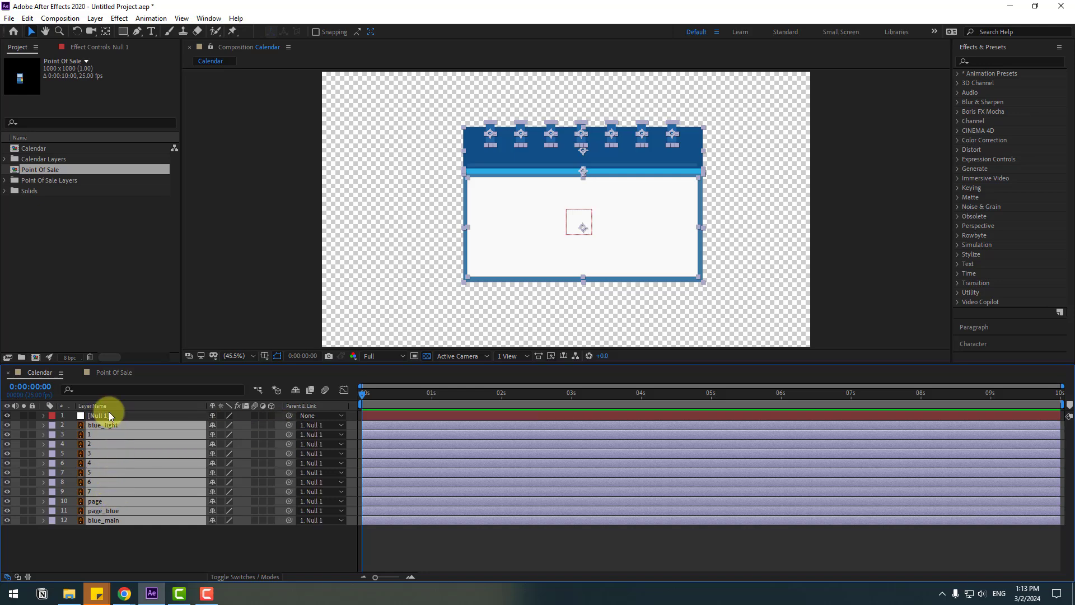
{"action": "left_click", "coordinate": [102, 415]}
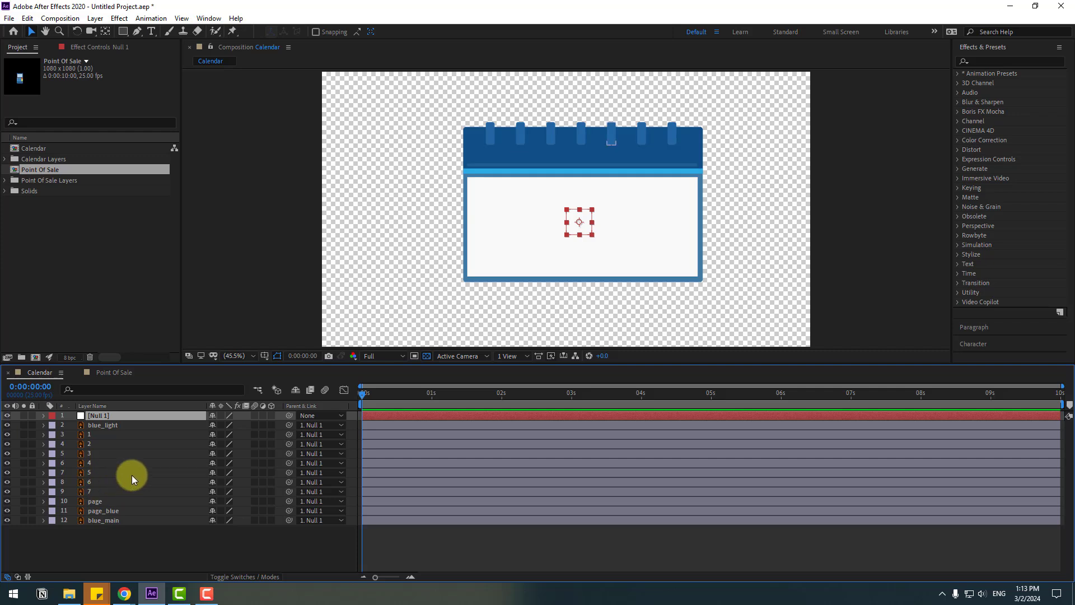
{"action": "key", "text": "p"}
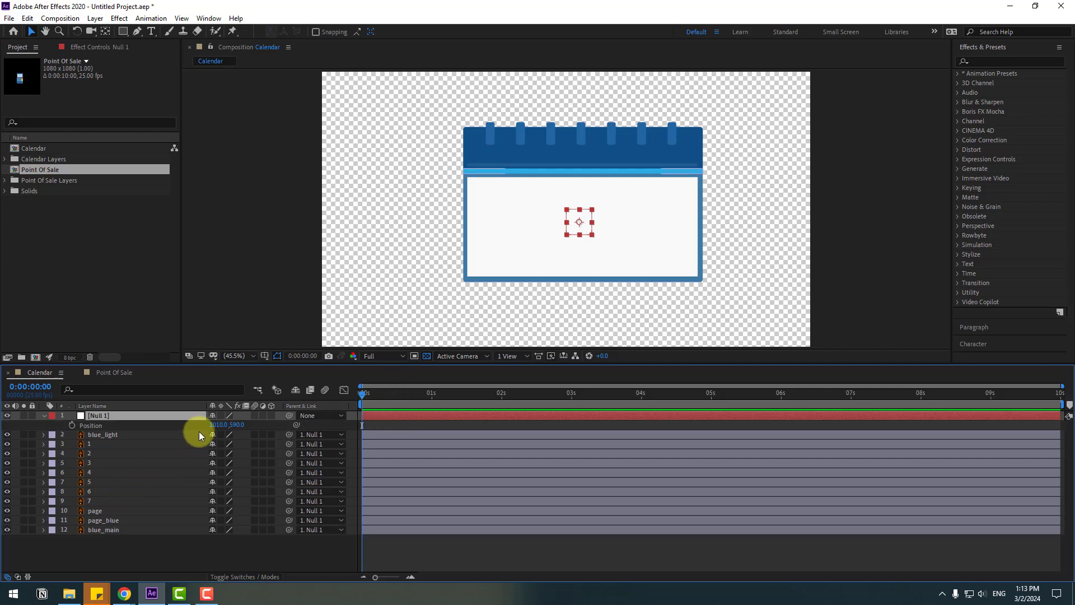
- Keyframe Null 1 Position from off-screen left at 0 s to centre at 1 s; show Title/Action Safe guides
{"action": "left_click_drag", "start_coordinate": [217, 425], "coordinate": [72, 432]}
{"action": "left_click", "coordinate": [72, 425]}
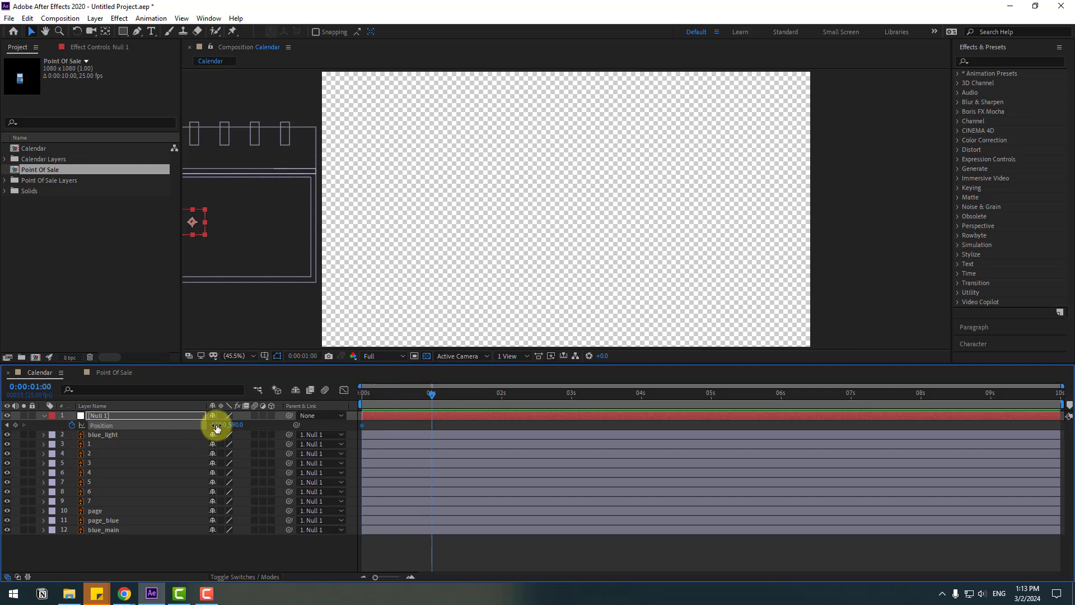
{"action": "left_click_drag", "start_coordinate": [218, 428], "coordinate": [298, 428]}
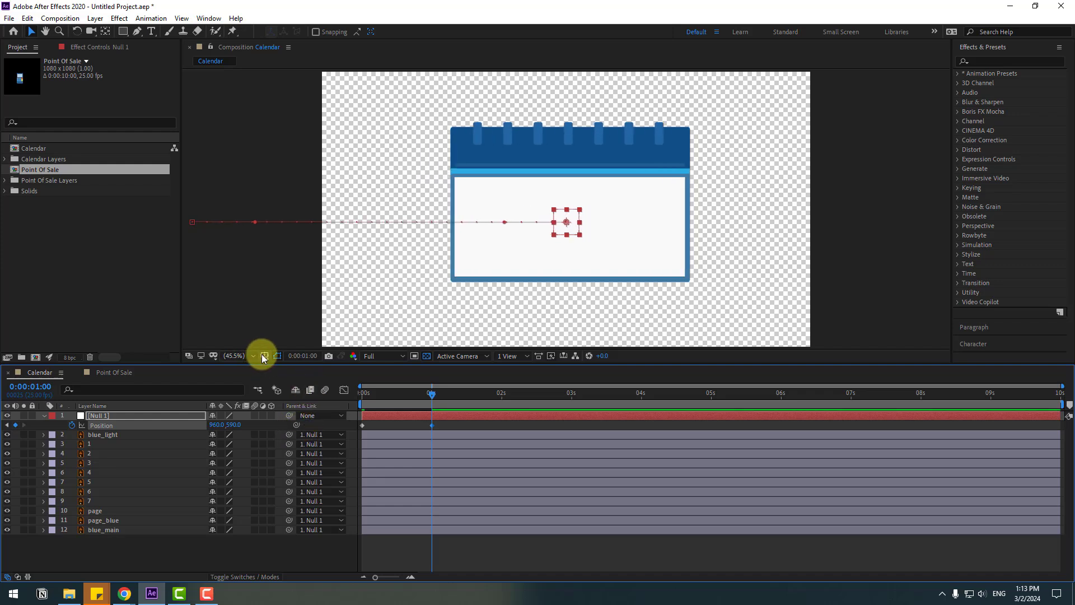
{"action": "left_click", "coordinate": [265, 357]}
{"action": "left_click", "coordinate": [314, 370]}
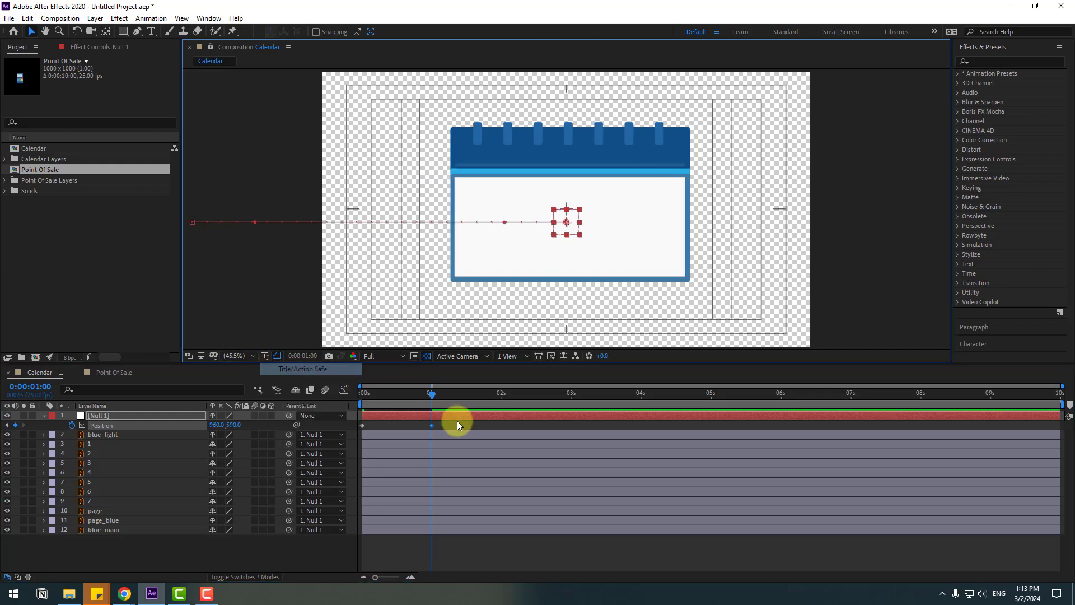
- Apply Easy Ease to both Null 1 Position keyframes
{"action": "left_click", "coordinate": [362, 435]}
{"action": "left_click", "coordinate": [362, 426]}
{"action": "right_click", "coordinate": [363, 425]}
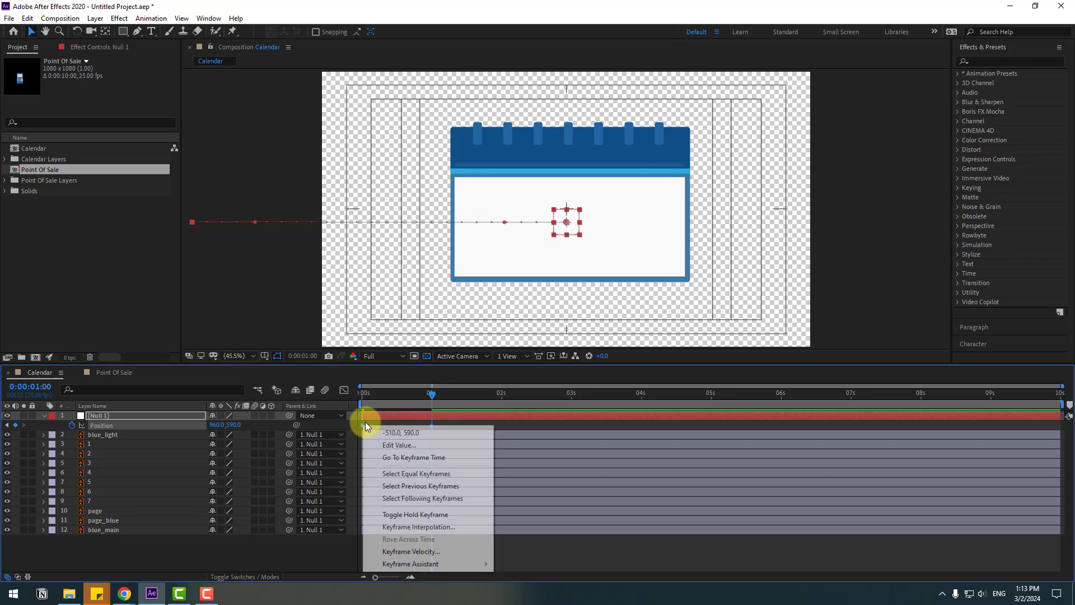
{"action": "mouse_move", "coordinate": [445, 566]}
{"action": "left_click", "coordinate": [546, 490]}
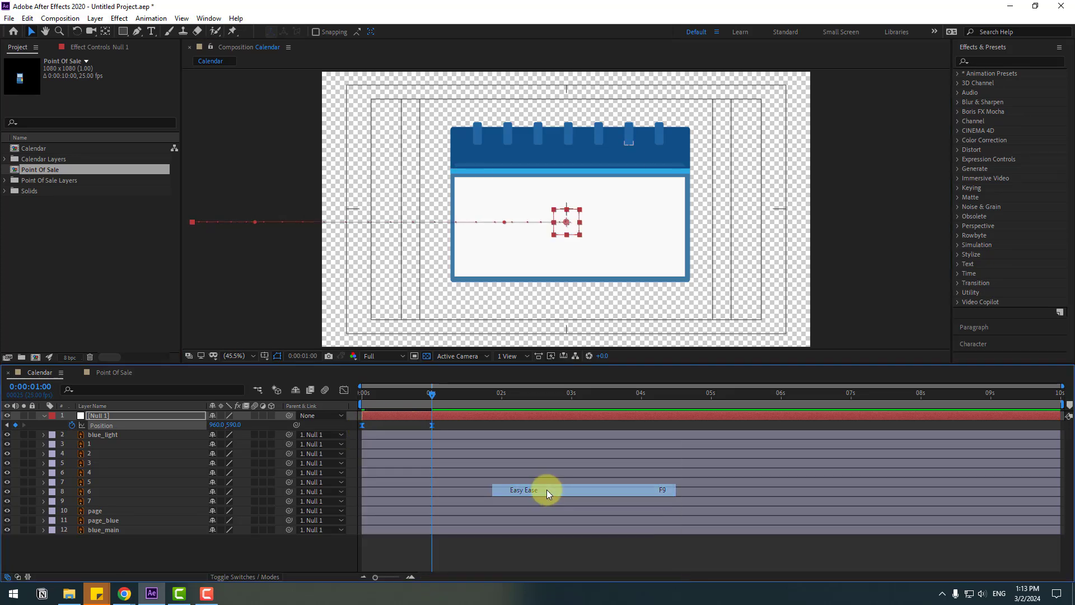
- Adjust the calendar's end position to 942, 614
{"action": "left_click", "coordinate": [429, 429]}
{"action": "left_click", "coordinate": [224, 421]}
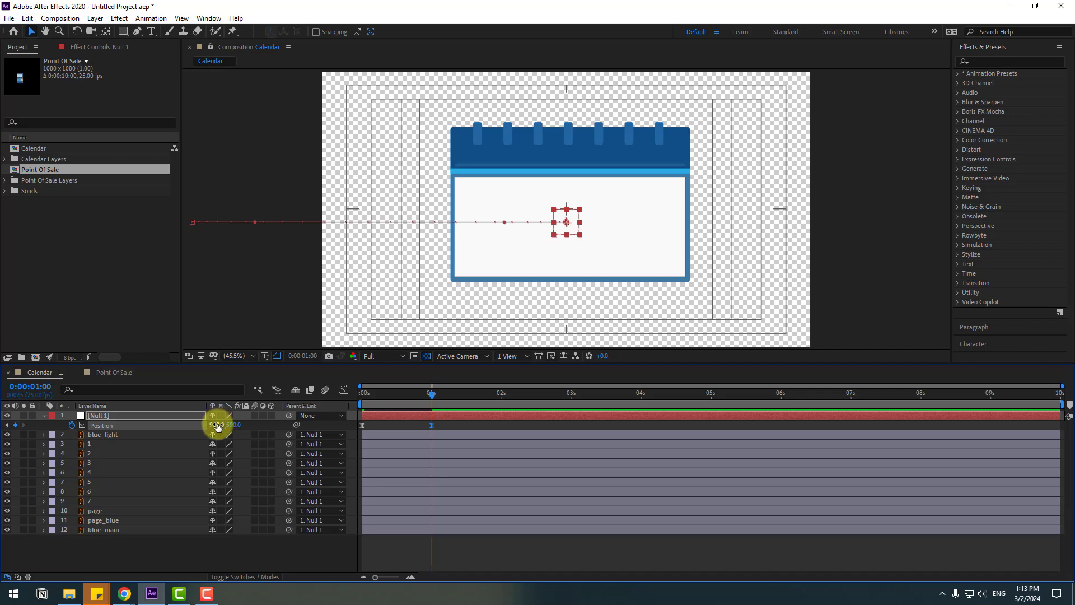
{"action": "left_click_drag", "start_coordinate": [218, 427], "coordinate": [207, 425]}
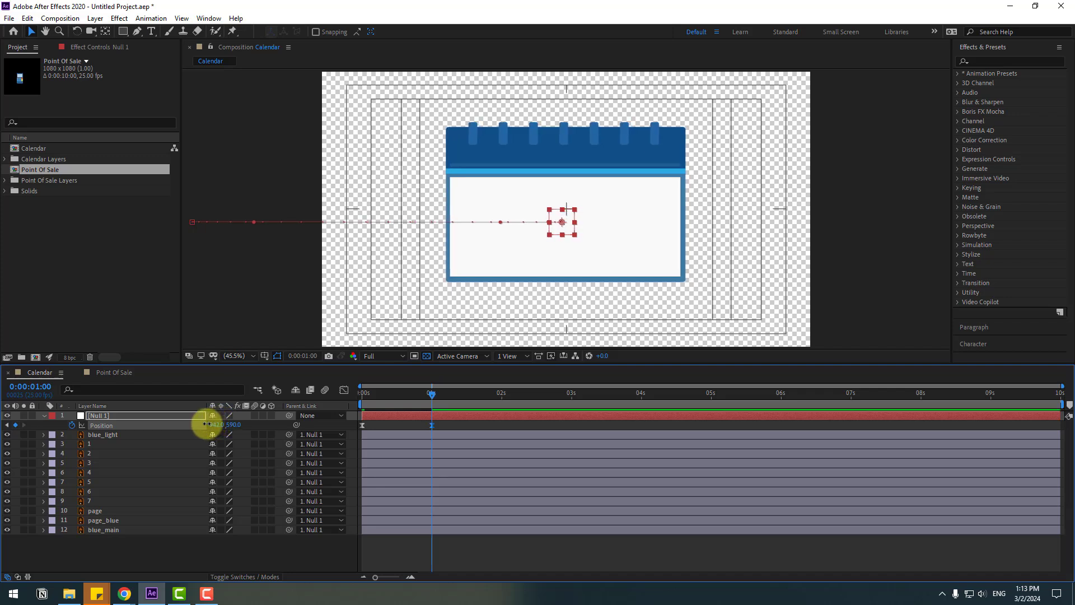
{"action": "left_click_drag", "start_coordinate": [445, 422], "coordinate": [352, 440]}
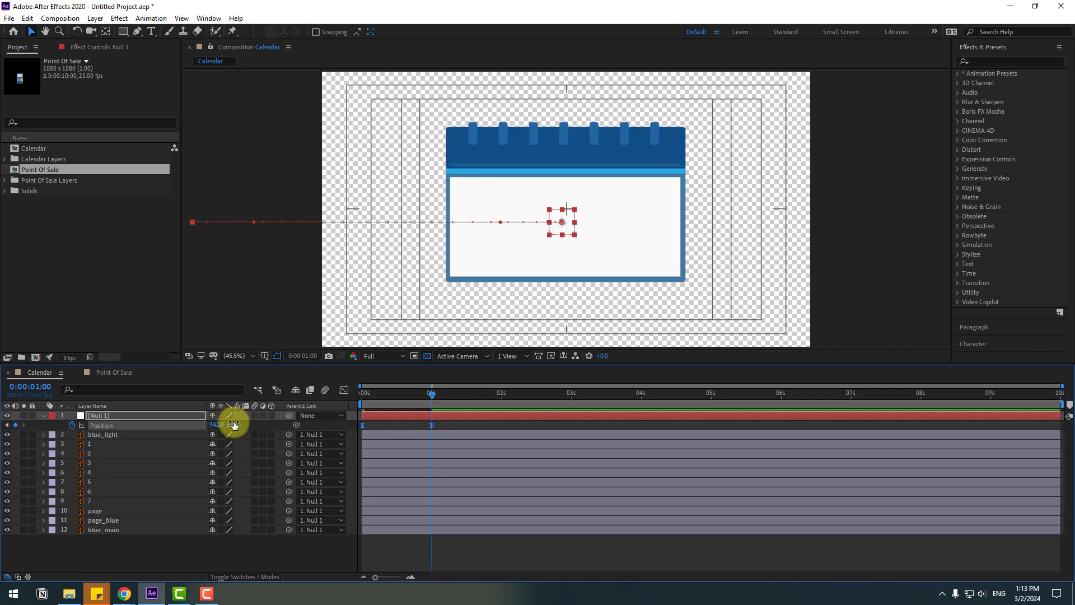
{"action": "left_click_drag", "start_coordinate": [233, 427], "coordinate": [248, 423]}
{"action": "left_click", "coordinate": [470, 426]}
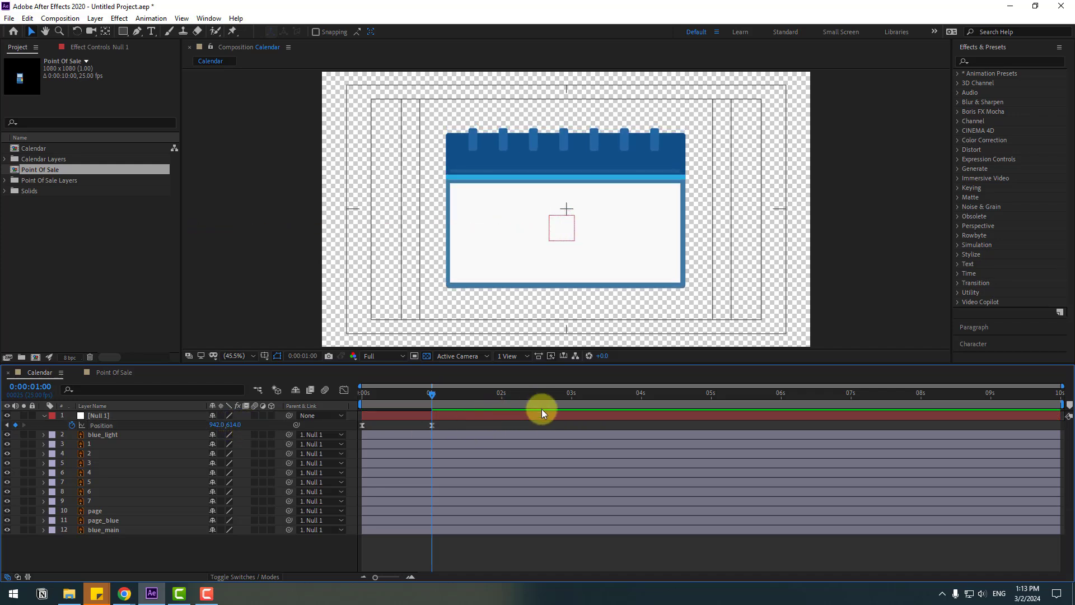
- In the Graph Editor, pull both keyframes' influence handles inward for a sharp mid-move speed spike
{"action": "key", "text": "space"}
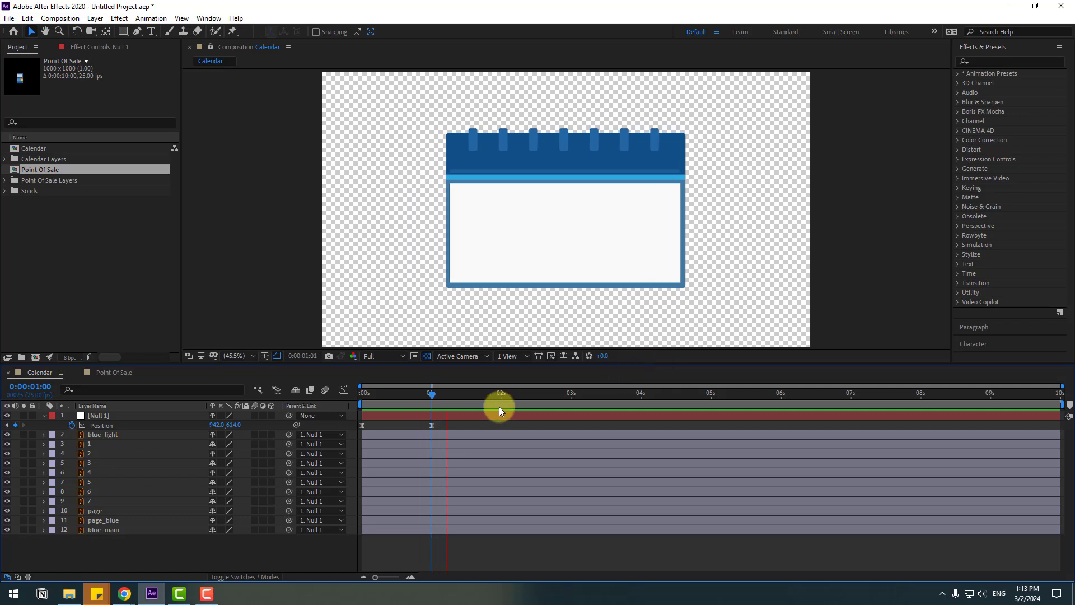
{"action": "key", "text": "space"}
{"action": "left_click_drag", "start_coordinate": [445, 422], "coordinate": [347, 422]}
{"action": "left_click", "coordinate": [344, 391]}
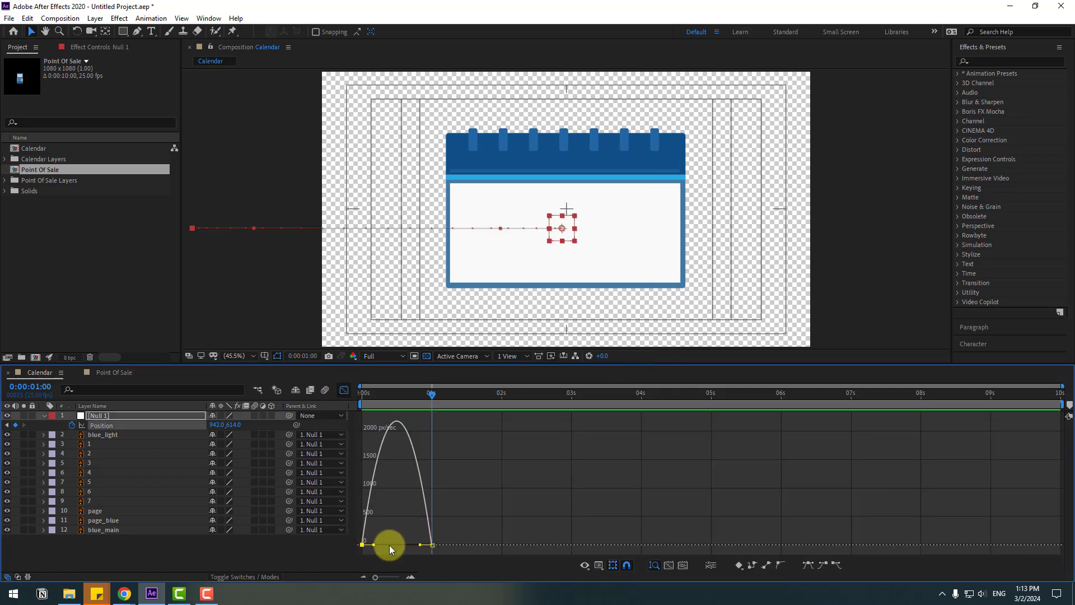
{"action": "left_click_drag", "start_coordinate": [376, 546], "coordinate": [389, 545]}
{"action": "key", "text": "space"}
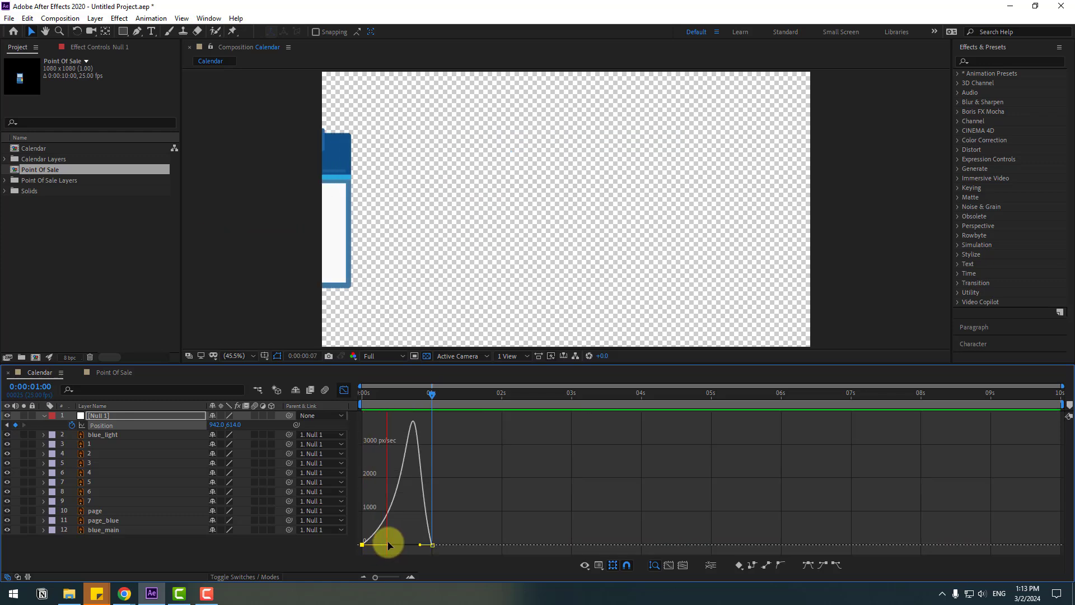
{"action": "key", "text": "space"}
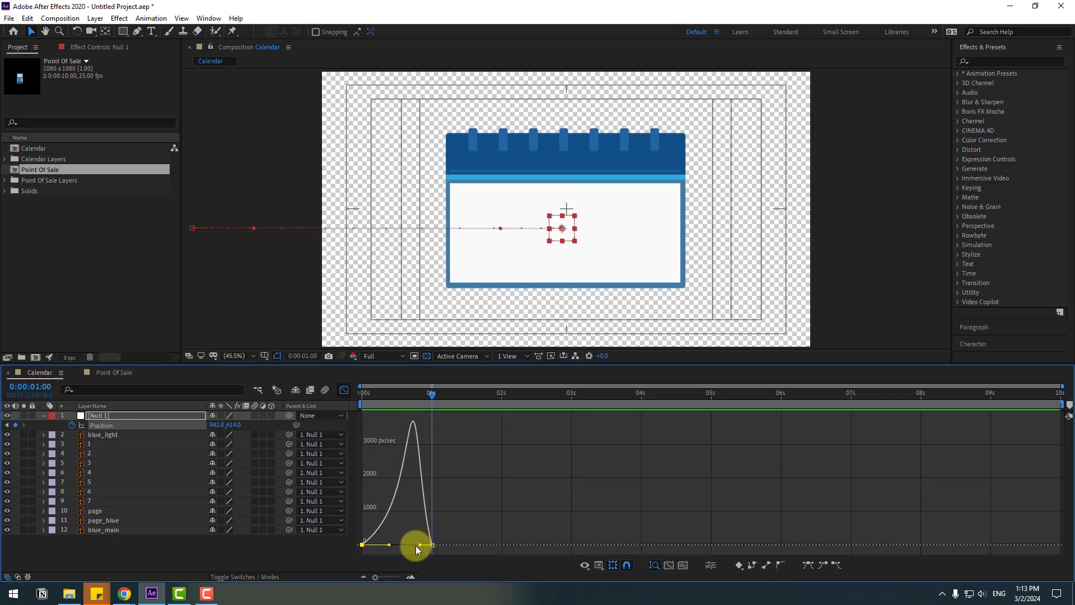
{"action": "left_click_drag", "start_coordinate": [416, 545], "coordinate": [410, 542]}
{"action": "key", "text": "space"}
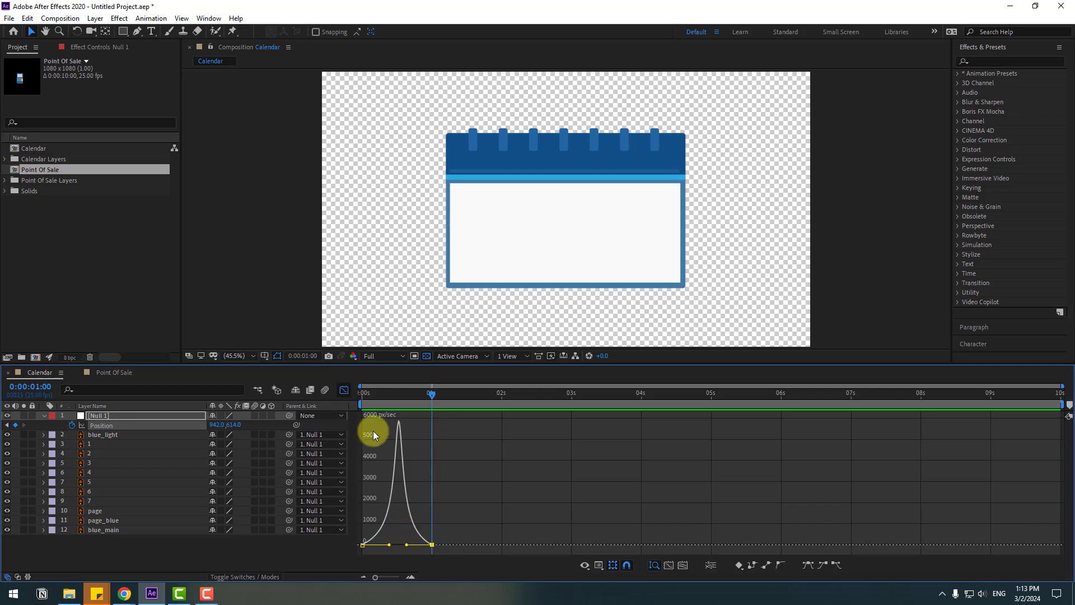
{"action": "key", "text": "space"}
{"action": "left_click", "coordinate": [344, 390]}
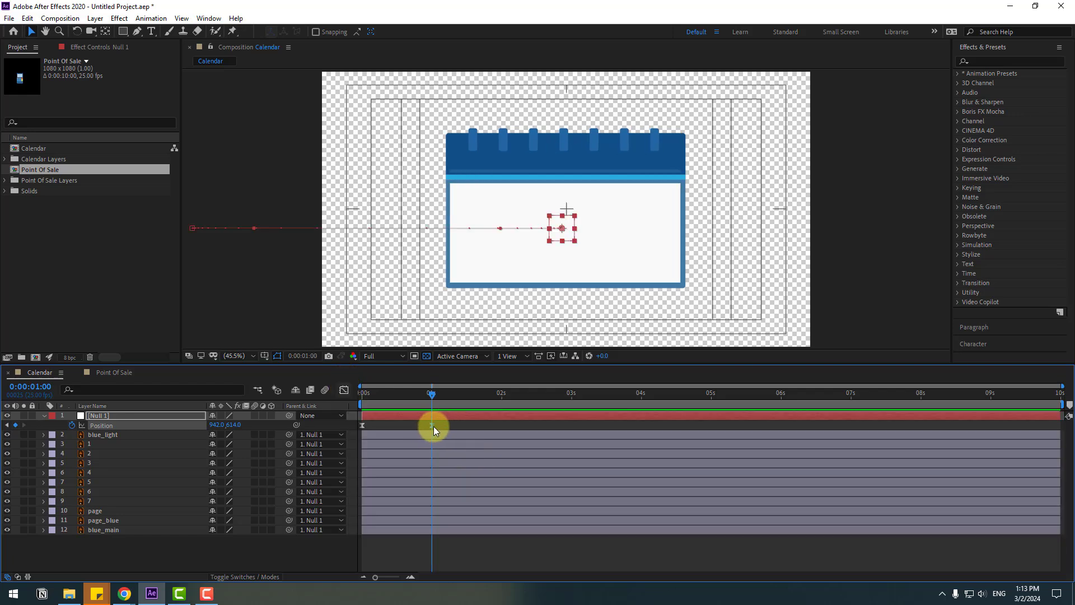
- Move the end Position keyframe to about 1:12 and preview the longer slide-in
{"action": "left_click_drag", "start_coordinate": [433, 426], "coordinate": [459, 428]}
{"action": "key", "text": "space"}
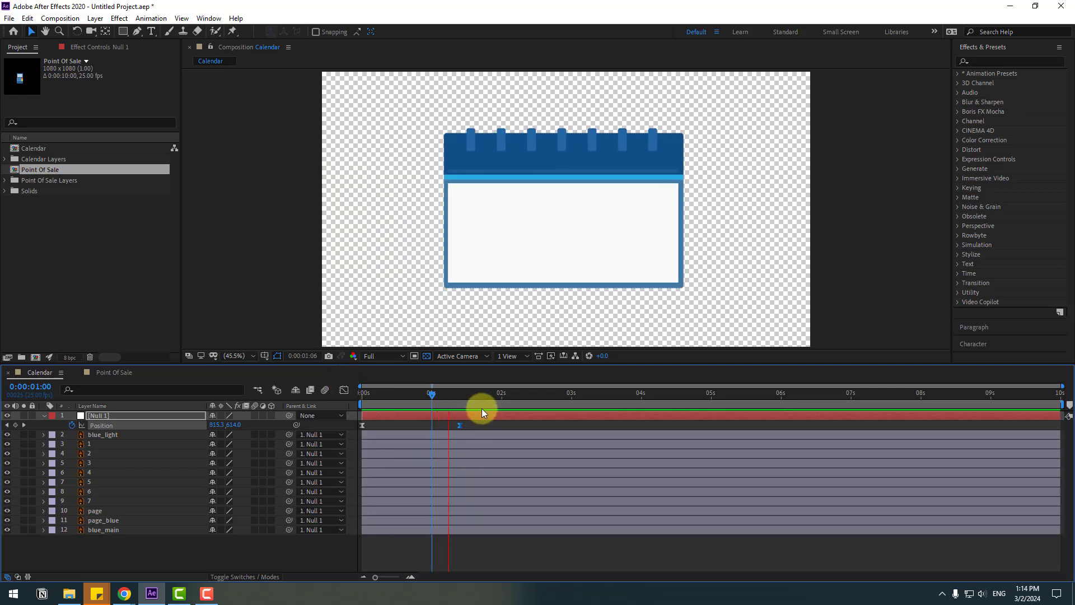
{"action": "key", "text": "space"}
{"action": "left_click", "coordinate": [465, 397]}
- Create a black BG solid and move it to the bottom of the layer stack
{"action": "right_click", "coordinate": [197, 543]}
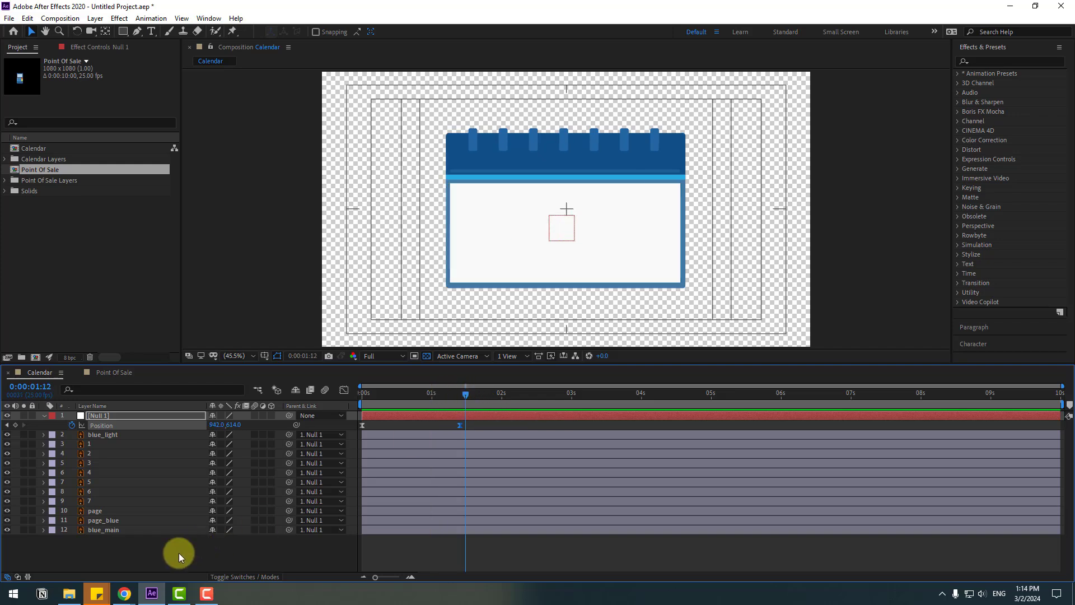
{"action": "mouse_move", "coordinate": [223, 433]}
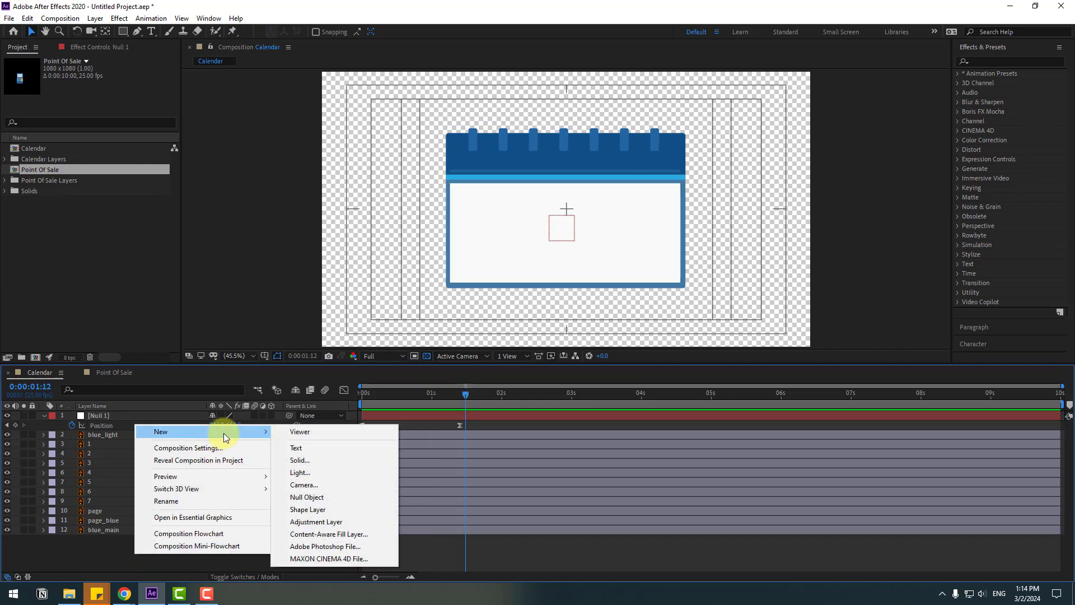
{"action": "left_click", "coordinate": [308, 459]}
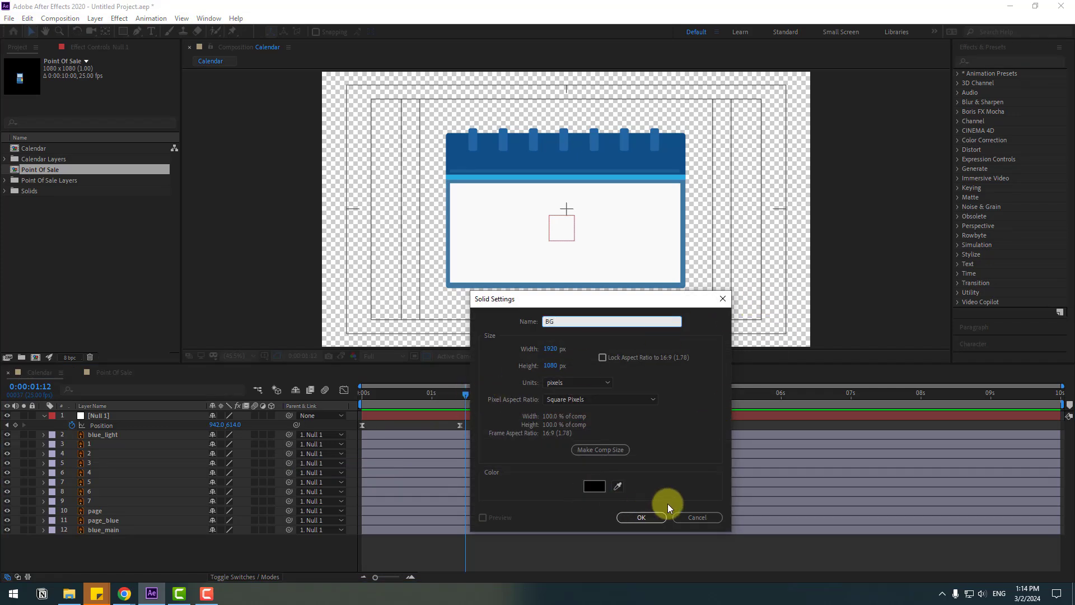
{"action": "left_click", "coordinate": [649, 518]}
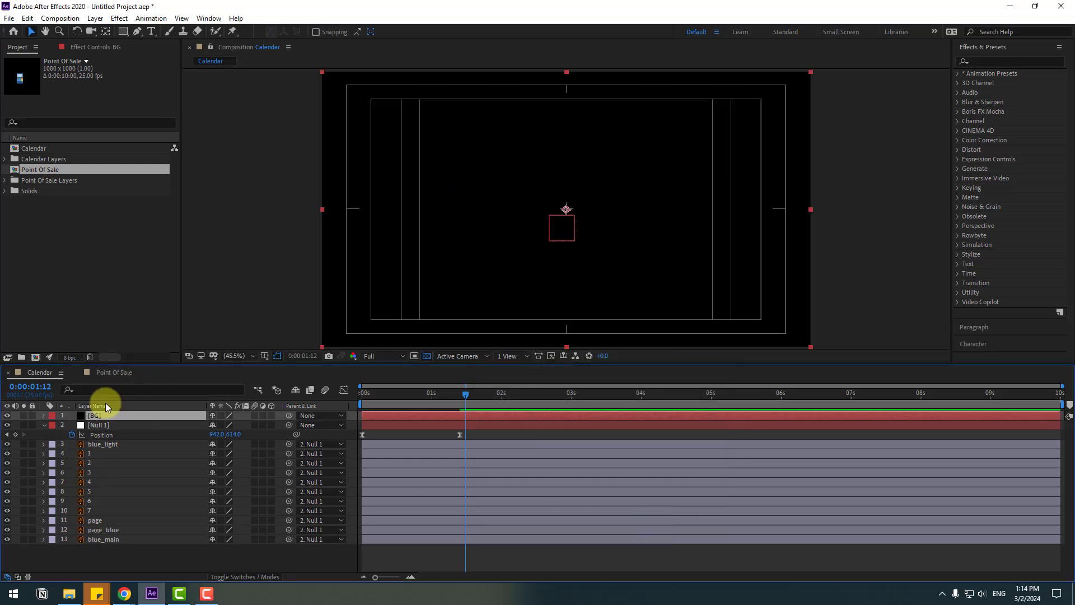
{"action": "left_click_drag", "start_coordinate": [99, 414], "coordinate": [131, 550]}
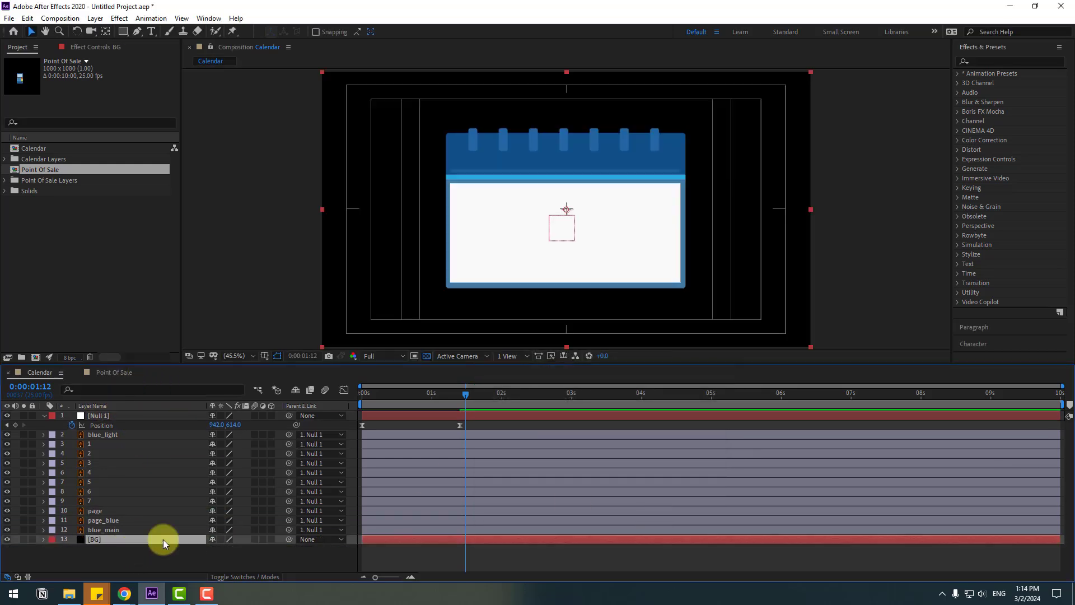
- Apply a Fill effect to BG with the pale bluish grey colour ECF3F4
{"action": "left_click", "coordinate": [977, 62]}
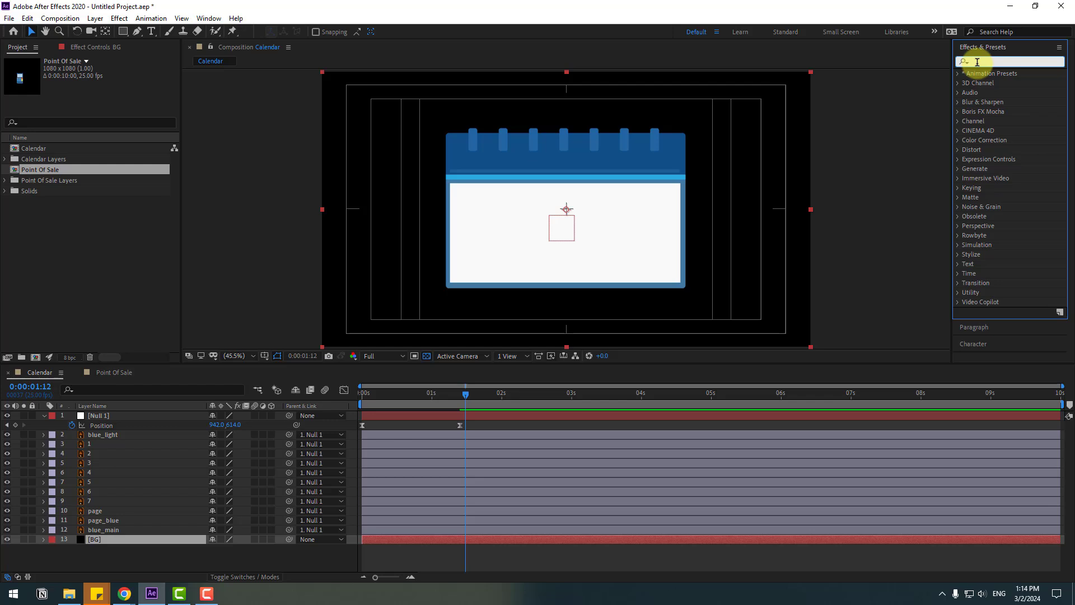
{"action": "type", "text": "fill"}
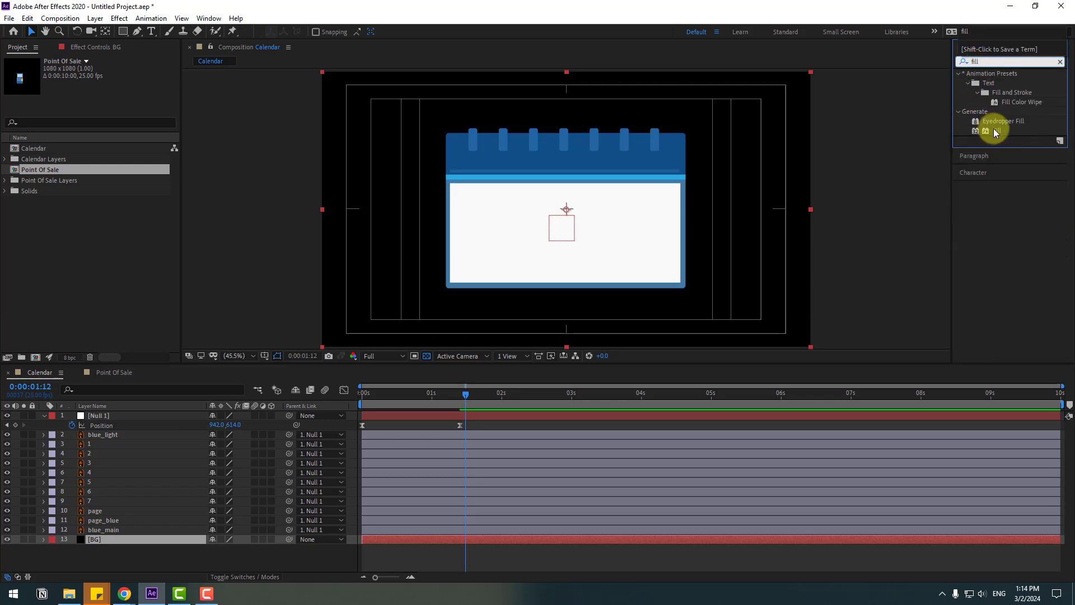
{"action": "left_click_drag", "start_coordinate": [994, 132], "coordinate": [87, 539]}
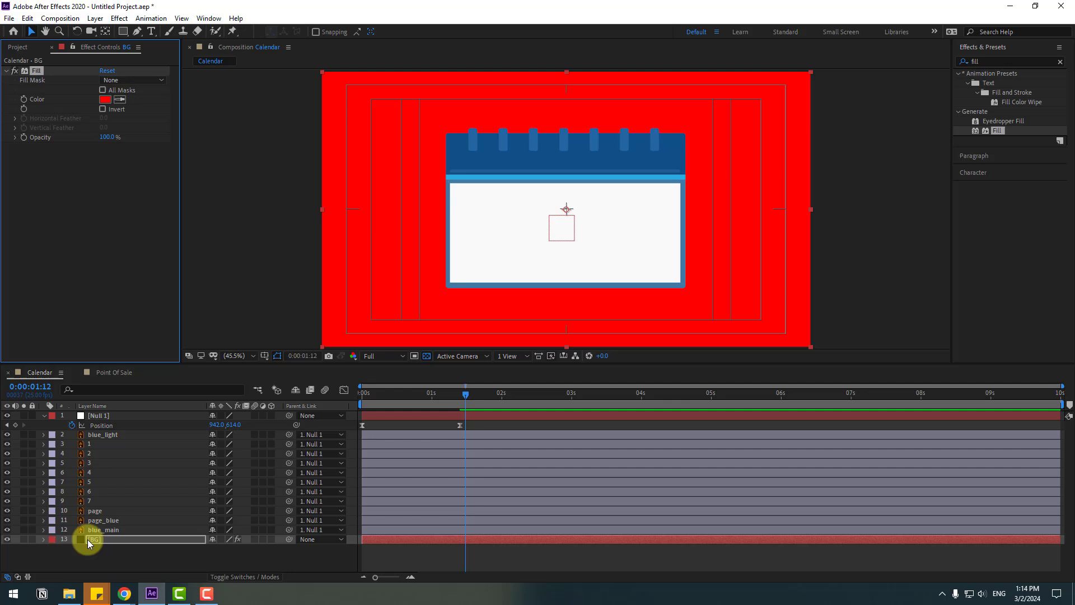
{"action": "left_click", "coordinate": [105, 99]}
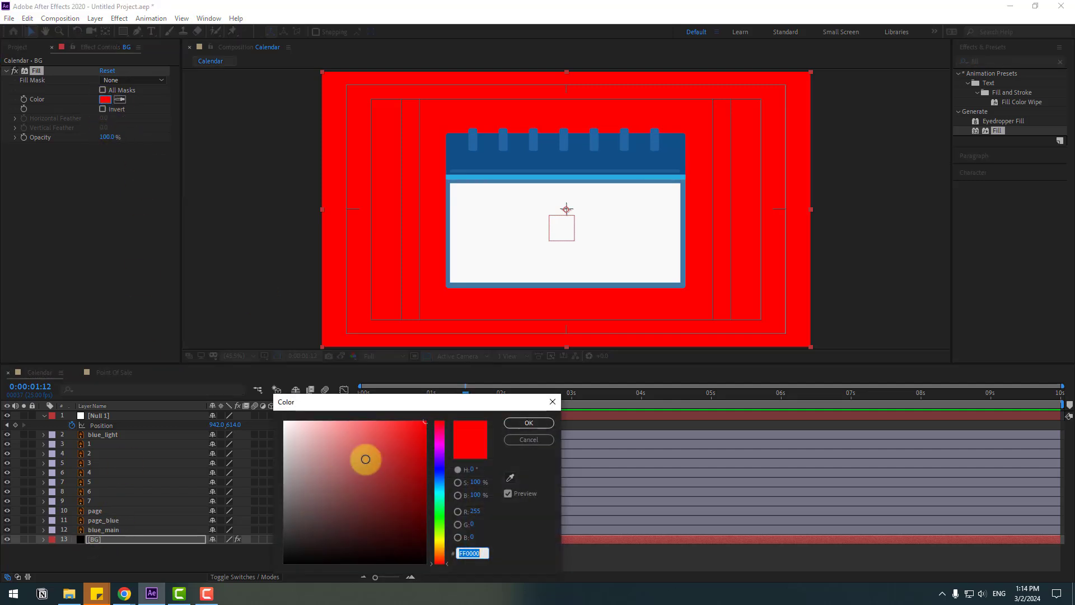
{"action": "left_click", "coordinate": [440, 489]}
{"action": "left_click", "coordinate": [279, 432]}
{"action": "left_click_drag", "start_coordinate": [279, 431], "coordinate": [289, 427]}
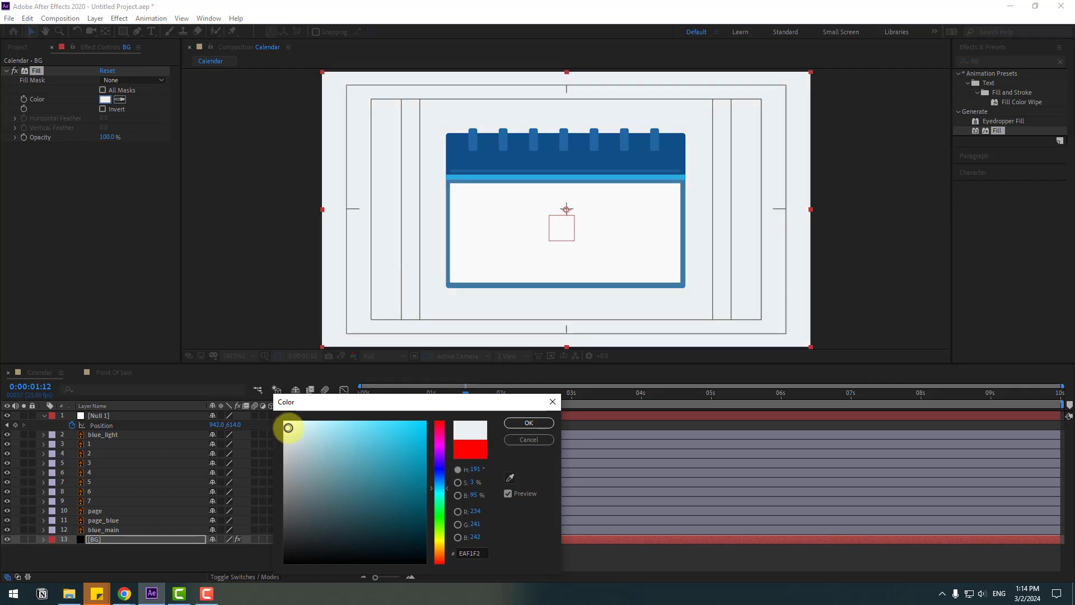
{"action": "left_click", "coordinate": [521, 423]}
- Hide the Title/Action Safe guides and lock the BG layer
{"action": "left_click", "coordinate": [264, 356]}
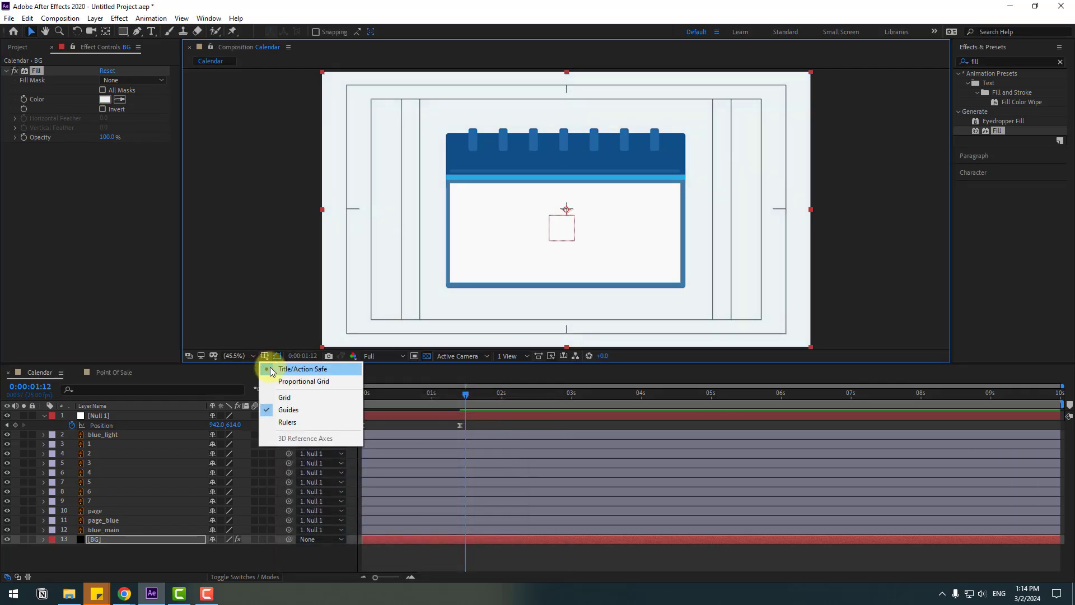
{"action": "left_click", "coordinate": [306, 369]}
{"action": "left_click", "coordinate": [32, 539]}
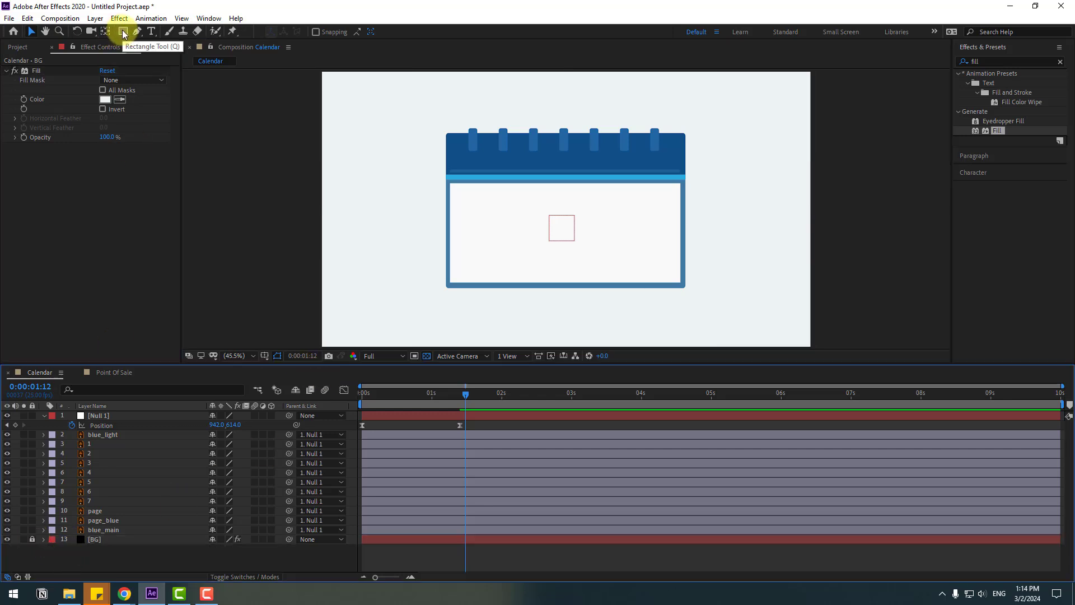
- Draw an ellipse below the calendar and set its stroke width to 0 px
{"action": "left_click_drag", "start_coordinate": [124, 31], "coordinate": [157, 53]}
{"action": "left_click_drag", "start_coordinate": [583, 283], "coordinate": [549, 233]}
{"action": "left_click_drag", "start_coordinate": [477, 259], "coordinate": [608, 271]}
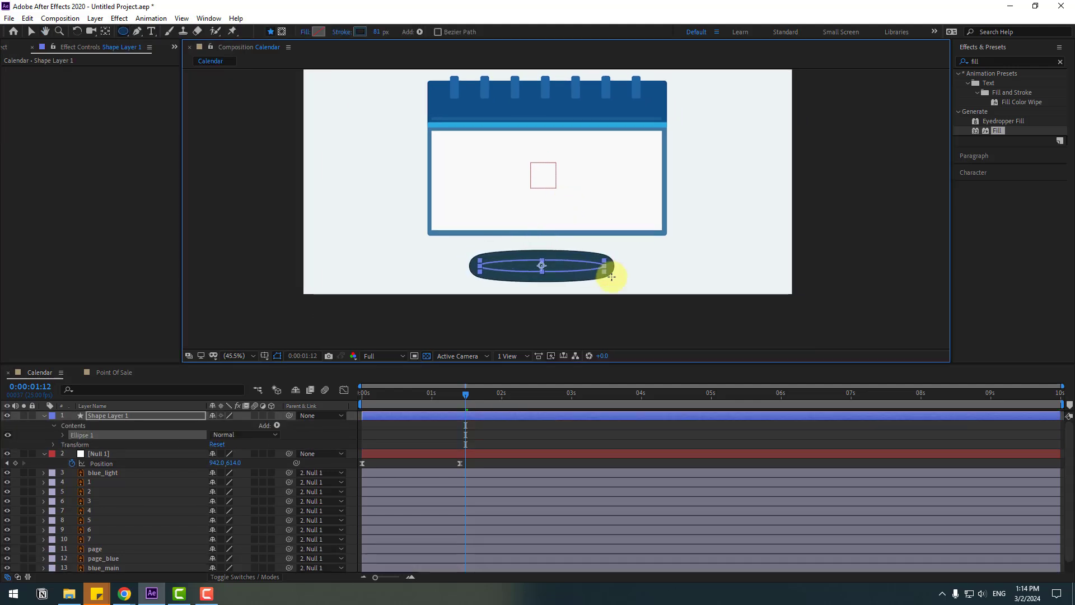
{"action": "left_click", "coordinate": [30, 33]}
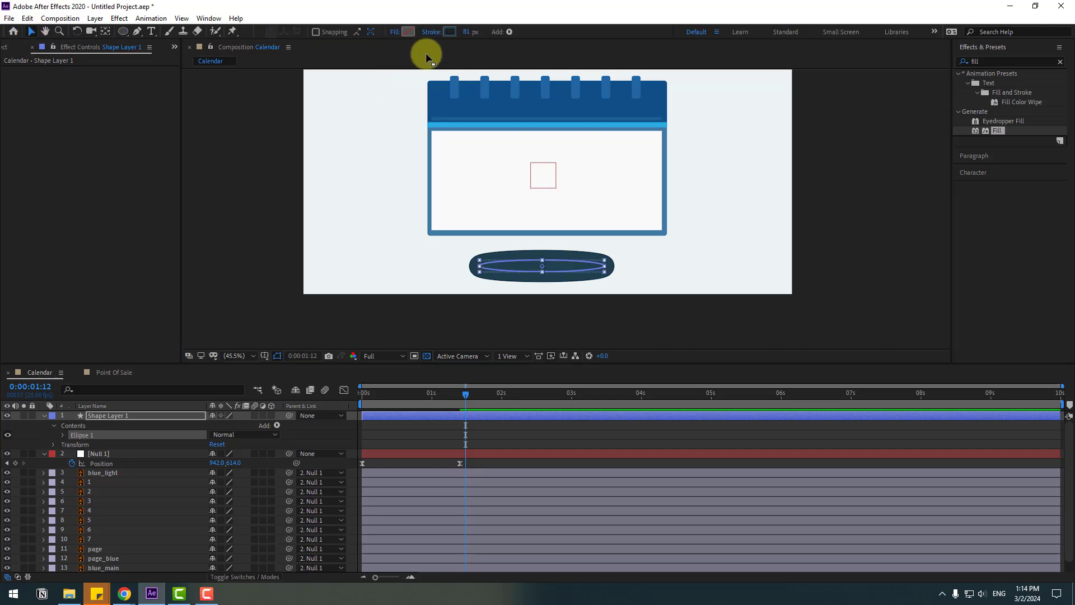
{"action": "type", "text": "0"}
{"action": "key", "text": "Return"}
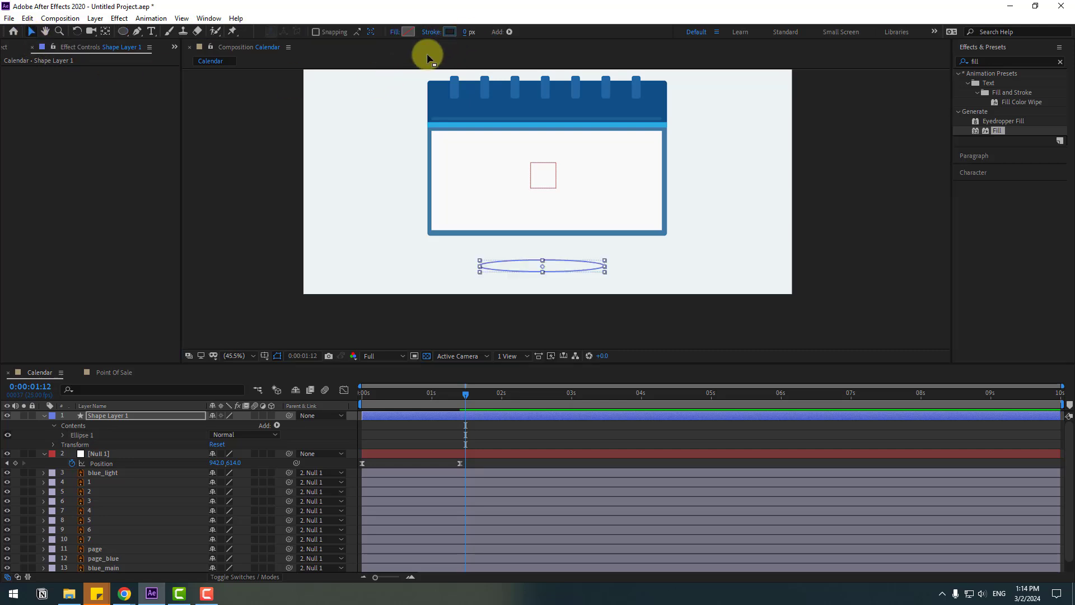
- Set the ellipse's fill colour to grey C5CFD1
{"action": "left_click", "coordinate": [408, 33]}
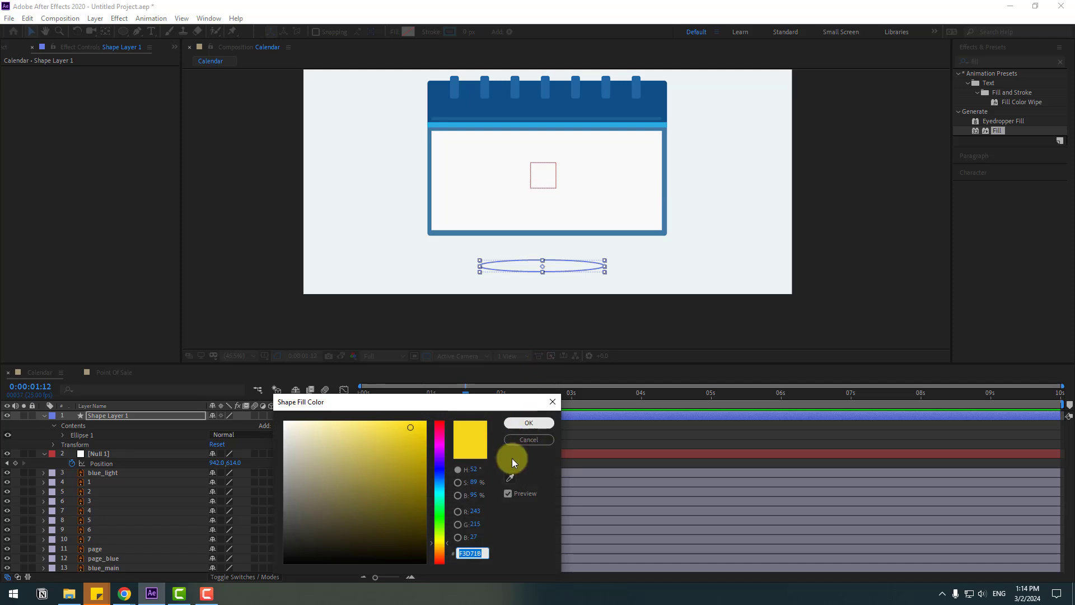
{"action": "left_click", "coordinate": [510, 478]}
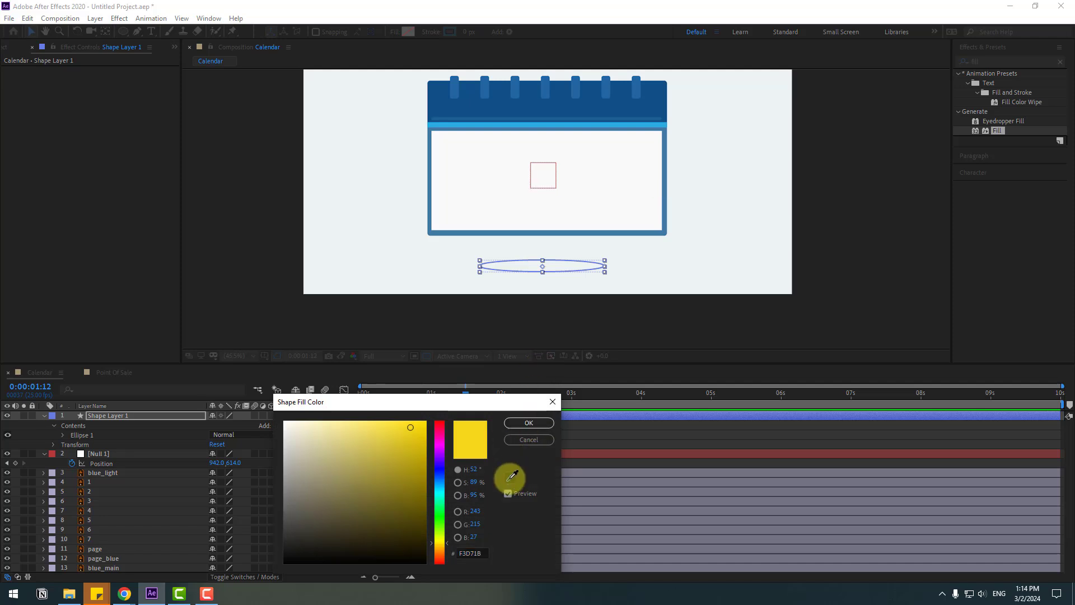
{"action": "left_click", "coordinate": [362, 244]}
{"action": "left_click_drag", "start_coordinate": [290, 429], "coordinate": [292, 447]}
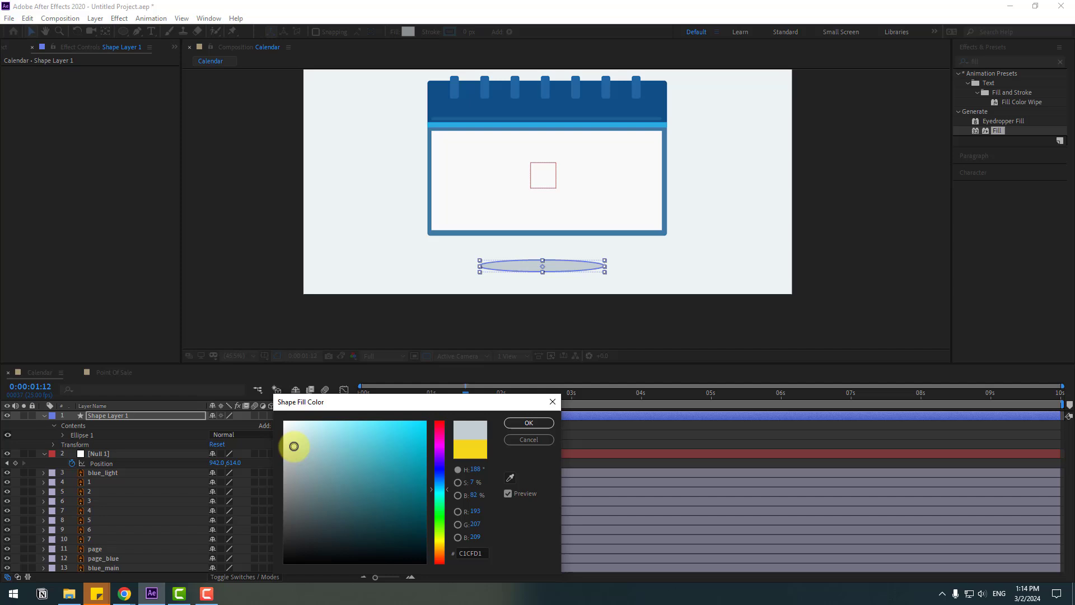
{"action": "left_click", "coordinate": [517, 423]}
- Stretch the ellipse wider on both sides
{"action": "left_click", "coordinate": [496, 429]}
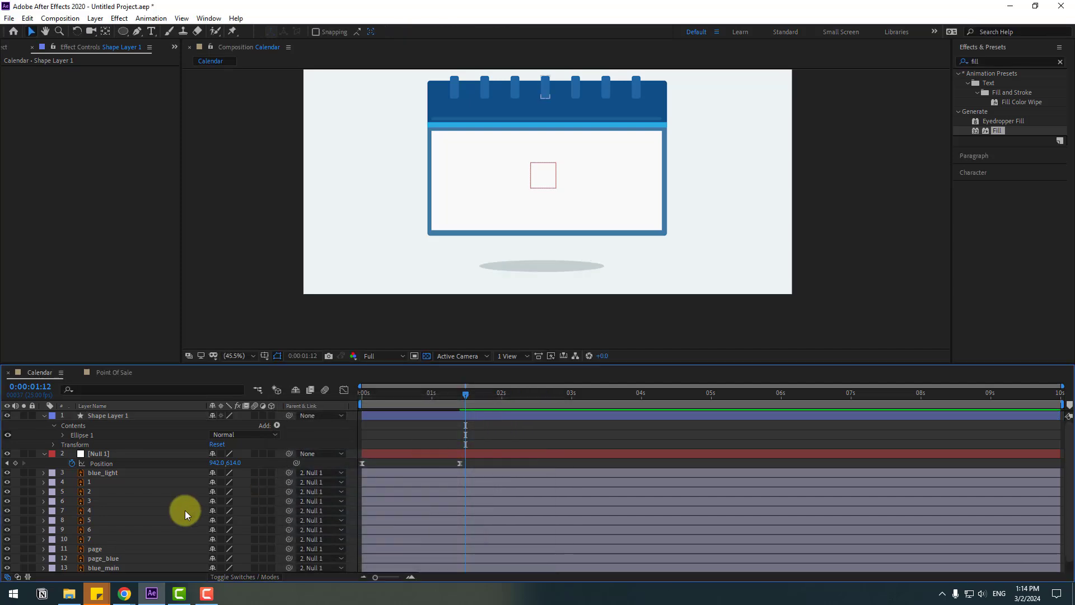
{"action": "left_click", "coordinate": [97, 417]}
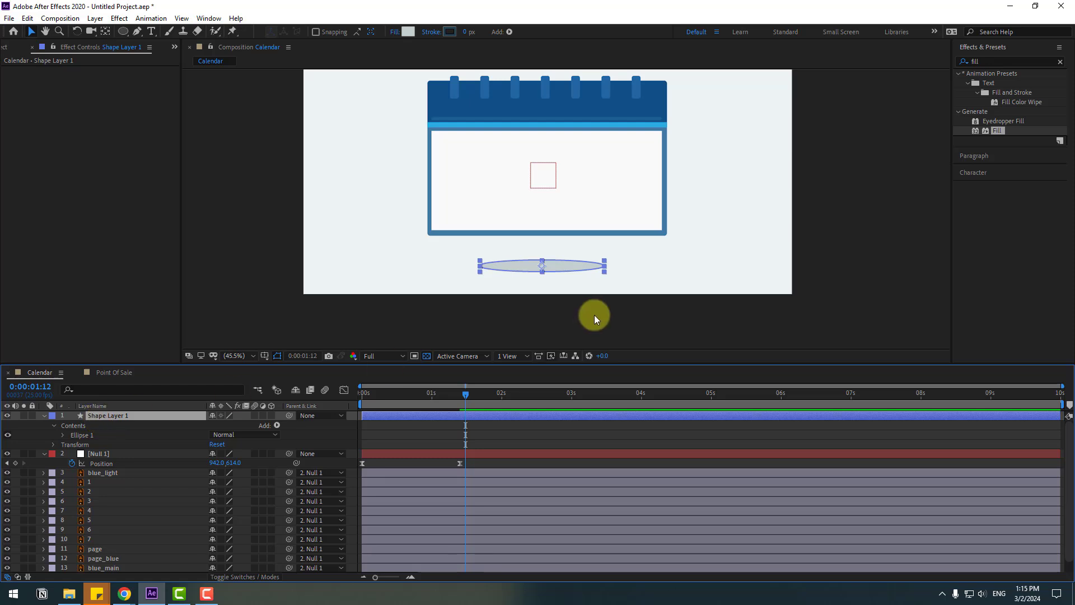
{"action": "left_click", "coordinate": [604, 271]}
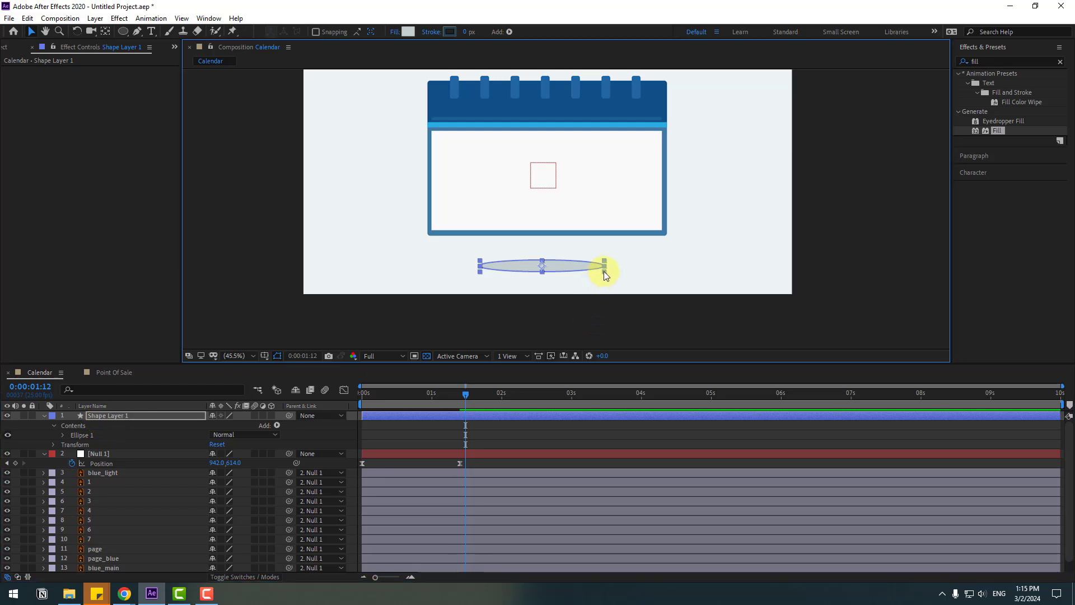
{"action": "mouse_move", "coordinate": [604, 271]}
{"action": "left_mouse_down"}
{"action": "mouse_move", "coordinate": [640, 275]}
{"action": "mouse_move", "coordinate": [586, 276]}
{"action": "left_mouse_up"}
{"action": "left_click", "coordinate": [523, 431]}
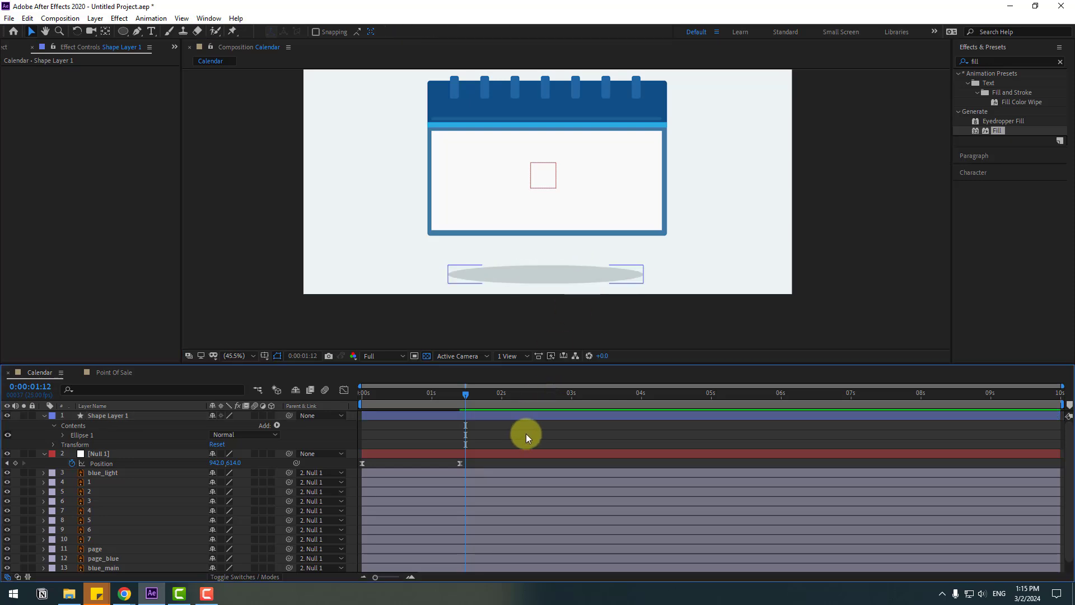
- Rename the ellipse layer to 'shadow'
{"action": "left_click", "coordinate": [227, 389]}
{"action": "left_click", "coordinate": [33, 390]}
{"action": "left_click", "coordinate": [41, 415]}
{"action": "left_click", "coordinate": [95, 417]}
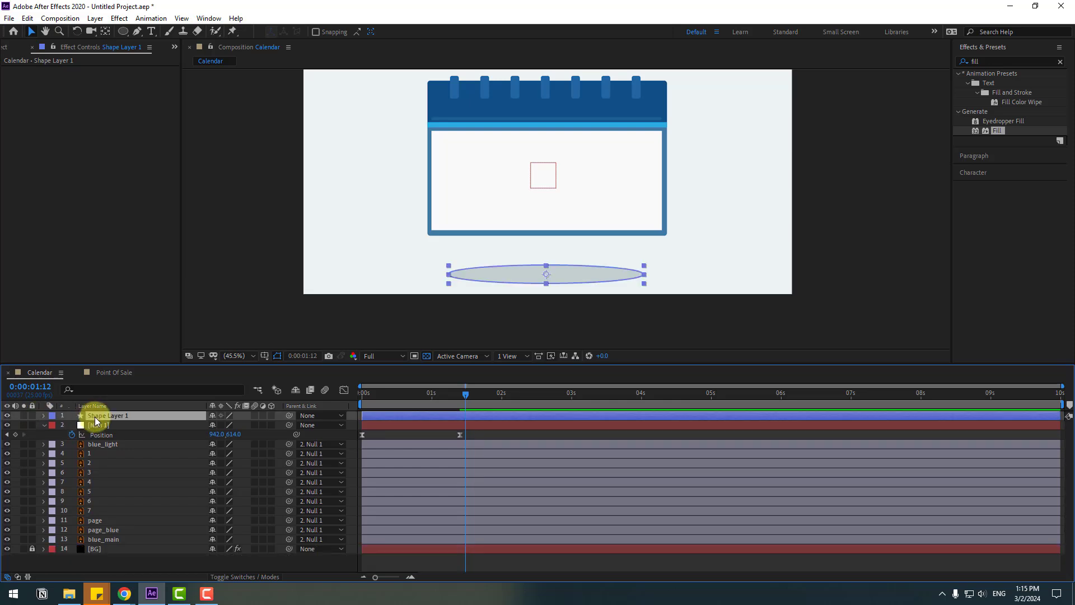
{"action": "key", "text": "Return"}
{"action": "type", "text": "shadow"}
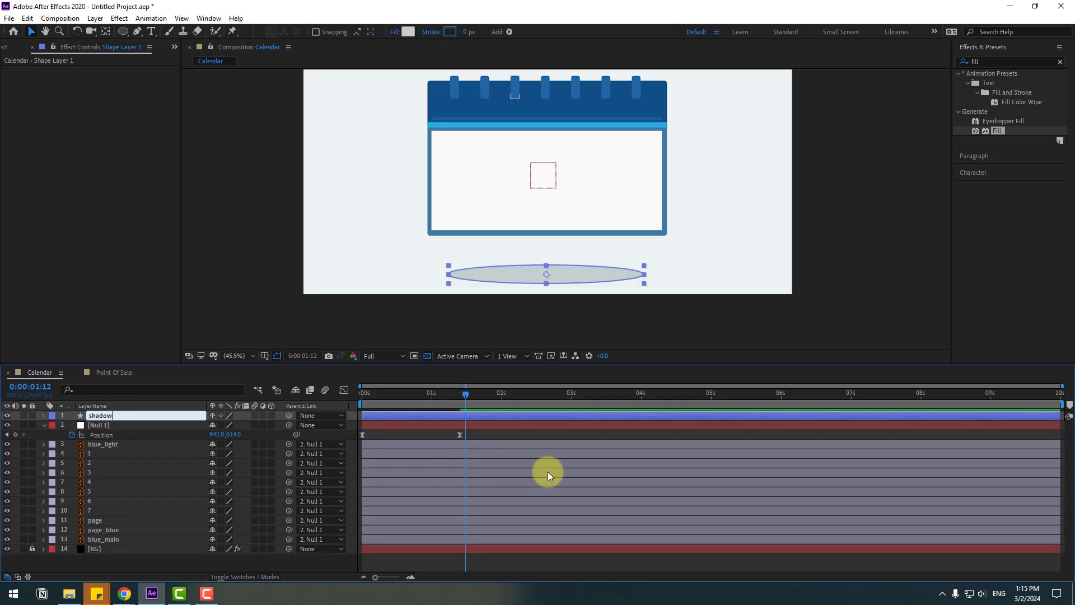
{"action": "key", "text": "Return"}
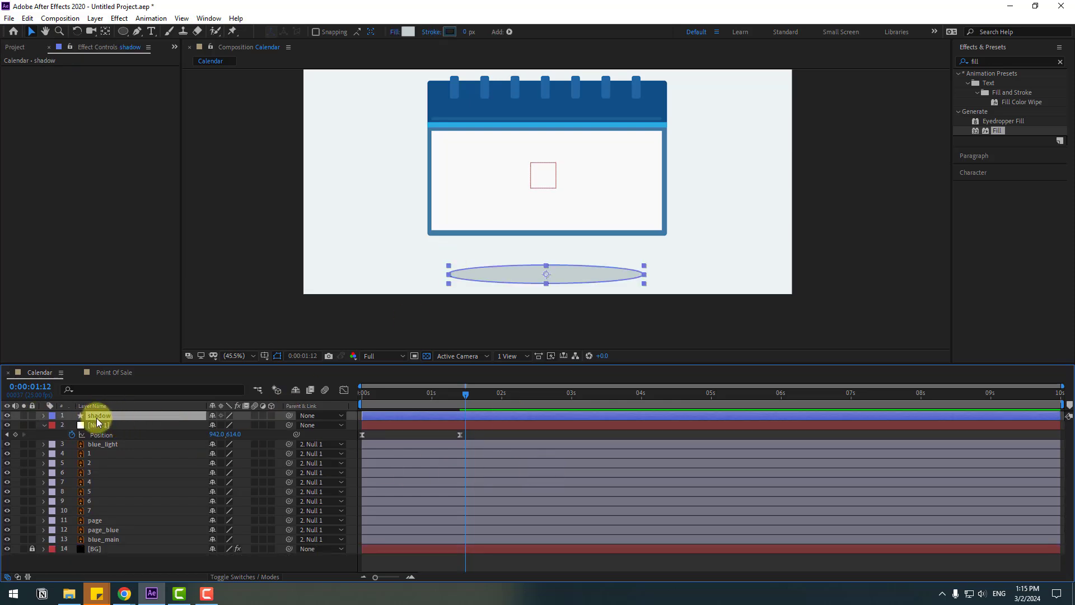
- Move the shadow layer just above BG and parent it to Null 1
{"action": "left_click_drag", "start_coordinate": [97, 418], "coordinate": [107, 545]}
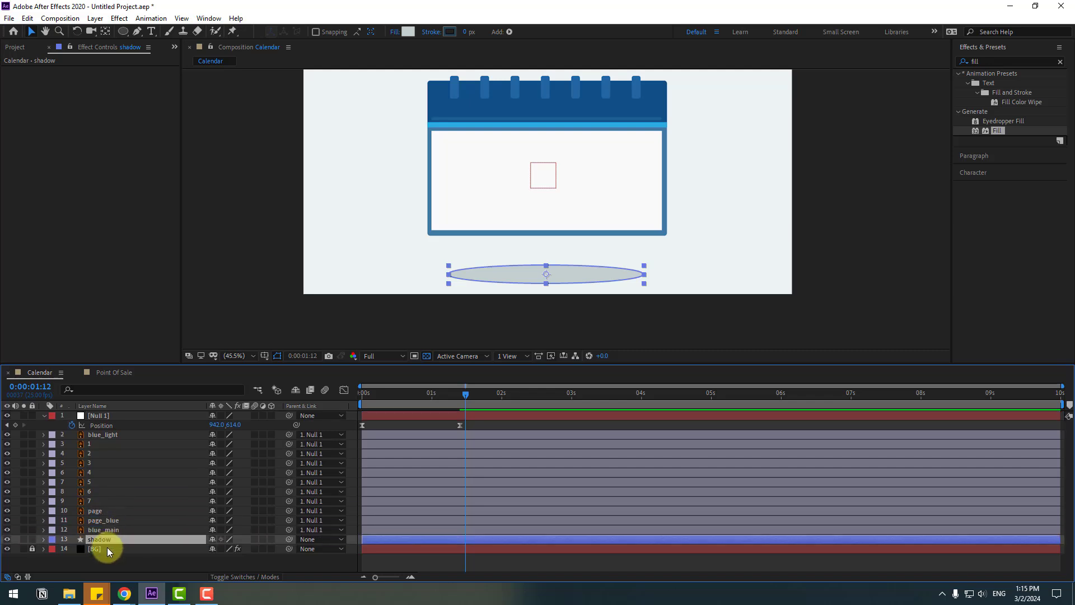
{"action": "left_click_drag", "start_coordinate": [285, 539], "coordinate": [103, 415]}
{"action": "left_click", "coordinate": [473, 426]}
{"action": "key", "text": "space"}
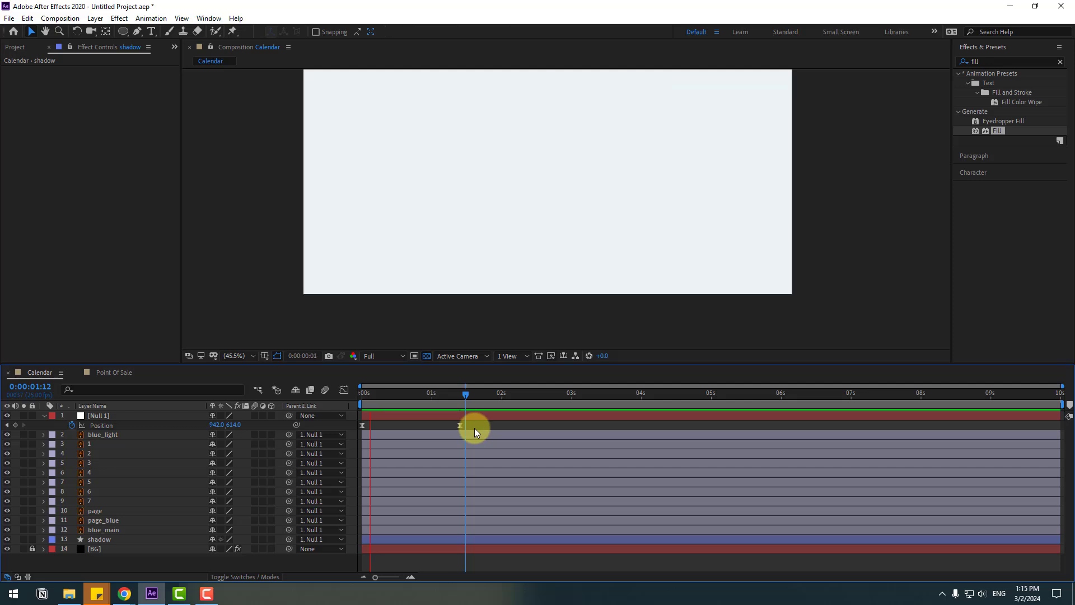
{"action": "left_click", "coordinate": [243, 356]}
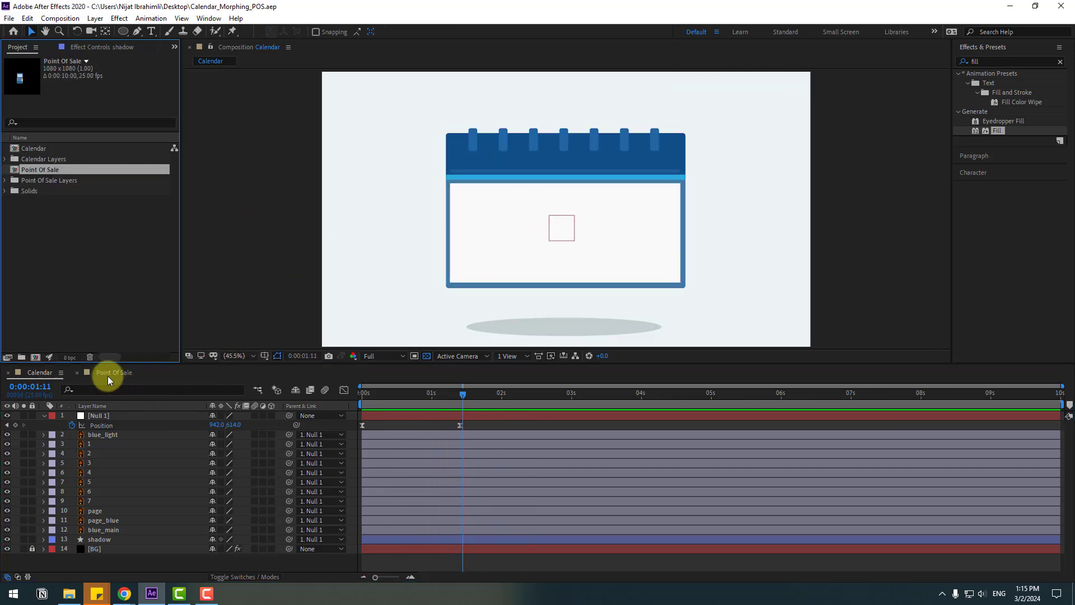
- Select and copy every layer in the Point Of Sale composition
{"action": "left_click", "coordinate": [110, 372]}
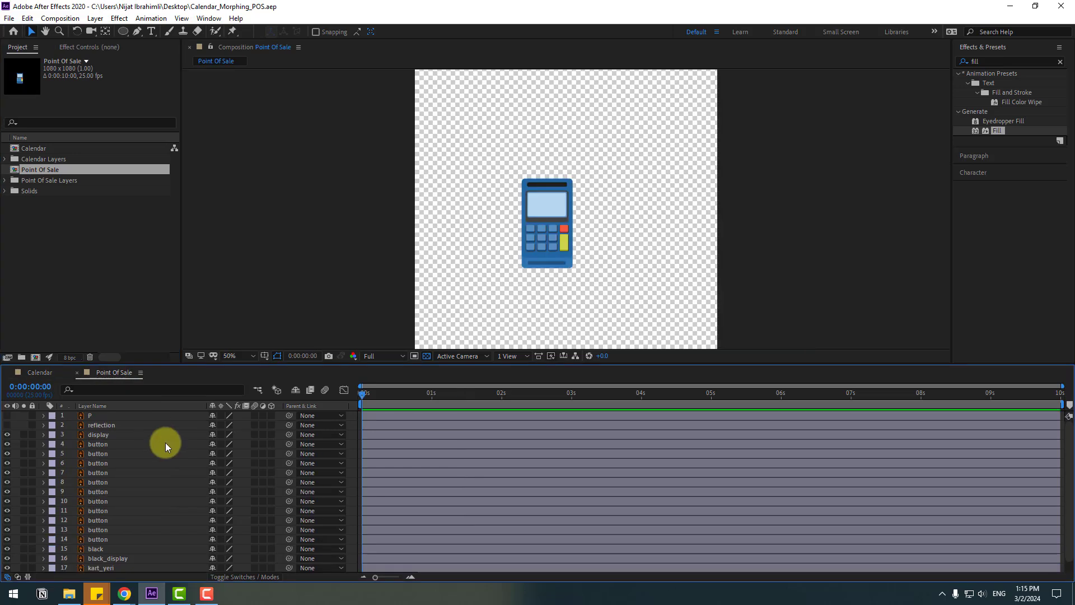
{"action": "left_click", "coordinate": [418, 244]}
{"action": "left_click", "coordinate": [96, 416]}
{"action": "scroll", "coordinate": [96, 554], "scroll_direction": "down", "scroll_amount": 1}
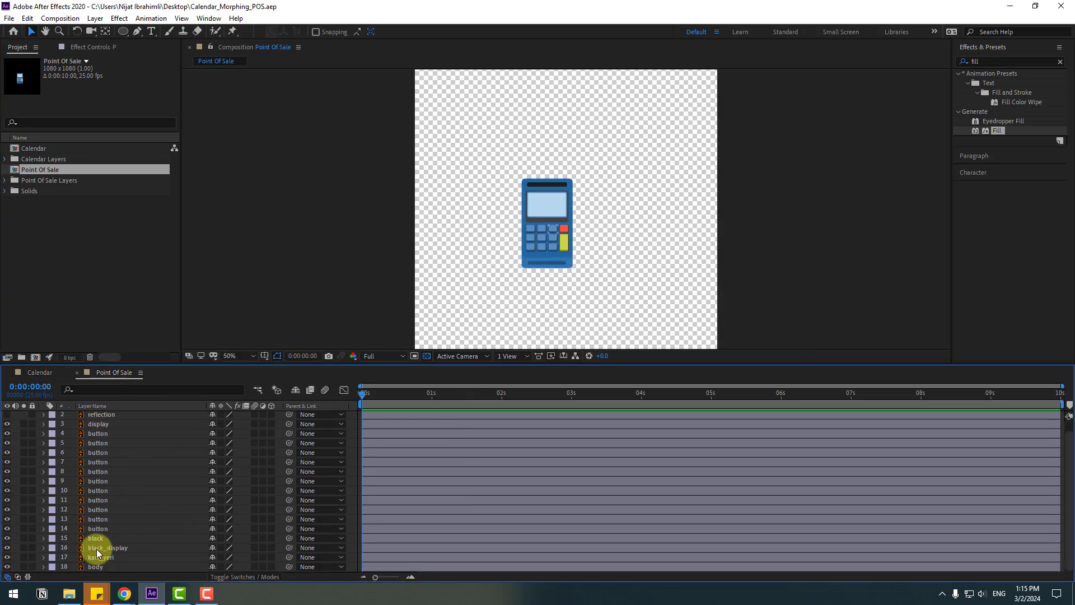
{"action": "left_click", "coordinate": [98, 567], "text": "shift"}
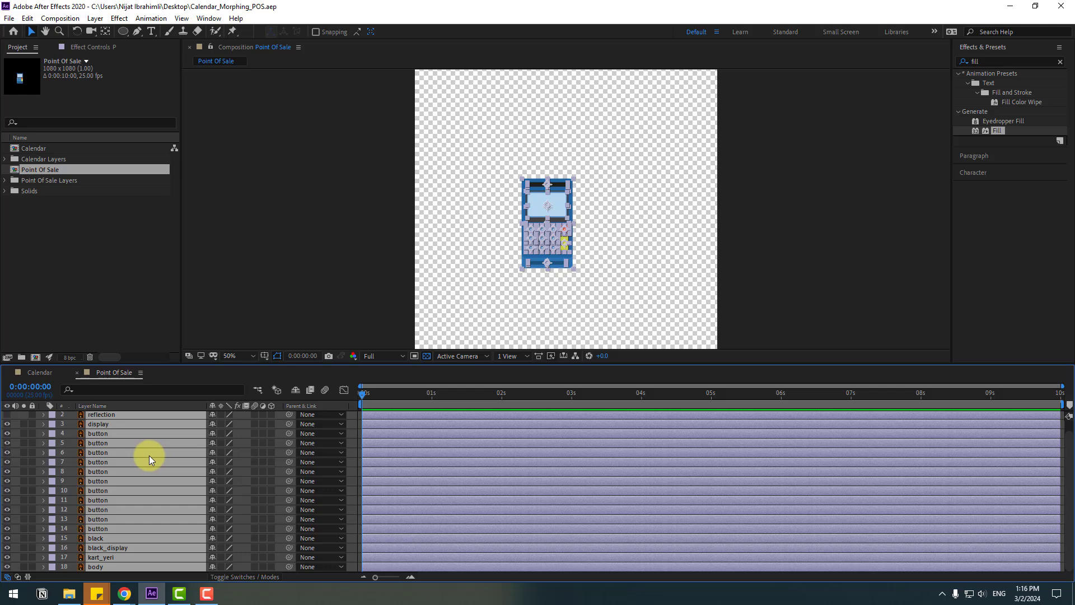
- Paste the terminal layers into Calendar at 0:00:01:18 and centre them on the page
{"action": "left_click", "coordinate": [39, 372]}
{"action": "left_click", "coordinate": [99, 416]}
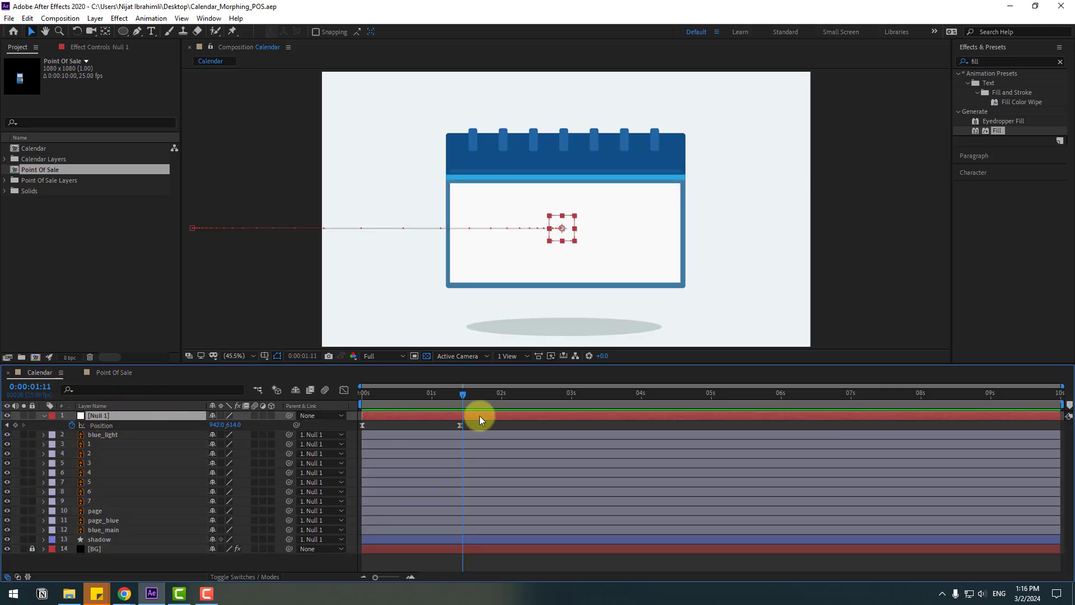
{"action": "left_click", "coordinate": [482, 392]}
{"action": "key", "text": "ctrl+v"}
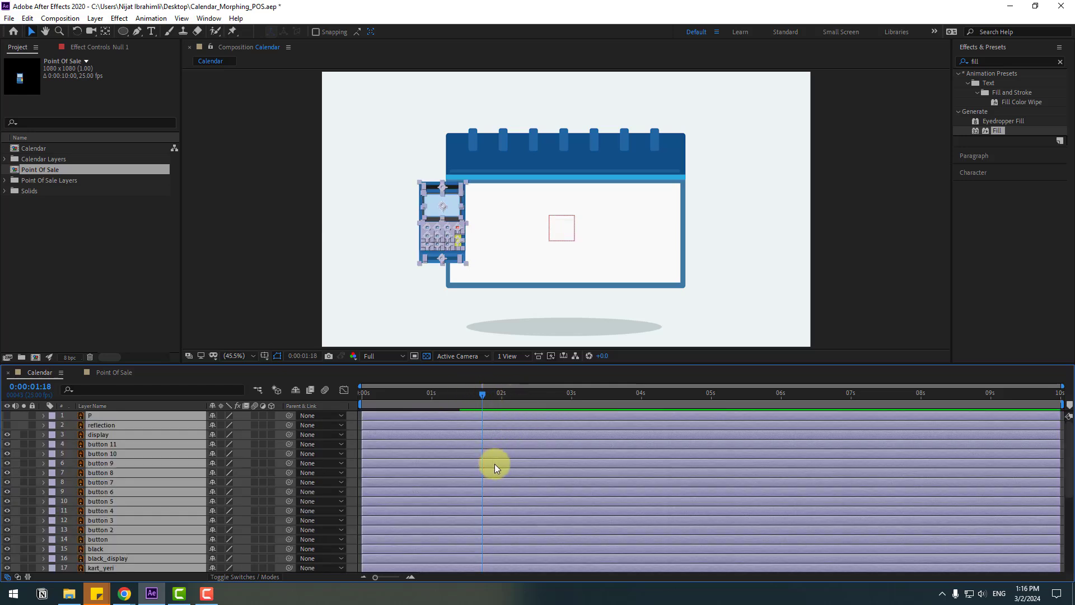
{"action": "left_click_drag", "start_coordinate": [437, 200], "coordinate": [560, 192]}
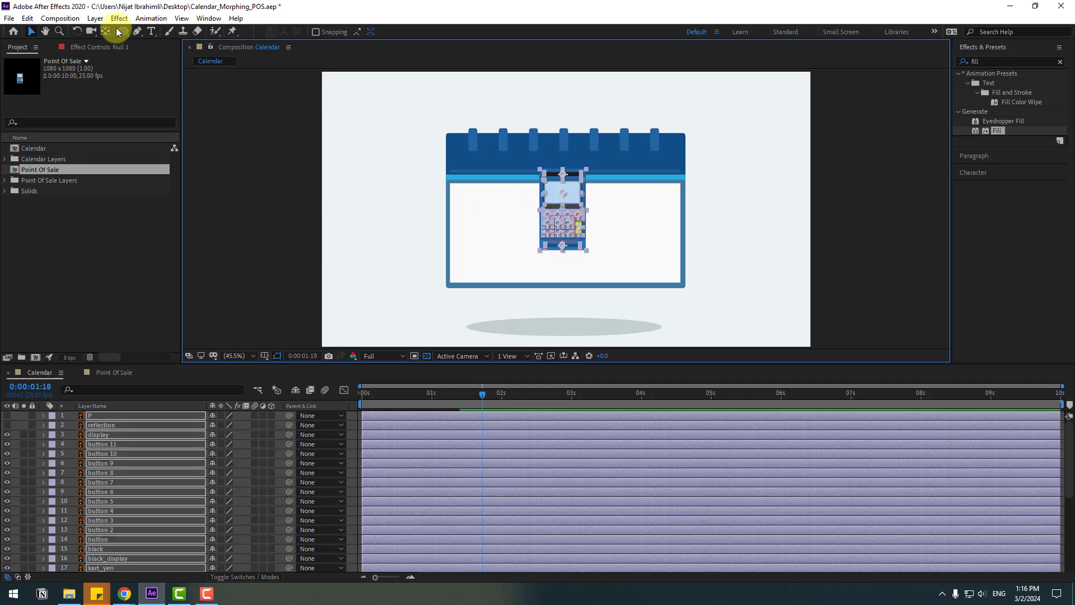
- Add a test Null 2 and parent the point-of-sale layers P through body to it
{"action": "left_click", "coordinate": [95, 19]}
{"action": "mouse_move", "coordinate": [112, 32]}
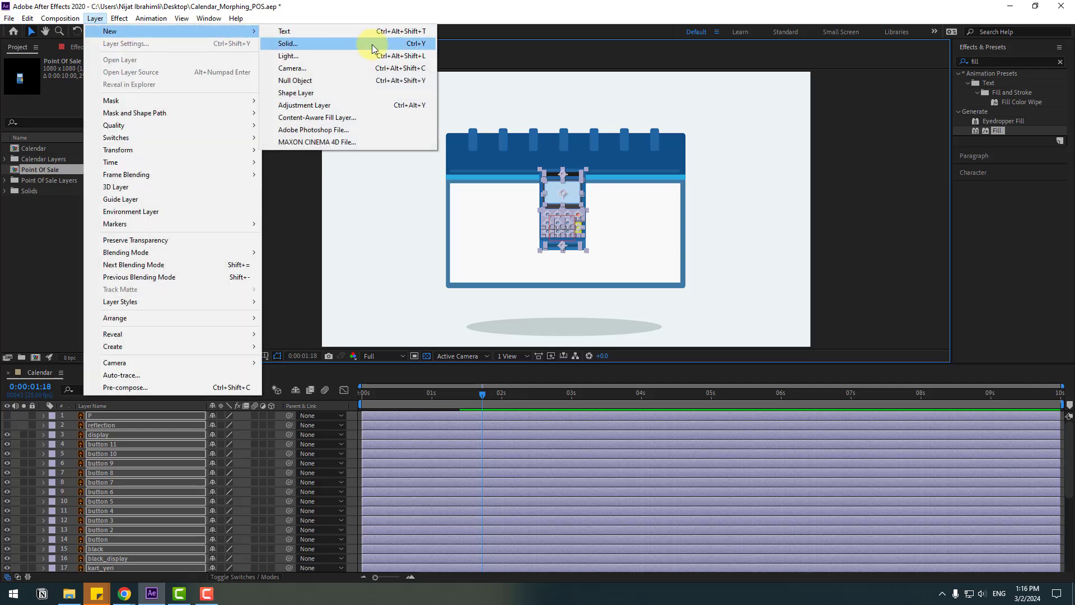
{"action": "left_click", "coordinate": [310, 80]}
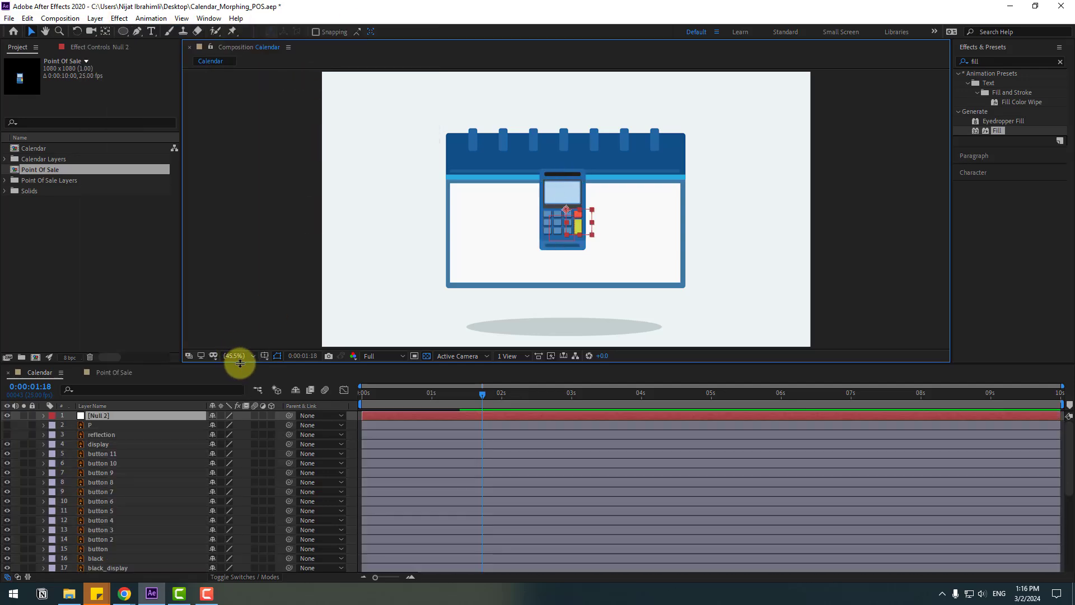
{"action": "left_click_drag", "start_coordinate": [240, 363], "coordinate": [247, 268]}
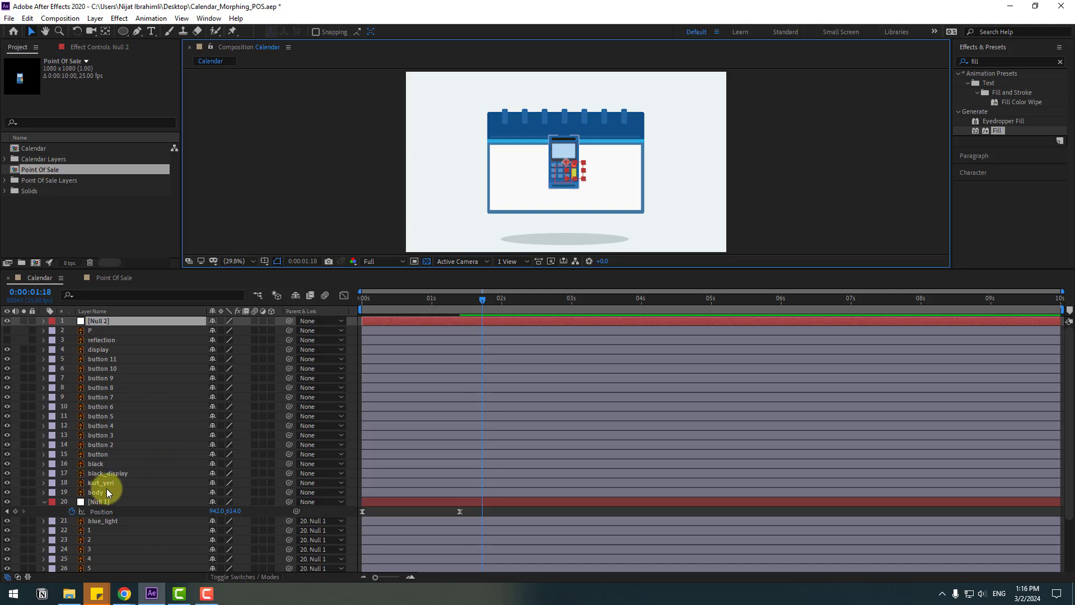
{"action": "left_click", "coordinate": [107, 491]}
{"action": "left_click", "coordinate": [96, 330], "text": "shift"}
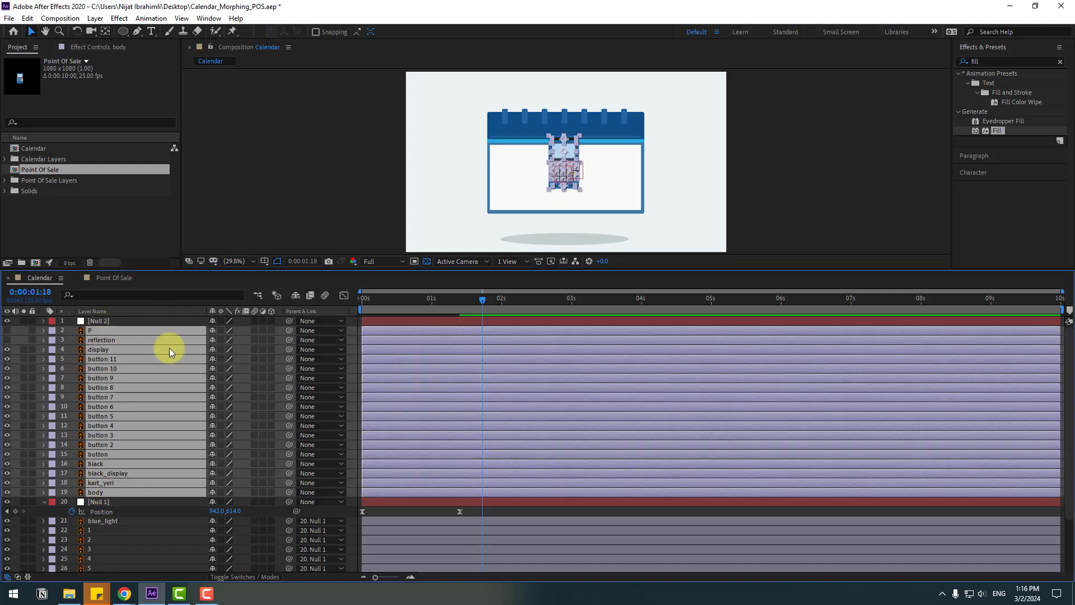
{"action": "left_click_drag", "start_coordinate": [288, 331], "coordinate": [105, 321]}
- Try scaling the terminal via Null 2 (around 201–222%), then delete Null 2
{"action": "key", "text": "s"}
{"action": "left_click_drag", "start_coordinate": [227, 331], "coordinate": [273, 311]}
{"action": "left_click_drag", "start_coordinate": [592, 190], "coordinate": [599, 191]}
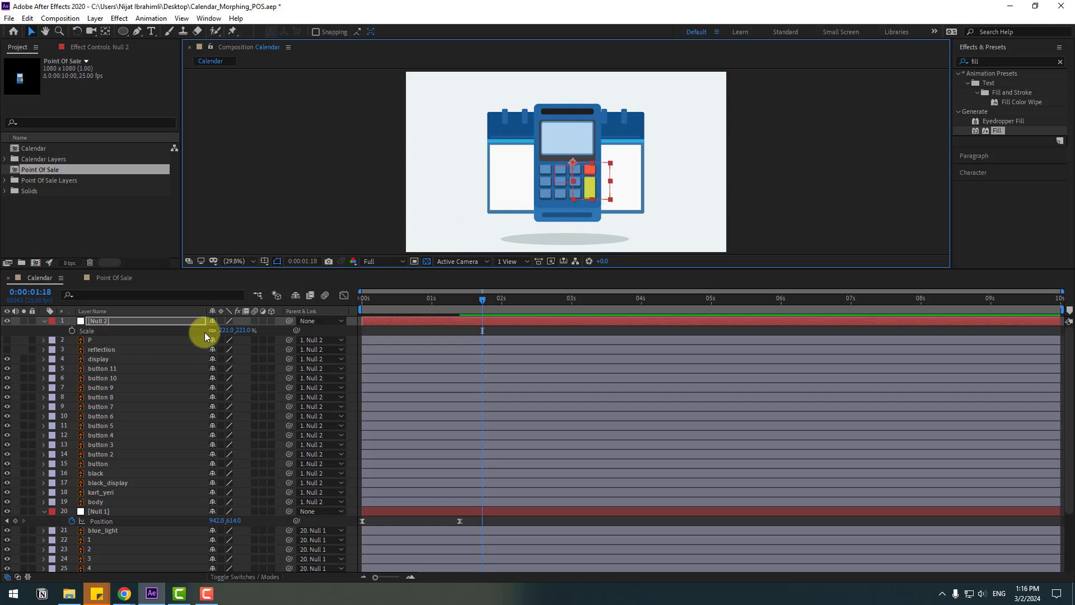
{"action": "left_click_drag", "start_coordinate": [224, 329], "coordinate": [211, 329]}
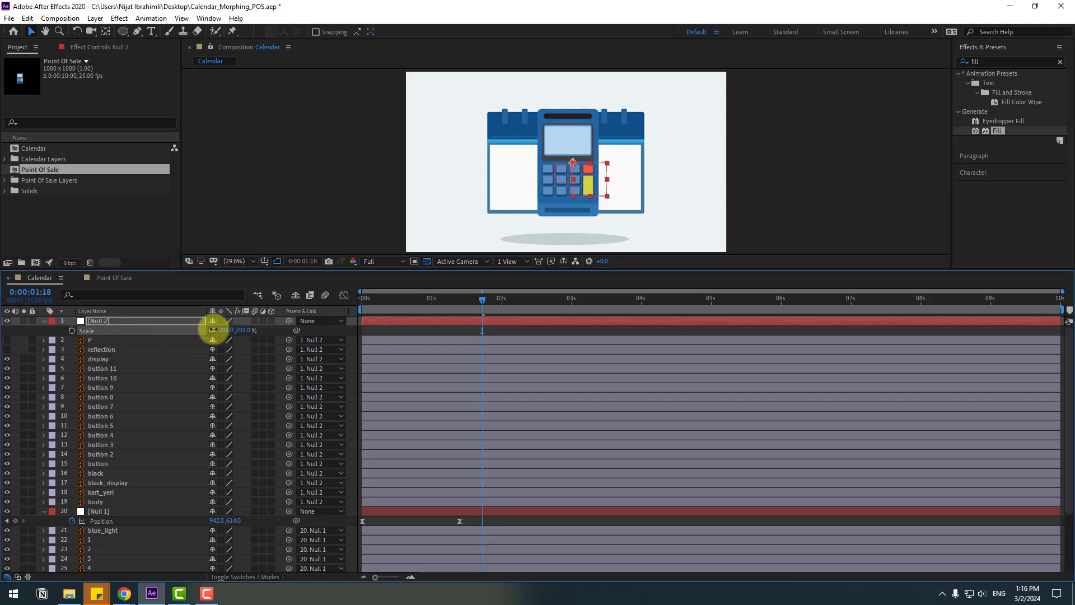
{"action": "left_click", "coordinate": [591, 185]}
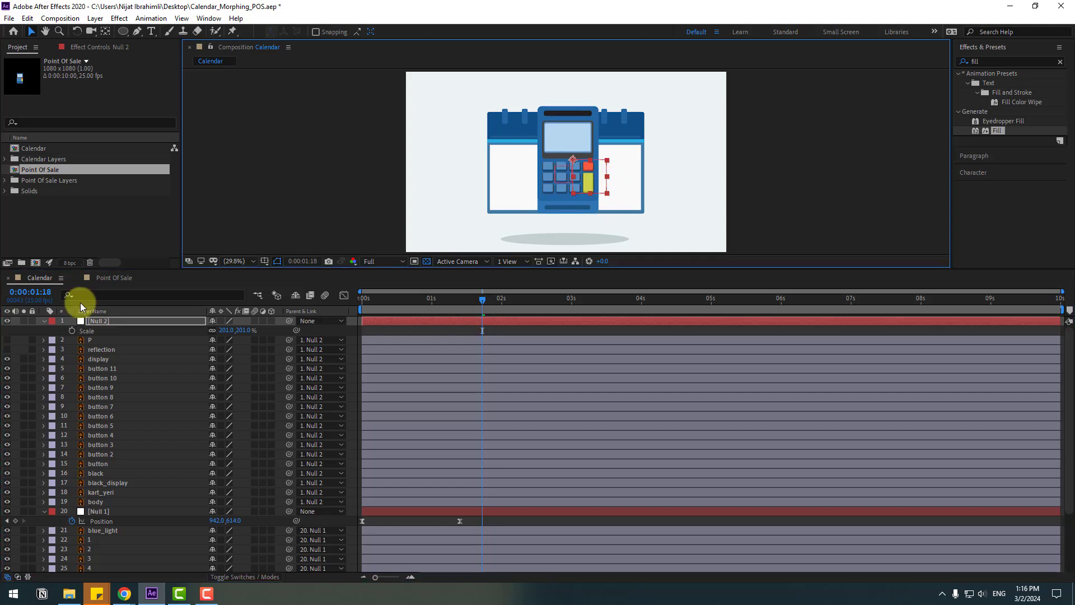
{"action": "left_click", "coordinate": [112, 324]}
{"action": "key", "text": "Delete"}
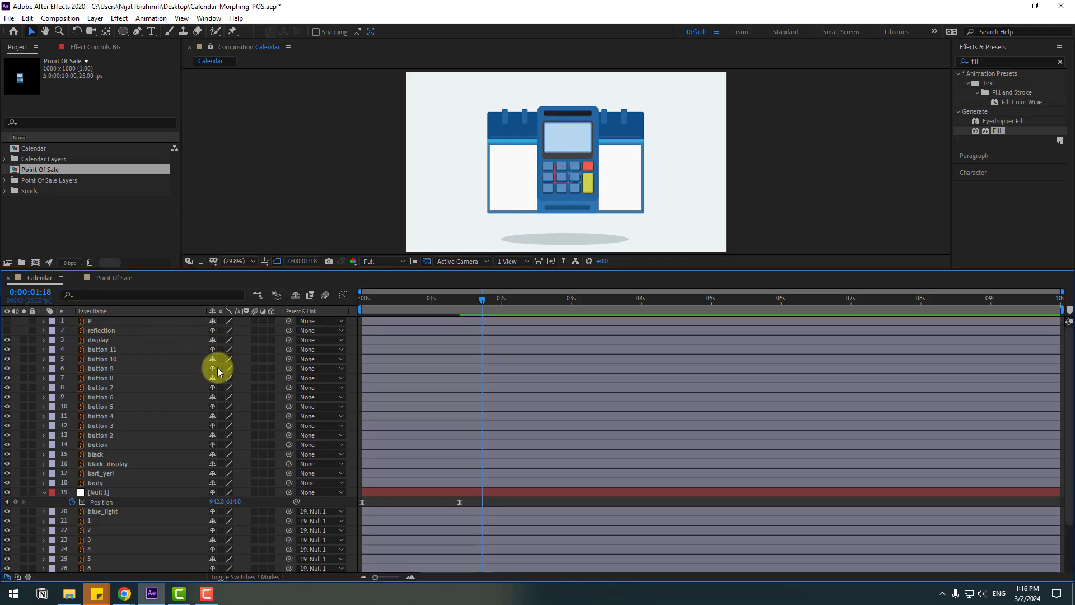
- Parent layers P through body to Null 1 and shift them to start near 3.5 s
{"action": "left_click", "coordinate": [102, 483]}
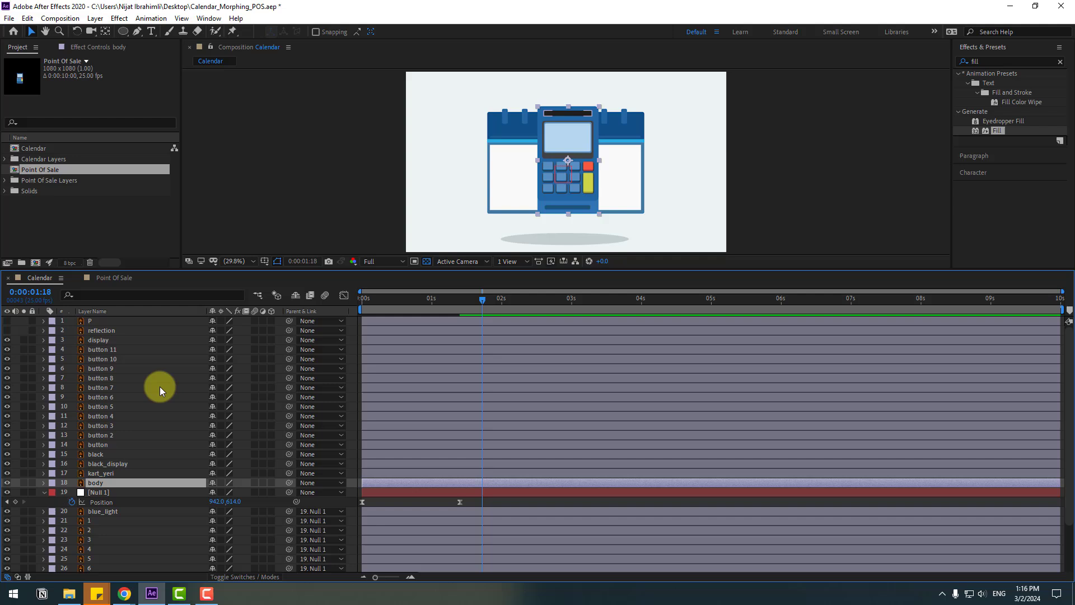
{"action": "left_click", "coordinate": [92, 321], "text": "shift"}
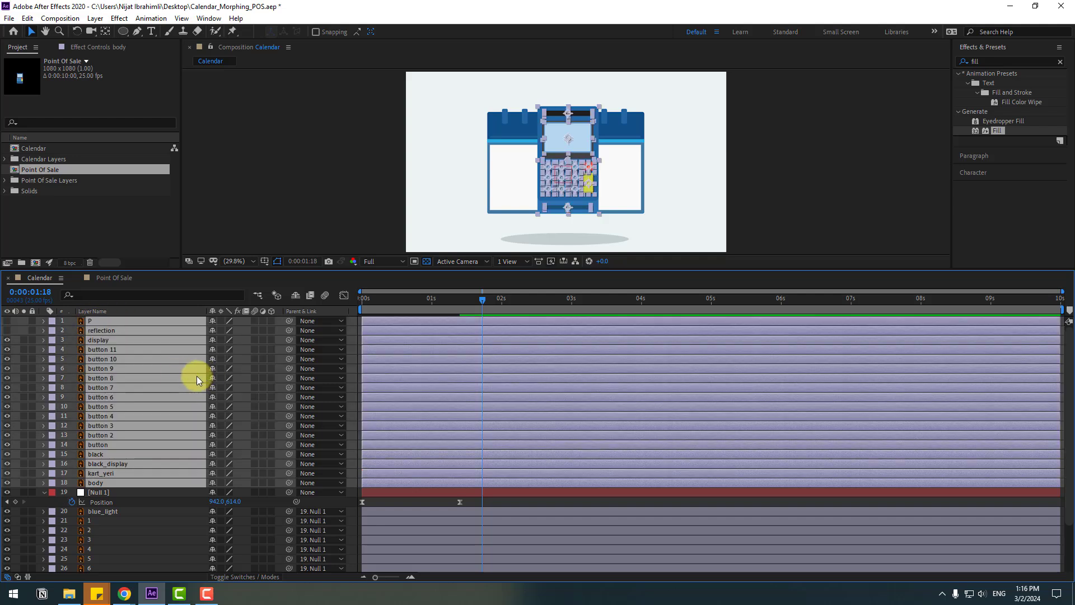
{"action": "left_click_drag", "start_coordinate": [289, 321], "coordinate": [103, 493]}
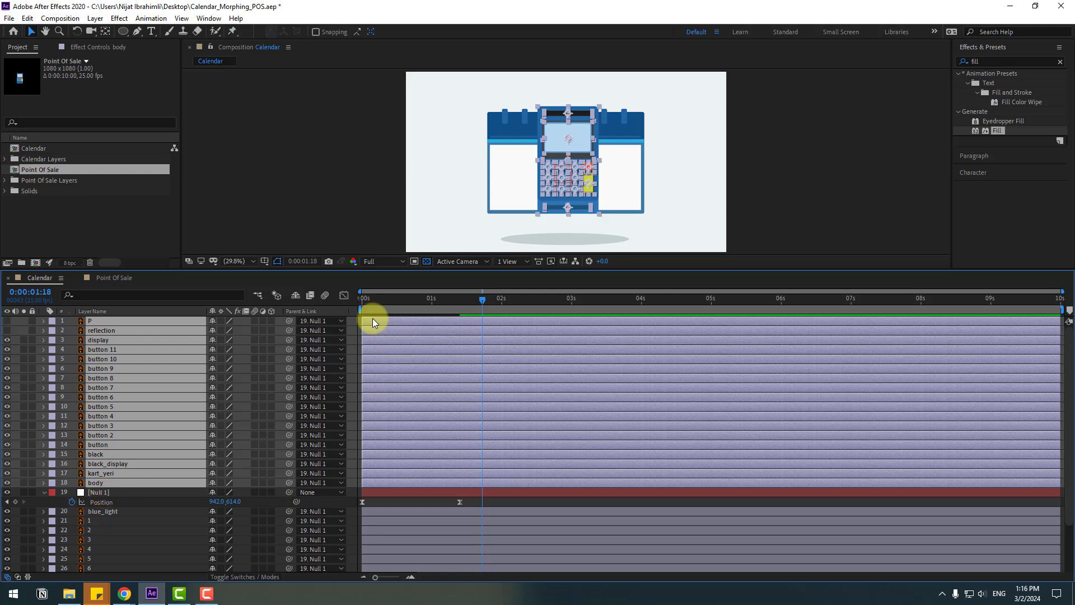
{"action": "left_click_drag", "start_coordinate": [374, 321], "coordinate": [614, 327]}
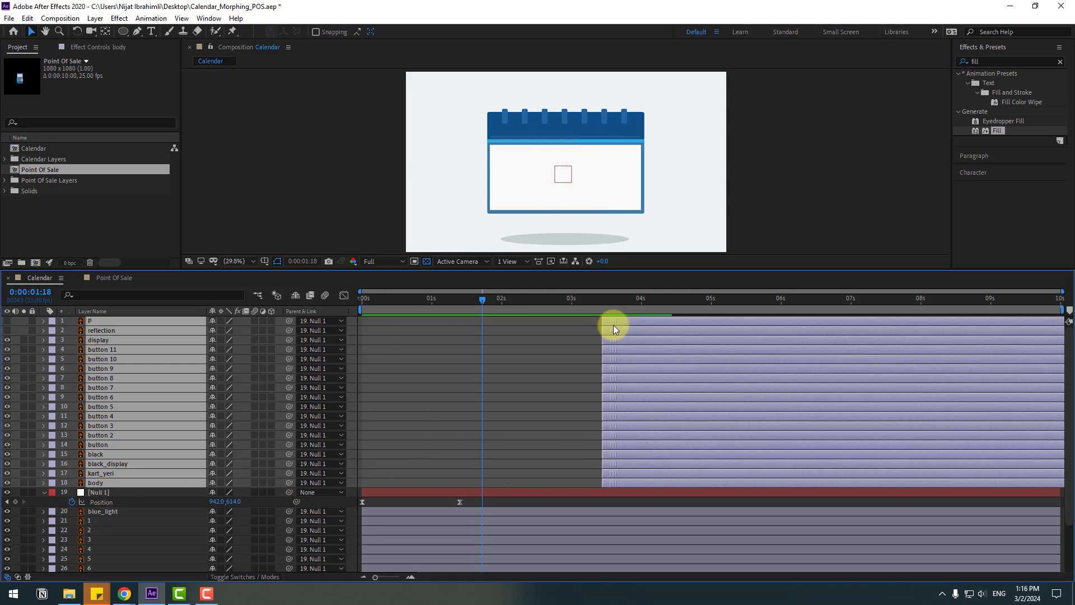
- Move the current time back to about 1:09 and select the blue_main layer
{"action": "left_click", "coordinate": [425, 312]}
{"action": "left_click_drag", "start_coordinate": [425, 307], "coordinate": [457, 307]}
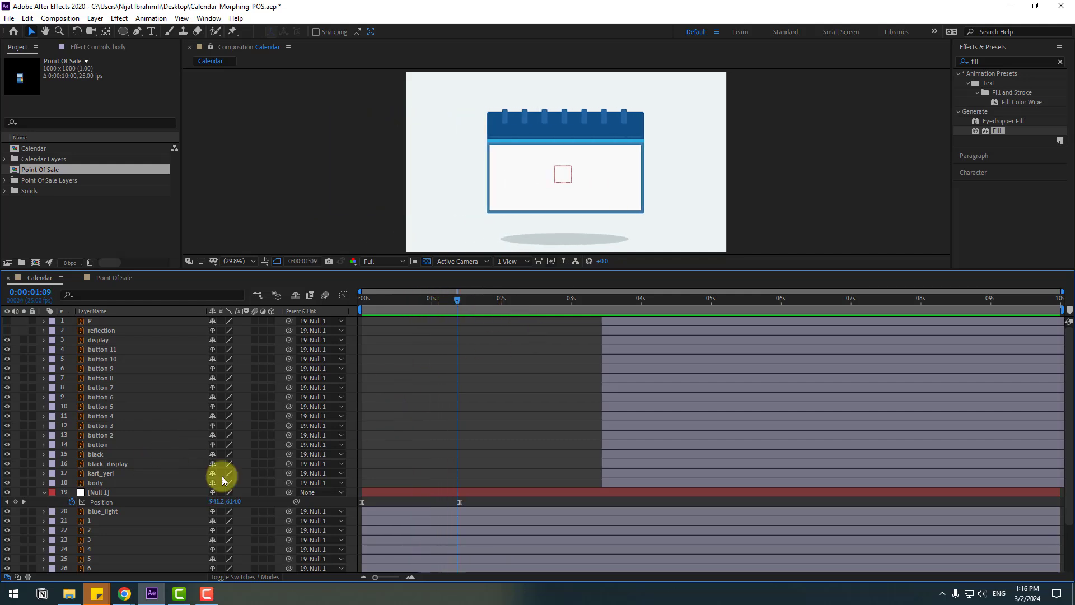
{"action": "left_click", "coordinate": [573, 259]}
{"action": "scroll", "coordinate": [196, 476], "scroll_direction": "down", "scroll_amount": 3}
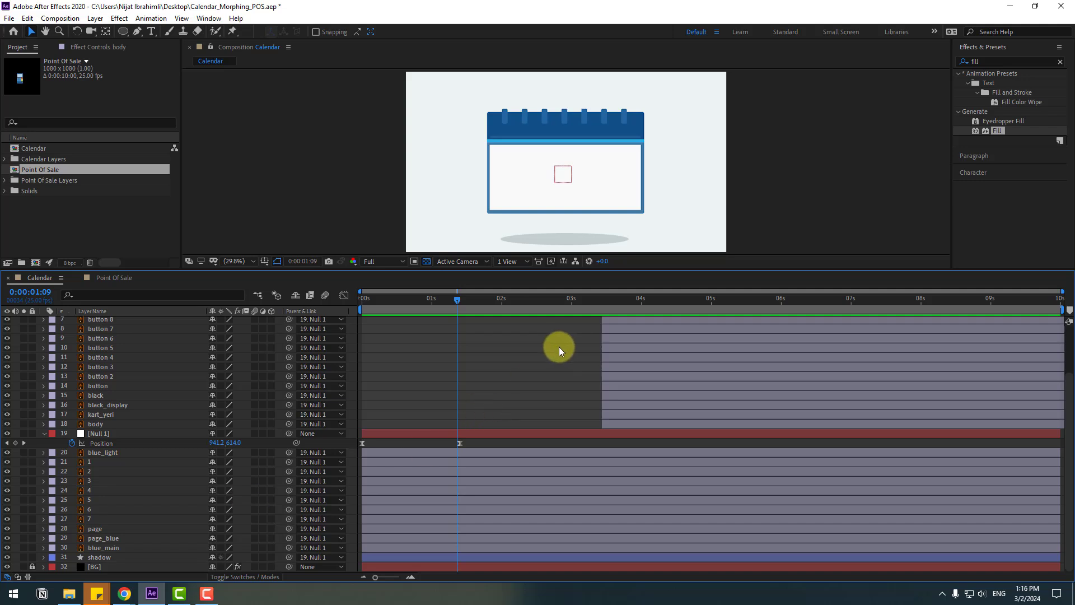
{"action": "left_click", "coordinate": [102, 548]}
- Keyframe blue_main Scale at 1:10, then set its X scale to 0% at 1:20
{"action": "left_click", "coordinate": [460, 298]}
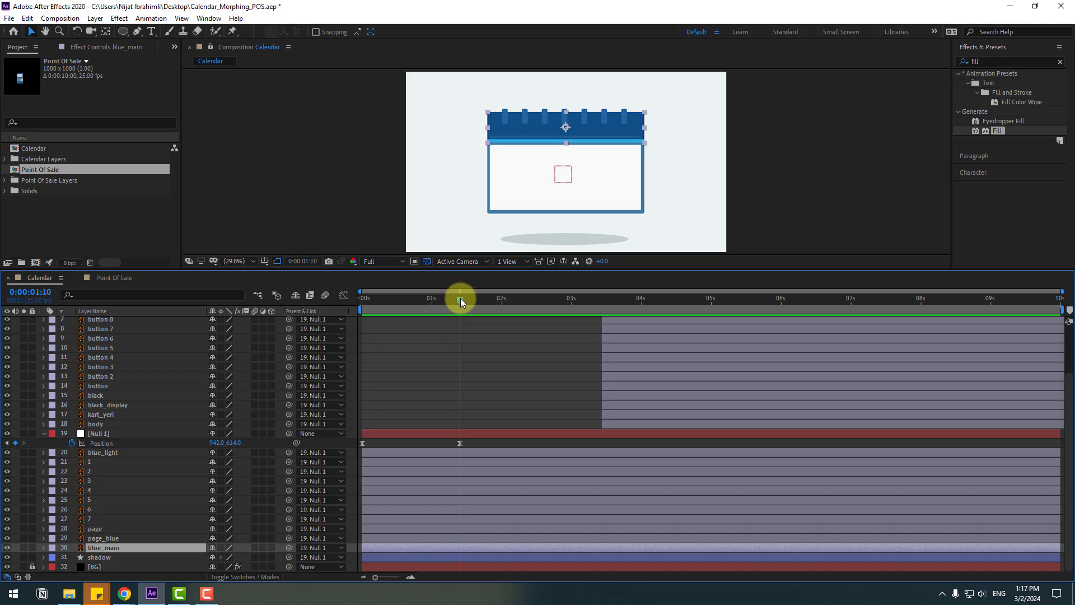
{"action": "key", "text": "s"}
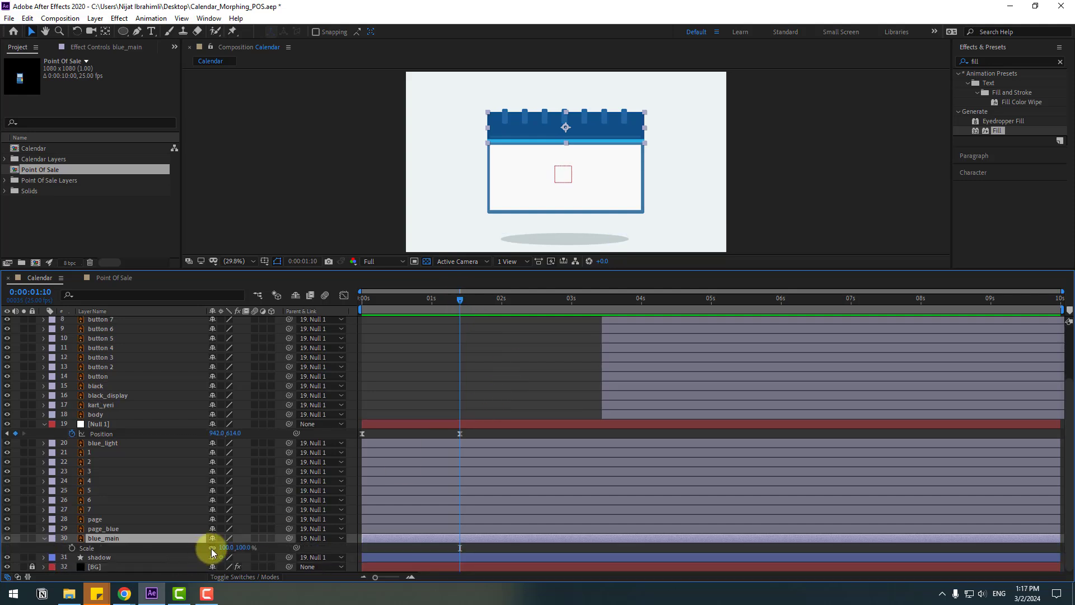
{"action": "left_click", "coordinate": [72, 548]}
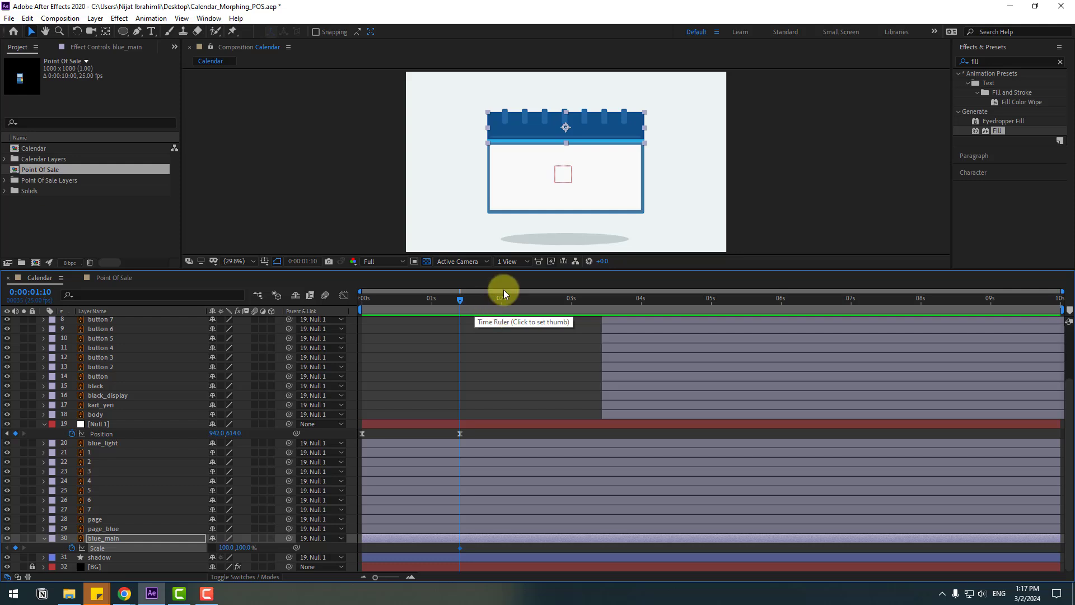
{"action": "left_click", "coordinate": [307, 261]}
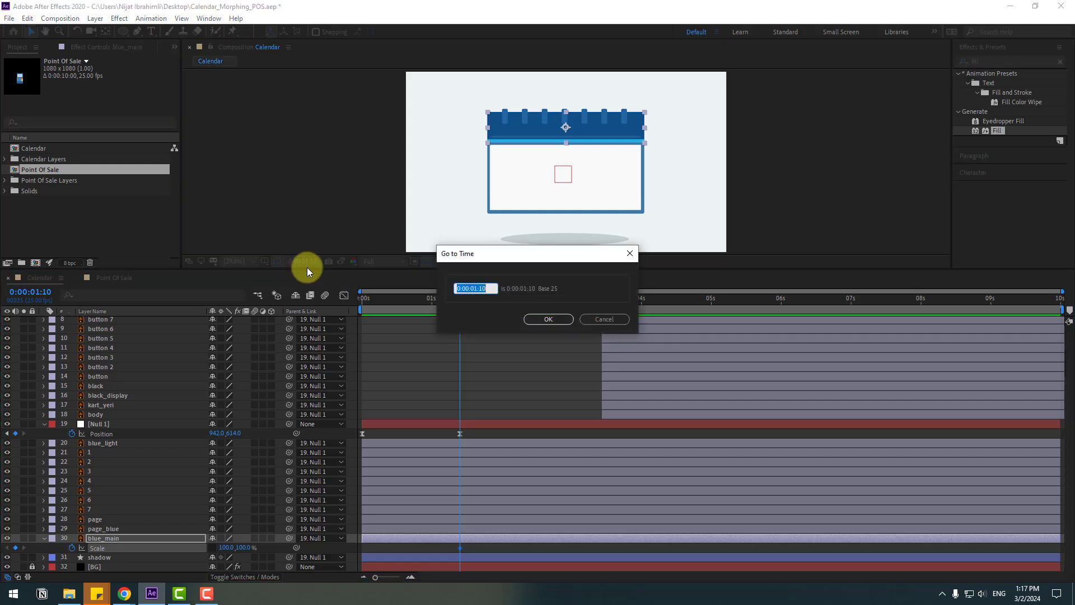
{"action": "type", "text": "+10"}
{"action": "left_click", "coordinate": [530, 321]}
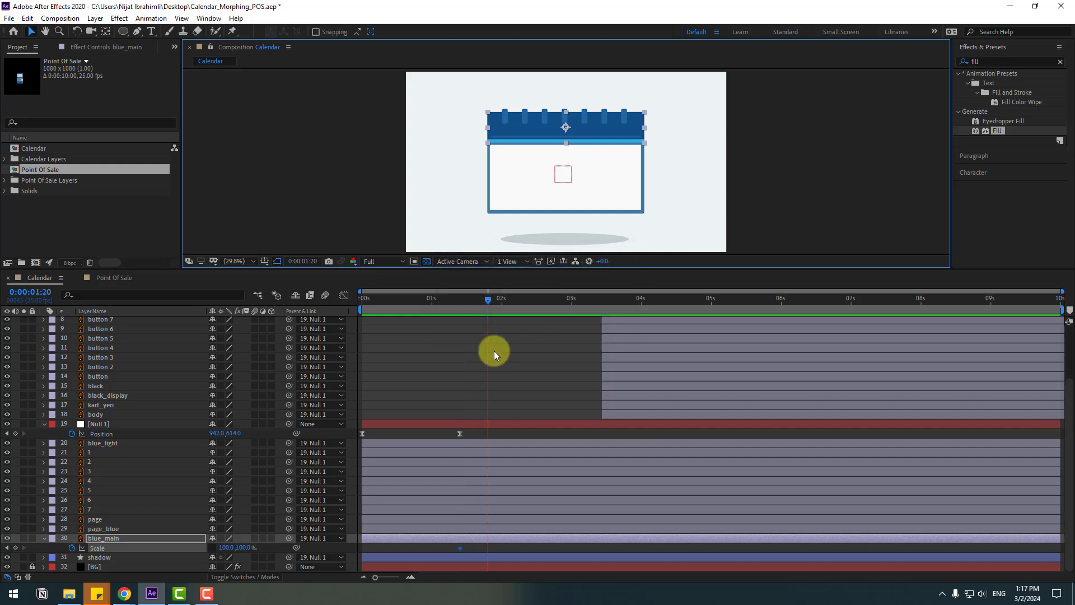
{"action": "left_click", "coordinate": [234, 551]}
{"action": "type", "text": "0"}
{"action": "left_click", "coordinate": [461, 334]}
{"action": "mouse_move", "coordinate": [458, 297]}
{"action": "left_mouse_down"}
{"action": "mouse_move", "coordinate": [488, 299]}
{"action": "mouse_move", "coordinate": [459, 305]}
{"action": "left_mouse_up"}
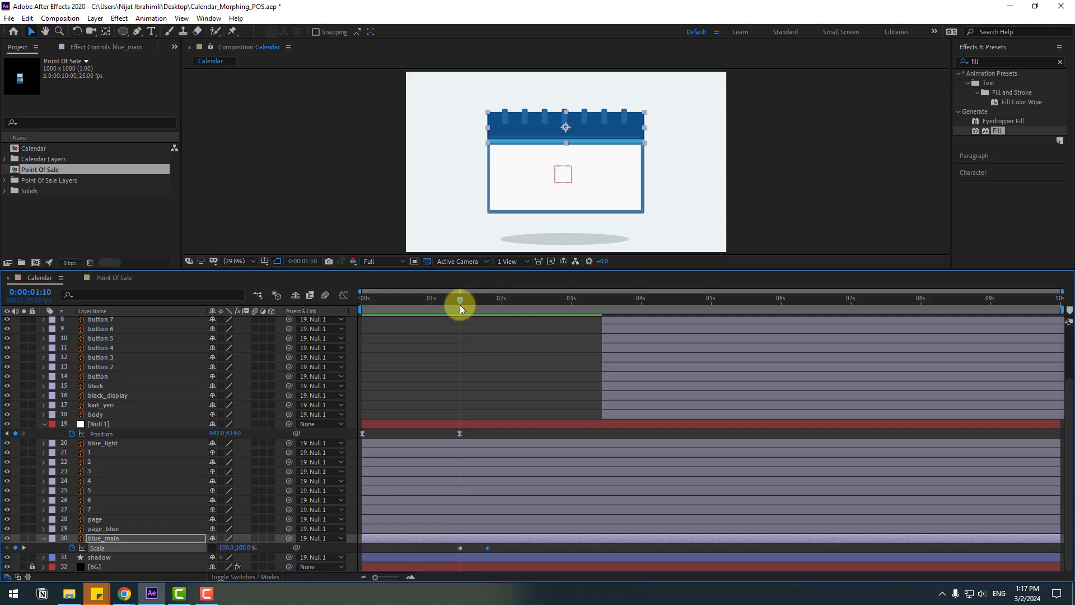
{"action": "left_click", "coordinate": [101, 530]}
- Keyframe page_blue's Scale at 1:10 and collapse its height to 0% at 1:20
{"action": "key", "text": "s"}
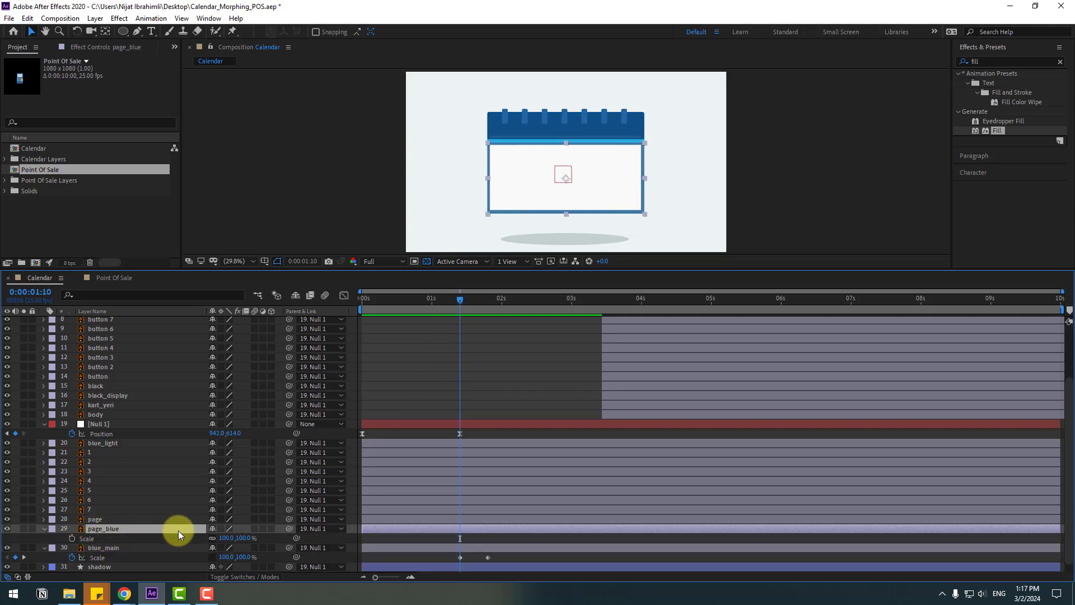
{"action": "left_click", "coordinate": [71, 538]}
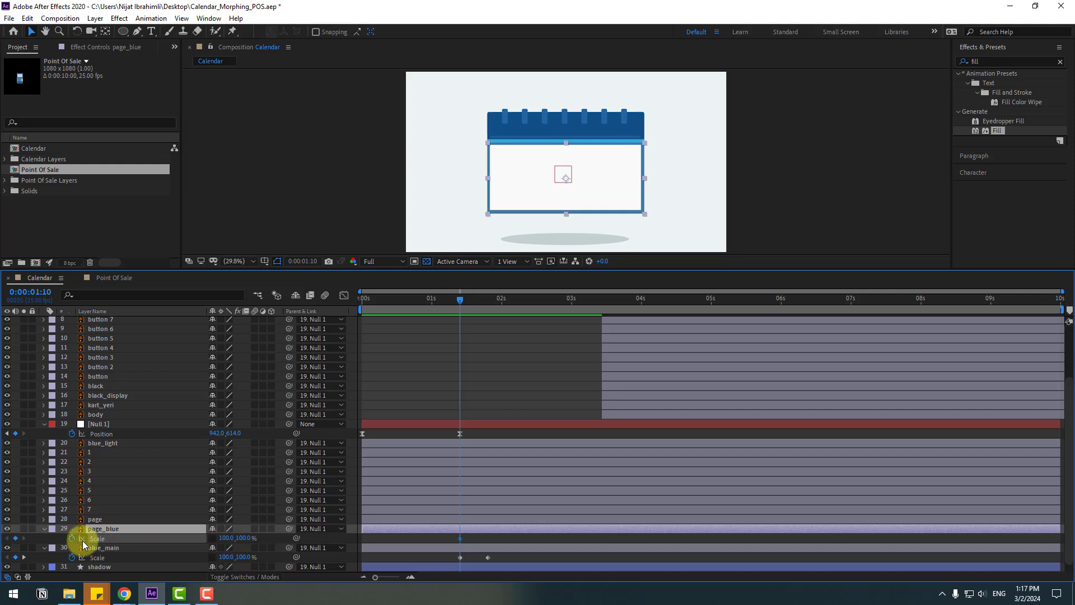
{"action": "left_click_drag", "start_coordinate": [469, 308], "coordinate": [488, 304]}
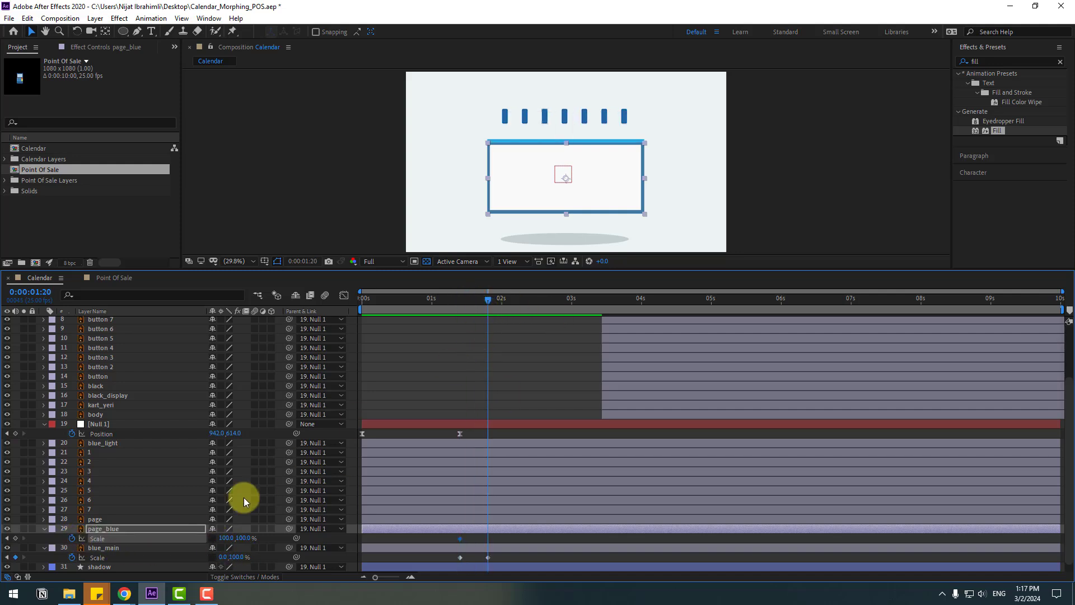
{"action": "left_click_drag", "start_coordinate": [239, 539], "coordinate": [212, 533]}
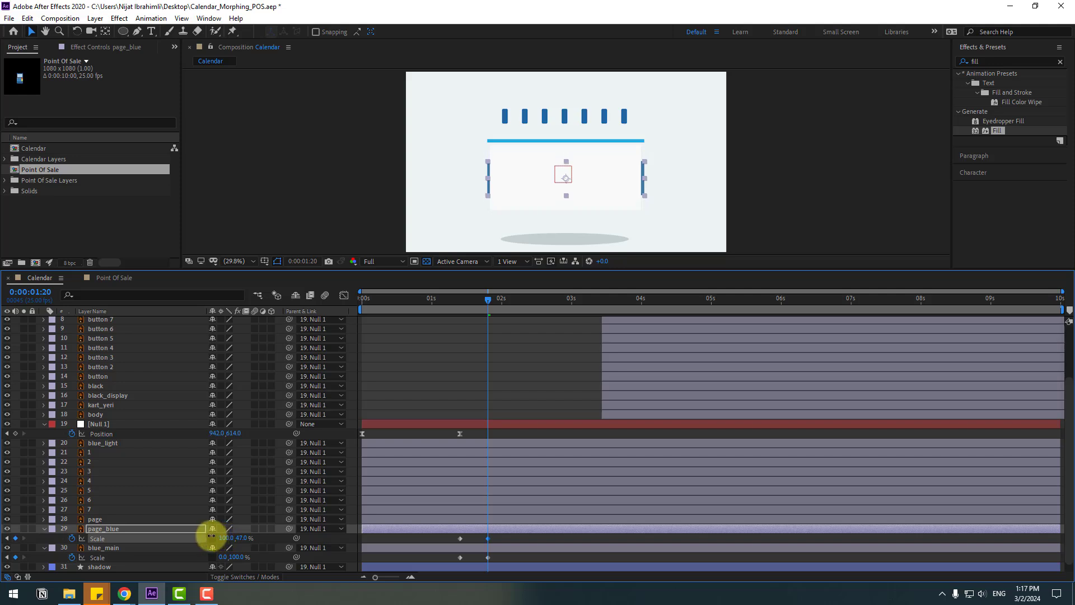
{"action": "left_click", "coordinate": [244, 539]}
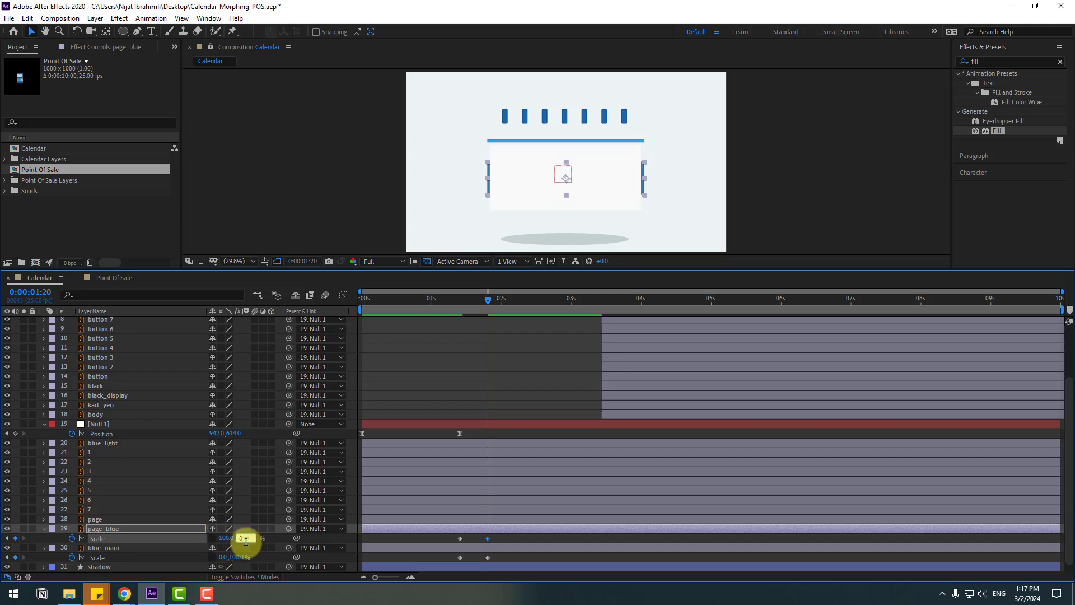
{"action": "key", "text": "Return"}
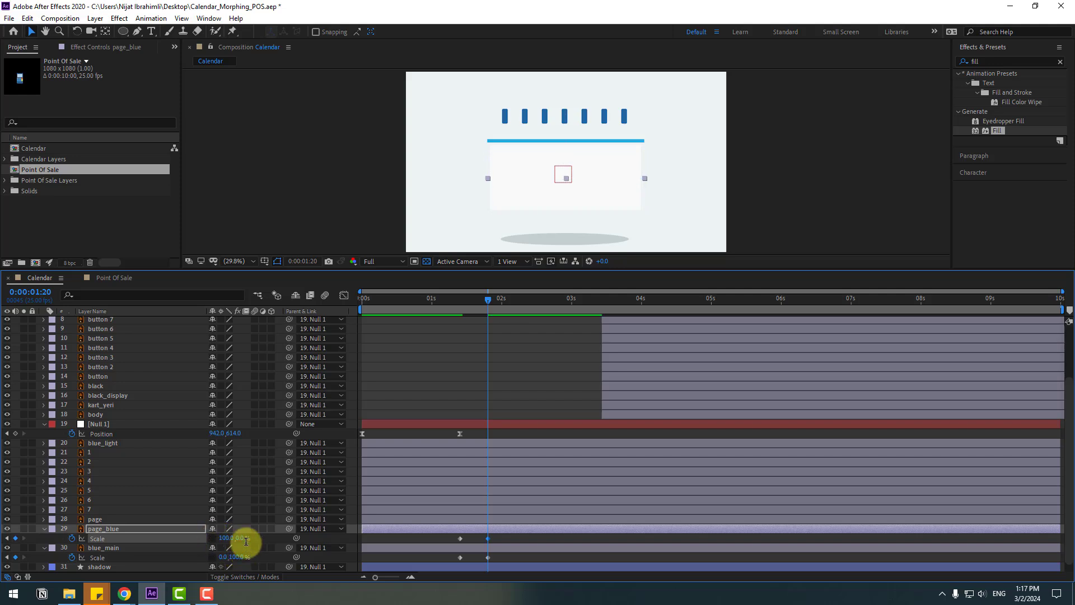
- Keyframe the page layer's Scale at 1:10 and shrink its width to 0% at 1:20
{"action": "left_click", "coordinate": [96, 519]}
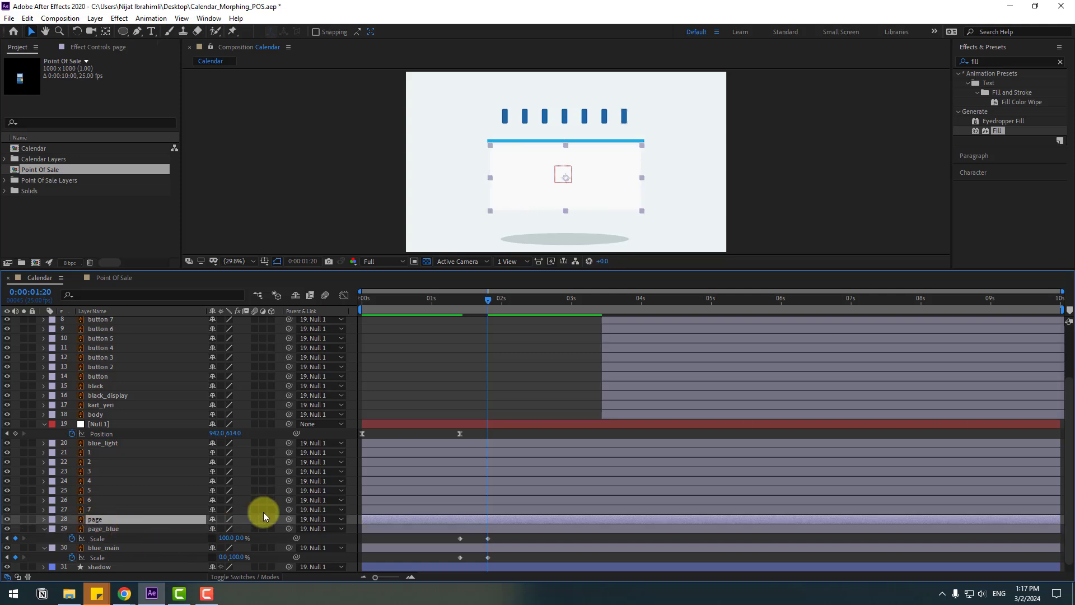
{"action": "key", "text": "s"}
{"action": "left_click_drag", "start_coordinate": [482, 300], "coordinate": [455, 306]}
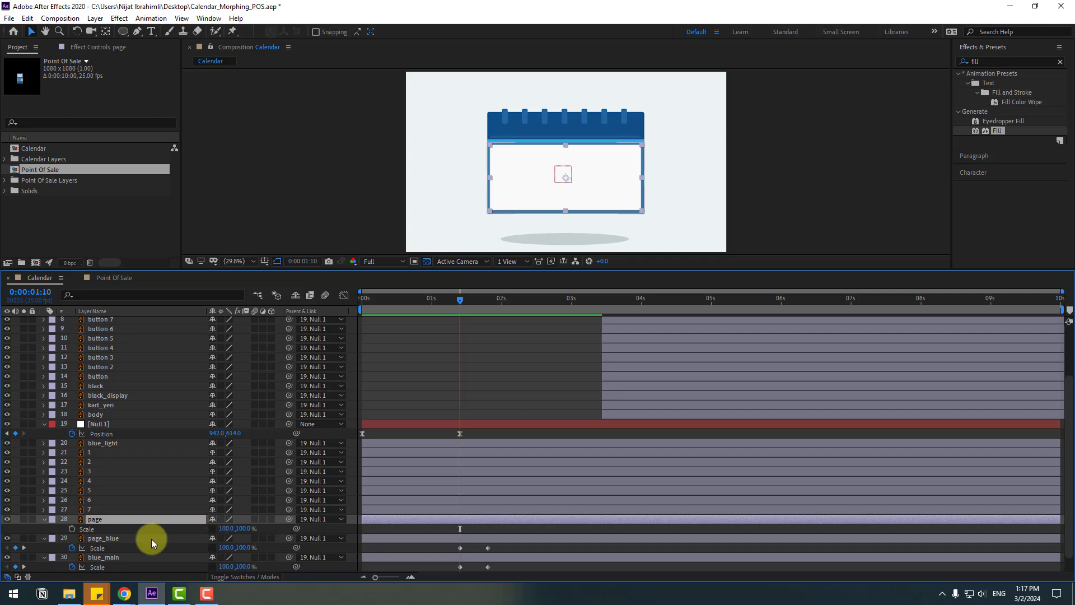
{"action": "left_click", "coordinate": [71, 529]}
{"action": "left_click", "coordinate": [490, 305]}
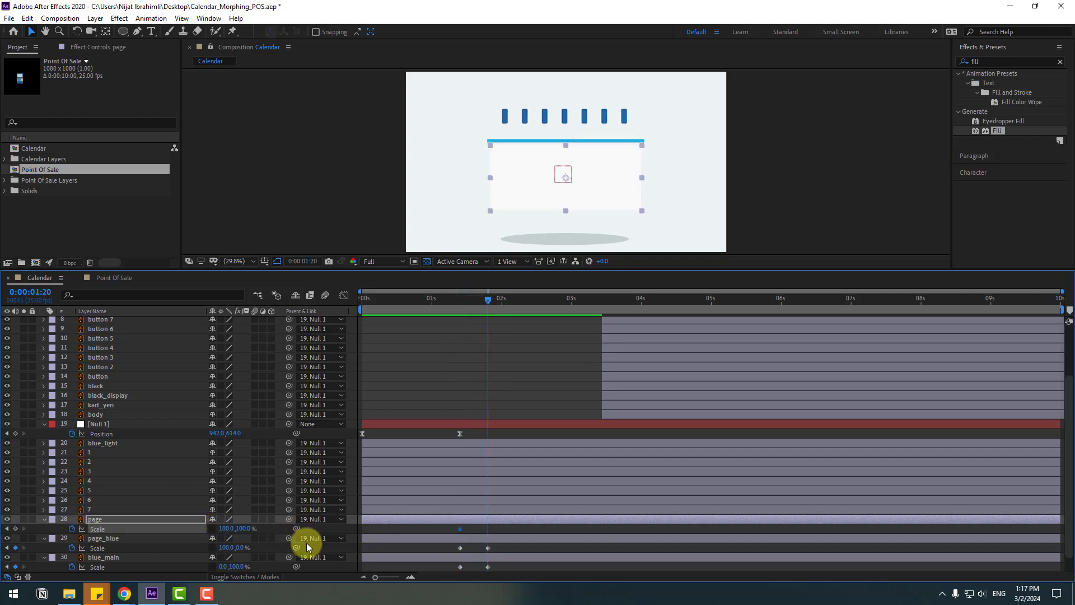
{"action": "left_click_drag", "start_coordinate": [222, 529], "coordinate": [189, 530]}
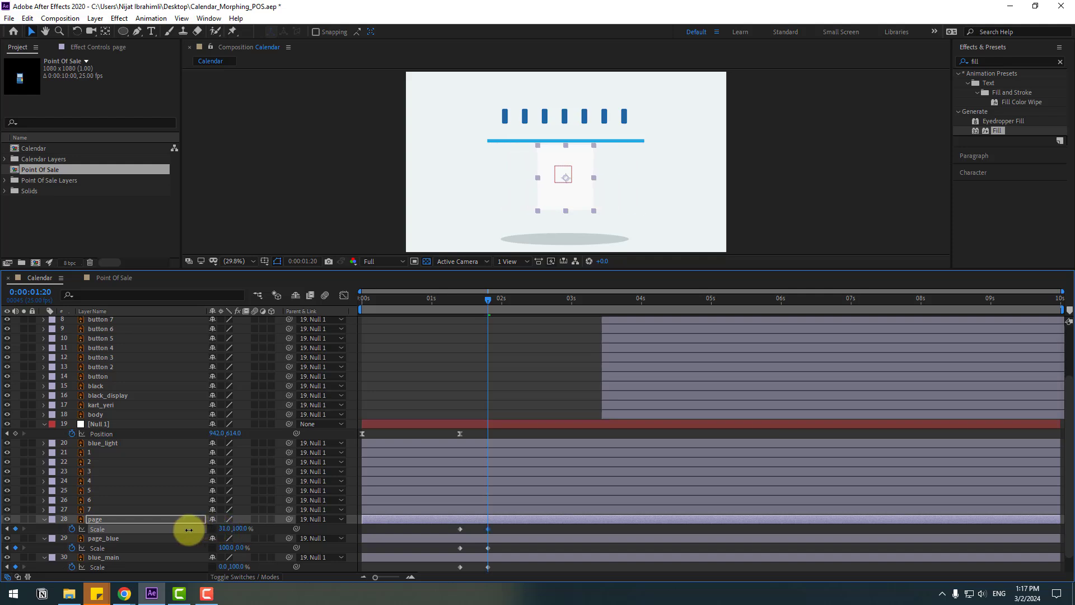
{"action": "left_click", "coordinate": [224, 528]}
{"action": "type", "text": "0"}
{"action": "key", "text": "Return"}
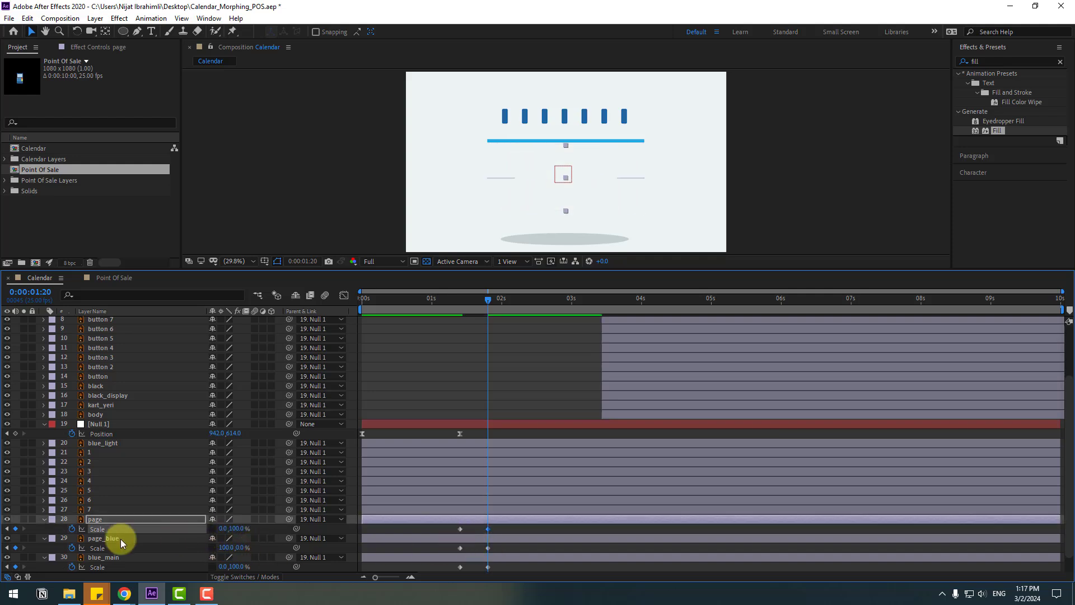
{"action": "left_click", "coordinate": [460, 305]}
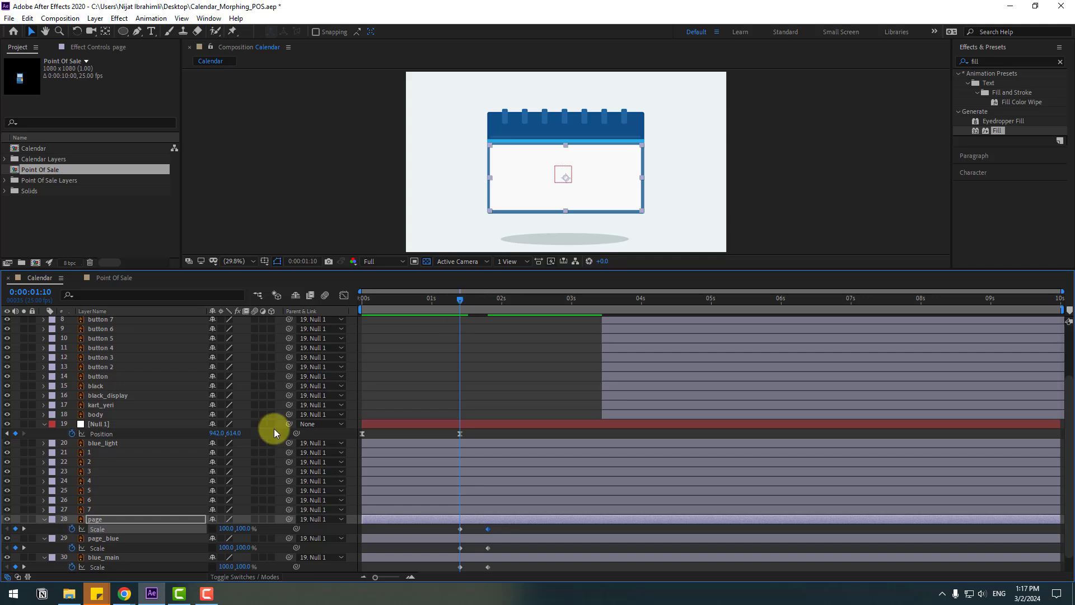
{"action": "left_click", "coordinate": [95, 509]}
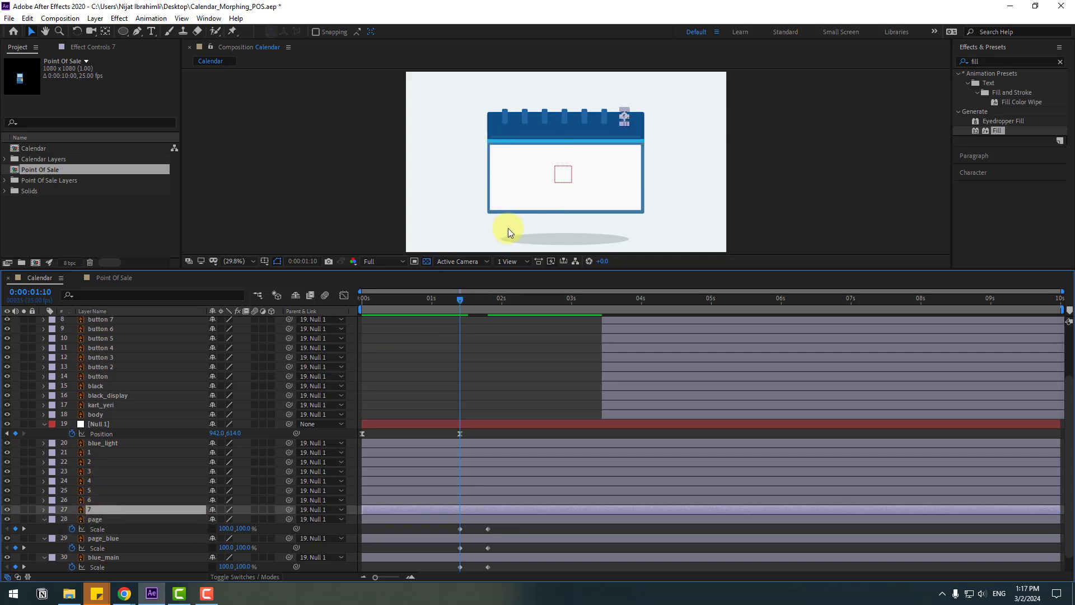
- Keyframe Scale on ring layers 1–7 at 1:10 and flatten their height to 0 at 1:20
{"action": "left_click", "coordinate": [83, 509]}
{"action": "left_click_drag", "start_coordinate": [89, 503], "coordinate": [99, 452]}
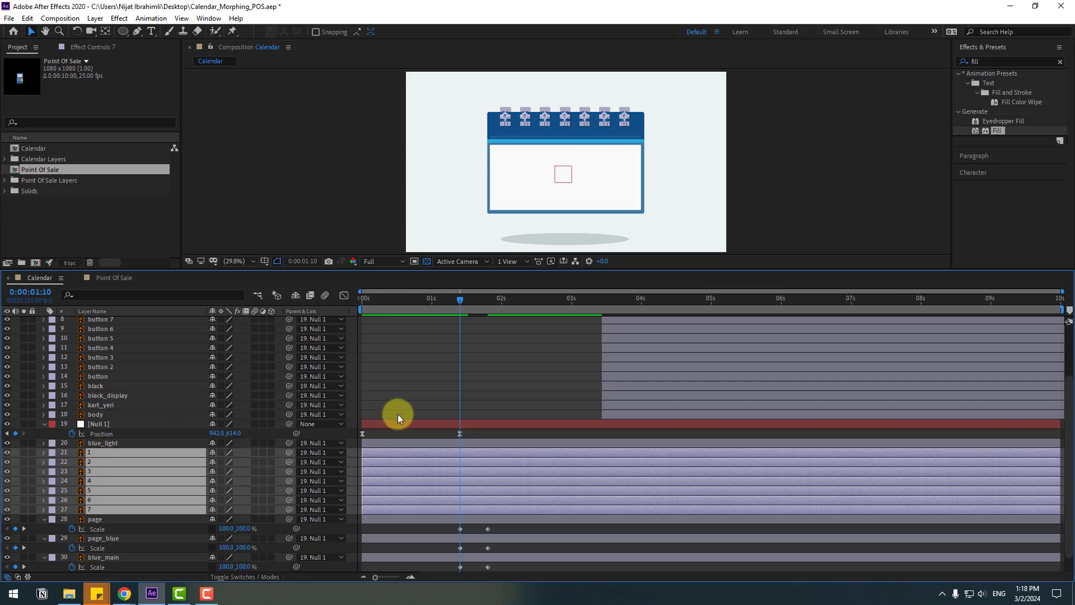
{"action": "key", "text": "s"}
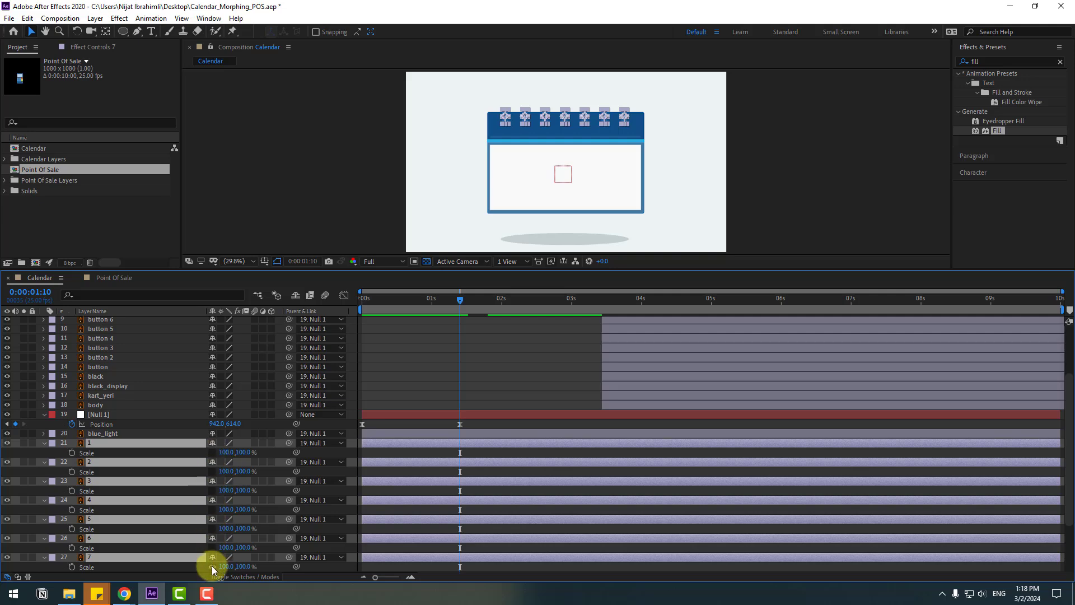
{"action": "left_click", "coordinate": [72, 452]}
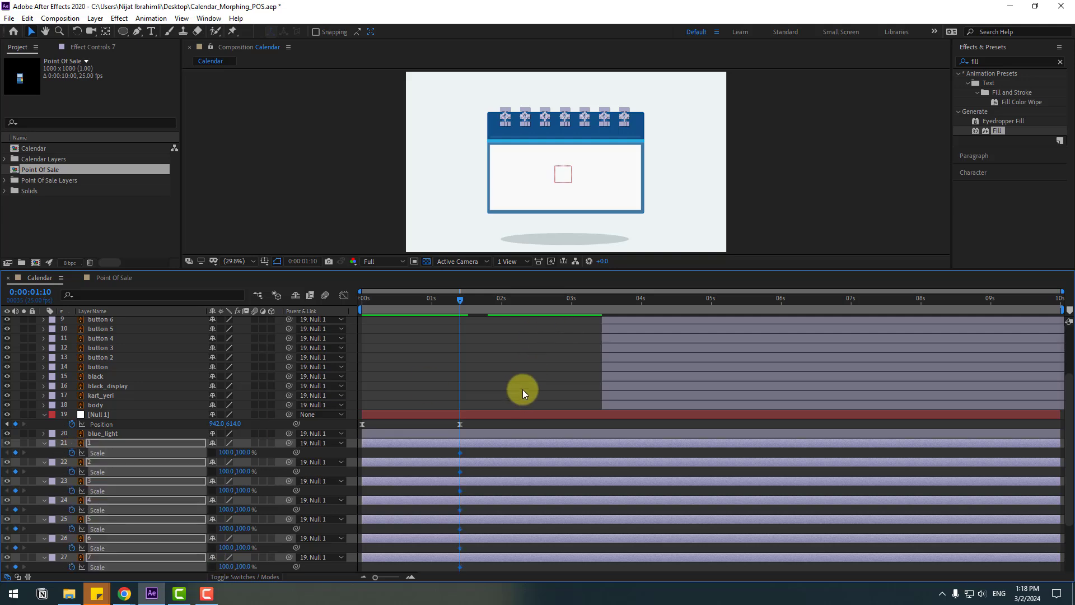
{"action": "scroll", "coordinate": [498, 353], "scroll_direction": "down", "scroll_amount": 2}
{"action": "left_click_drag", "start_coordinate": [474, 301], "coordinate": [487, 301]}
{"action": "left_click", "coordinate": [244, 400]}
{"action": "type", "text": "0"}
{"action": "key", "text": "Return"}
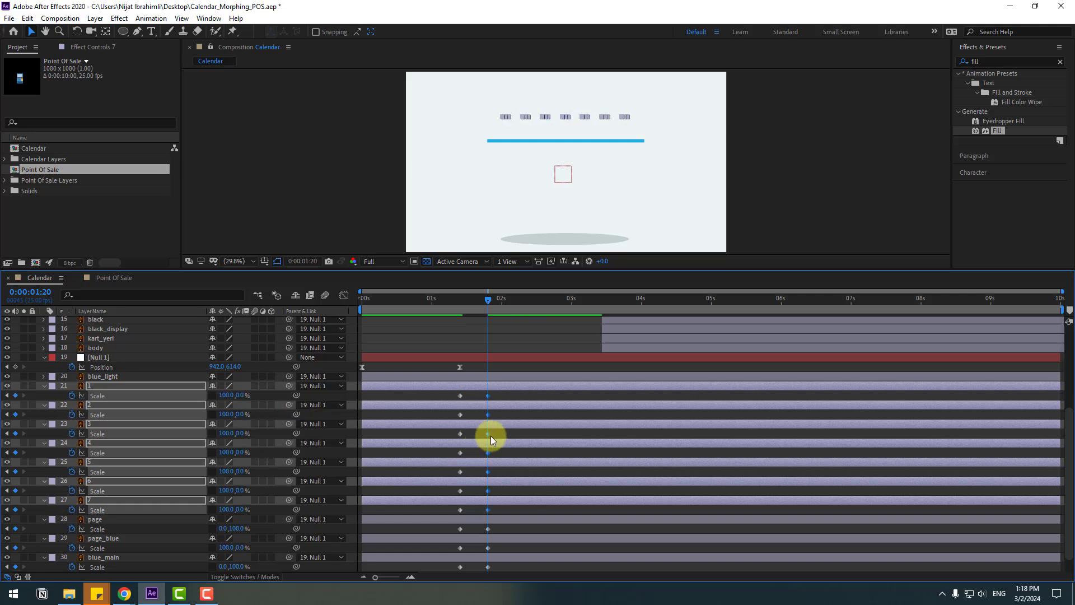
{"action": "left_click", "coordinate": [506, 394]}
- Keyframe blue_light's Scale at 1:10 and shrink its width to 0 at 1:20
{"action": "left_click", "coordinate": [493, 141]}
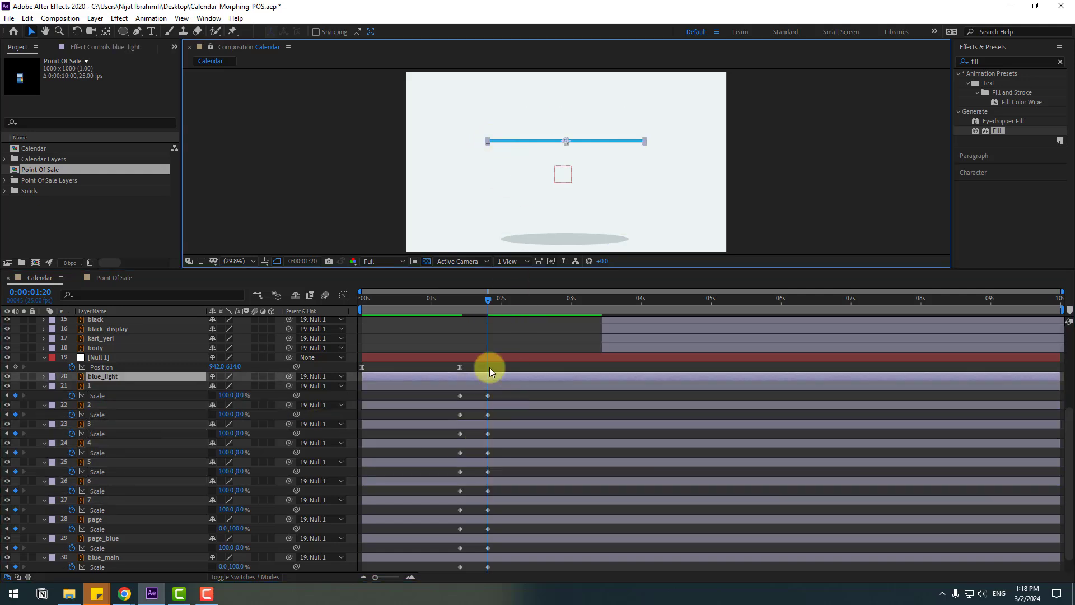
{"action": "left_click", "coordinate": [460, 302]}
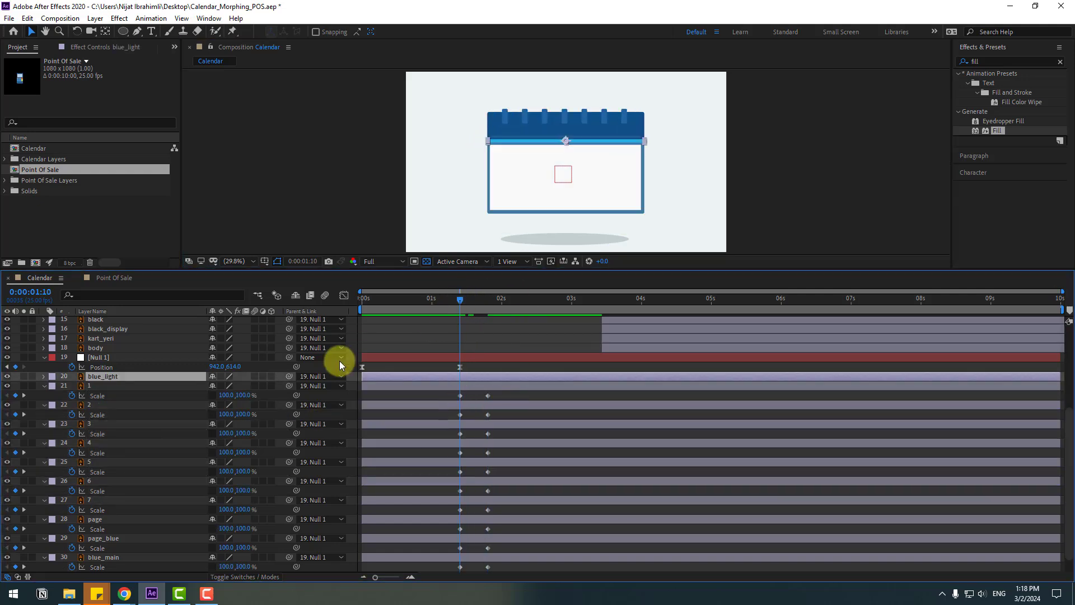
{"action": "key", "text": "s"}
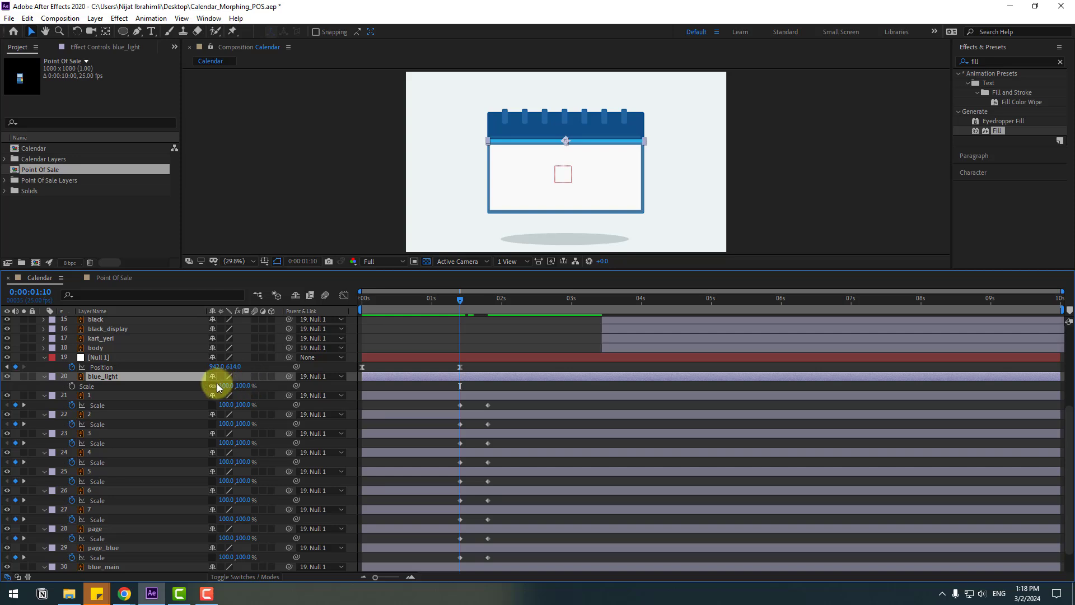
{"action": "left_click", "coordinate": [71, 385]}
{"action": "left_click_drag", "start_coordinate": [462, 302], "coordinate": [487, 305]}
{"action": "left_click", "coordinate": [227, 386]}
{"action": "type", "text": "0"}
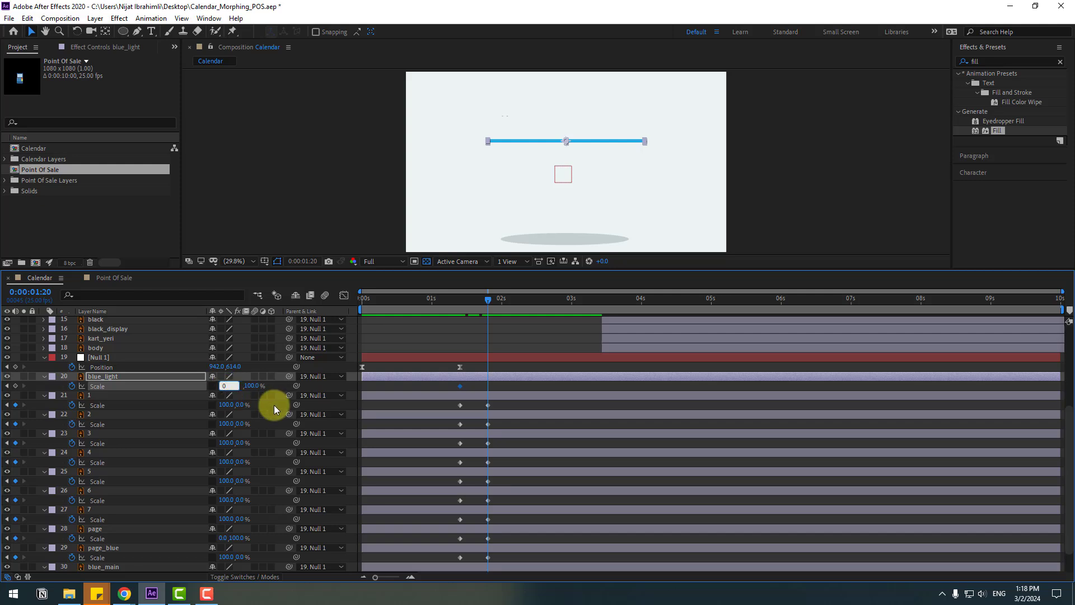
{"action": "key", "text": "Return"}
{"action": "left_click", "coordinate": [502, 386]}
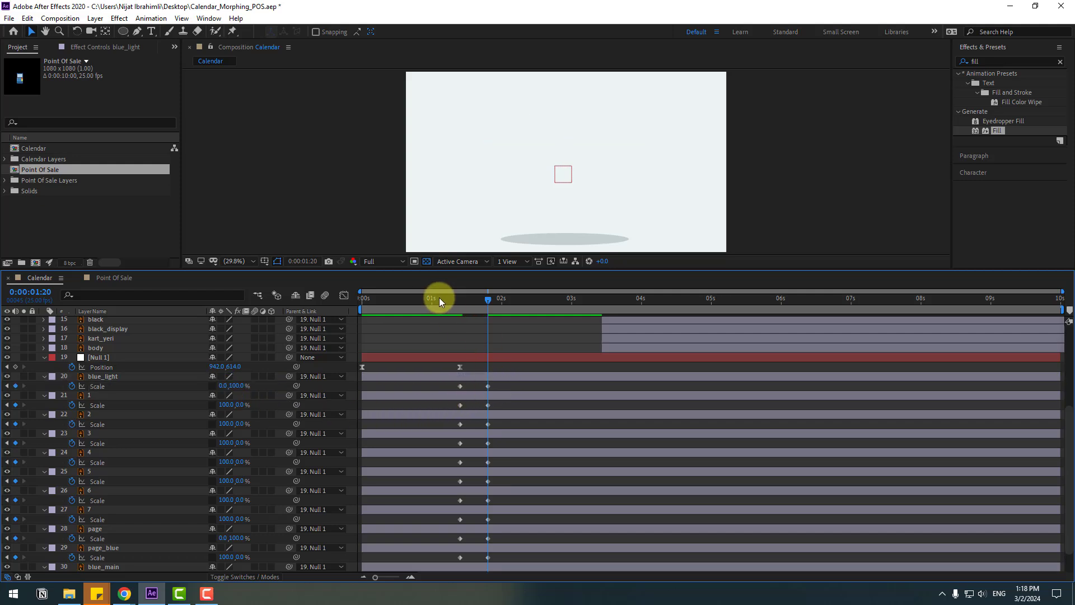
{"action": "left_click_drag", "start_coordinate": [439, 297], "coordinate": [459, 310]}
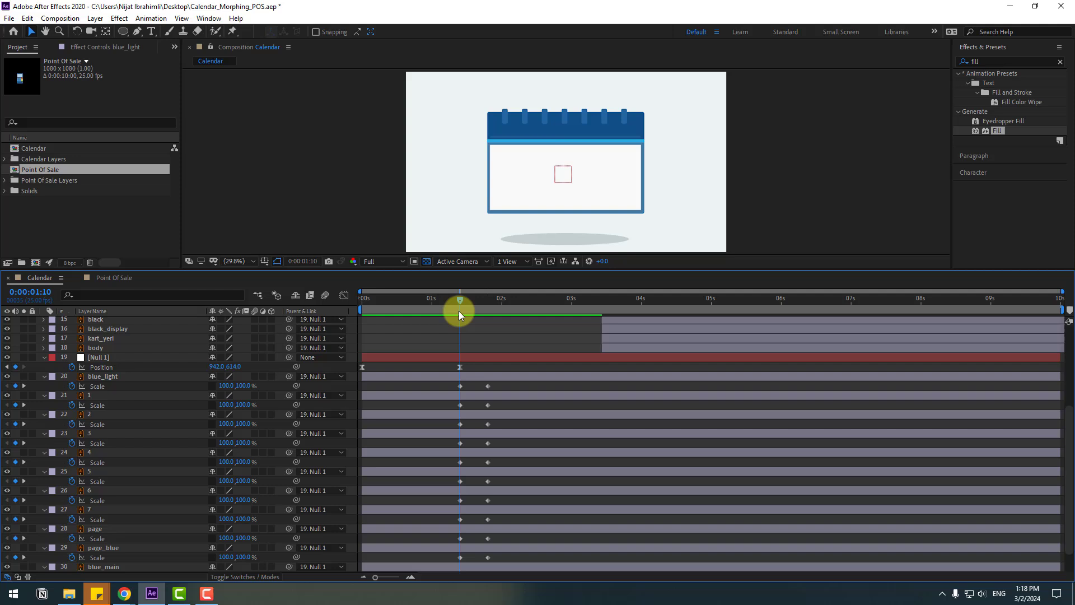
{"action": "left_click", "coordinate": [104, 394]}
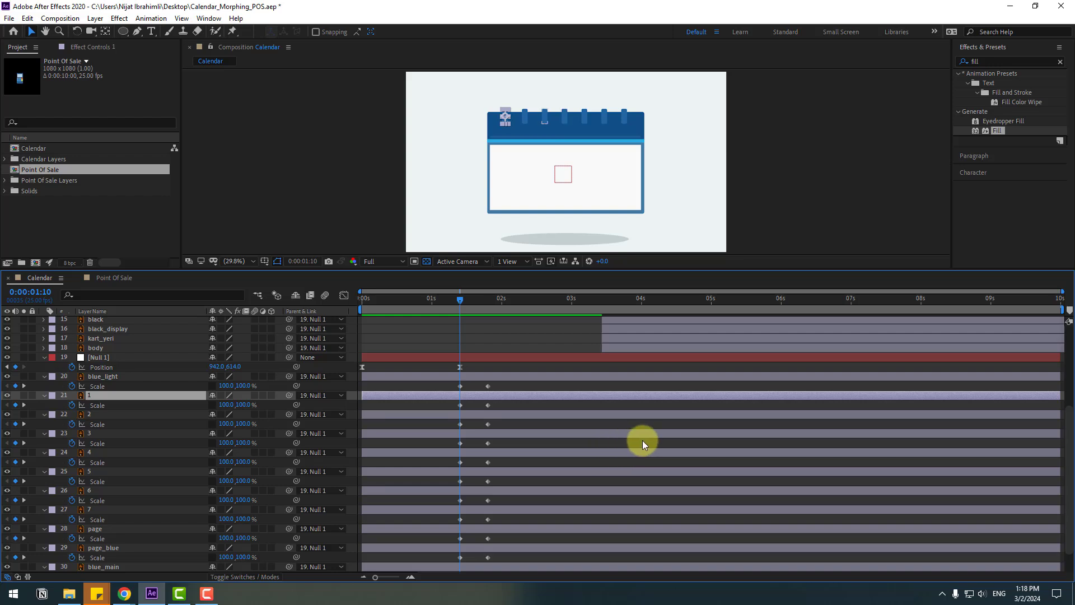
- Stagger the ring Scale keyframes progressively later, then select all seven rings' keyframes
{"action": "left_click", "coordinate": [86, 414]}
{"action": "left_click_drag", "start_coordinate": [500, 424], "coordinate": [489, 520]}
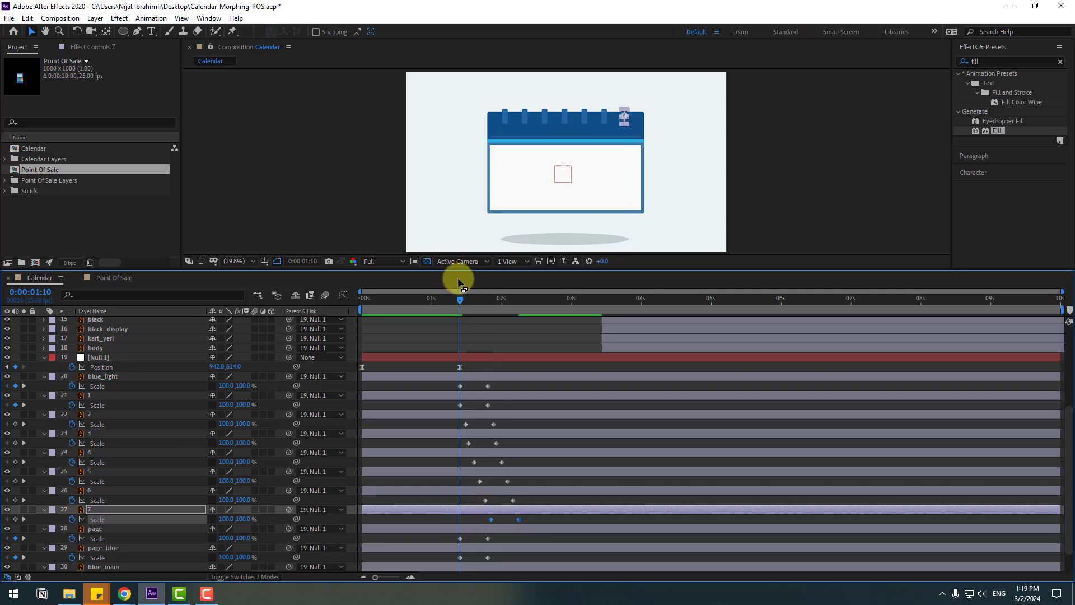
{"action": "mouse_move", "coordinate": [460, 298]}
{"action": "left_mouse_down"}
{"action": "mouse_move", "coordinate": [516, 301]}
{"action": "mouse_move", "coordinate": [472, 299]}
{"action": "left_mouse_up"}
{"action": "left_click", "coordinate": [506, 395]}
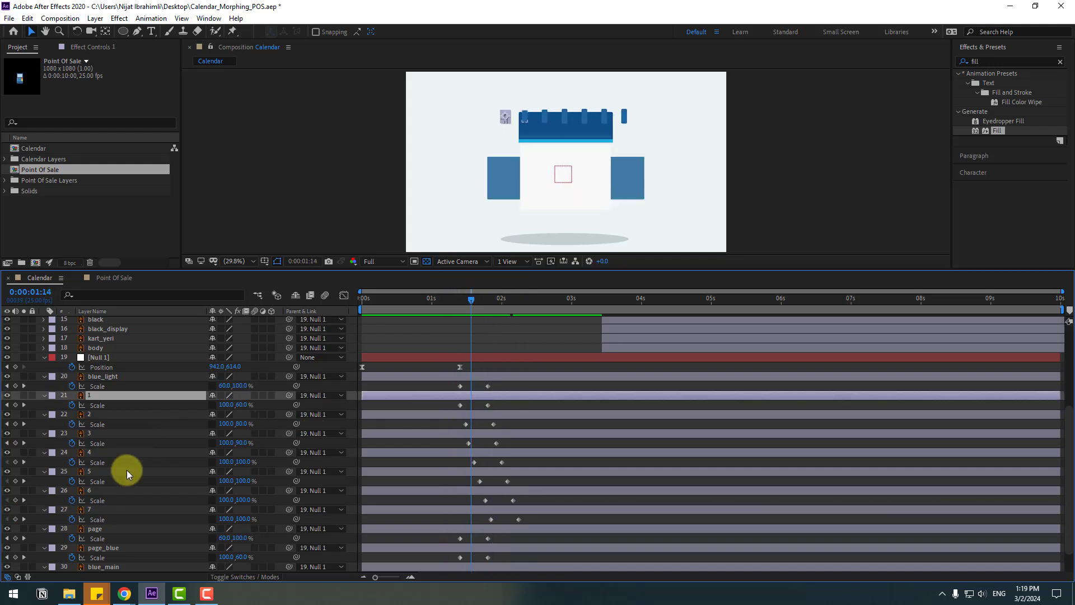
{"action": "left_click", "coordinate": [90, 510], "text": "shift"}
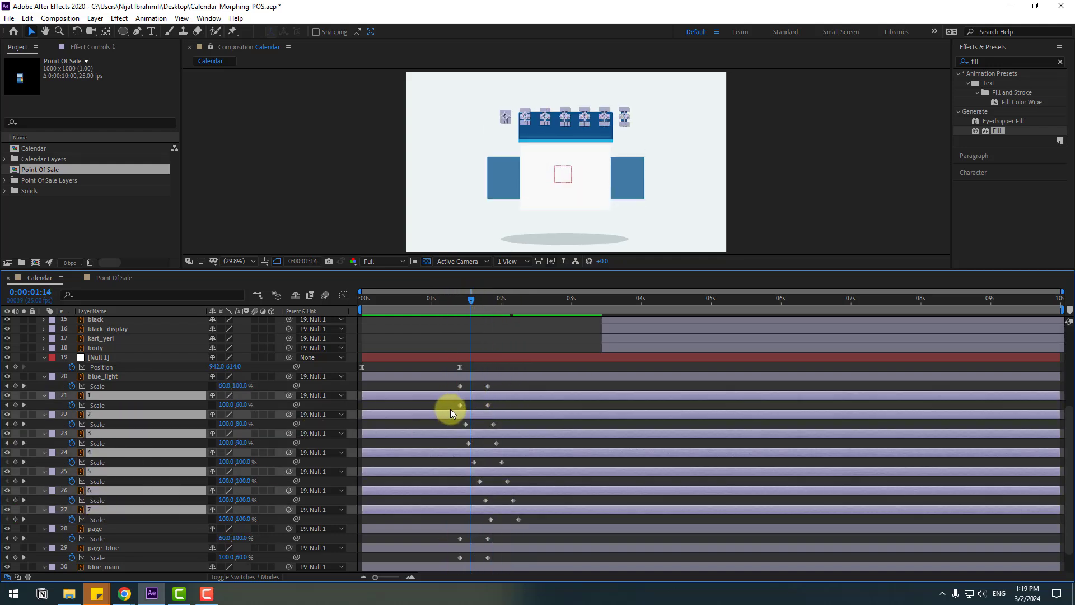
{"action": "left_click_drag", "start_coordinate": [452, 407], "coordinate": [548, 520]}
- Apply Easy Ease to the ring keyframes, start the work area near 1 second, and solo the rings
{"action": "right_click", "coordinate": [518, 519]}
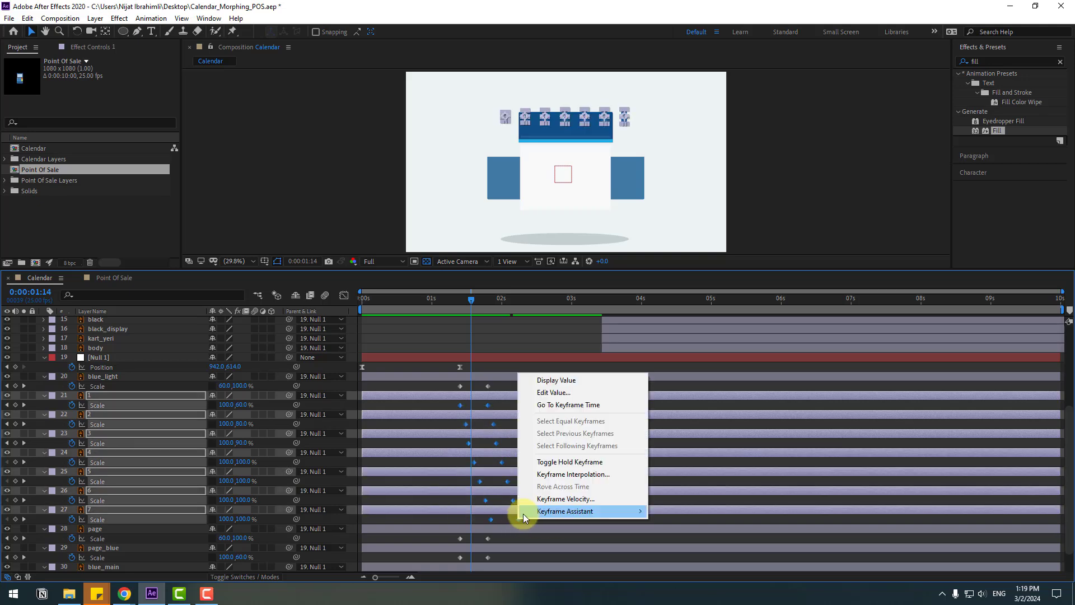
{"action": "mouse_move", "coordinate": [523, 513]}
{"action": "left_click", "coordinate": [781, 437]}
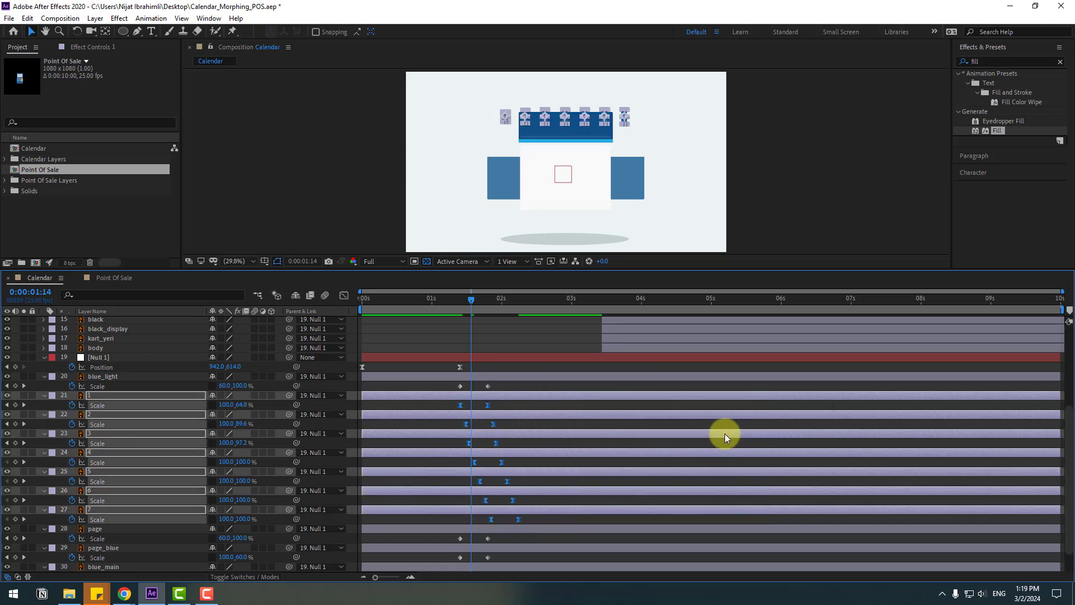
{"action": "left_click_drag", "start_coordinate": [361, 309], "coordinate": [435, 309]}
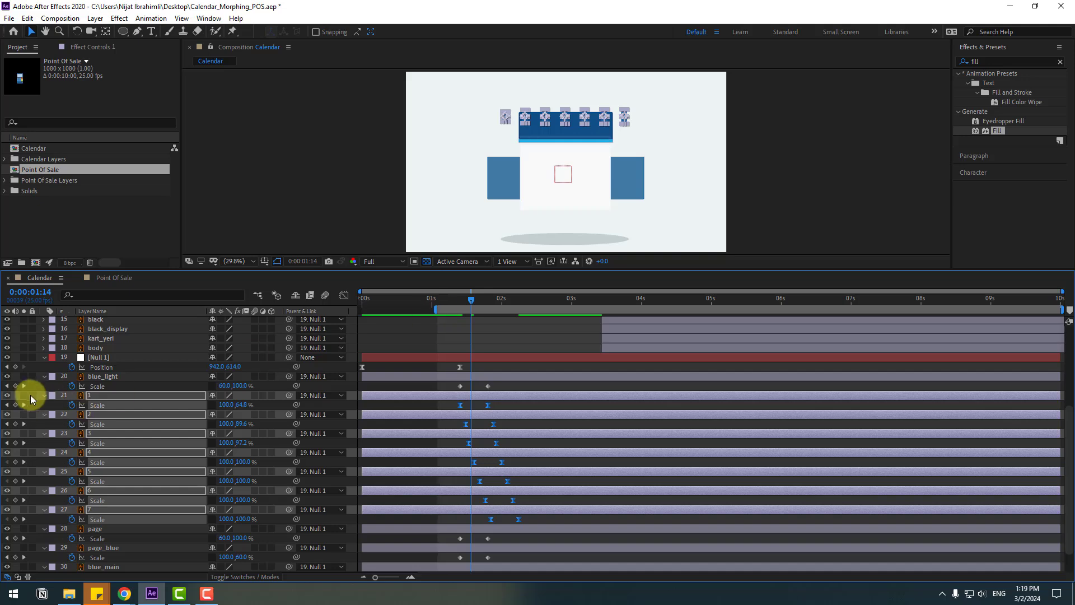
{"action": "left_click_drag", "start_coordinate": [23, 395], "coordinate": [23, 509]}
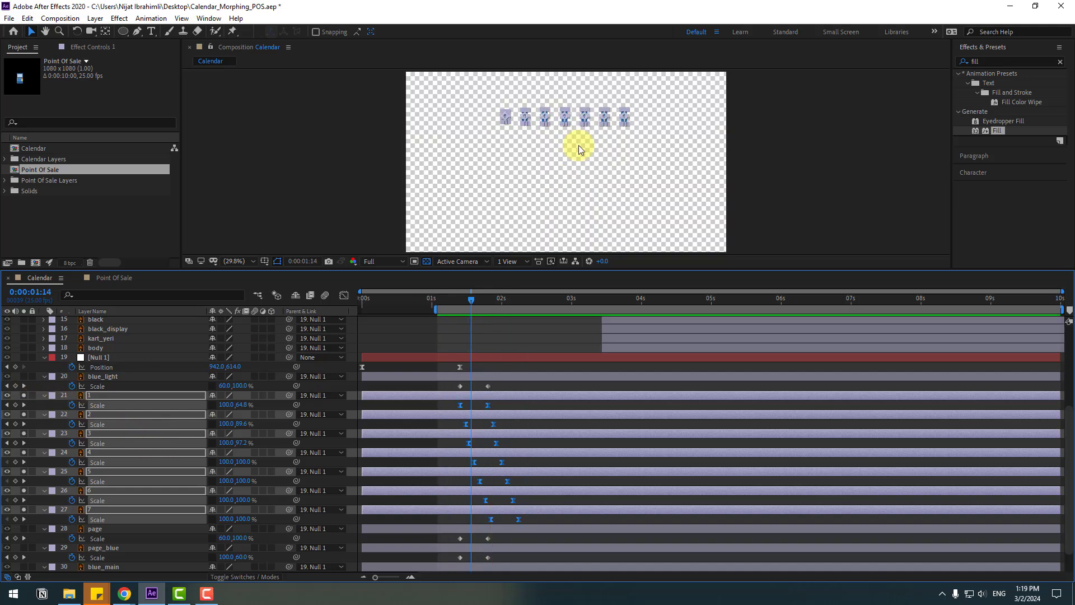
- Raise the rings' ease influence in the speed graph for a sharp speed spike
{"action": "scroll", "coordinate": [574, 177], "scroll_direction": "up", "scroll_amount": 4}
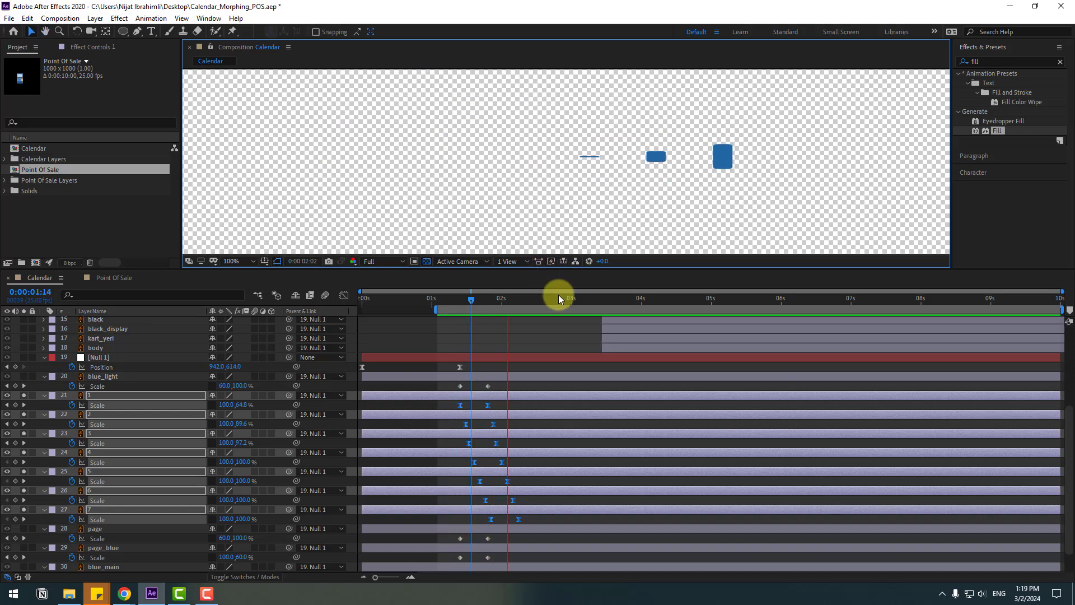
{"action": "left_click", "coordinate": [344, 295]}
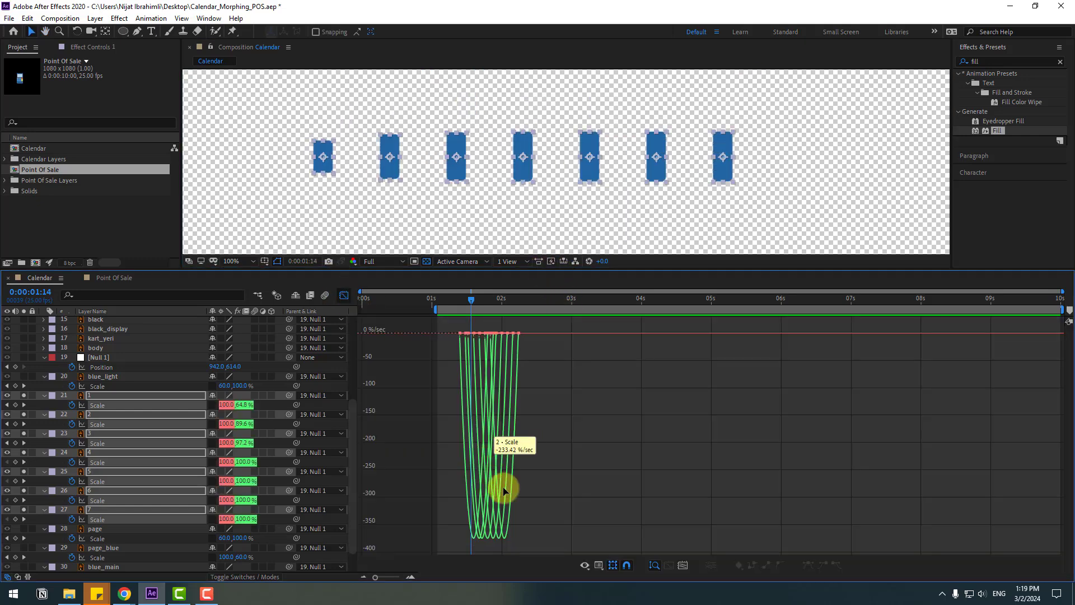
{"action": "key", "text": "equal"}
{"action": "key", "text": "equal"}
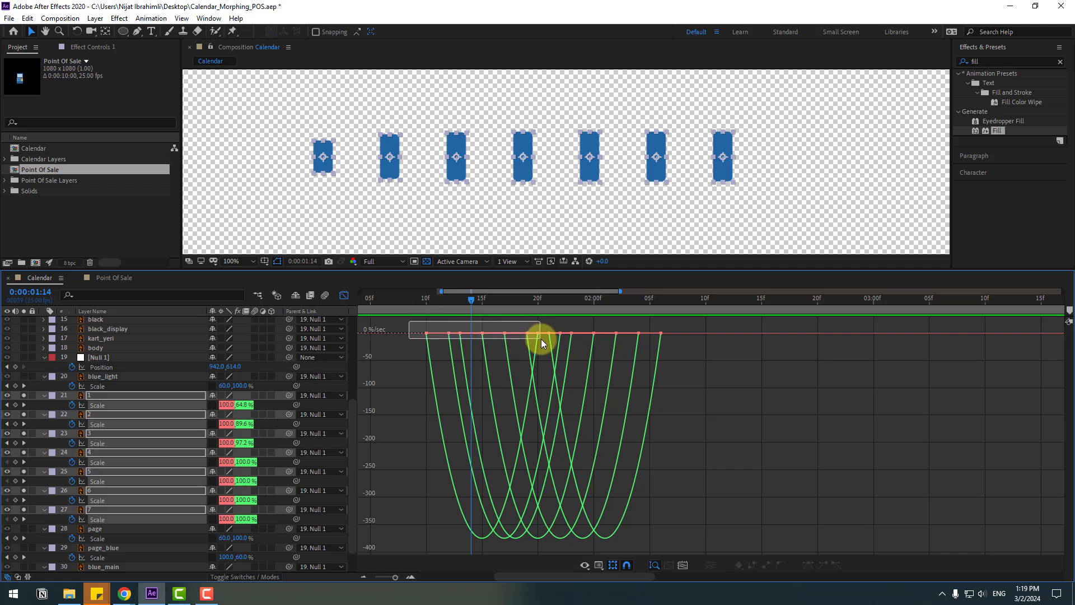
{"action": "left_click_drag", "start_coordinate": [542, 343], "coordinate": [503, 340]}
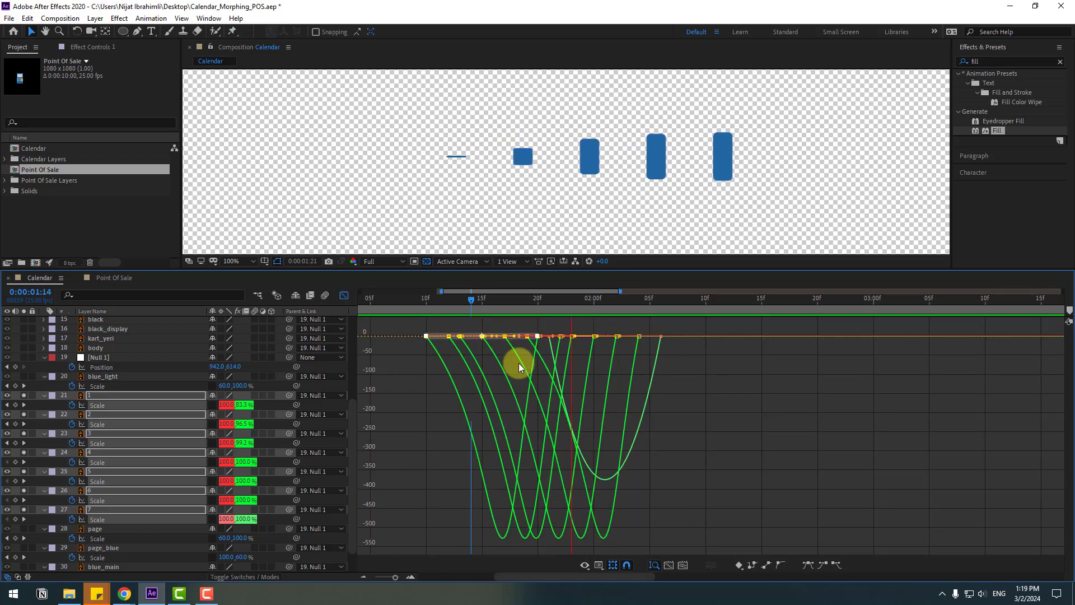
{"action": "key", "text": "space"}
{"action": "left_click_drag", "start_coordinate": [691, 326], "coordinate": [633, 335]}
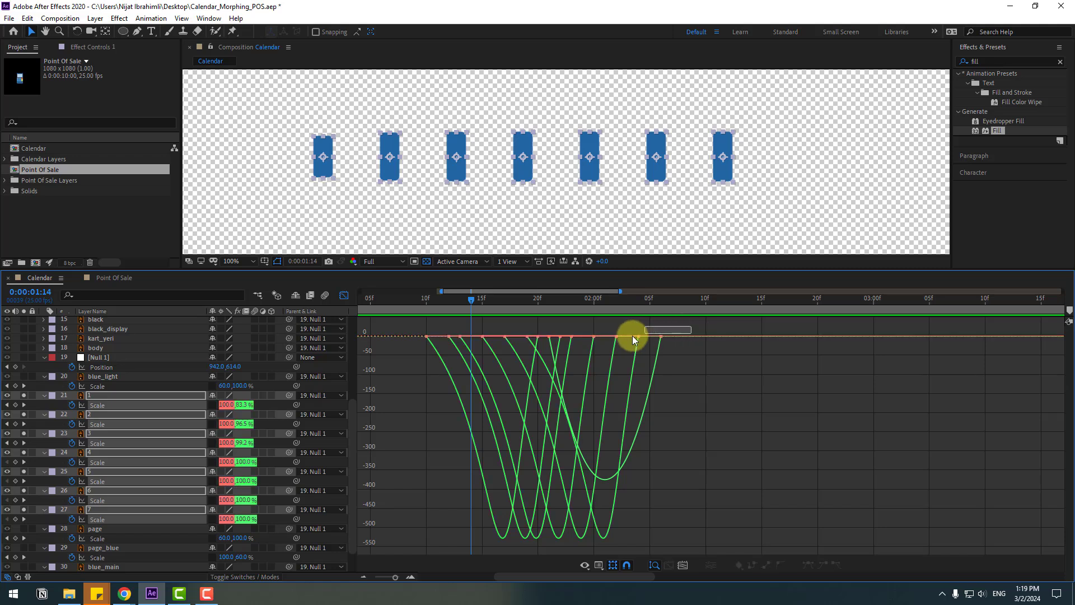
{"action": "left_click_drag", "start_coordinate": [556, 338], "coordinate": [550, 341]}
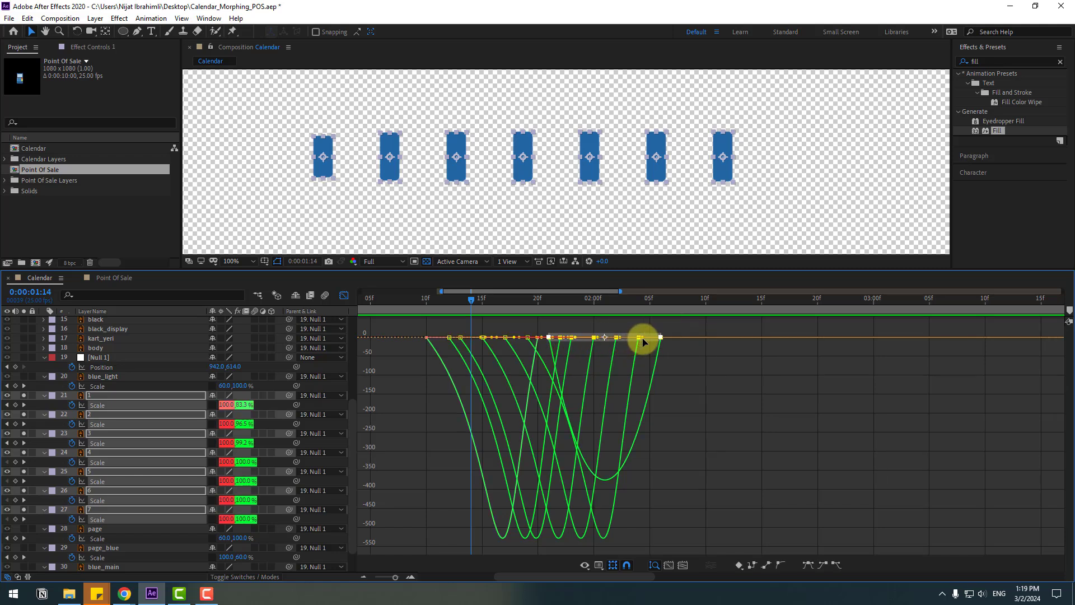
{"action": "left_click_drag", "start_coordinate": [643, 338], "coordinate": [629, 343]}
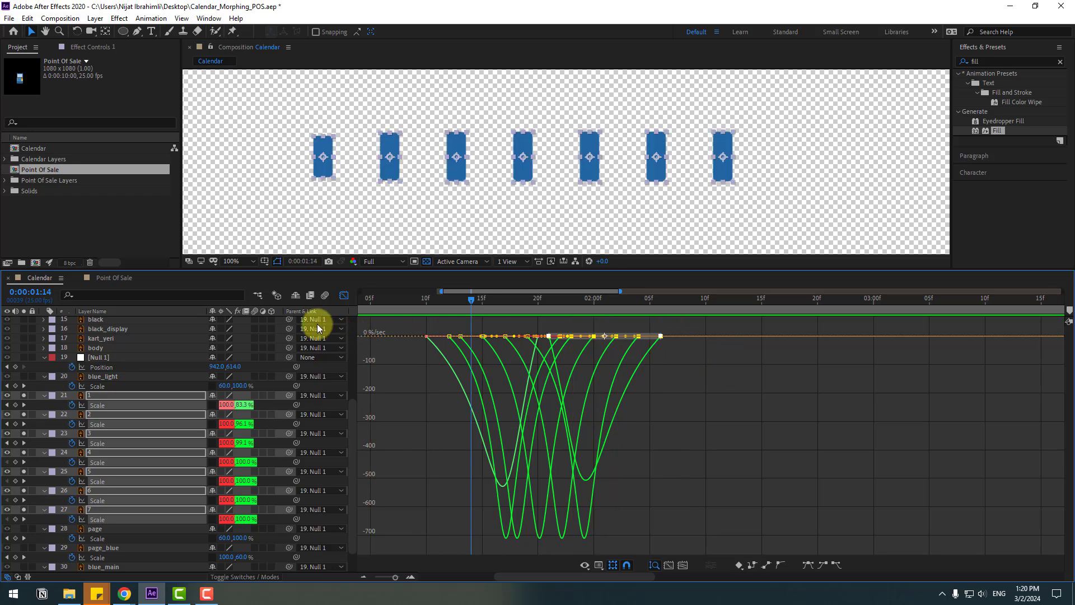
{"action": "left_click", "coordinate": [344, 295]}
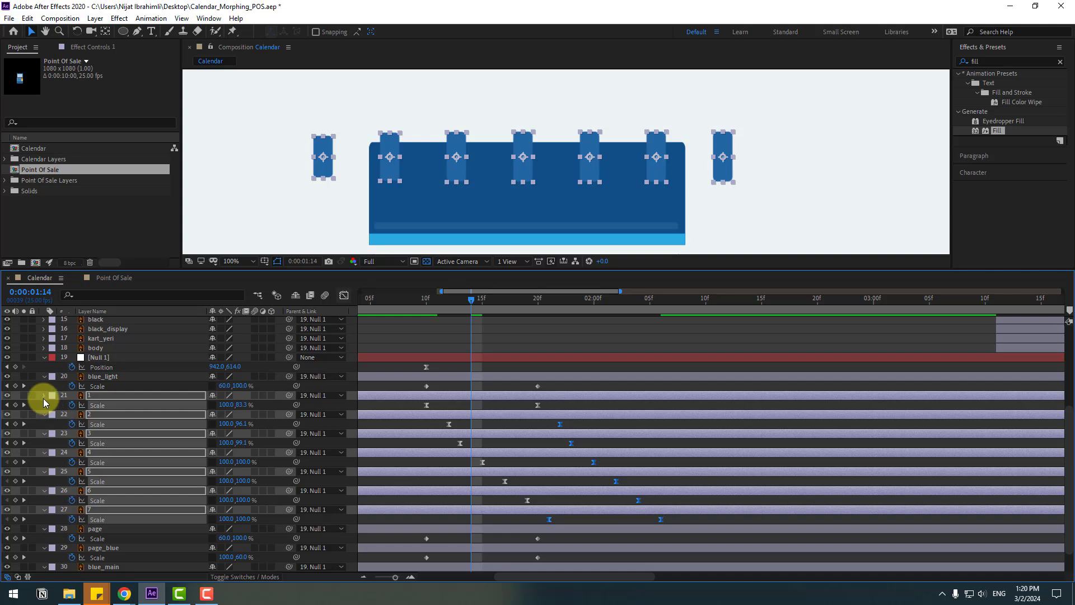
- Apply Easy Ease to the page, page_blue and blue_main Scale keyframes
{"action": "left_click", "coordinate": [44, 396]}
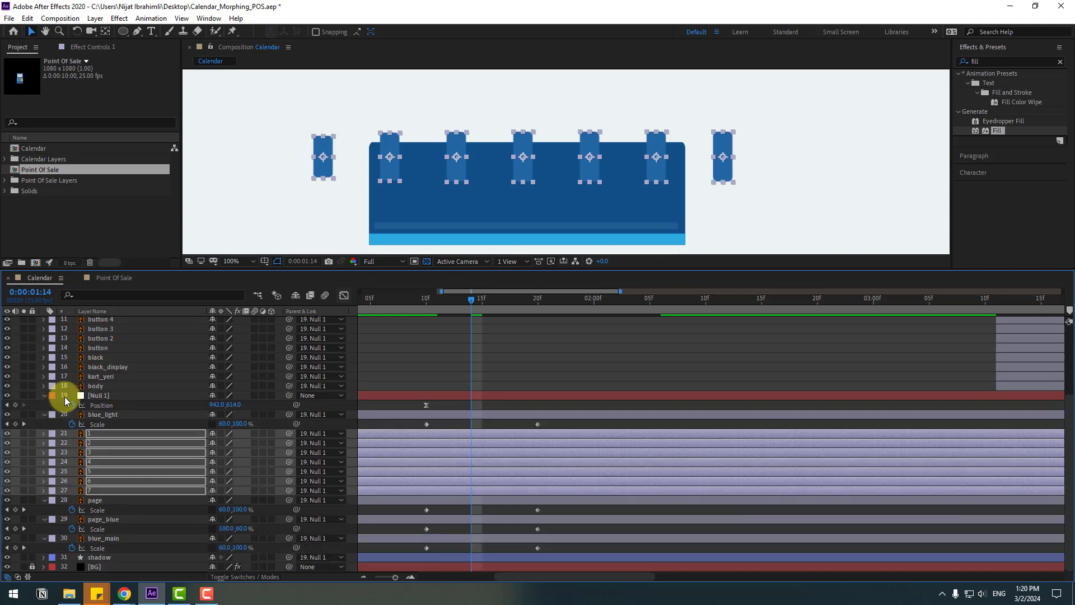
{"action": "left_click", "coordinate": [555, 348]}
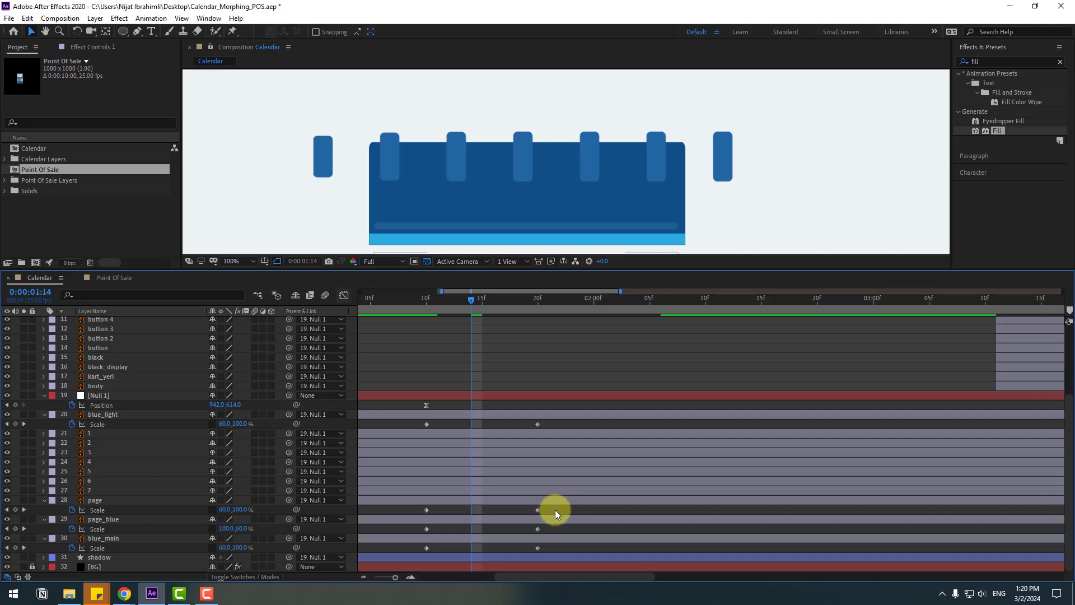
{"action": "left_click_drag", "start_coordinate": [556, 509], "coordinate": [425, 556]}
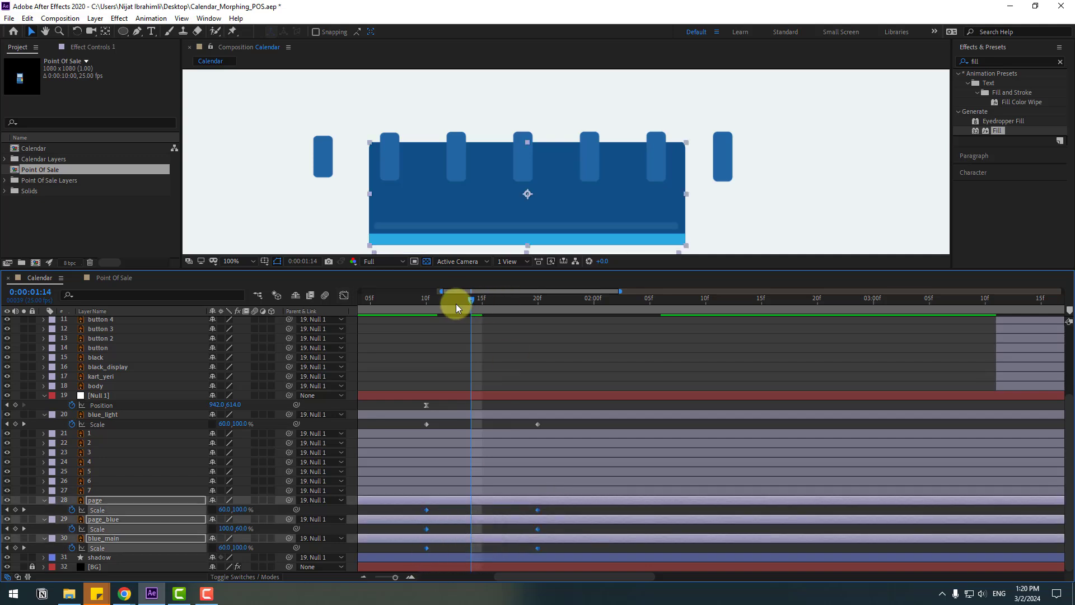
{"action": "left_click", "coordinate": [426, 300]}
{"action": "scroll", "coordinate": [448, 147], "scroll_direction": "down", "scroll_amount": 4}
{"action": "left_click_drag", "start_coordinate": [429, 193], "coordinate": [424, 172]}
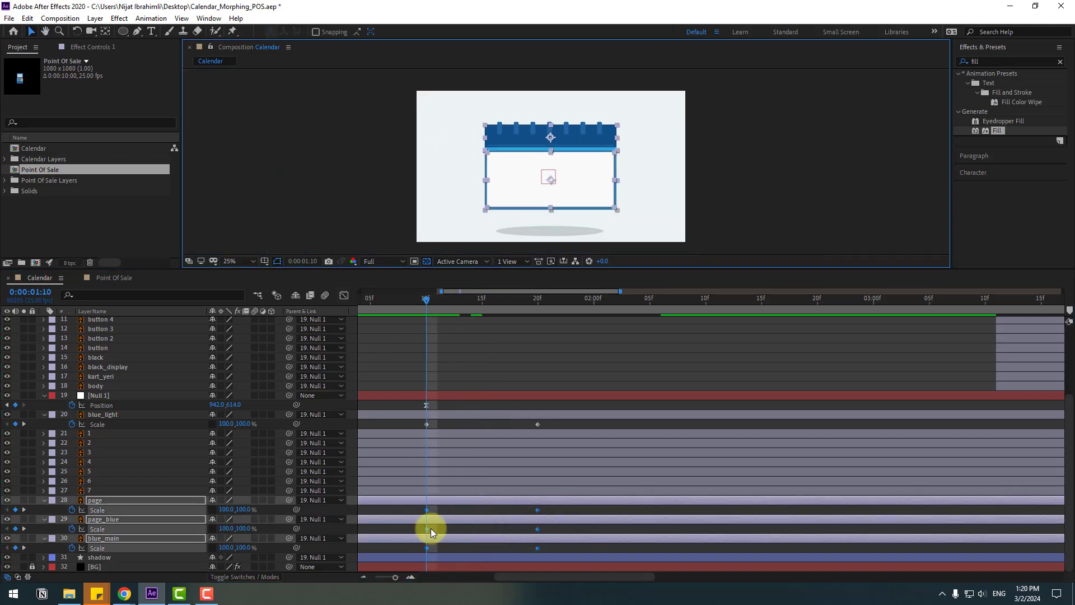
{"action": "right_click", "coordinate": [425, 511]}
{"action": "mouse_move", "coordinate": [448, 502]}
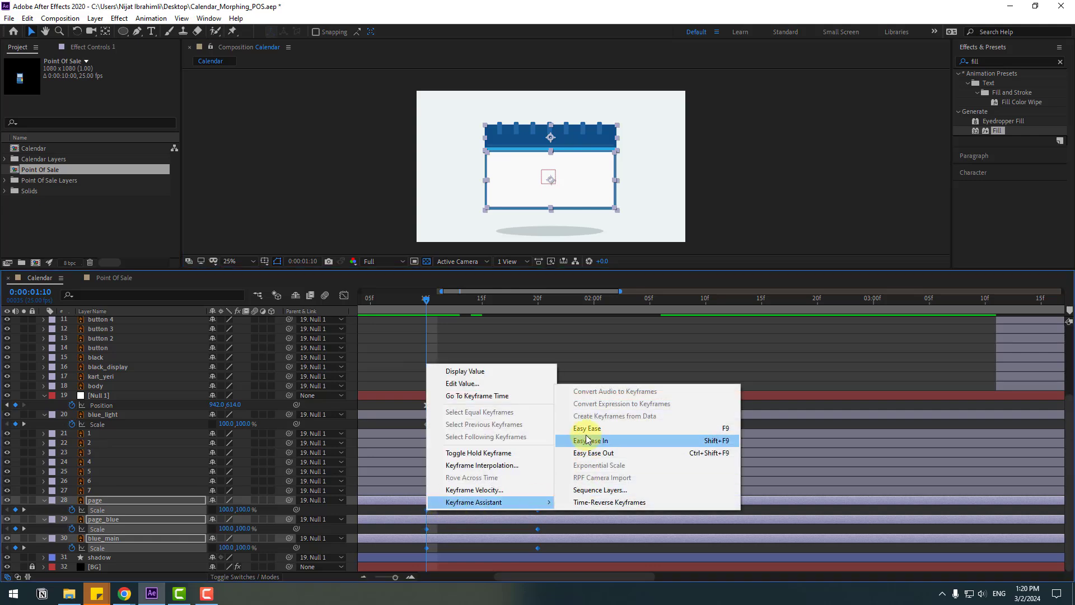
{"action": "left_click", "coordinate": [620, 427]}
- Increase their ease influence in the speed graph for a steeper, snappier curve
{"action": "left_click", "coordinate": [344, 295]}
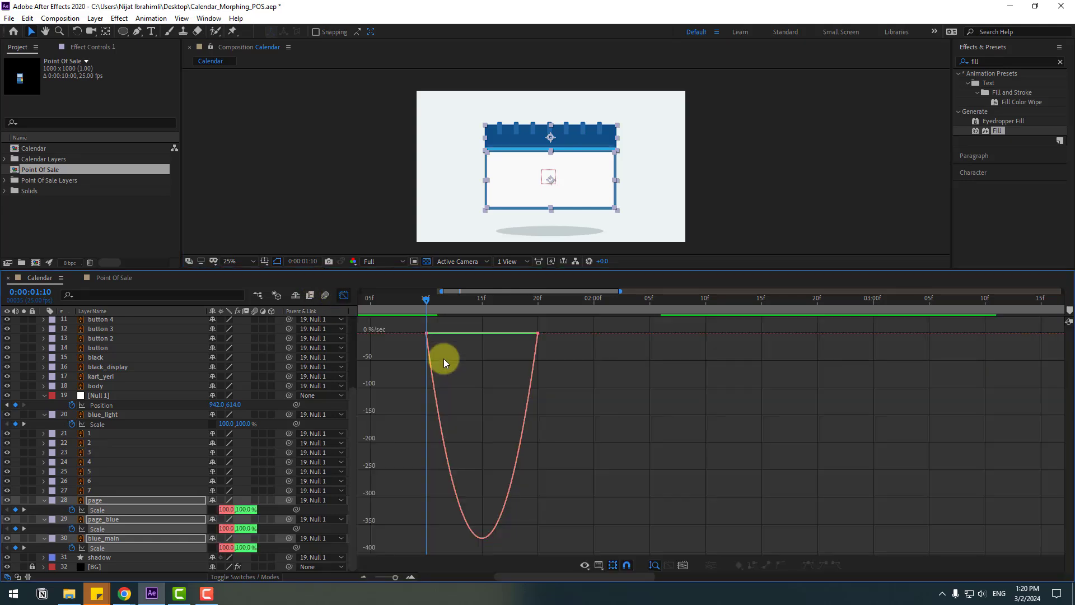
{"action": "left_click_drag", "start_coordinate": [411, 334], "coordinate": [444, 347]}
{"action": "left_click_drag", "start_coordinate": [448, 338], "coordinate": [466, 340]}
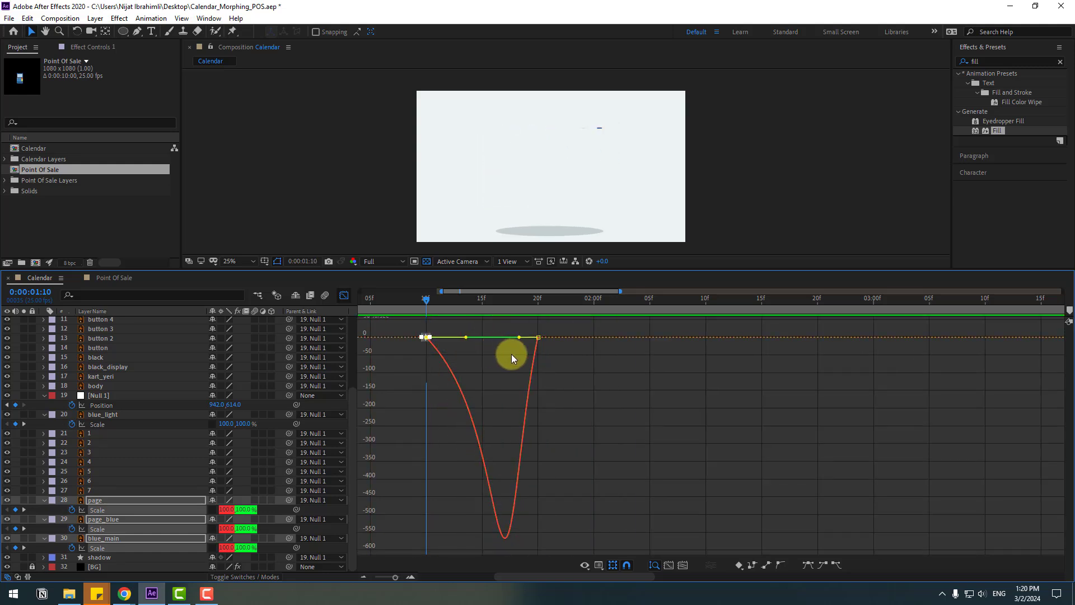
{"action": "key", "text": "minus"}
{"action": "key", "text": "minus"}
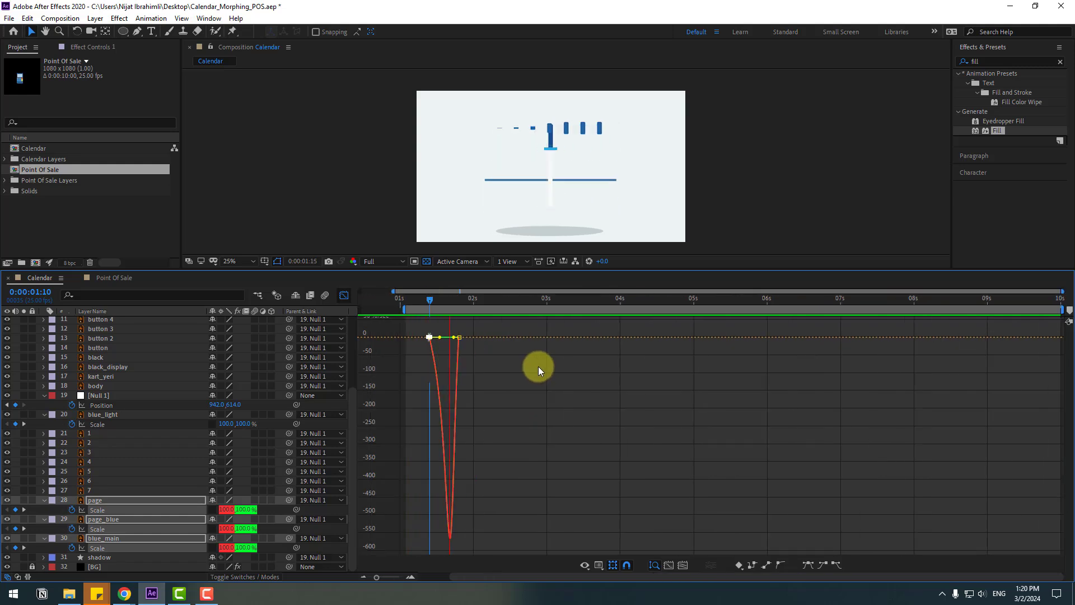
{"action": "left_click", "coordinate": [343, 295]}
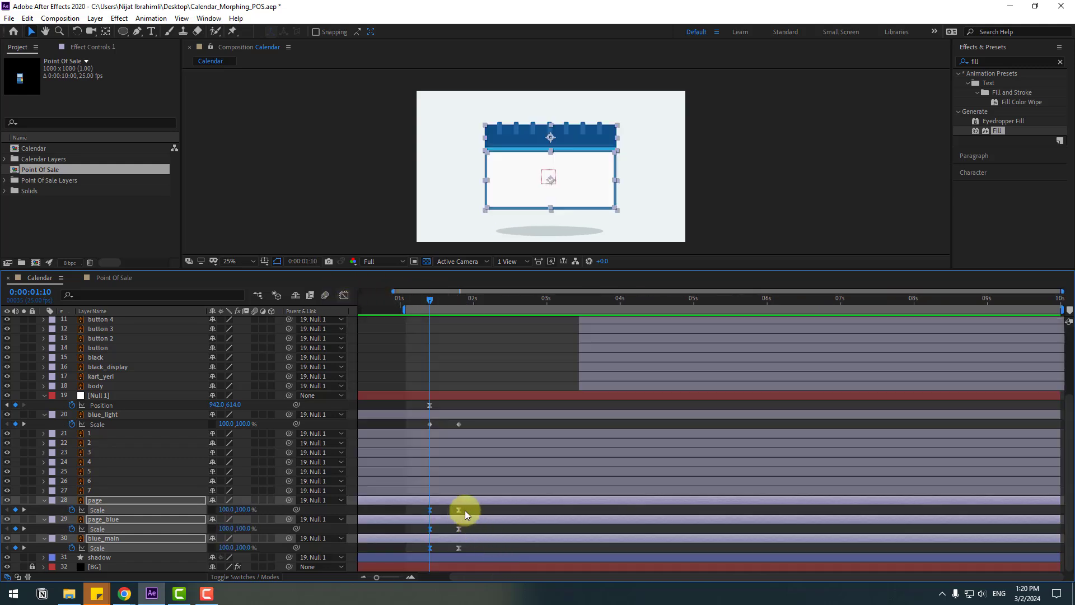
- Shift the ending Scale keyframes and blue_main's Scale keyframes a few frames later
{"action": "left_click_drag", "start_coordinate": [464, 507], "coordinate": [482, 550]}
{"action": "key", "text": "space"}
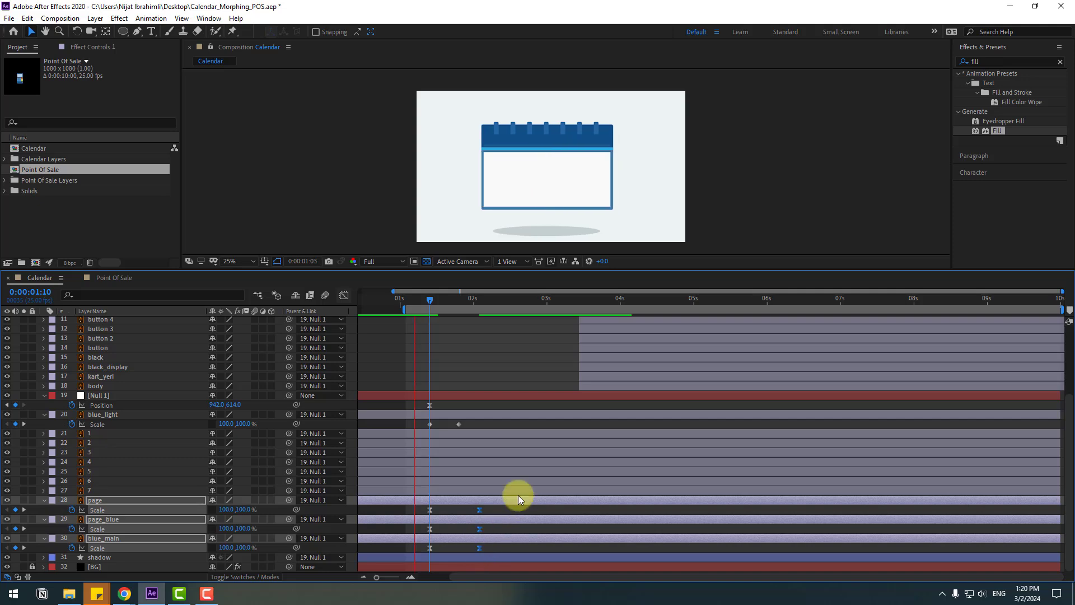
{"action": "key", "text": "space"}
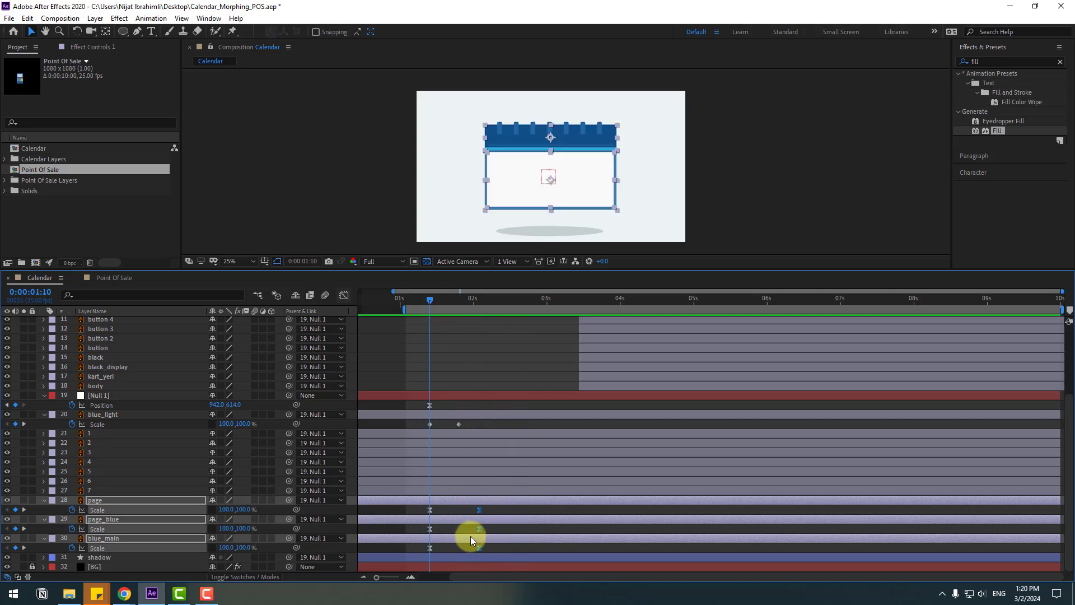
{"action": "left_click", "coordinate": [458, 529]}
{"action": "left_click", "coordinate": [109, 540]}
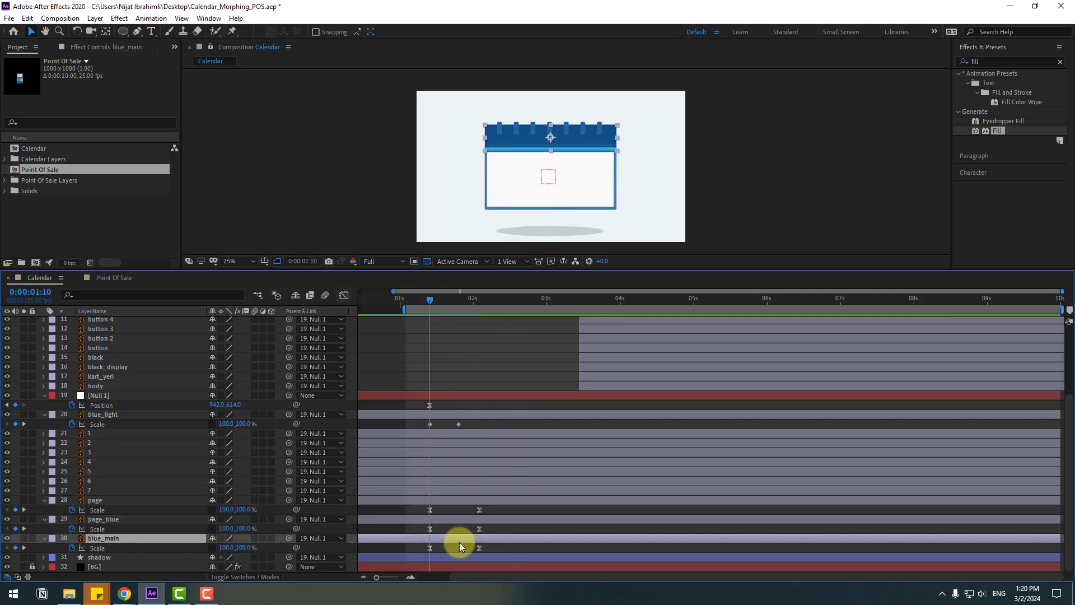
{"action": "left_click_drag", "start_coordinate": [486, 548], "coordinate": [444, 550]}
{"action": "key", "text": "space"}
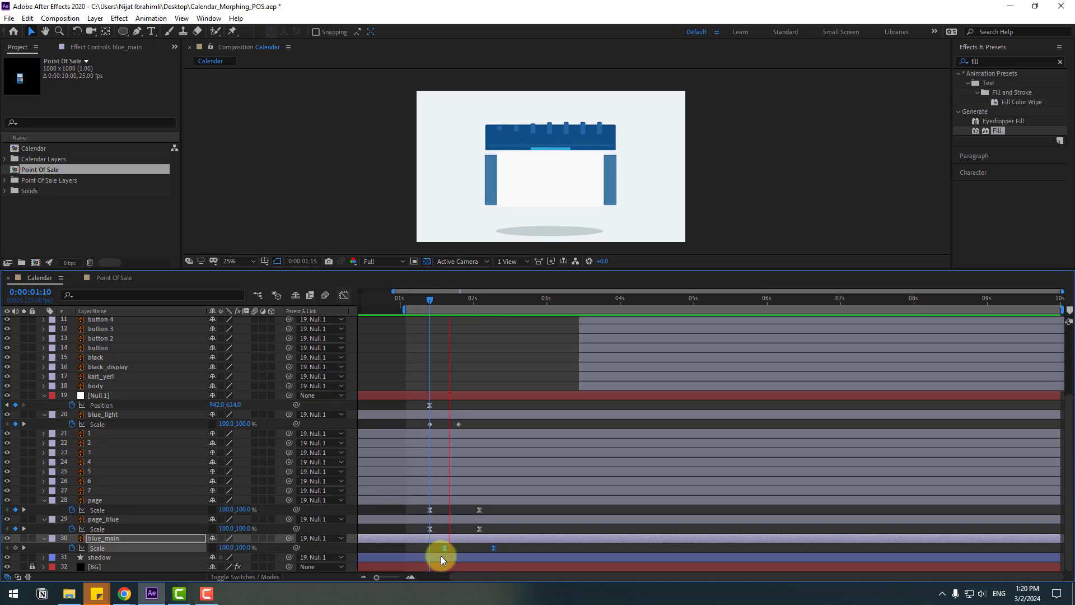
{"action": "key", "text": "space"}
{"action": "left_click", "coordinate": [442, 514]}
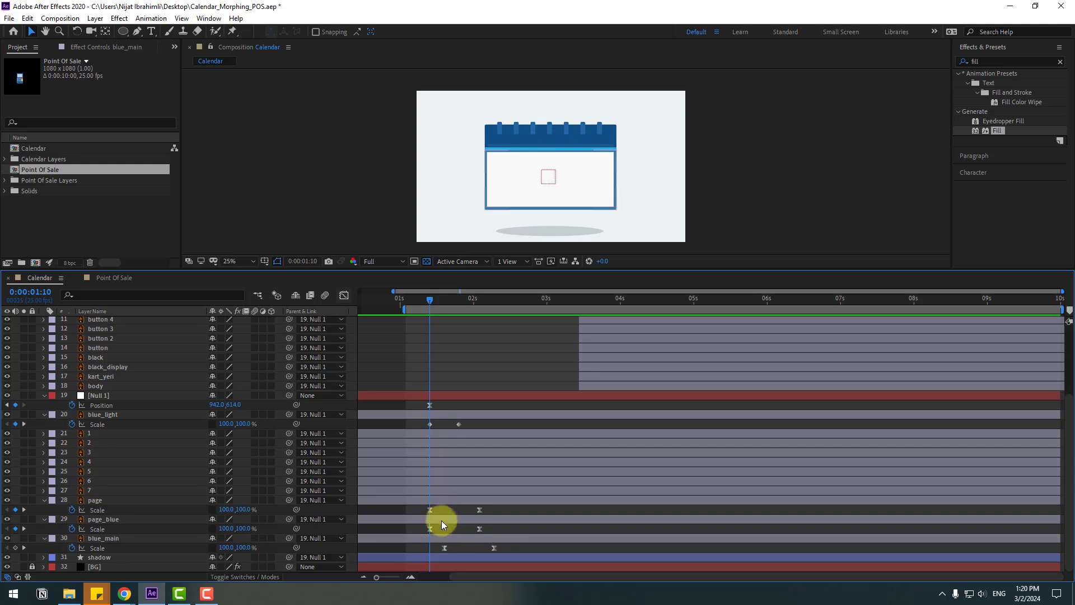
- Offset the page layer's Scale keyframes later and preview the collapse through 2:05
{"action": "left_click", "coordinate": [133, 503]}
{"action": "left_click_drag", "start_coordinate": [492, 508], "coordinate": [449, 512]}
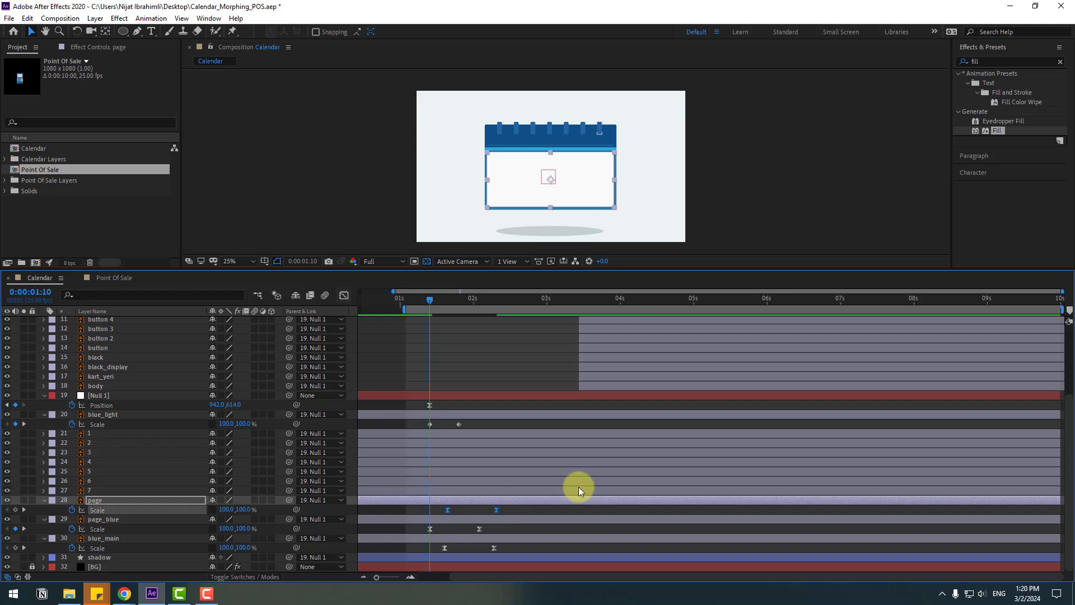
{"action": "key", "text": "space"}
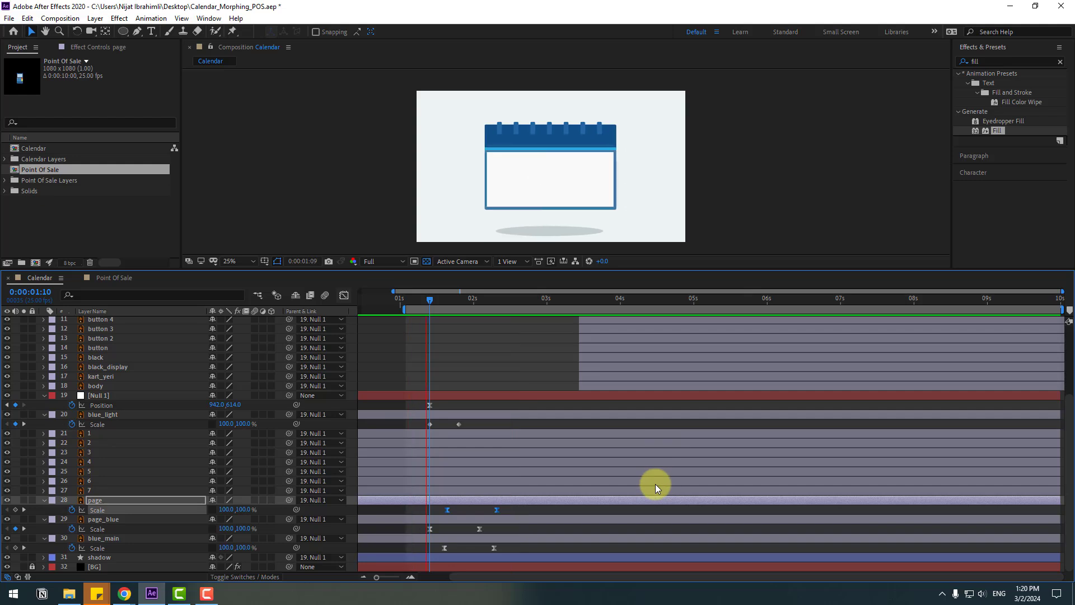
{"action": "left_click", "coordinate": [442, 300]}
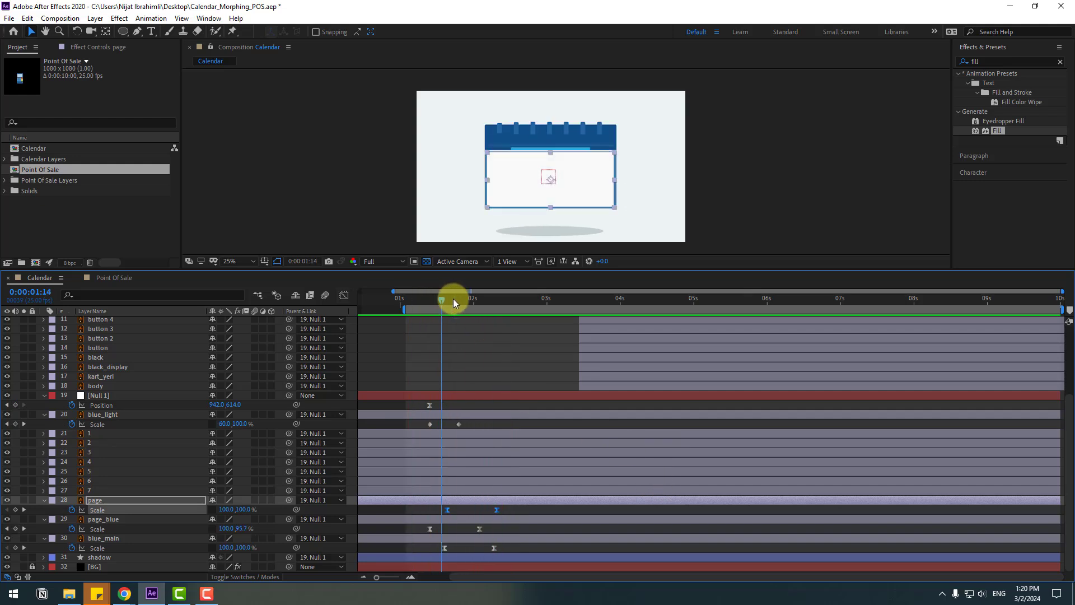
{"action": "mouse_move", "coordinate": [453, 303]}
{"action": "left_mouse_down"}
{"action": "mouse_move", "coordinate": [493, 305]}
{"action": "mouse_move", "coordinate": [377, 307]}
{"action": "mouse_move", "coordinate": [469, 311]}
{"action": "left_mouse_up"}
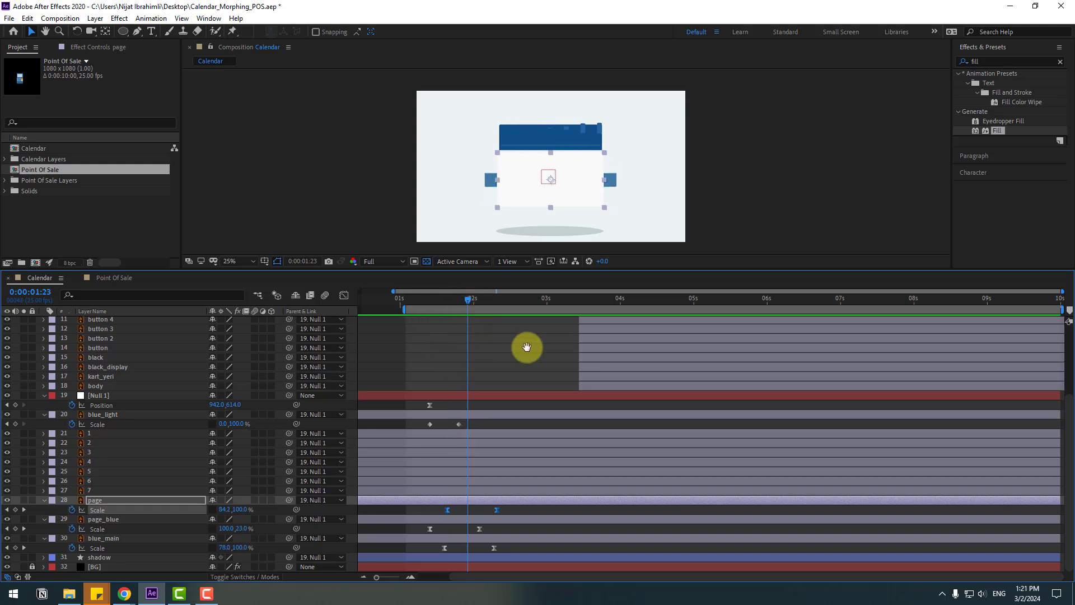
{"action": "left_click_drag", "start_coordinate": [526, 347], "coordinate": [562, 351]}
{"action": "key", "text": "space"}
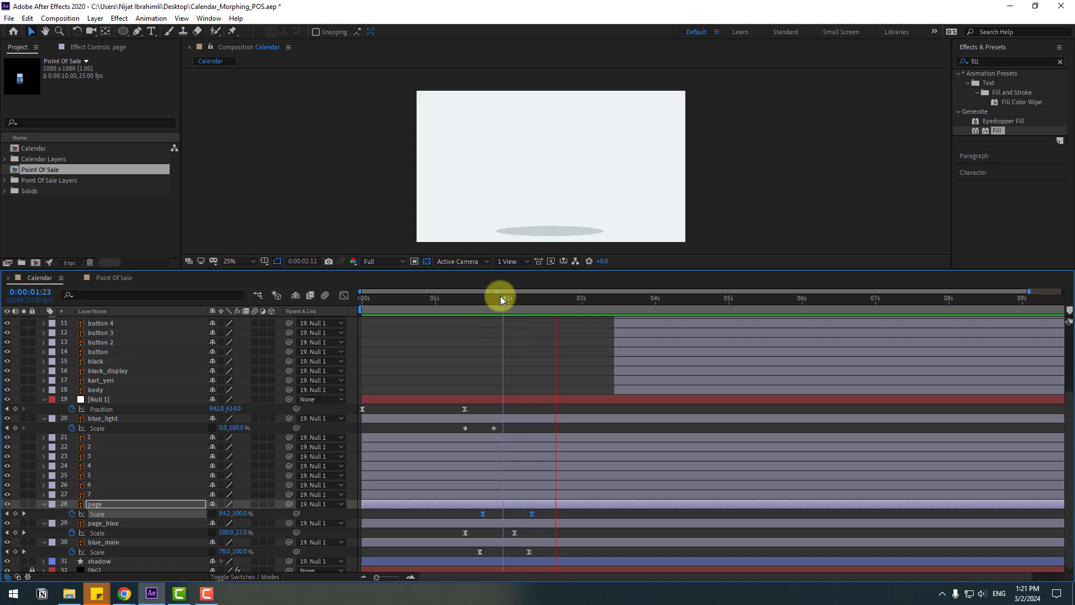
{"action": "left_click_drag", "start_coordinate": [500, 295], "coordinate": [533, 303]}
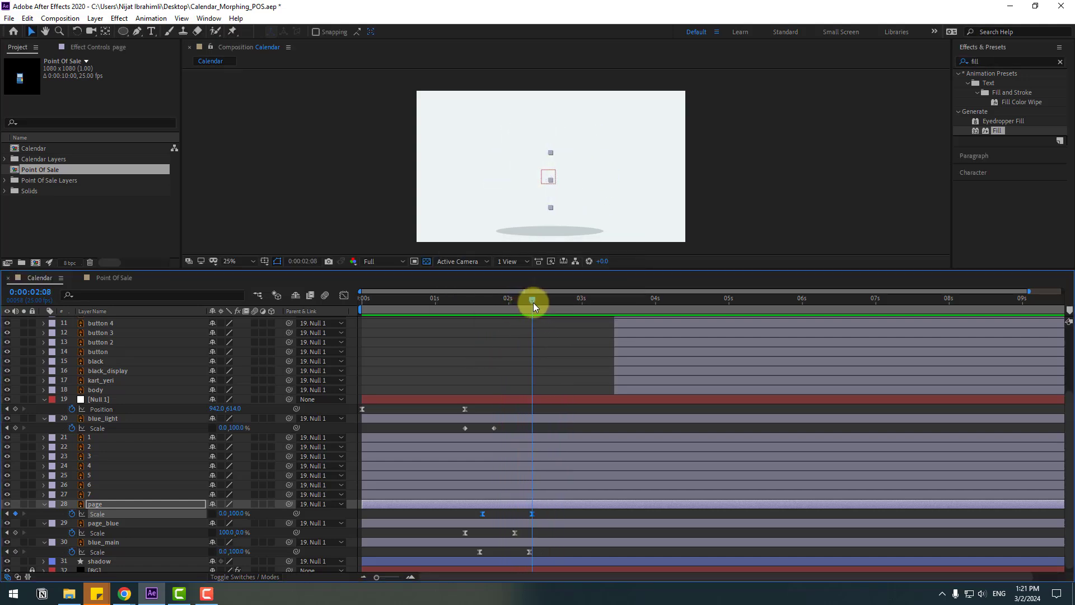
- At 3:14, duplicate the display layer as display 2 and move reflection beneath it
{"action": "left_click", "coordinate": [622, 392]}
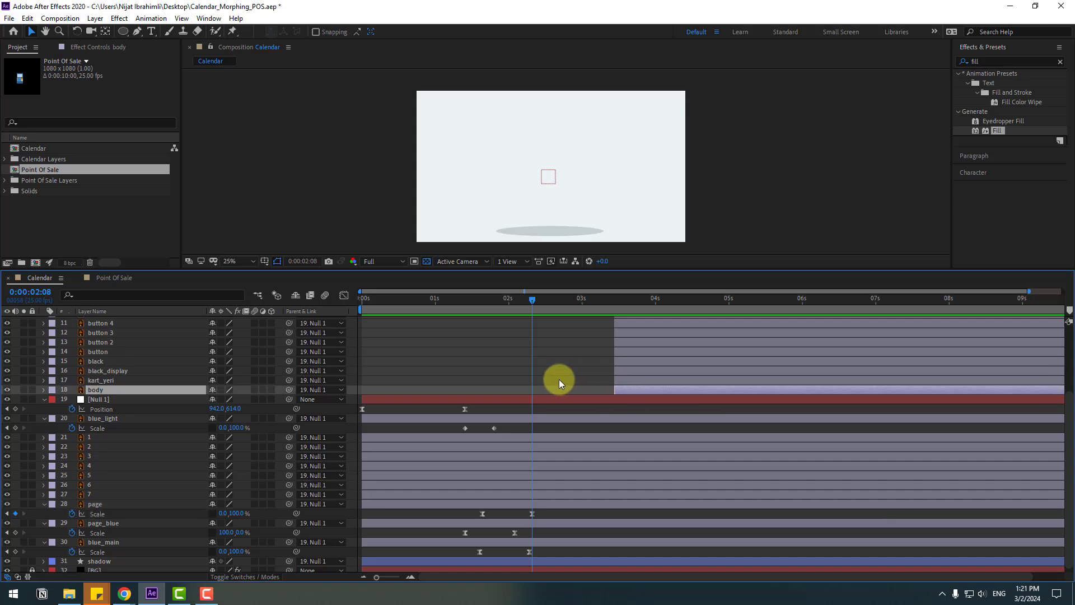
{"action": "scroll", "coordinate": [559, 378], "scroll_direction": "up", "scroll_amount": 5}
{"action": "left_click", "coordinate": [619, 322], "text": "shift"}
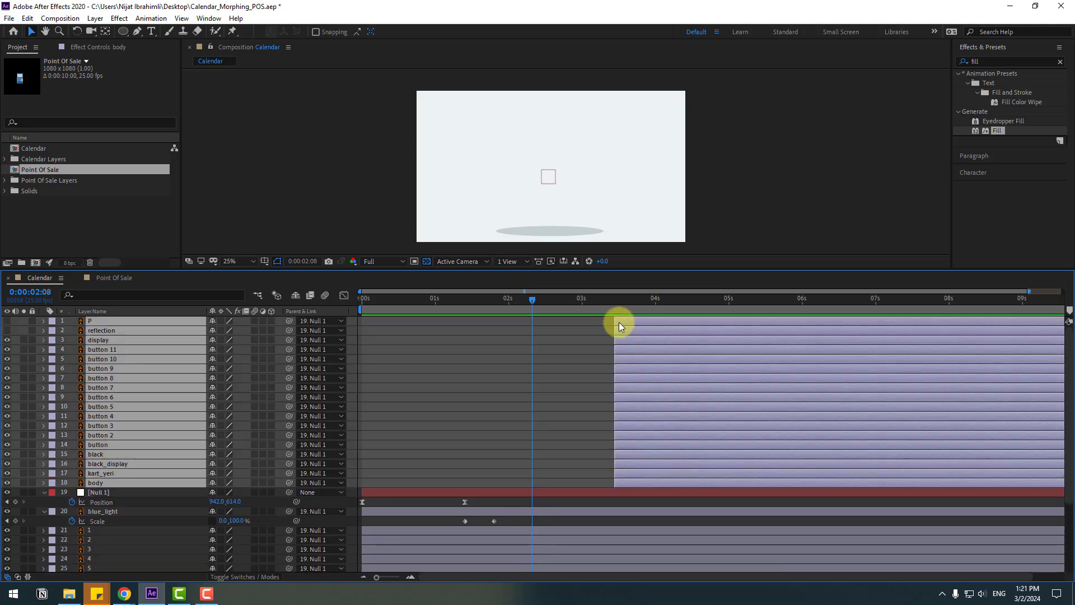
{"action": "left_click_drag", "start_coordinate": [614, 307], "coordinate": [623, 305]}
{"action": "left_click", "coordinate": [465, 359]}
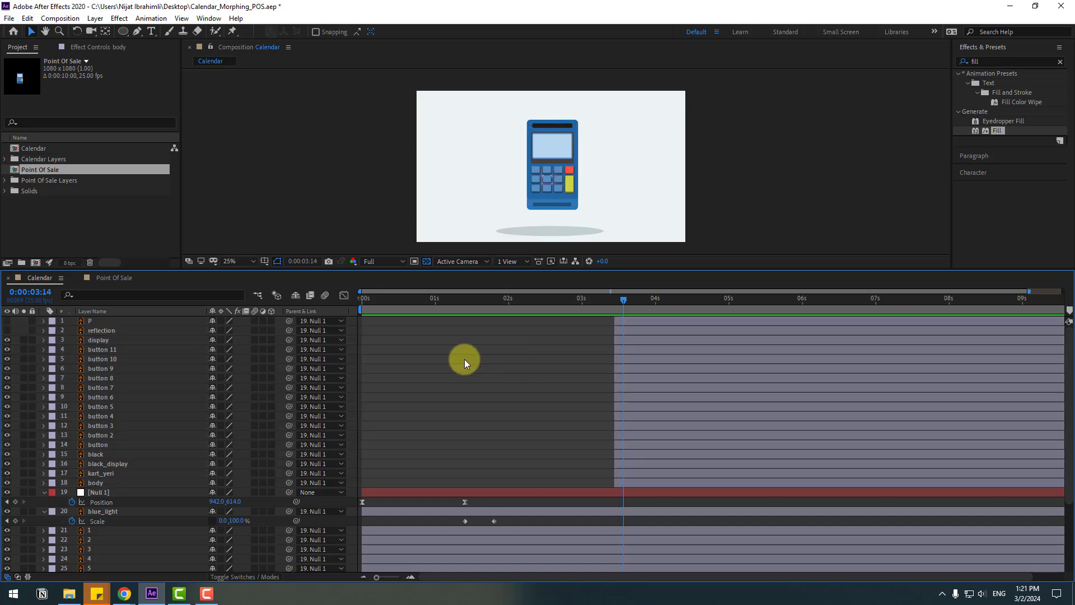
{"action": "left_click", "coordinate": [95, 340]}
{"action": "scroll", "coordinate": [438, 140], "scroll_direction": "up", "scroll_amount": 4}
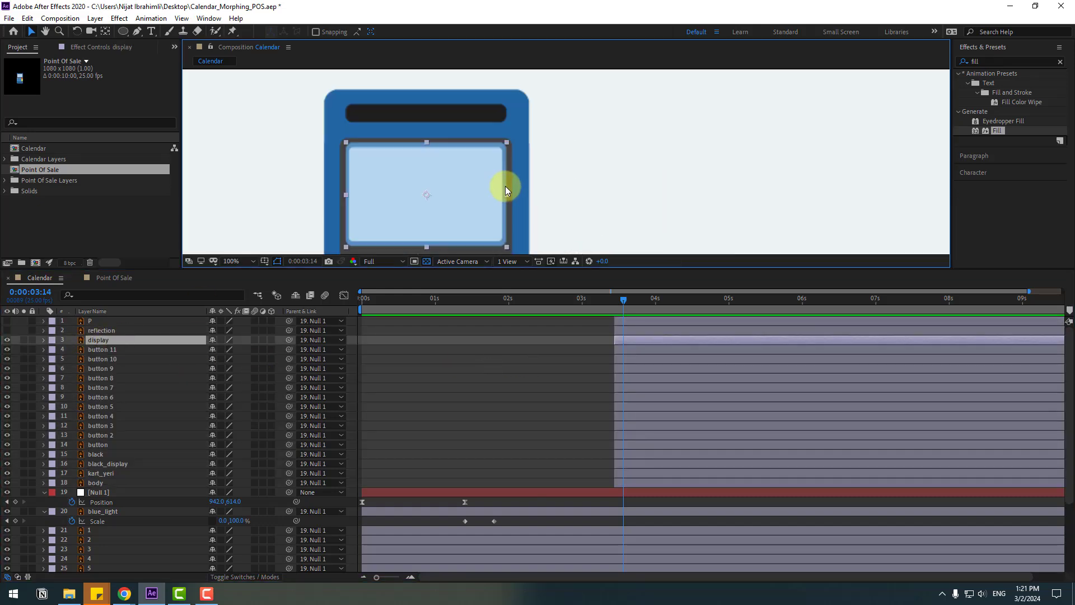
{"action": "scroll", "coordinate": [396, 192], "scroll_direction": "left", "scroll_amount": 3}
{"action": "key", "text": "ctrl+d"}
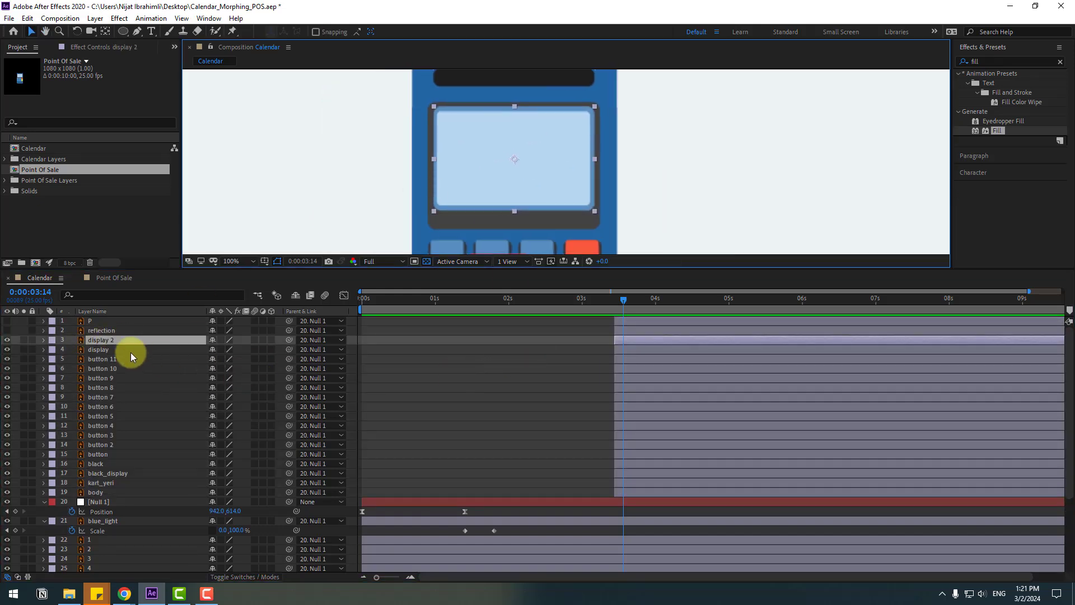
{"action": "left_click_drag", "start_coordinate": [107, 332], "coordinate": [120, 346]}
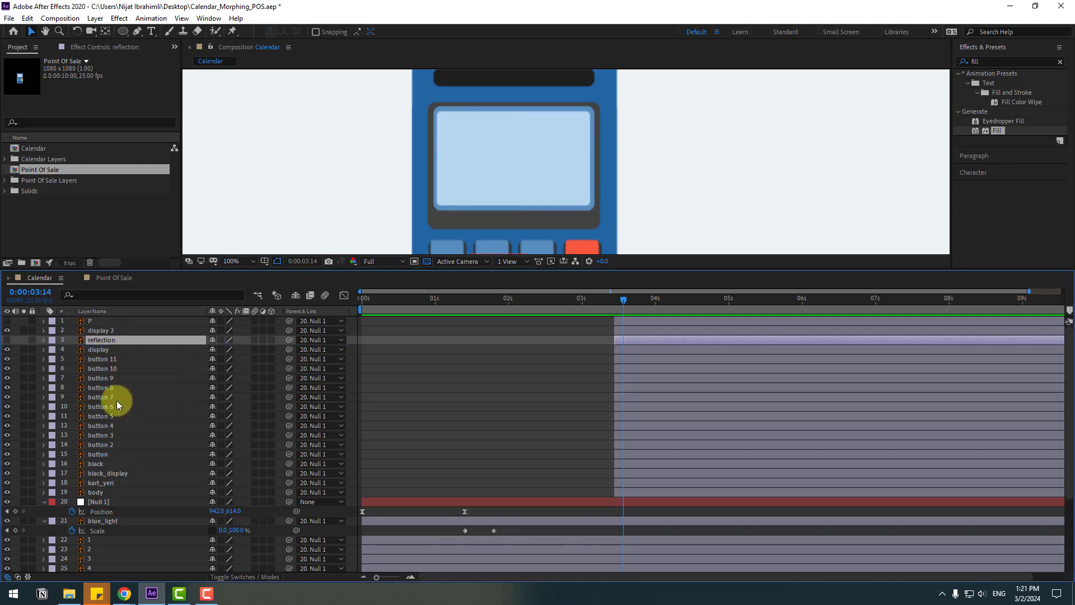
- Set reflection's track matte to Alpha Matte 'display 2' and make reflection visible
{"action": "left_click", "coordinate": [248, 575]}
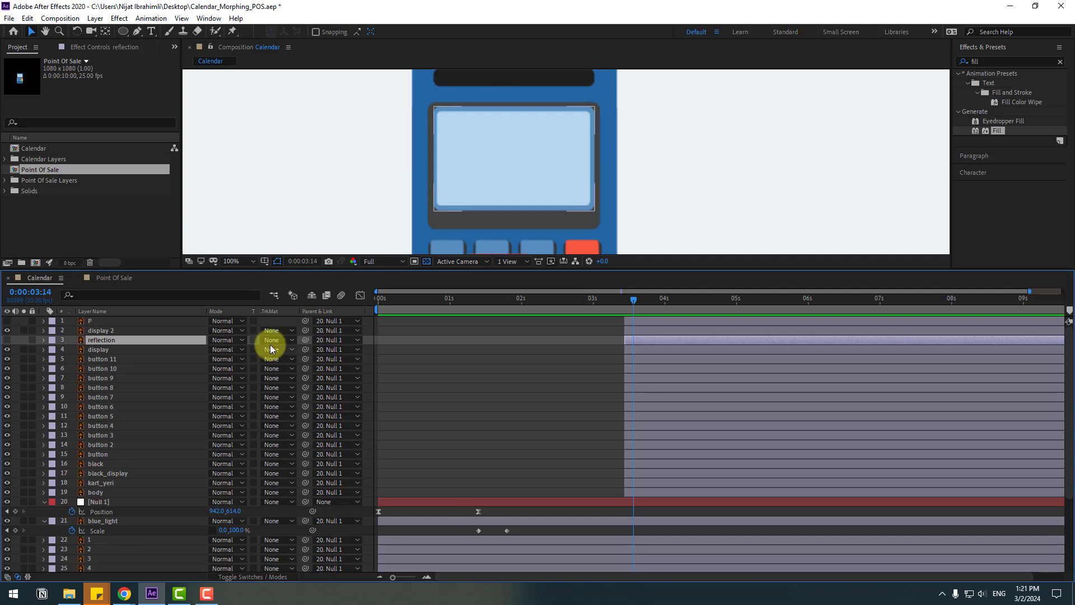
{"action": "left_click", "coordinate": [271, 340]}
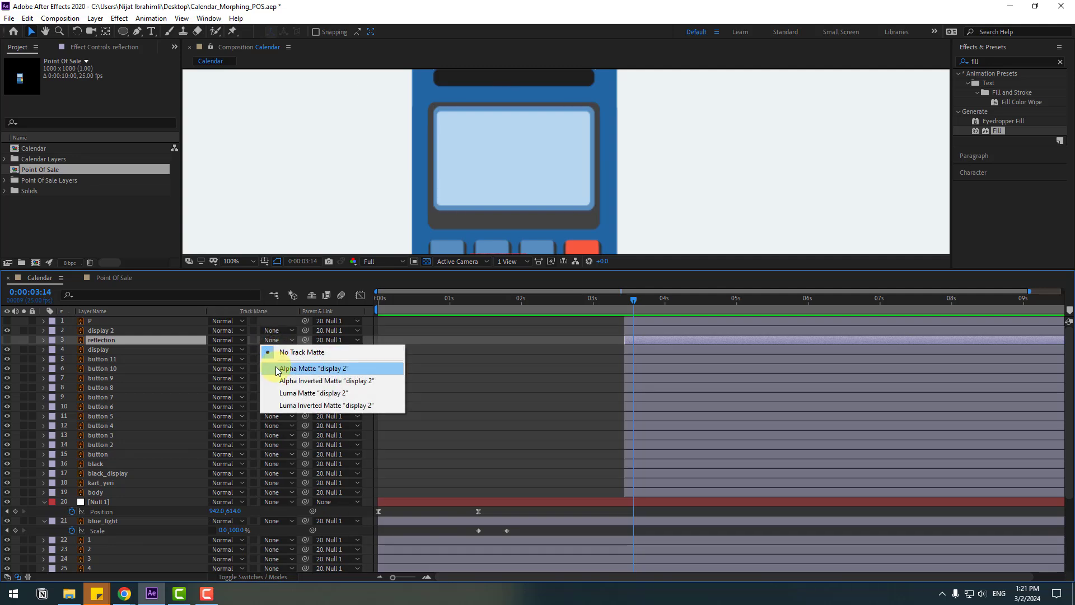
{"action": "left_click", "coordinate": [347, 374]}
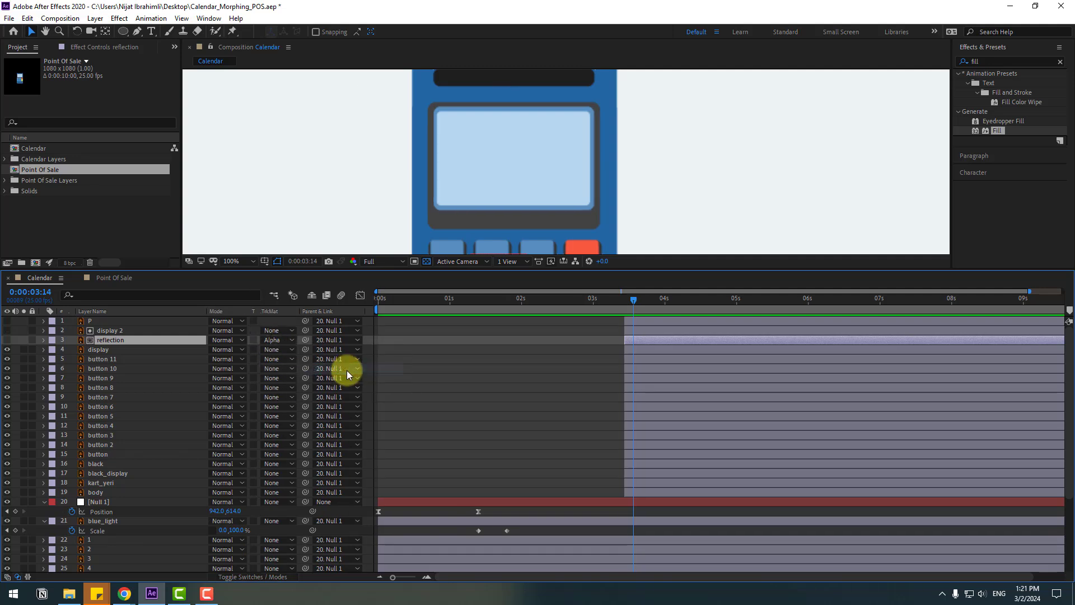
{"action": "left_click", "coordinate": [7, 340]}
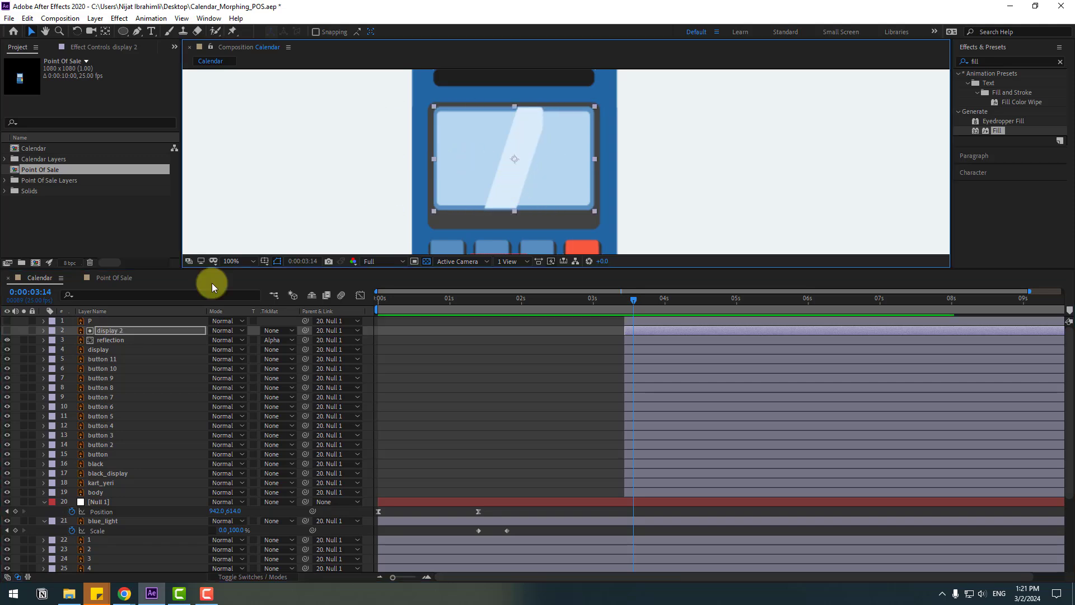
- Move and enlarge the reflection strip diagonally across the POS screen
{"action": "left_click", "coordinate": [104, 340]}
{"action": "left_click_drag", "start_coordinate": [508, 159], "coordinate": [542, 147]}
{"action": "left_click_drag", "start_coordinate": [558, 108], "coordinate": [577, 83]}
{"action": "mouse_move", "coordinate": [524, 163]}
{"action": "left_mouse_down"}
{"action": "mouse_move", "coordinate": [482, 154]}
{"action": "mouse_move", "coordinate": [522, 166]}
{"action": "left_mouse_up"}
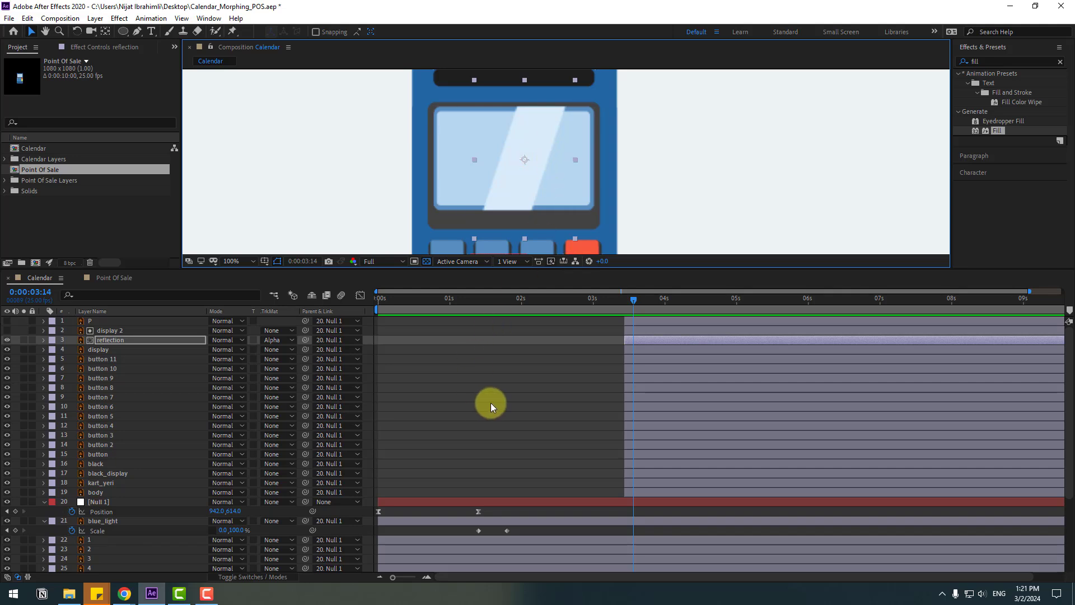
{"action": "left_click", "coordinate": [504, 367]}
{"action": "key", "text": "comma"}
- Parent display 2 to the display layer at 5:01
{"action": "key", "text": "shift+slash"}
{"action": "left_click", "coordinate": [740, 299]}
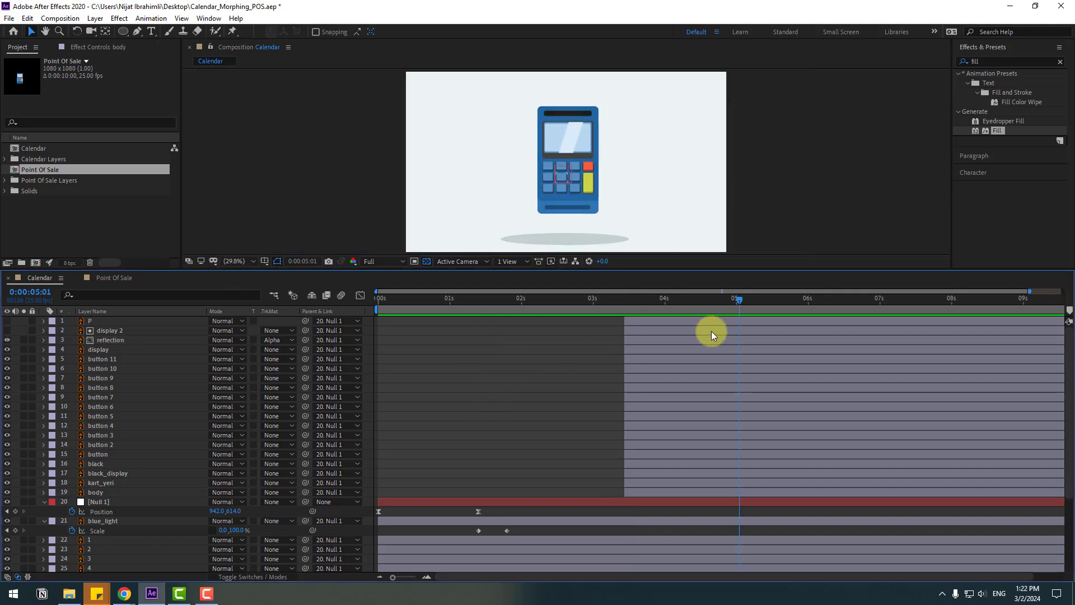
{"action": "left_click", "coordinate": [122, 332]}
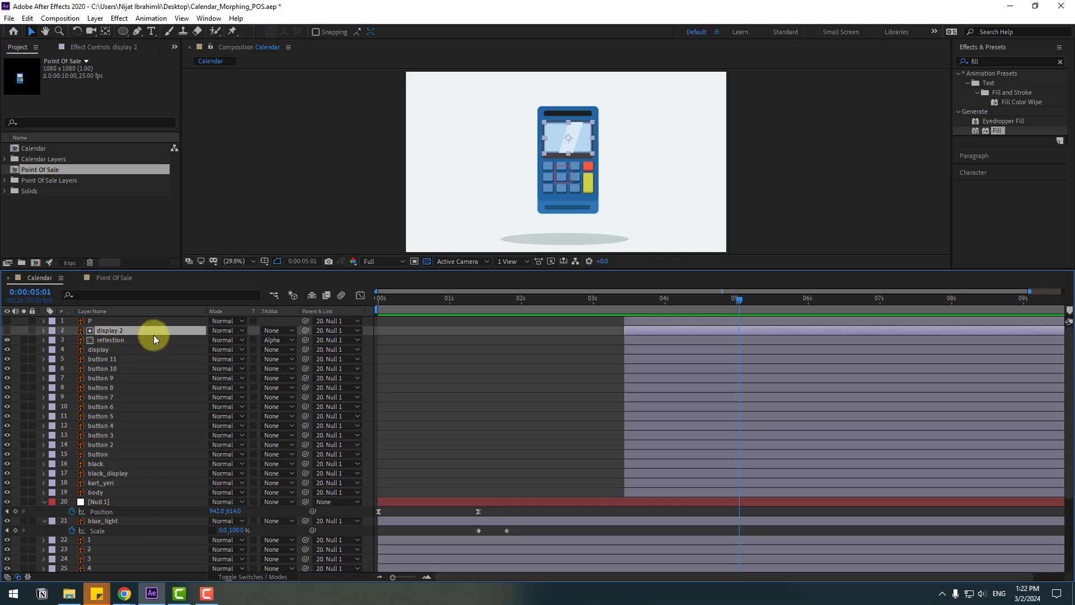
{"action": "left_click_drag", "start_coordinate": [306, 330], "coordinate": [95, 350]}
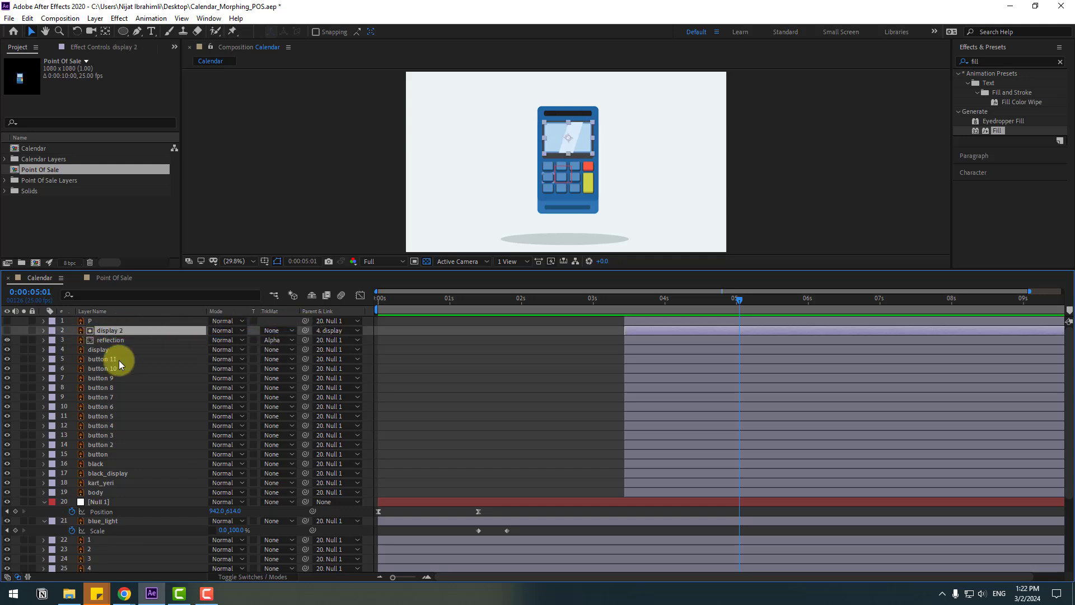
- Unlink Scale proportions on the terminal parts and keyframe Scale for display through body at 0:00:05:01
{"action": "left_click", "coordinate": [96, 492]}
{"action": "left_click", "coordinate": [104, 350], "text": "shift"}
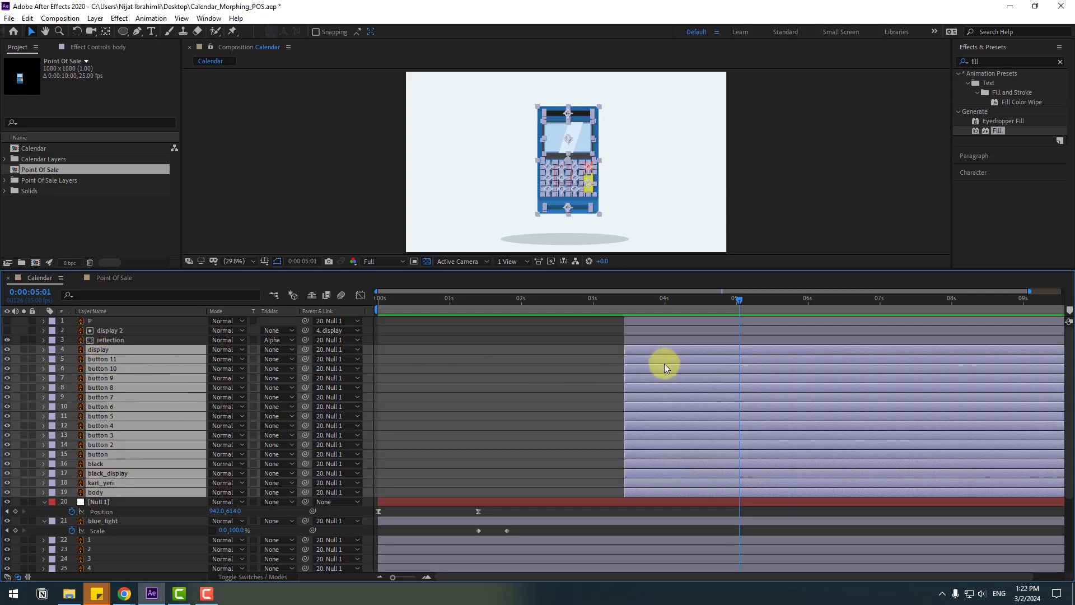
{"action": "key", "text": "s"}
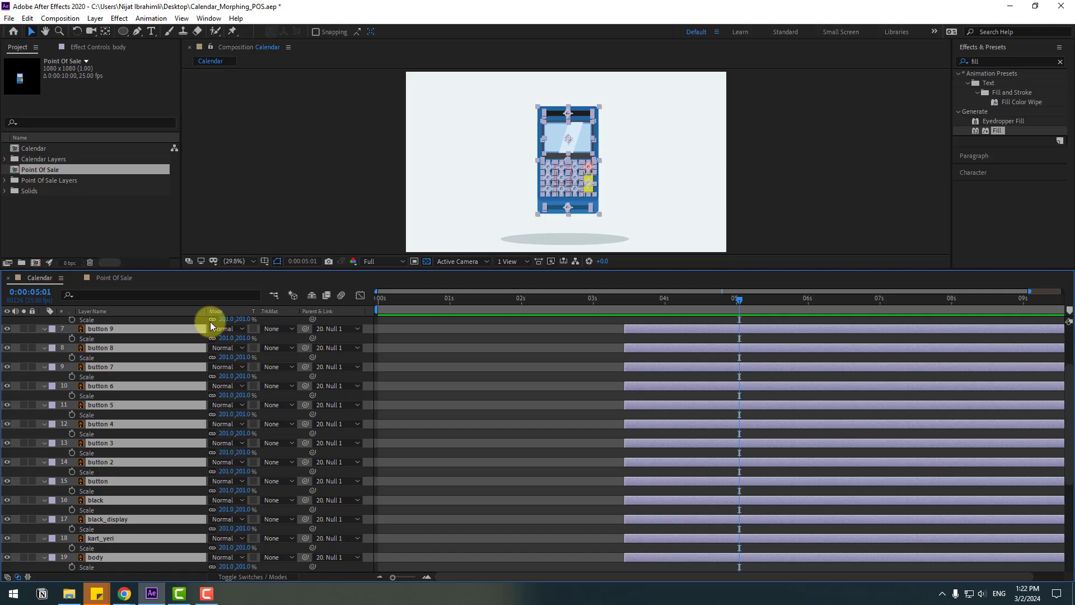
{"action": "left_click", "coordinate": [212, 356]}
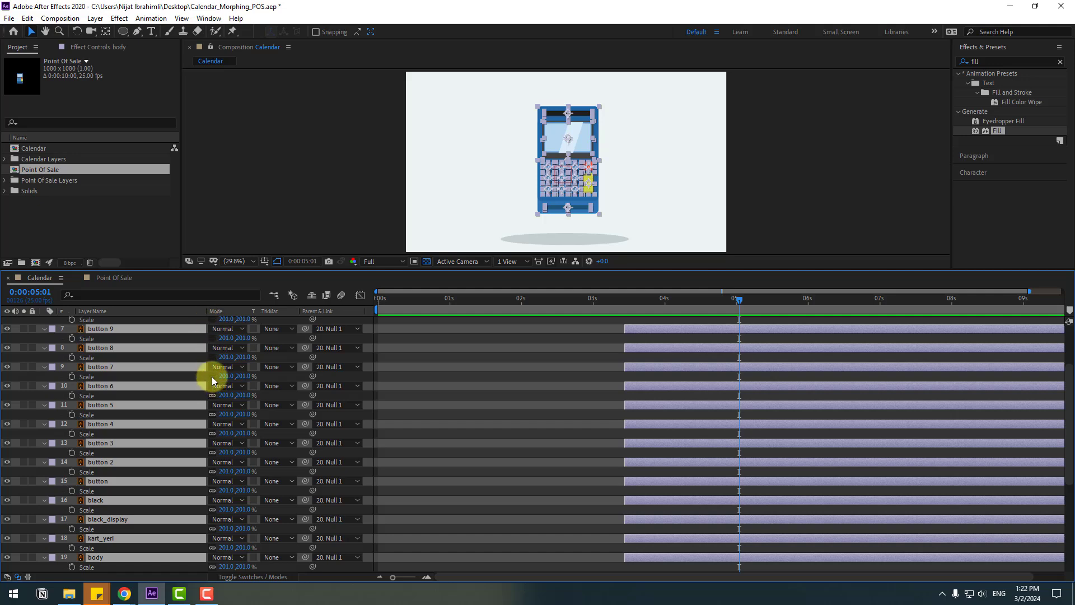
{"action": "left_click", "coordinate": [213, 395]}
{"action": "left_click", "coordinate": [212, 415]}
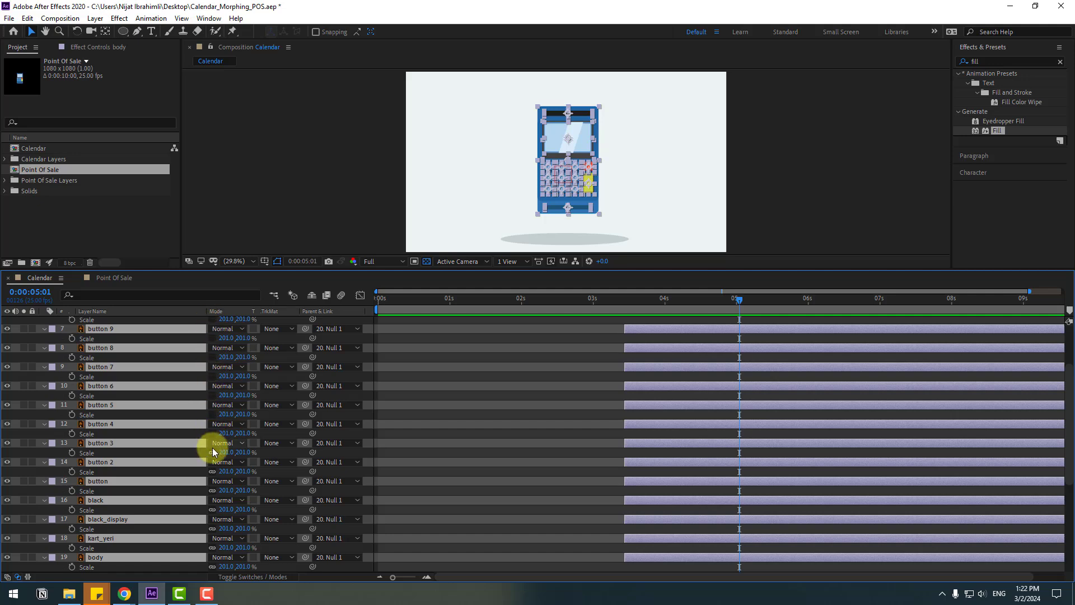
{"action": "left_click", "coordinate": [212, 452]}
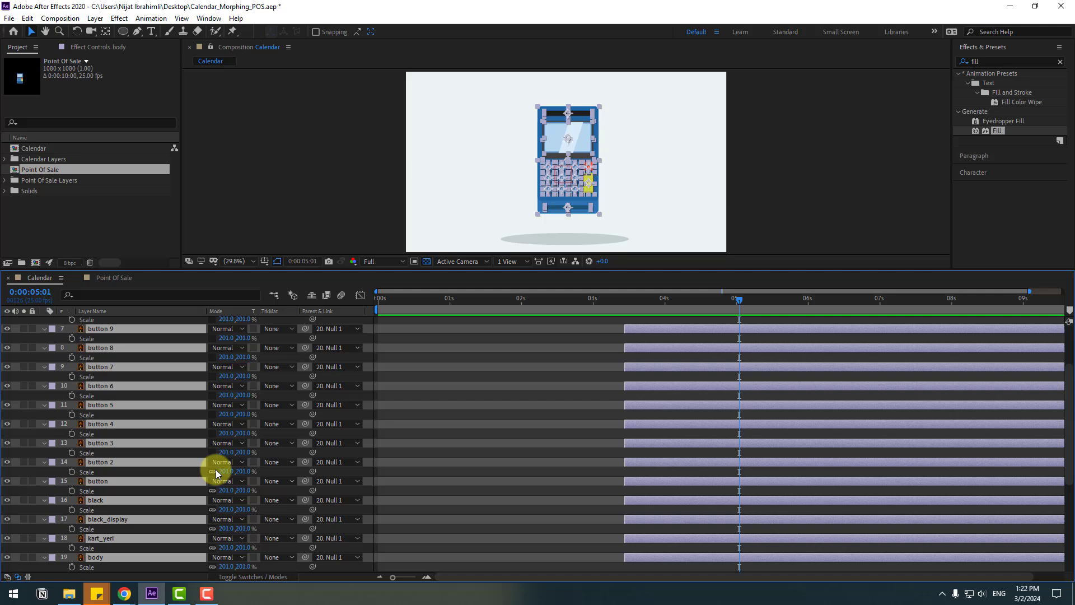
{"action": "left_click", "coordinate": [212, 510]}
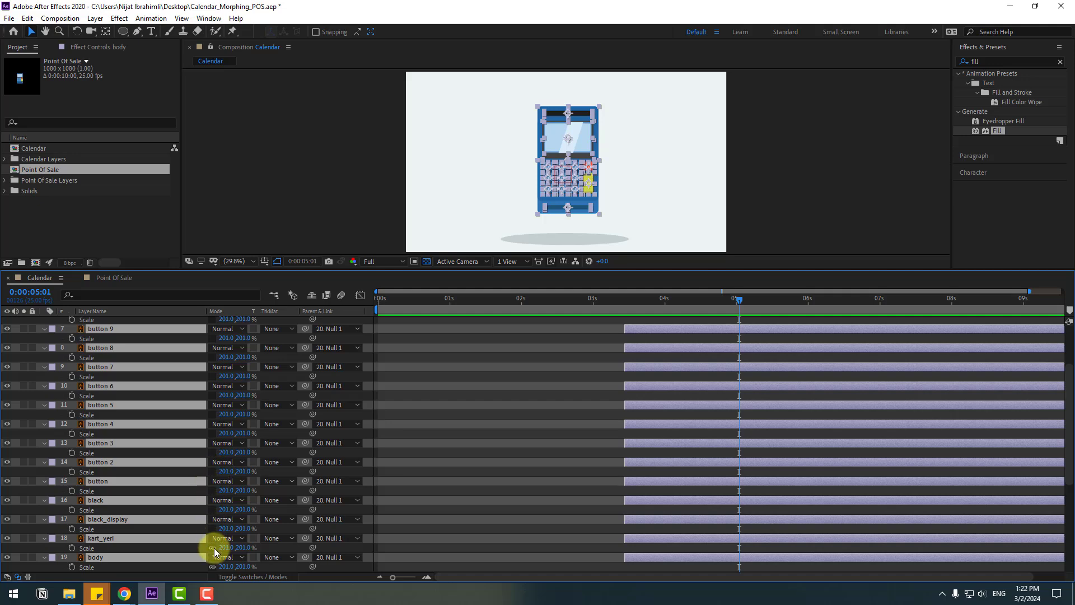
{"action": "left_click", "coordinate": [212, 548]}
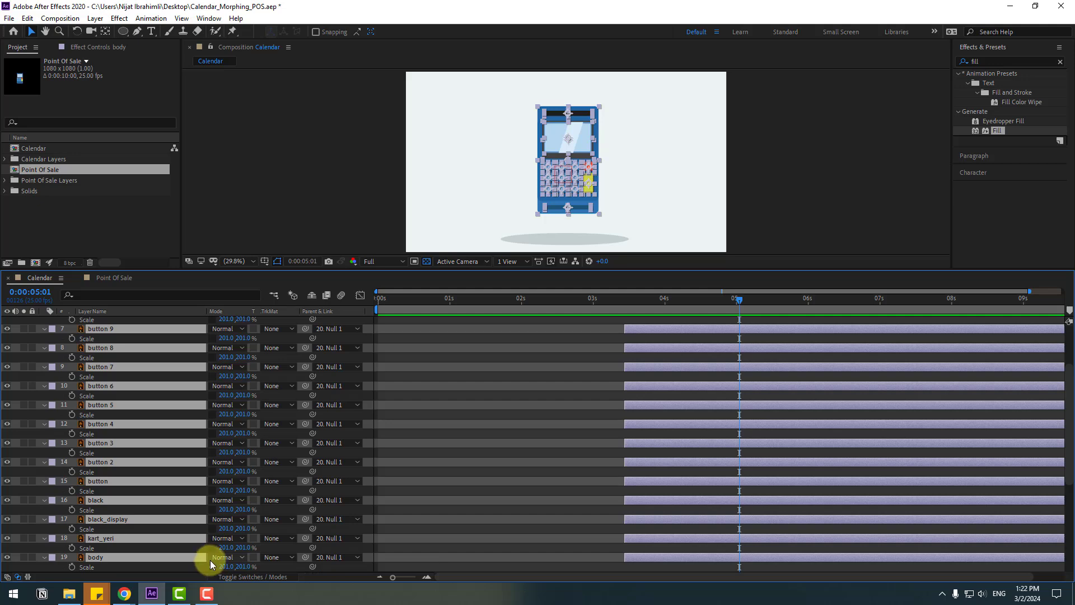
{"action": "left_click", "coordinate": [212, 567]}
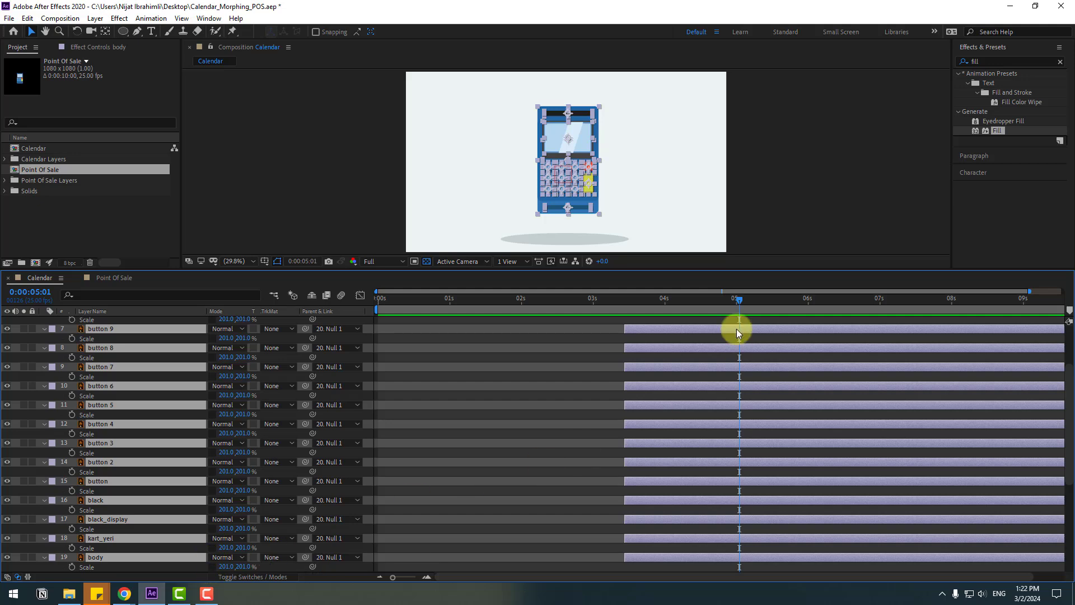
{"action": "left_click", "coordinate": [72, 338]}
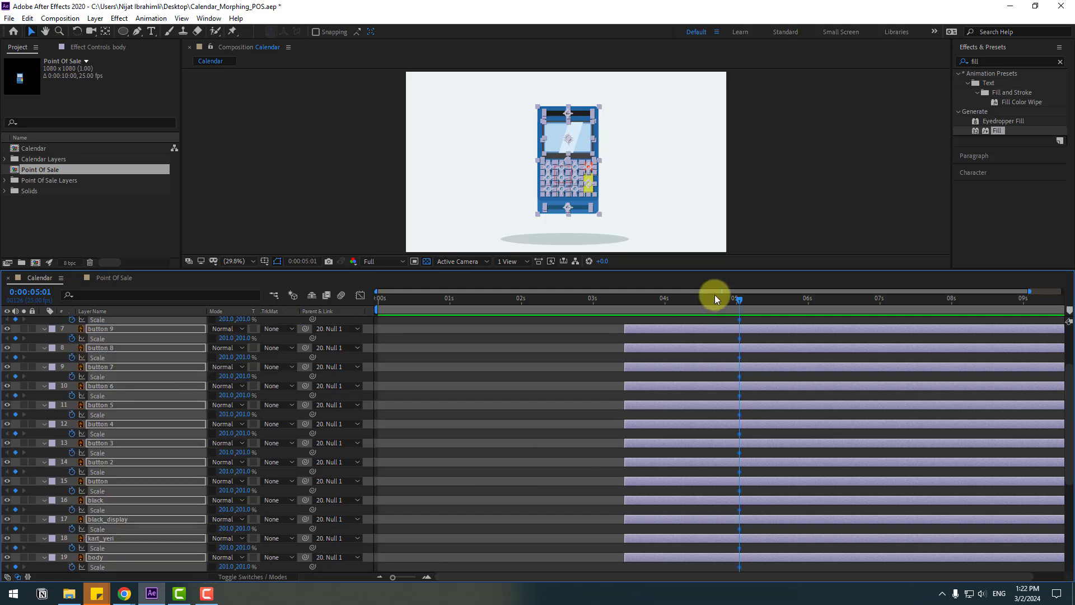
{"action": "left_click_drag", "start_coordinate": [735, 302], "coordinate": [625, 306]}
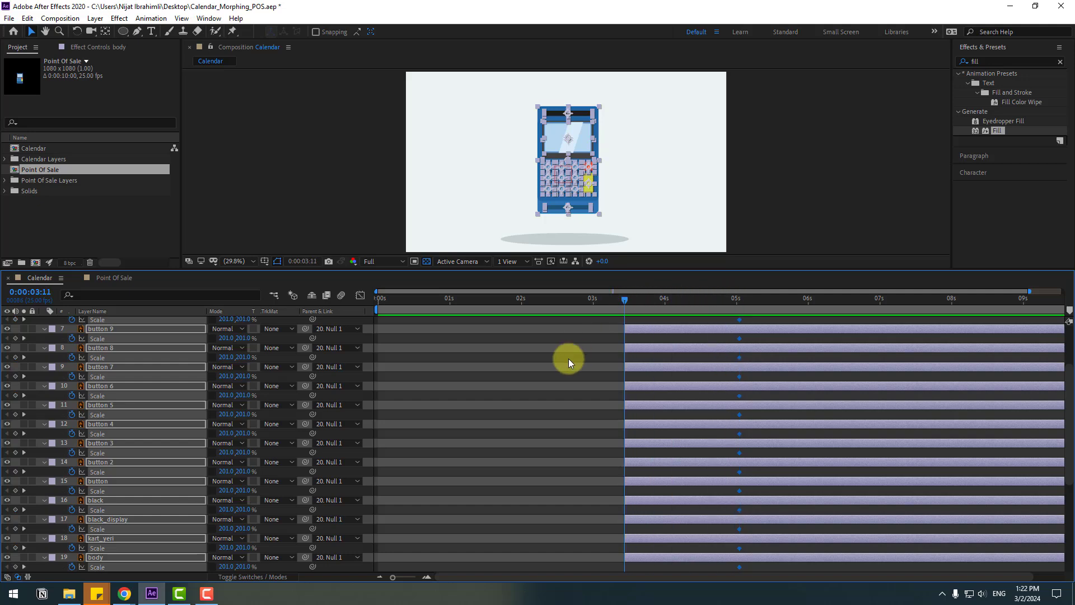
- Key the body layer's Scale at zero width at 0:00:03:11, hiding it
{"action": "left_click", "coordinate": [514, 379]}
{"action": "left_click", "coordinate": [96, 557]}
{"action": "scroll", "coordinate": [443, 467], "scroll_direction": "down", "scroll_amount": 3}
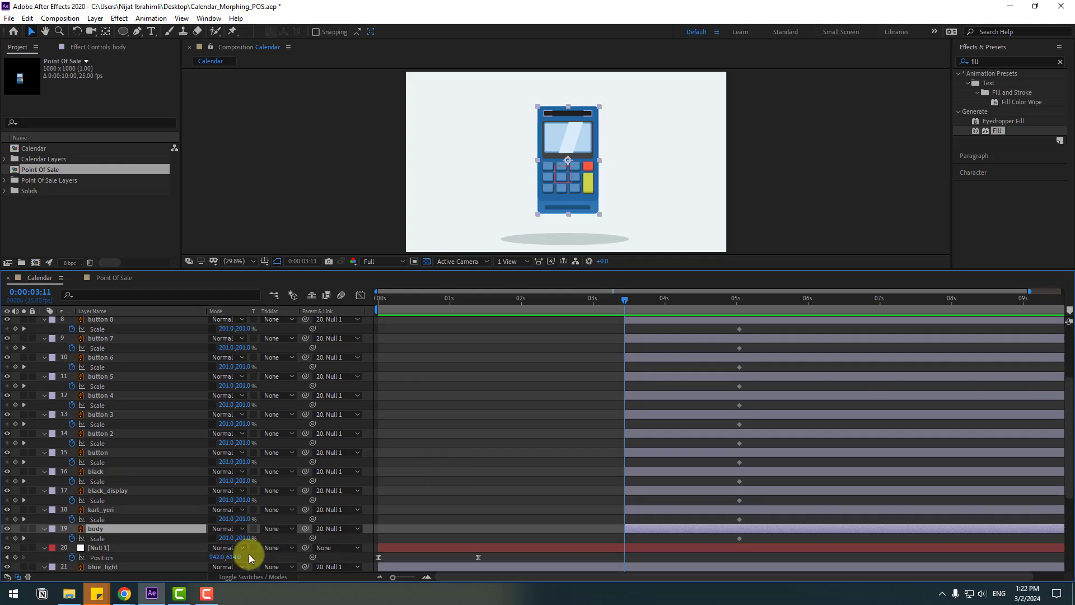
{"action": "left_click_drag", "start_coordinate": [244, 541], "coordinate": [230, 541]}
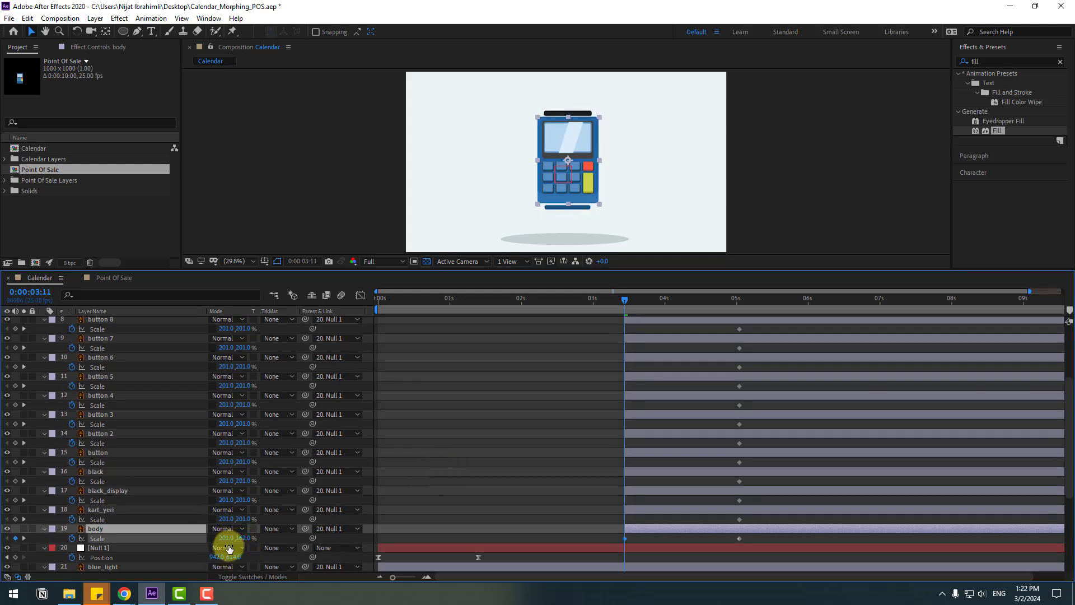
{"action": "key", "text": "ctrl+z"}
{"action": "type", "text": "0"}
{"action": "key", "text": "Return"}
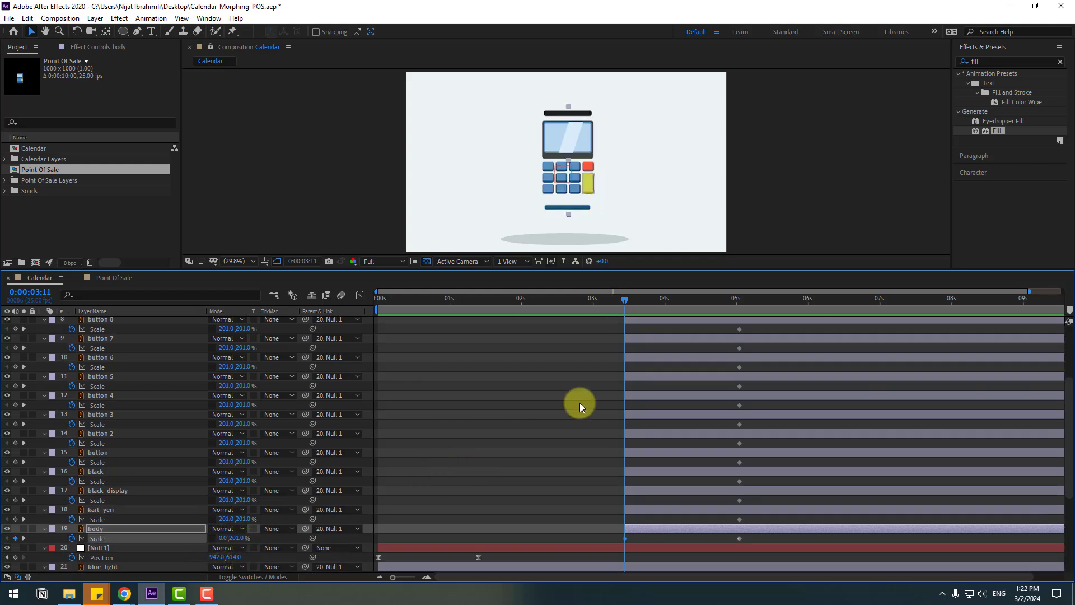
- Key kart_yeri, black_display and black Scale to zero width or height
{"action": "left_click", "coordinate": [101, 511]}
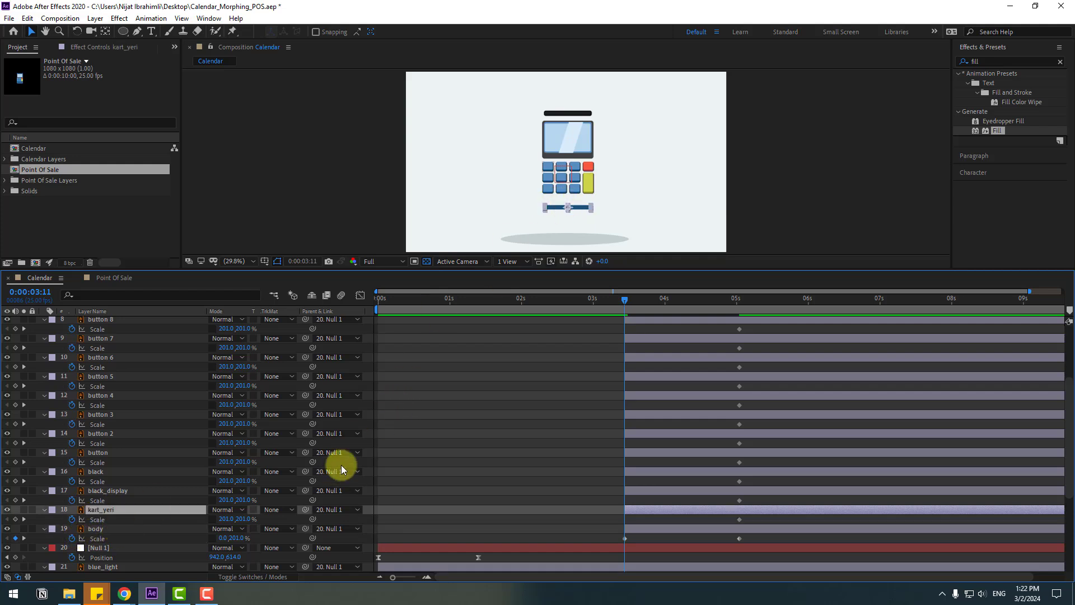
{"action": "left_click", "coordinate": [231, 518]}
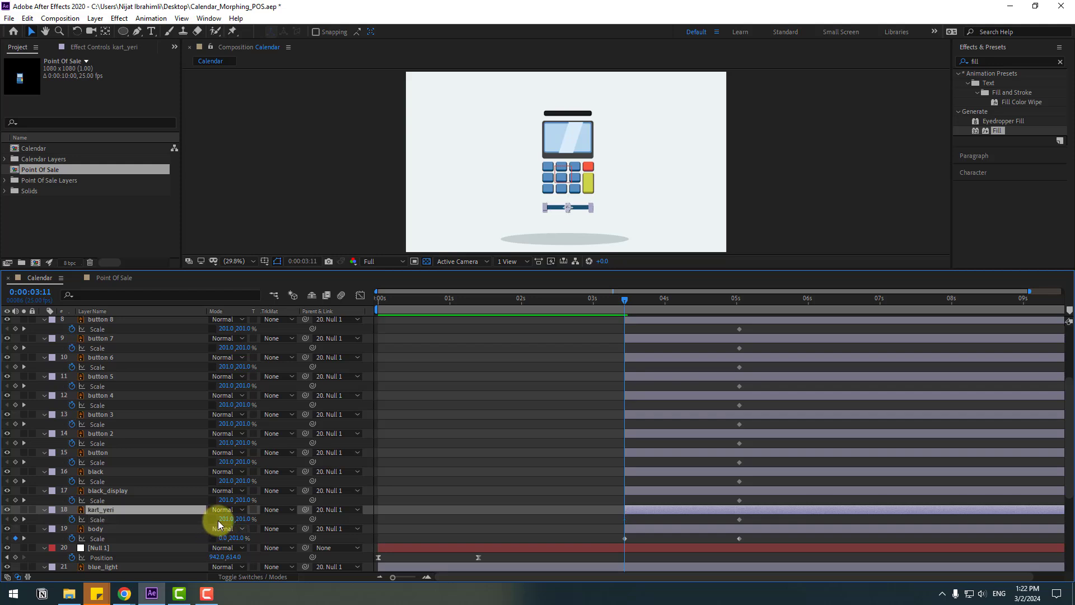
{"action": "type", "text": "0"}
{"action": "key", "text": "Return"}
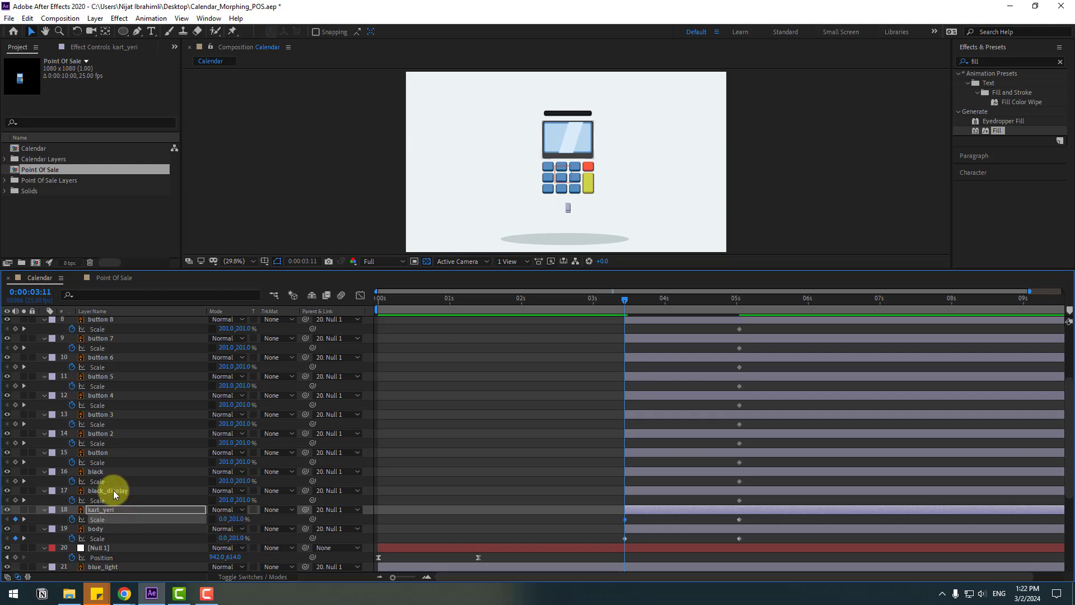
{"action": "left_click", "coordinate": [114, 492]}
{"action": "mouse_move", "coordinate": [242, 501]}
{"action": "left_mouse_down"}
{"action": "mouse_move", "coordinate": [226, 503]}
{"action": "mouse_move", "coordinate": [243, 505]}
{"action": "left_mouse_up"}
{"action": "key", "text": "Return"}
{"action": "left_click", "coordinate": [95, 471]}
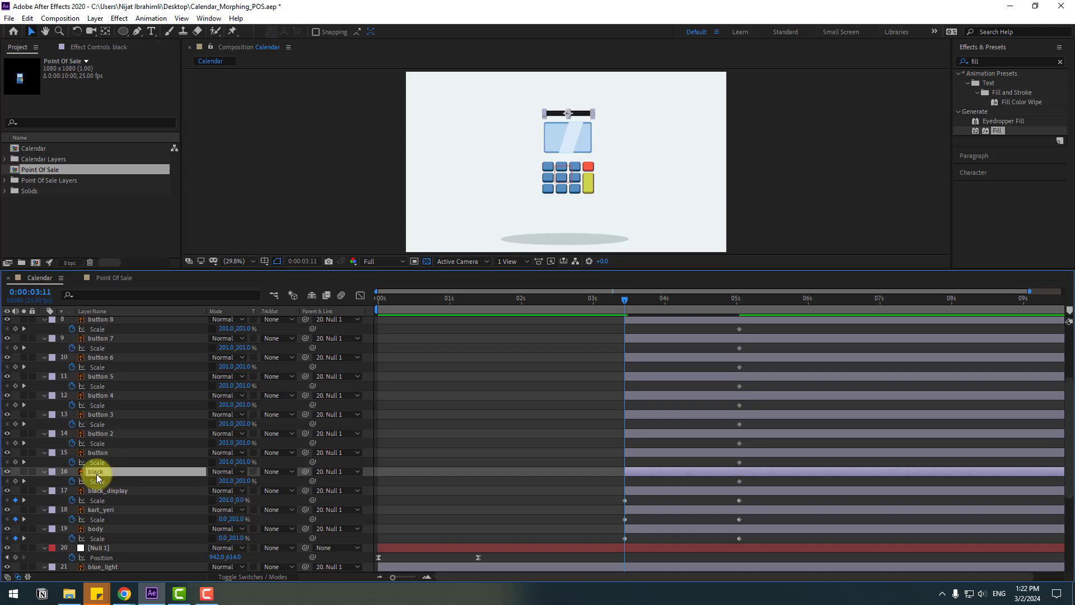
{"action": "mouse_move", "coordinate": [240, 485]}
{"action": "left_mouse_down"}
{"action": "mouse_move", "coordinate": [211, 485]}
{"action": "mouse_move", "coordinate": [240, 480]}
{"action": "left_mouse_up"}
{"action": "left_click", "coordinate": [240, 481]}
{"action": "type", "text": "0"}
{"action": "key", "text": "Return"}
- Key buttons 1 through 5 at zero Scale width
{"action": "left_click", "coordinate": [94, 453]}
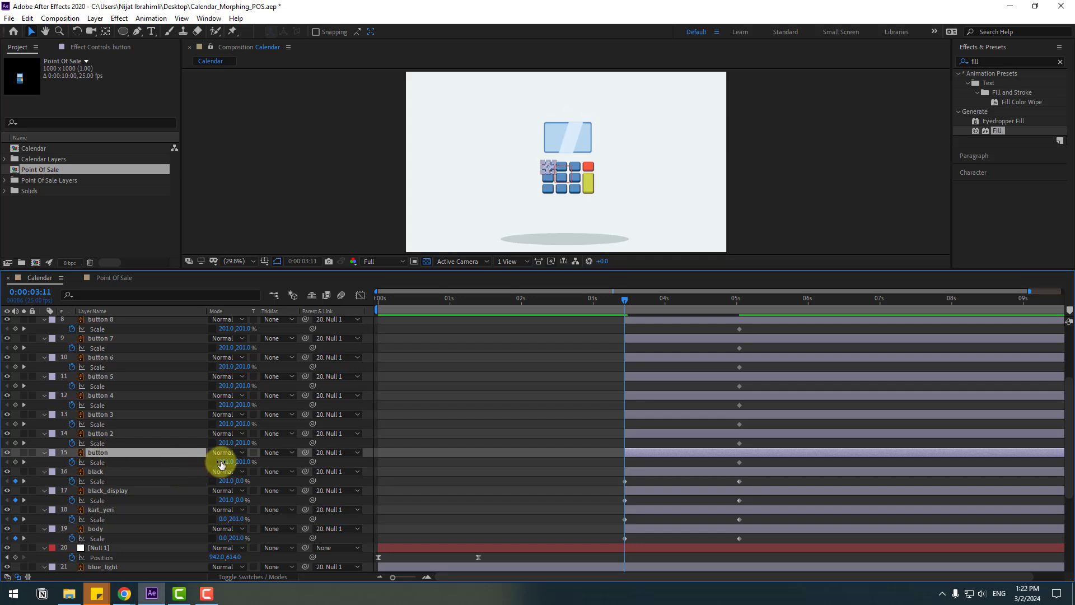
{"action": "mouse_move", "coordinate": [220, 462]}
{"action": "left_mouse_down"}
{"action": "mouse_move", "coordinate": [211, 461]}
{"action": "mouse_move", "coordinate": [225, 465]}
{"action": "left_mouse_up"}
{"action": "left_click", "coordinate": [223, 460]}
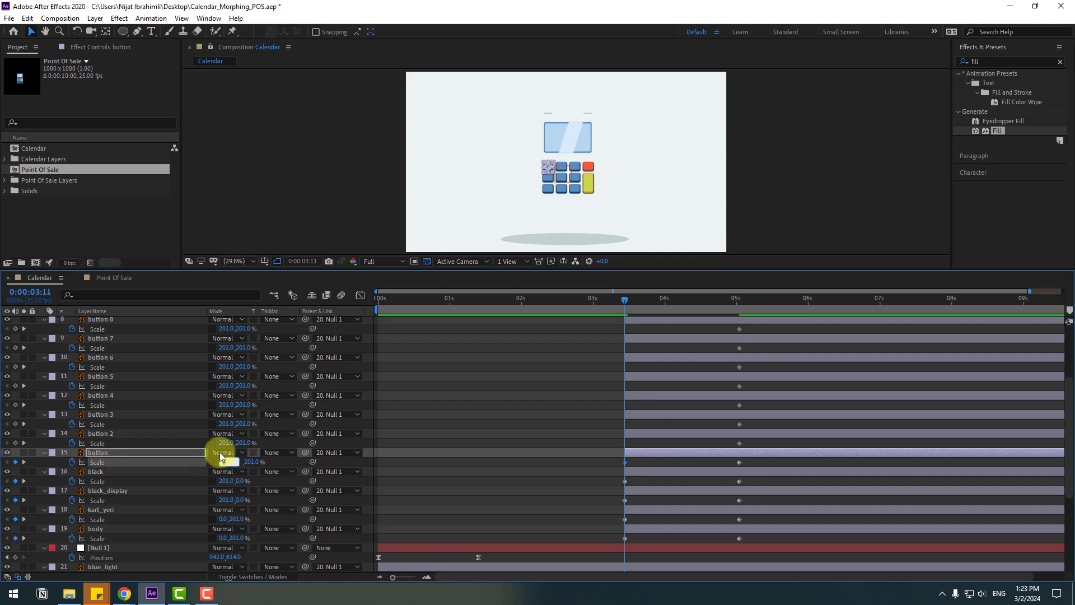
{"action": "type", "text": "0"}
{"action": "key", "text": "Return"}
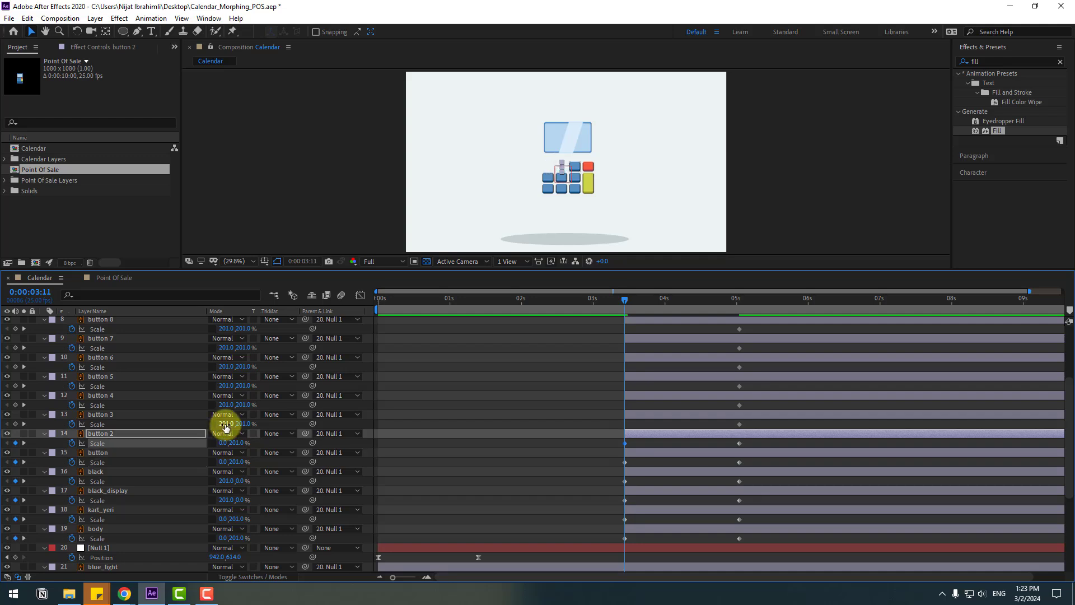
{"action": "type", "text": "0"}
{"action": "key", "text": "Return"}
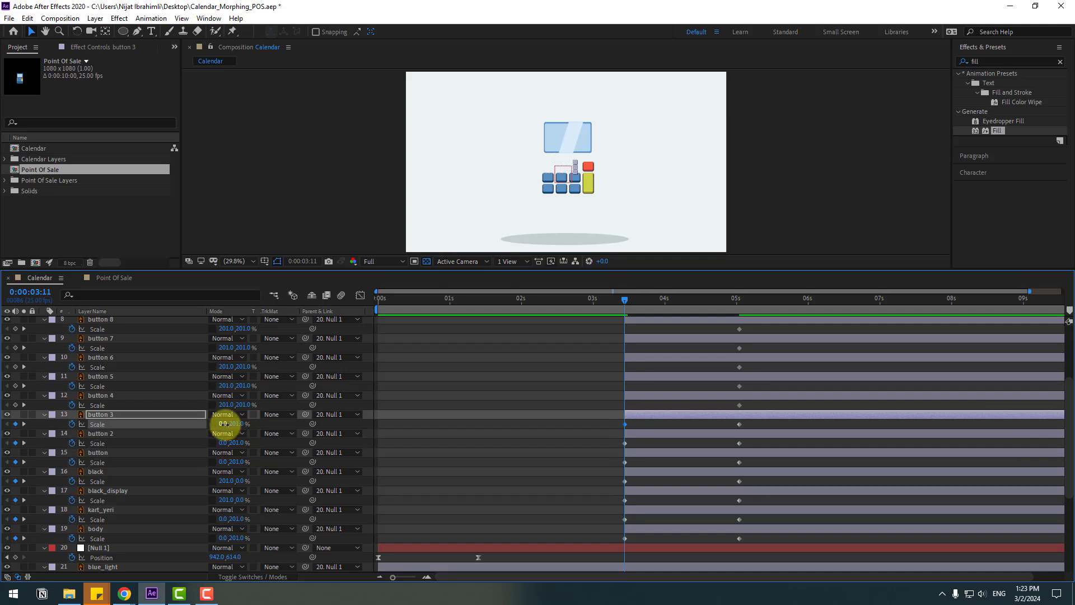
{"action": "left_click", "coordinate": [100, 399]}
{"action": "left_click_drag", "start_coordinate": [223, 405], "coordinate": [223, 389]}
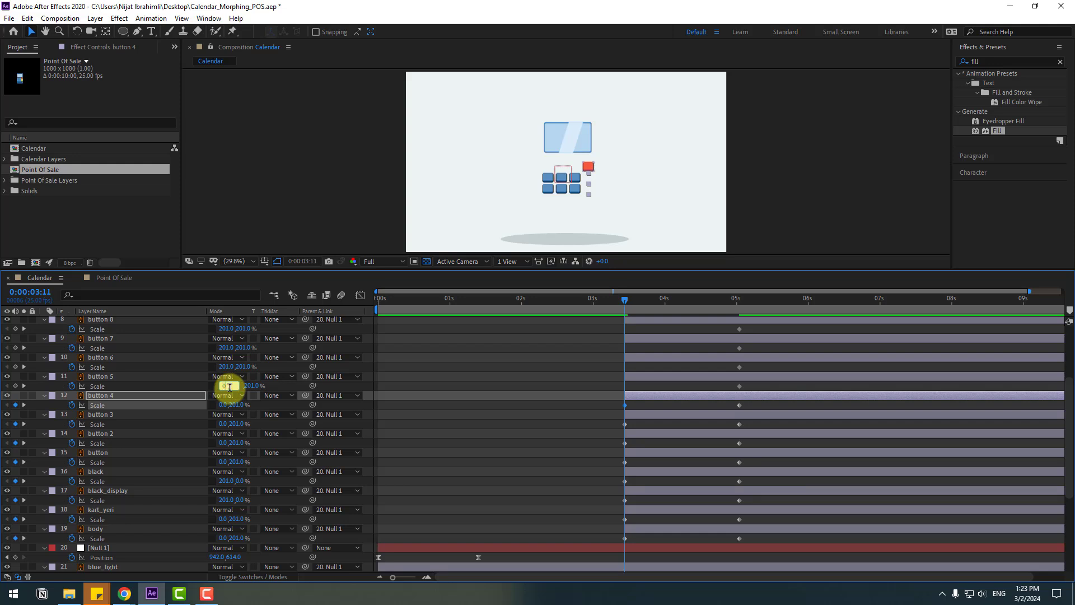
{"action": "key", "text": "Return"}
- Key buttons 6 through 11 at zero Scale width
{"action": "scroll", "coordinate": [218, 403], "scroll_direction": "up", "scroll_amount": 1}
{"action": "left_click", "coordinate": [98, 386]}
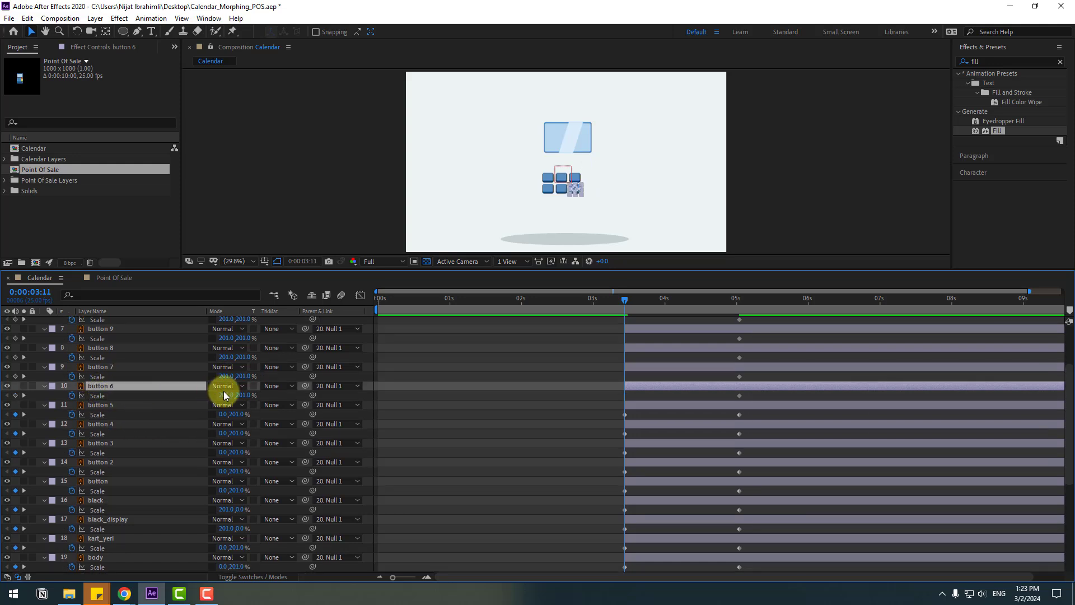
{"action": "left_click_drag", "start_coordinate": [223, 397], "coordinate": [213, 348]}
{"action": "left_click", "coordinate": [108, 367]}
{"action": "left_click", "coordinate": [106, 349]}
{"action": "scroll", "coordinate": [146, 370], "scroll_direction": "up", "scroll_amount": 2}
{"action": "left_click", "coordinate": [98, 357]}
{"action": "left_click", "coordinate": [106, 338]}
{"action": "scroll", "coordinate": [153, 384], "scroll_direction": "up", "scroll_amount": 3}
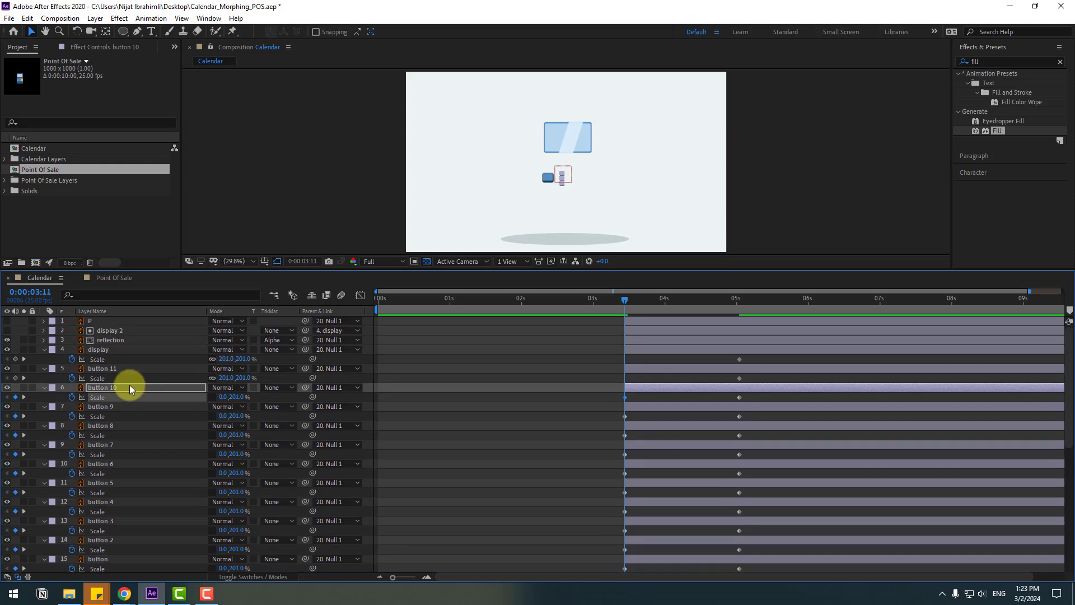
{"action": "left_click", "coordinate": [103, 369]}
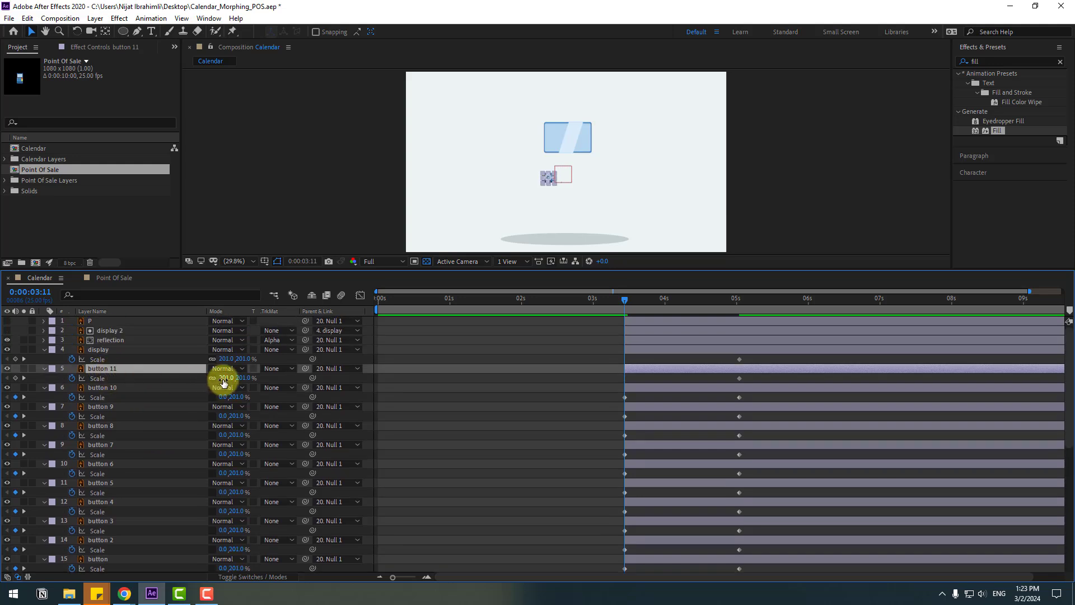
{"action": "type", "text": "0"}
{"action": "key", "text": "Return"}
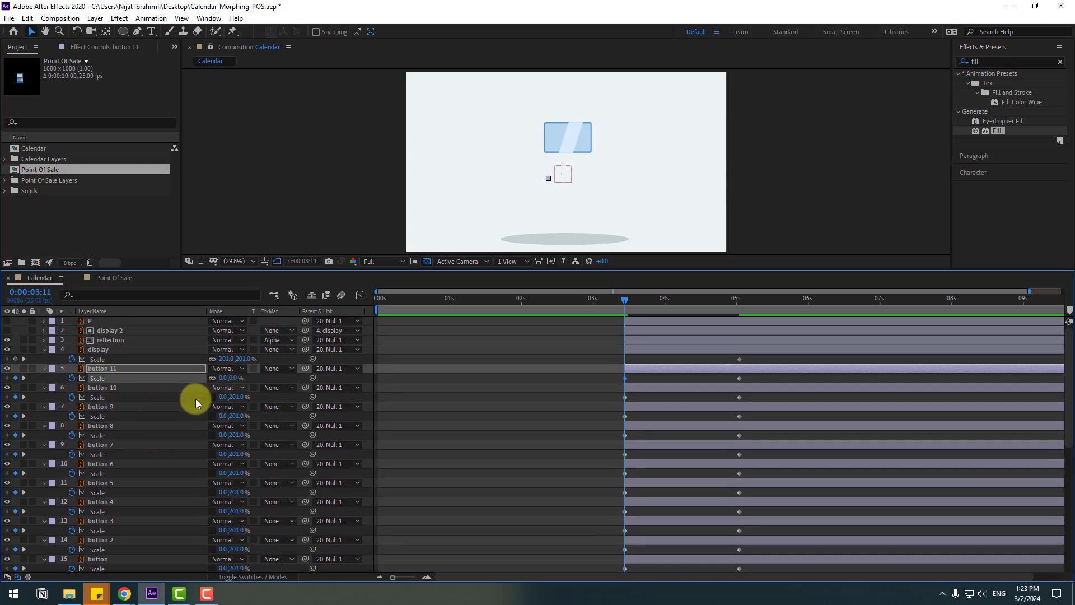
- Key the display layer at zero Scale width and preview the terminal scaling in
{"action": "left_click", "coordinate": [97, 351]}
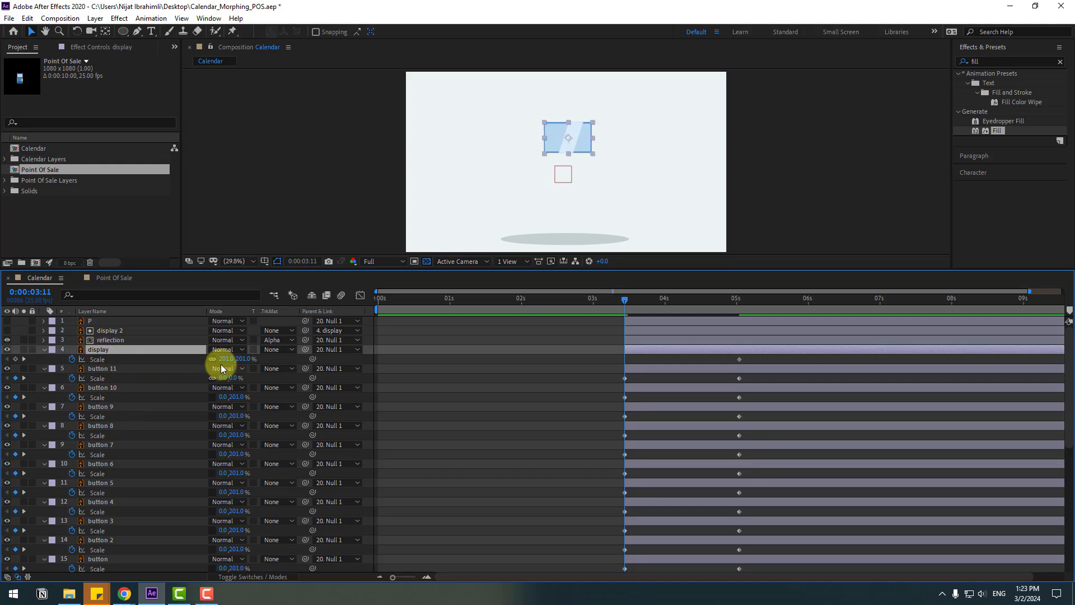
{"action": "mouse_move", "coordinate": [221, 361]}
{"action": "left_mouse_down"}
{"action": "mouse_move", "coordinate": [201, 360]}
{"action": "mouse_move", "coordinate": [223, 360]}
{"action": "left_mouse_up"}
{"action": "left_click", "coordinate": [224, 359]}
{"action": "type", "text": "0"}
{"action": "key", "text": "Return"}
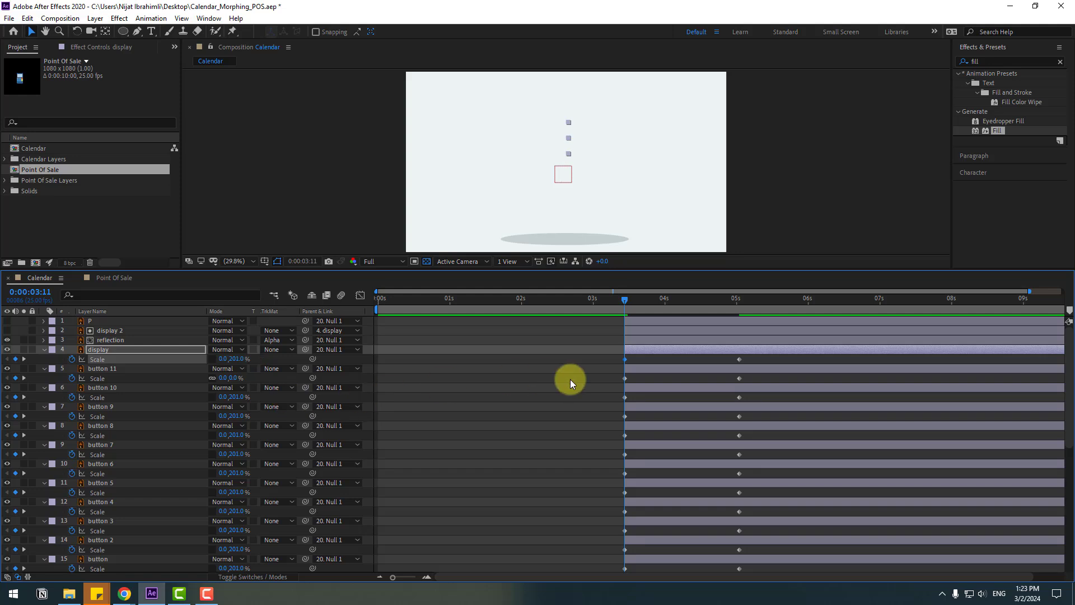
{"action": "mouse_move", "coordinate": [634, 307]}
{"action": "left_mouse_down"}
{"action": "mouse_move", "coordinate": [753, 297]}
{"action": "mouse_move", "coordinate": [615, 323]}
{"action": "mouse_move", "coordinate": [624, 319]}
{"action": "left_mouse_up"}
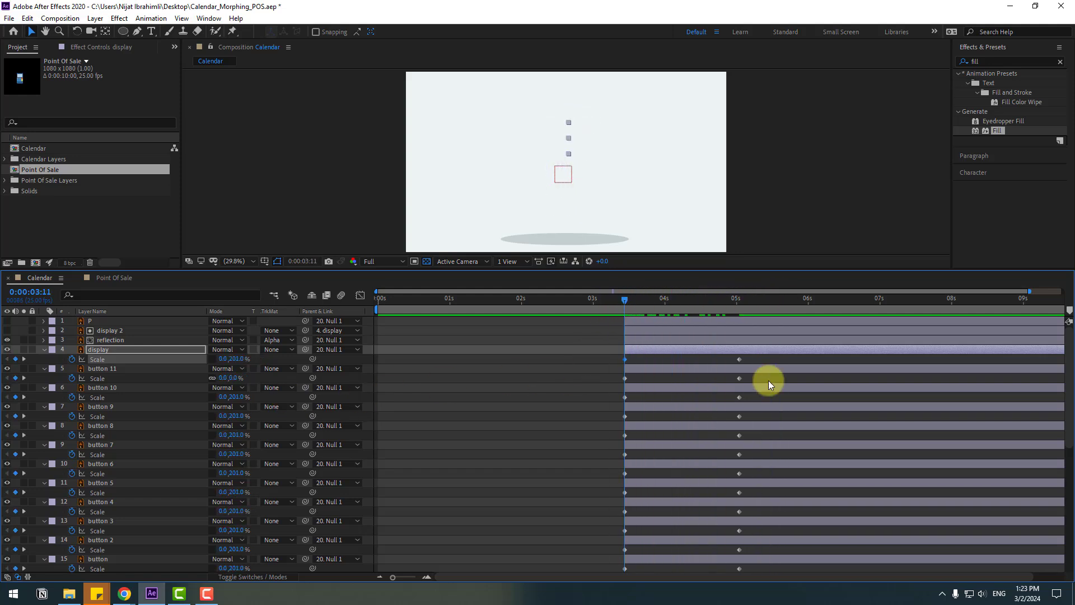
{"action": "scroll", "coordinate": [768, 380], "scroll_direction": "down", "scroll_amount": 1}
{"action": "scroll", "coordinate": [768, 379], "scroll_direction": "up", "scroll_amount": 1}
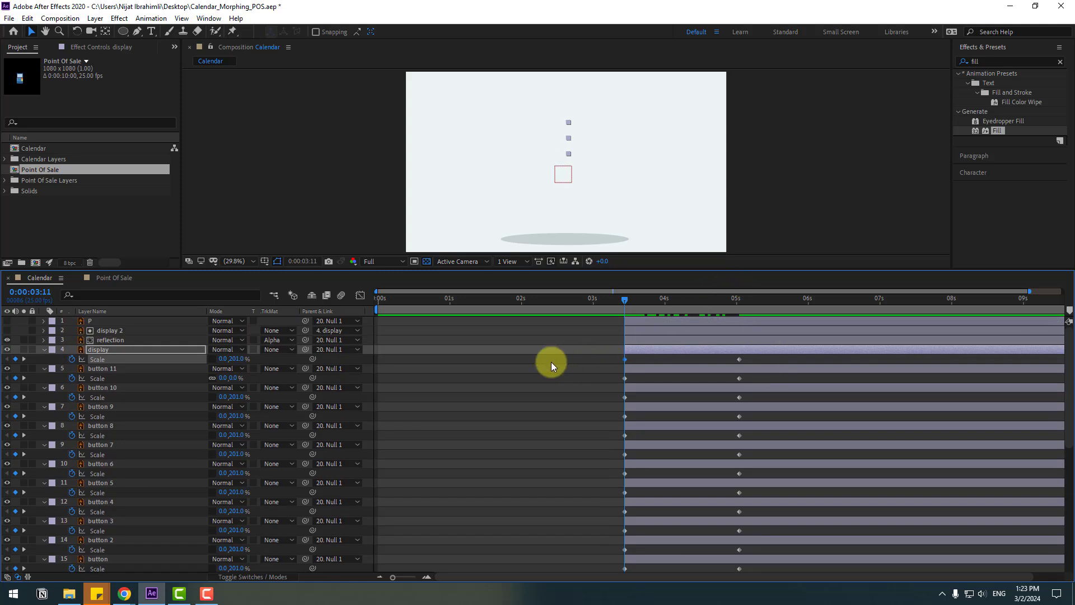
- Apply Easy Ease to all the terminal parts' Scale keyframes
{"action": "key", "text": "grave"}
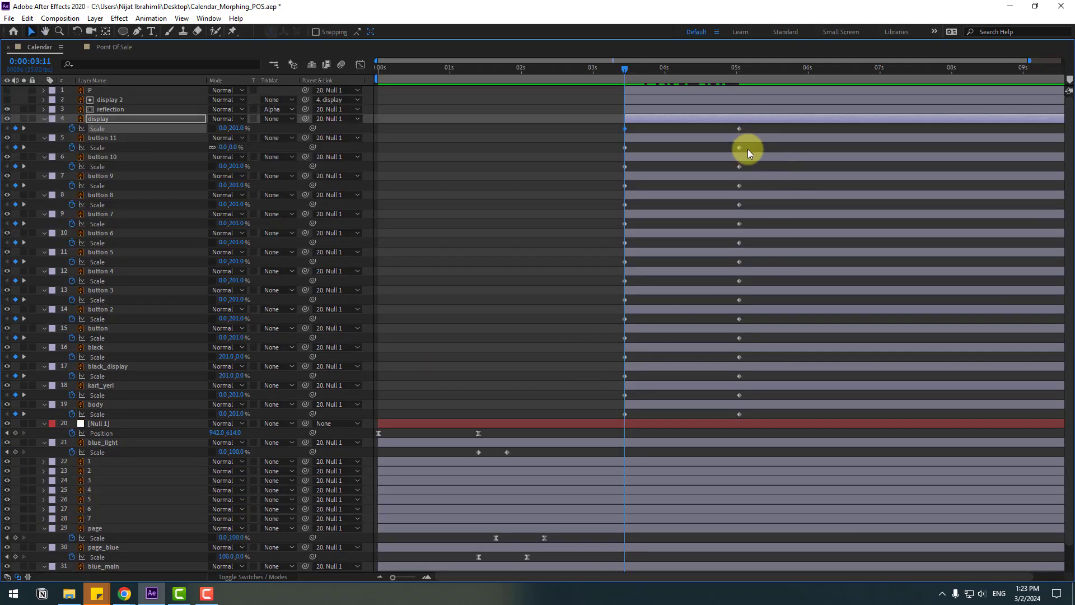
{"action": "left_click_drag", "start_coordinate": [750, 123], "coordinate": [626, 416]}
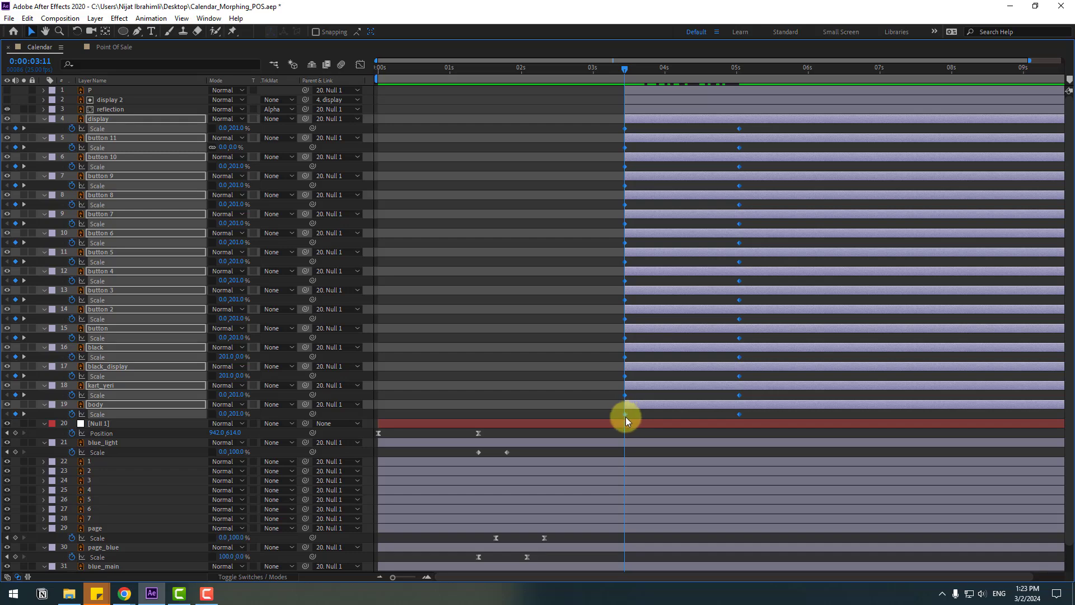
{"action": "right_click", "coordinate": [627, 421]}
{"action": "mouse_move", "coordinate": [713, 555]}
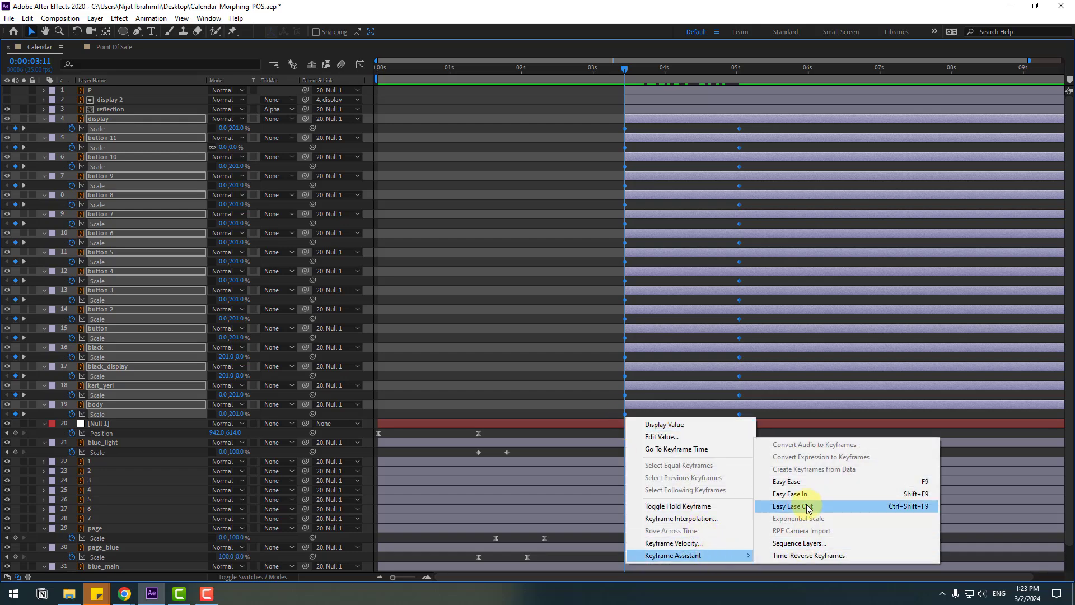
{"action": "left_click", "coordinate": [801, 481]}
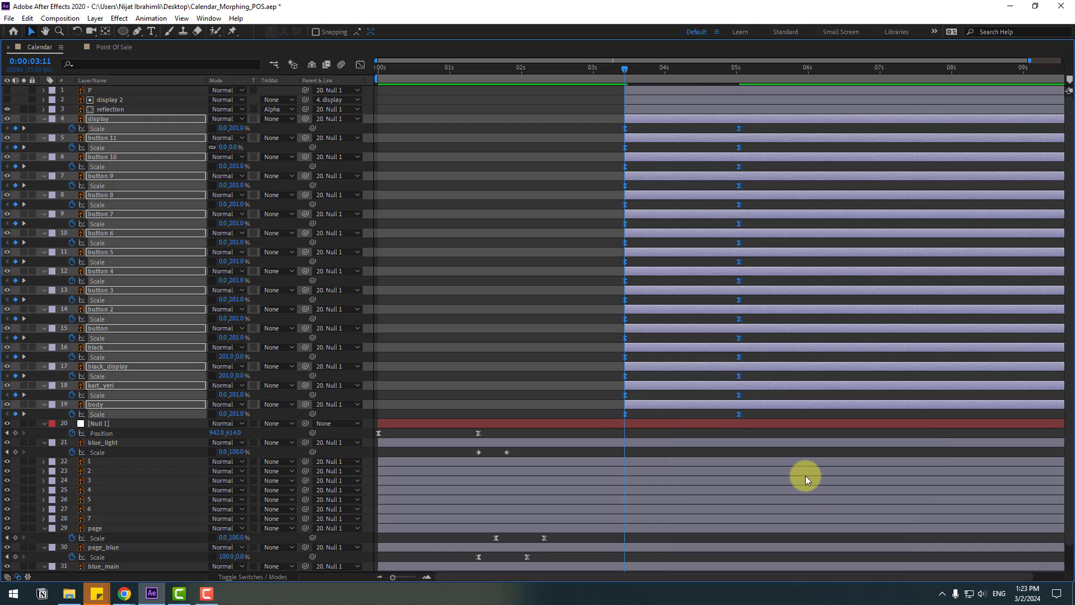
- Reshape the start and end Scale speed curves into spikes peaking near 500 %/sec
{"action": "left_click", "coordinate": [360, 65]}
{"action": "left_click_drag", "start_coordinate": [599, 498], "coordinate": [677, 517]}
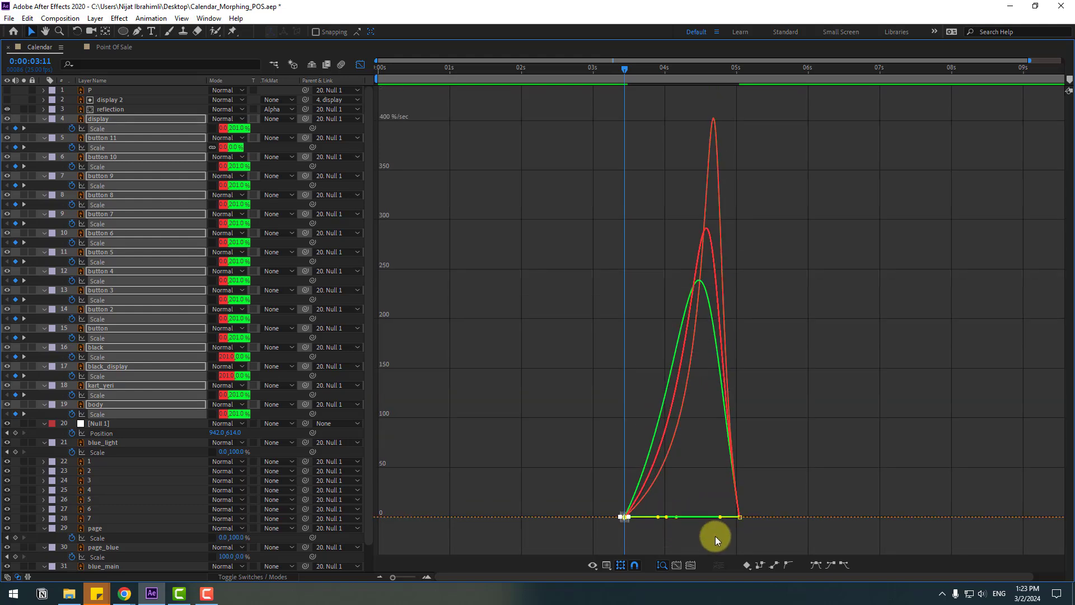
{"action": "left_click_drag", "start_coordinate": [773, 504], "coordinate": [714, 520]}
- Start the work area just before 3 seconds and preview the terminal forming
{"action": "key", "text": "grave"}
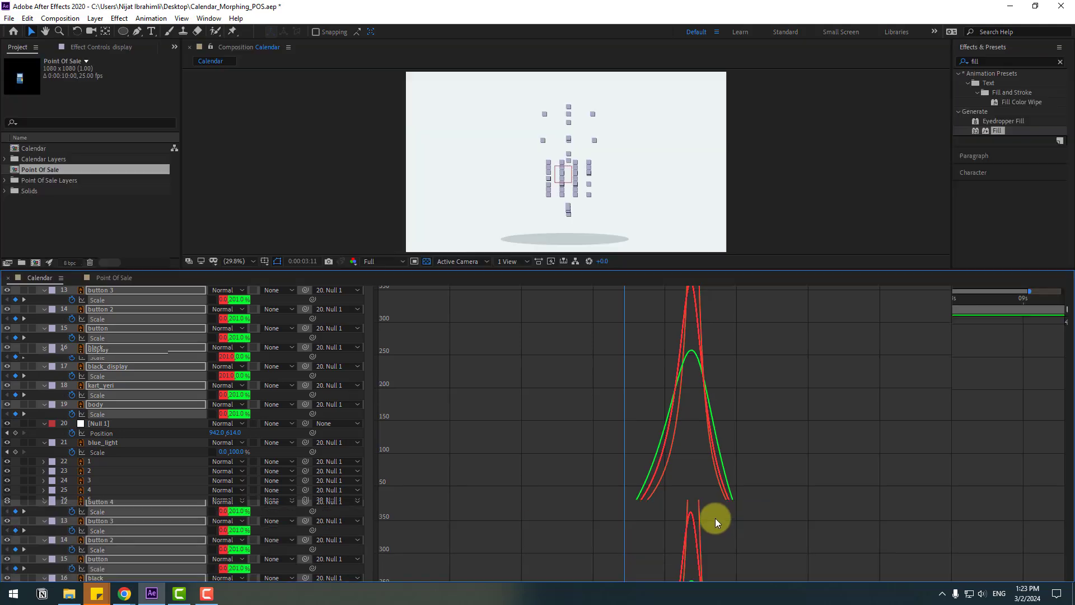
{"action": "left_click_drag", "start_coordinate": [369, 311], "coordinate": [600, 311]}
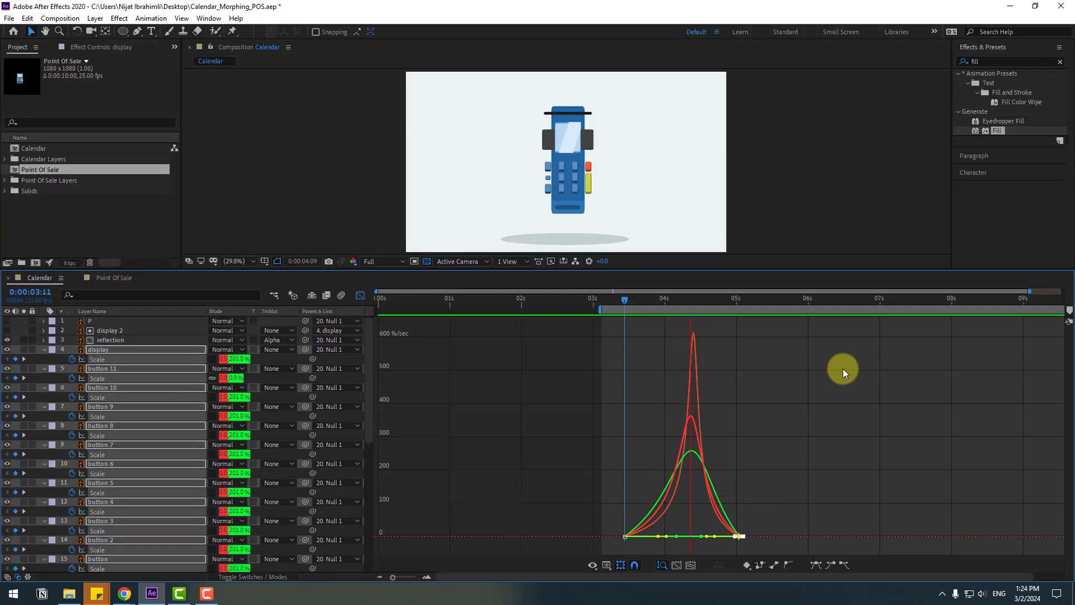
{"action": "key", "text": "space"}
{"action": "key", "text": "space"}
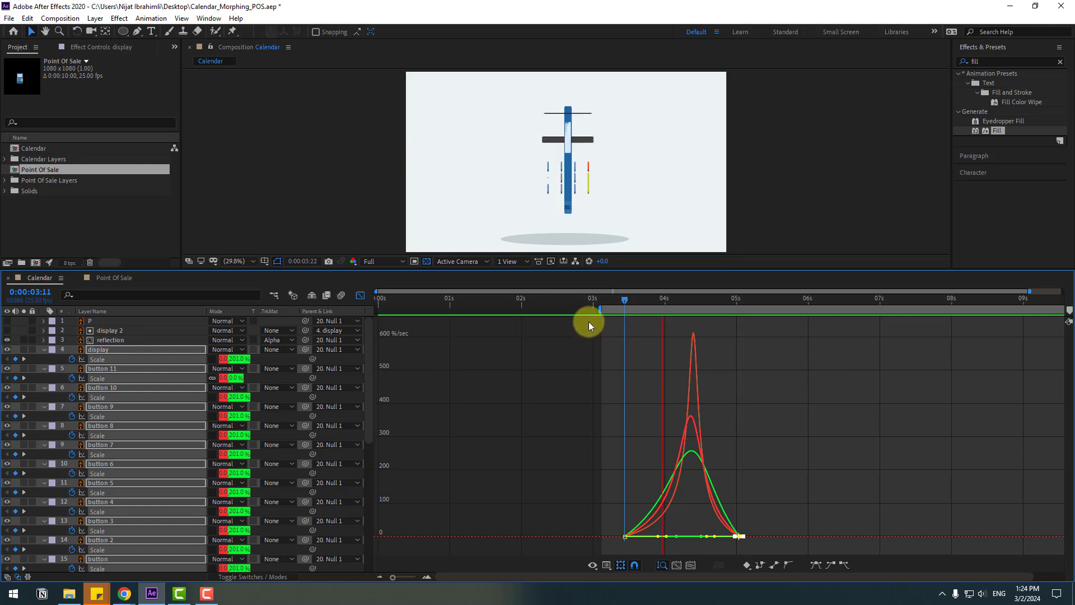
{"action": "key", "text": "space"}
- Move the parts' ending Scale keyframes earlier, to about 0:00:04:15
{"action": "key", "text": "shift+F3"}
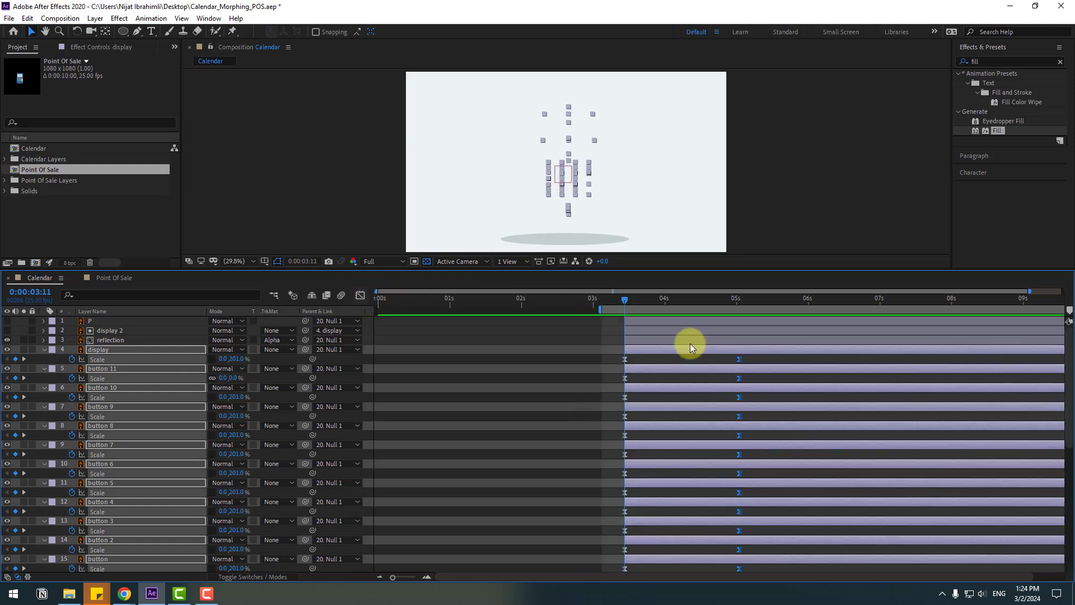
{"action": "scroll", "coordinate": [713, 379], "scroll_direction": "down", "scroll_amount": 3}
{"action": "scroll", "coordinate": [755, 493], "scroll_direction": "up", "scroll_amount": 5}
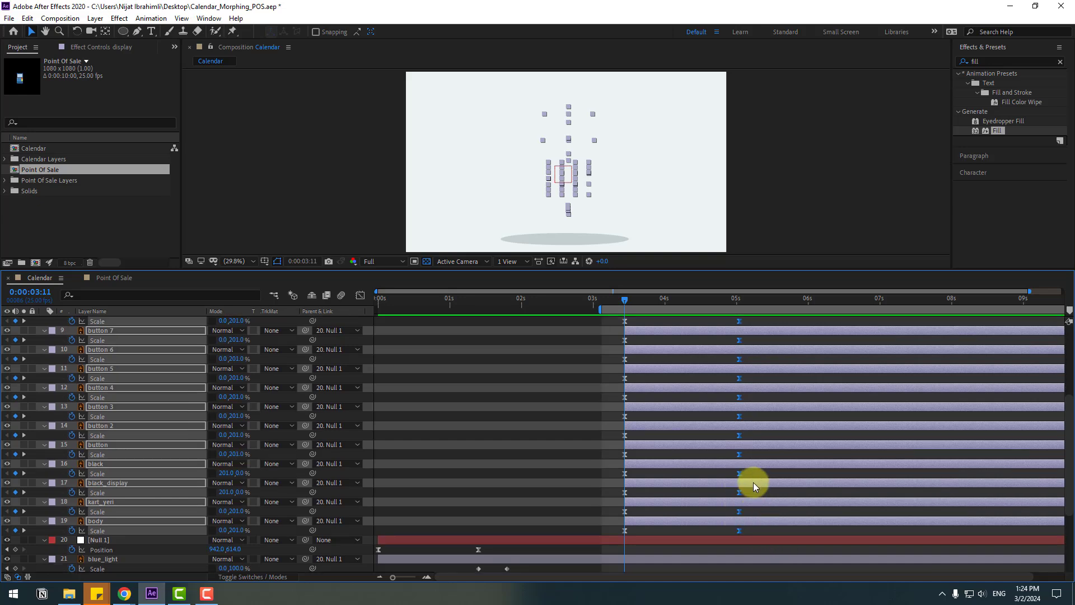
{"action": "left_click_drag", "start_coordinate": [739, 359], "coordinate": [710, 374]}
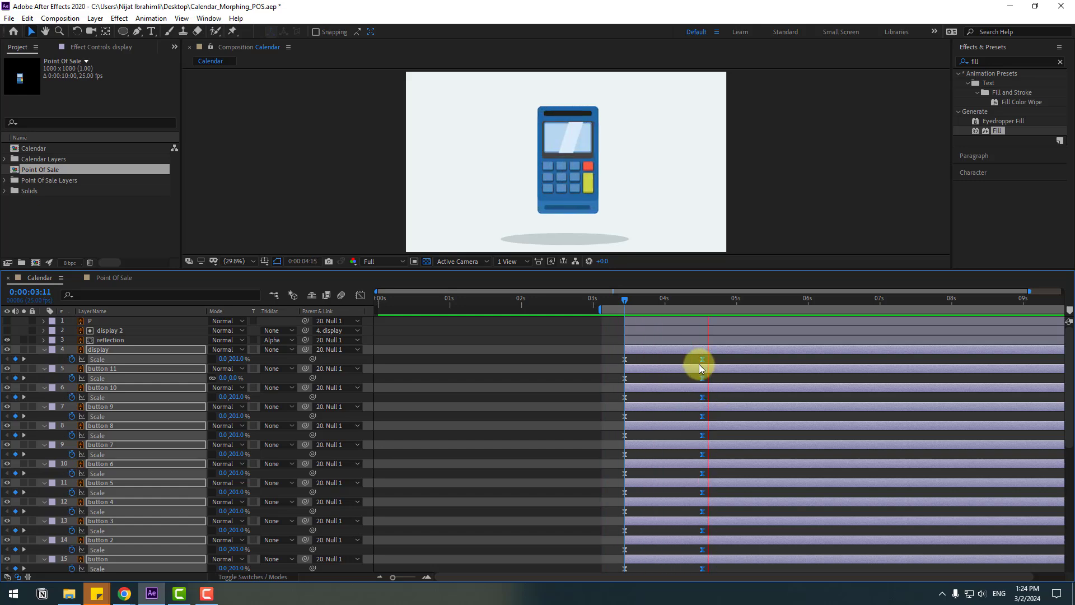
- Shift each button layer's Scale keyframes slightly later than the previous button
{"action": "left_click_drag", "start_coordinate": [630, 300], "coordinate": [648, 300]}
{"action": "left_click", "coordinate": [563, 455]}
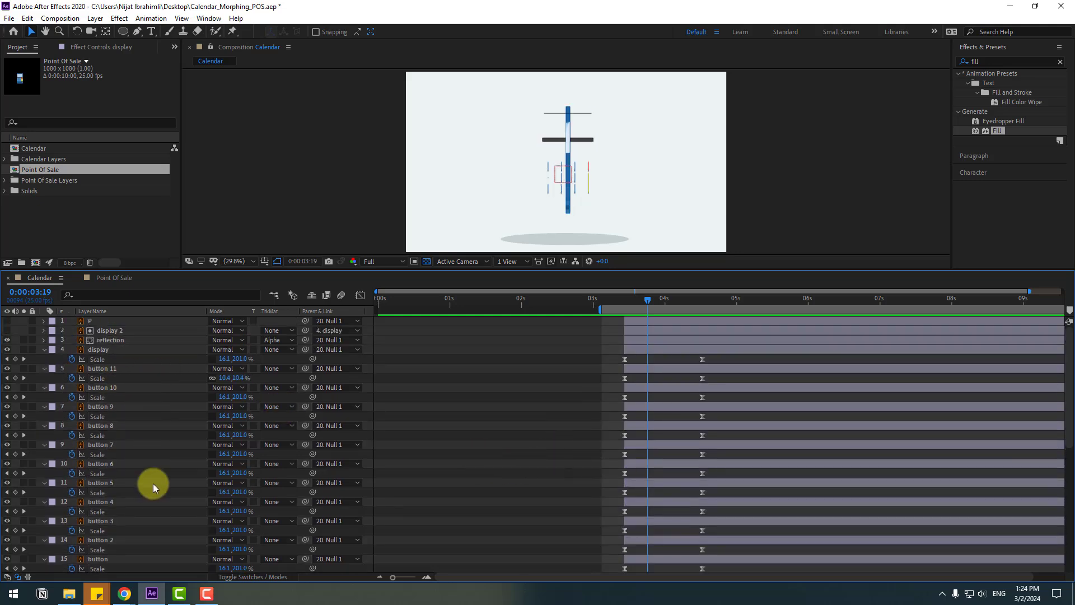
{"action": "left_click", "coordinate": [105, 560]}
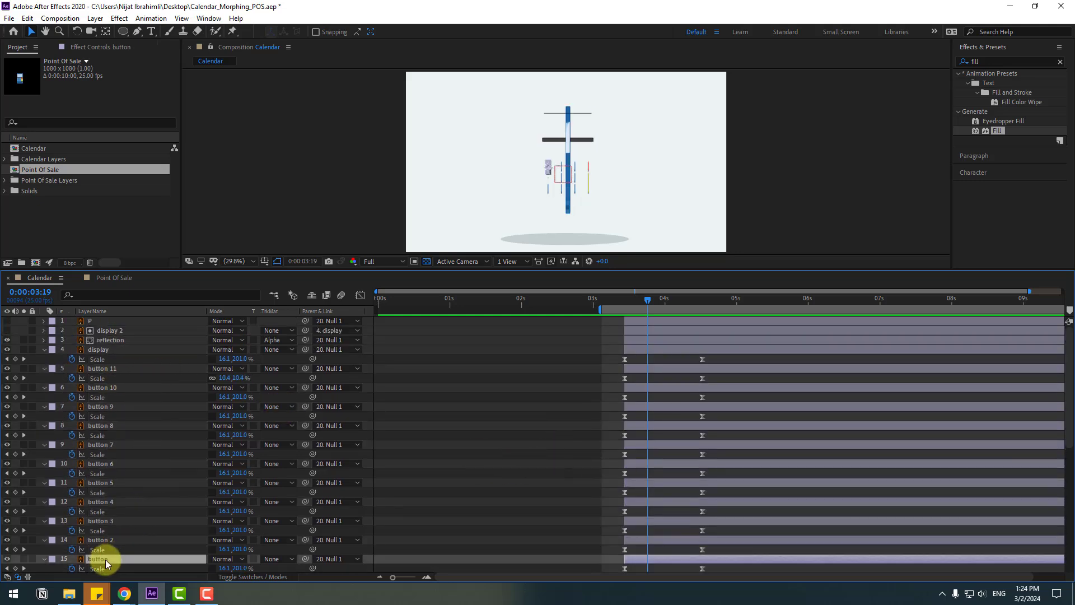
{"action": "left_click_drag", "start_coordinate": [641, 559], "coordinate": [653, 560]}
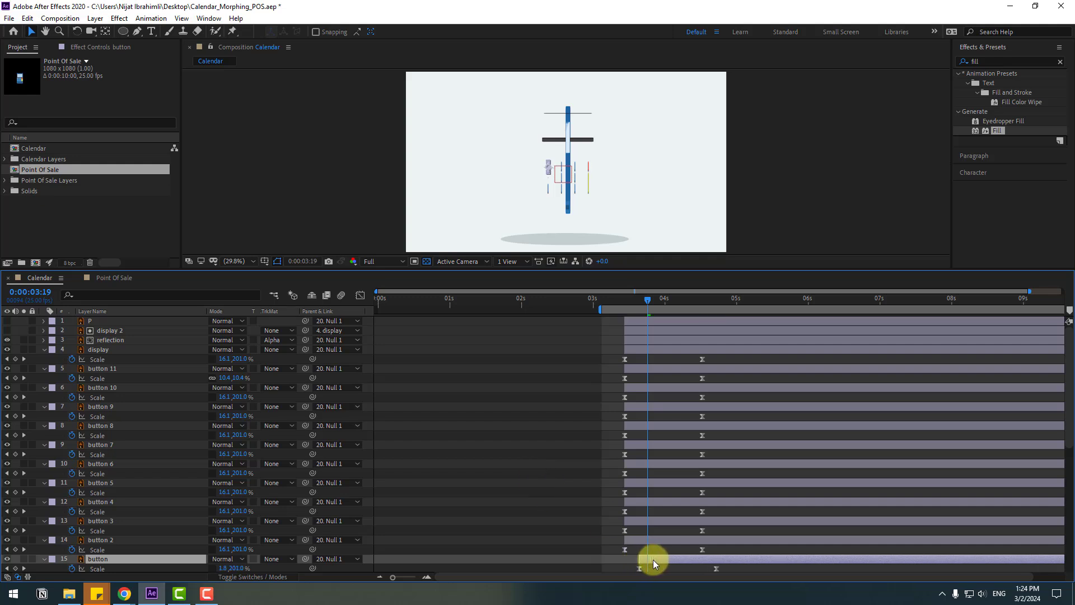
{"action": "scroll", "coordinate": [699, 543], "scroll_direction": "down", "scroll_amount": 2}
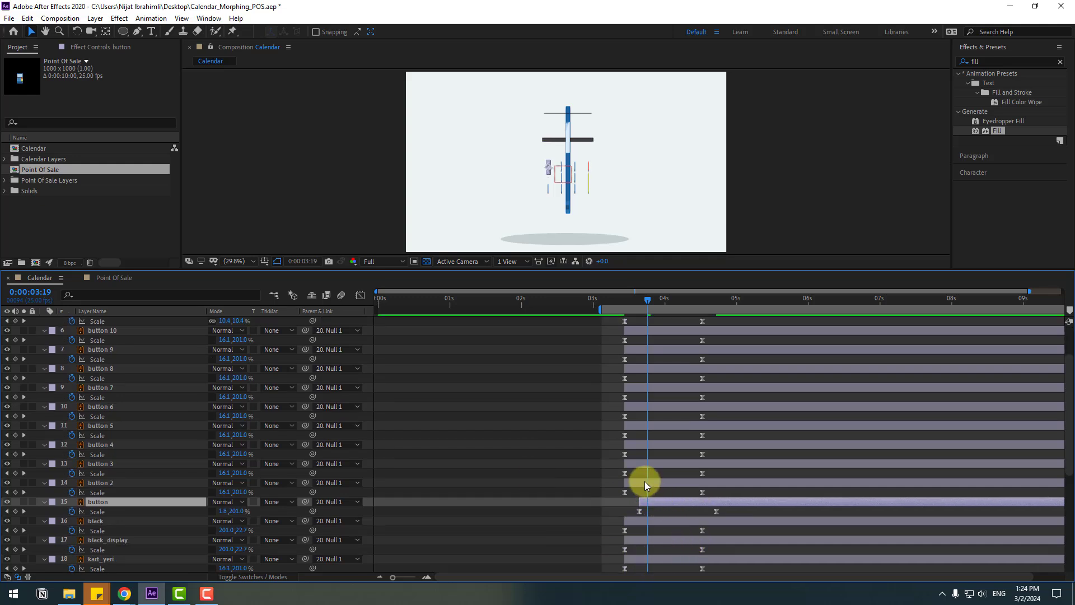
{"action": "left_click_drag", "start_coordinate": [644, 482], "coordinate": [685, 349]}
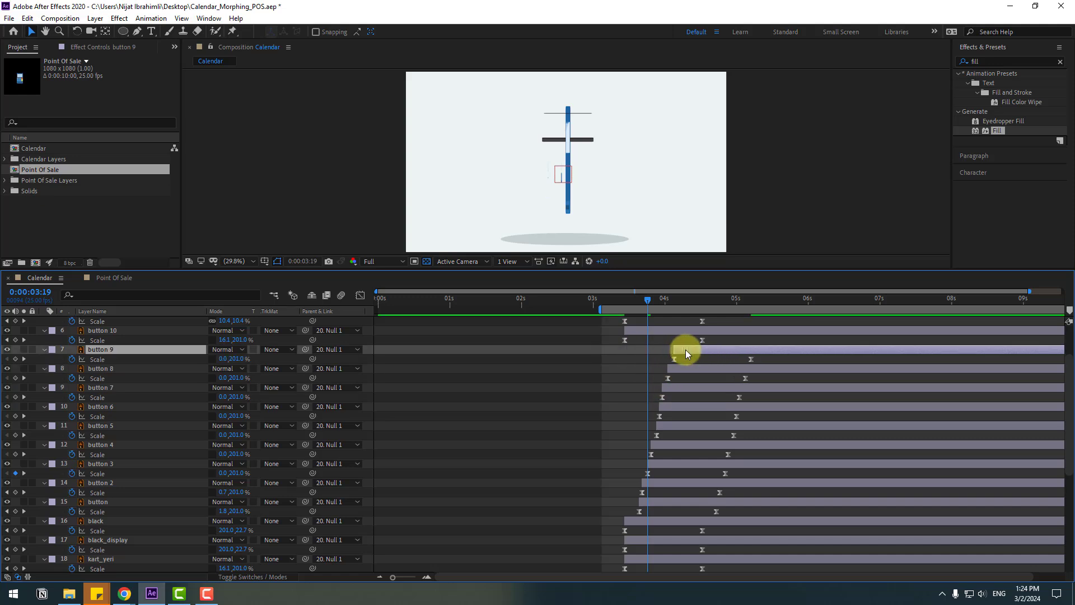
{"action": "scroll", "coordinate": [609, 397], "scroll_direction": "up", "scroll_amount": 3}
{"action": "left_click_drag", "start_coordinate": [634, 387], "coordinate": [691, 389]}
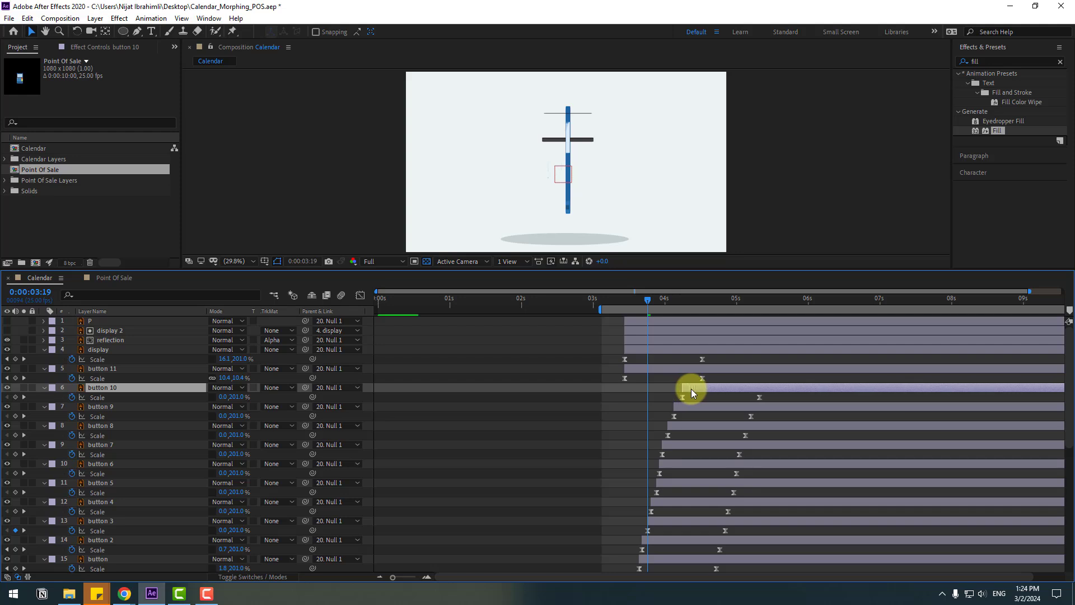
- Delay button 10 a little more and preview the staggered scale-in
{"action": "mouse_move", "coordinate": [630, 303]}
{"action": "left_mouse_down"}
{"action": "mouse_move", "coordinate": [735, 311]}
{"action": "mouse_move", "coordinate": [620, 307]}
{"action": "left_mouse_up"}
{"action": "key", "text": "space"}
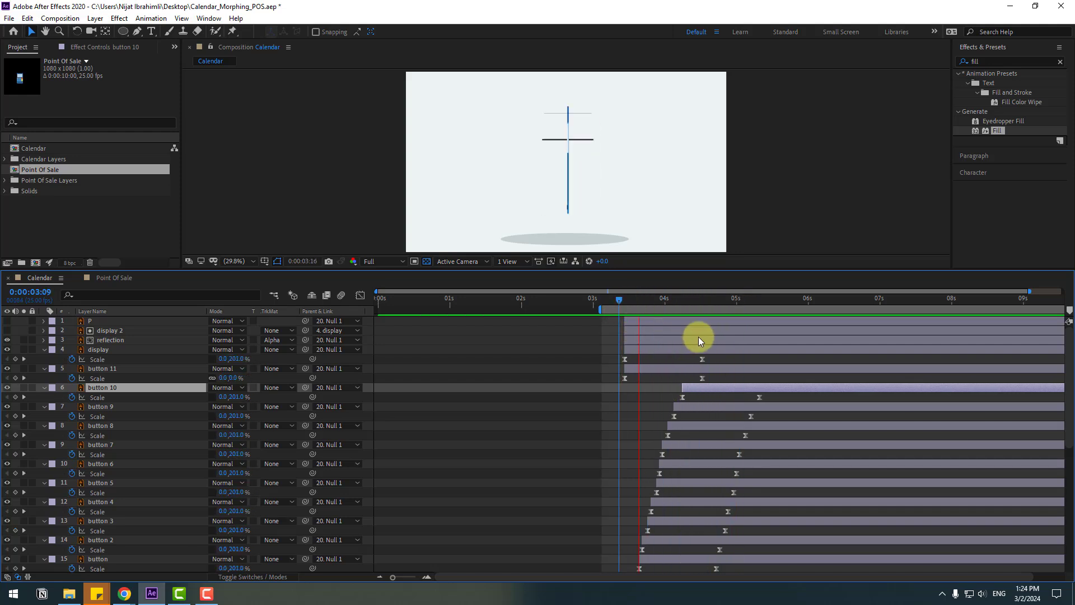
{"action": "left_click", "coordinate": [622, 302]}
{"action": "left_click_drag", "start_coordinate": [622, 302], "coordinate": [648, 300]}
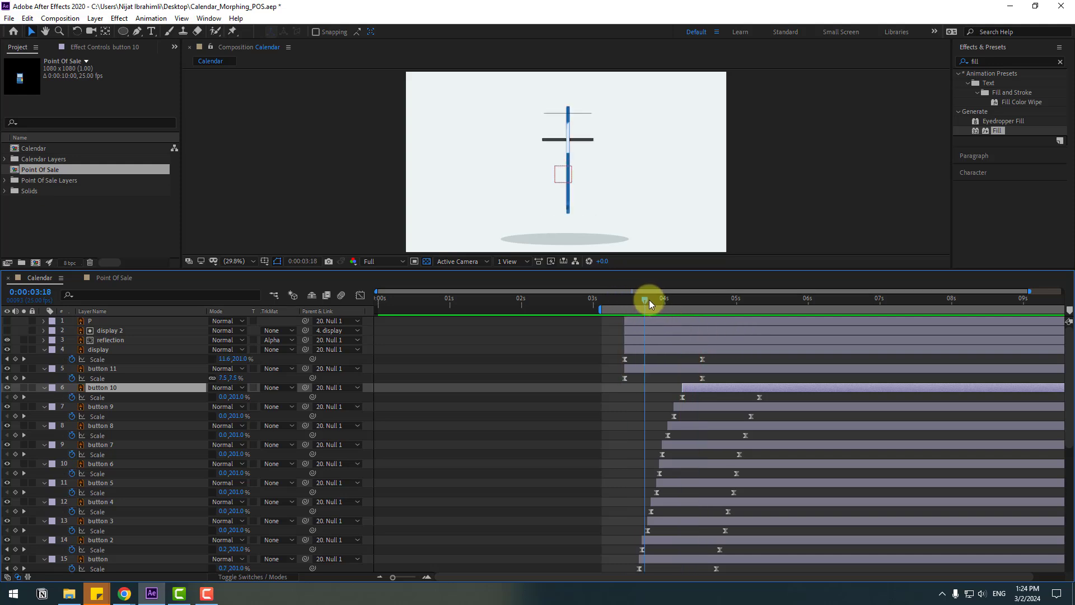
- Shift black_display and kart_yeri's scale-in slightly later and preview the terminal assembling
{"action": "left_click", "coordinate": [550, 140]}
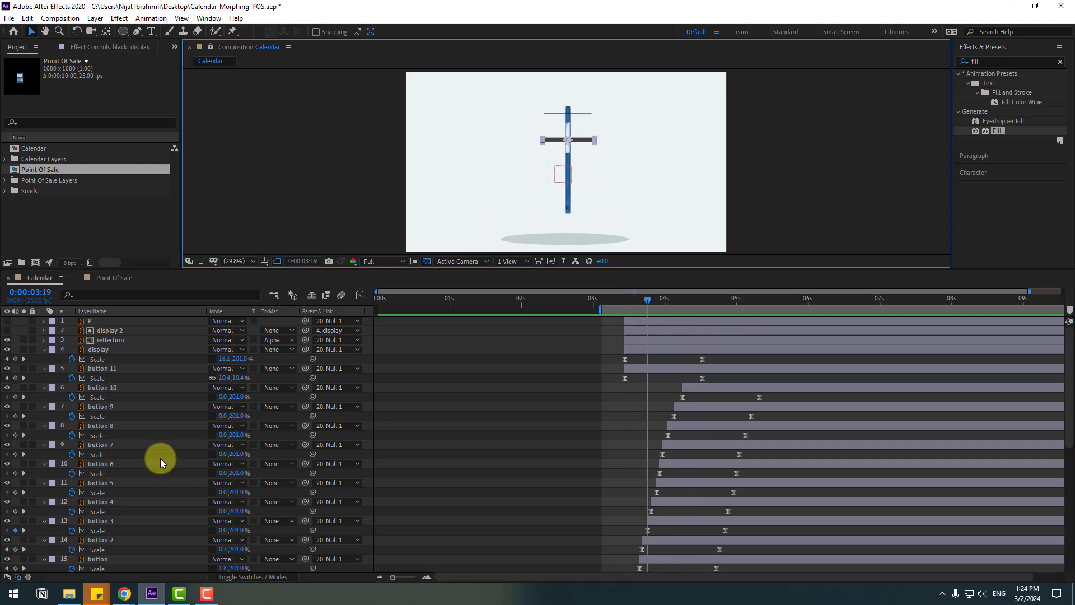
{"action": "scroll", "coordinate": [170, 453], "scroll_direction": "down", "scroll_amount": 1}
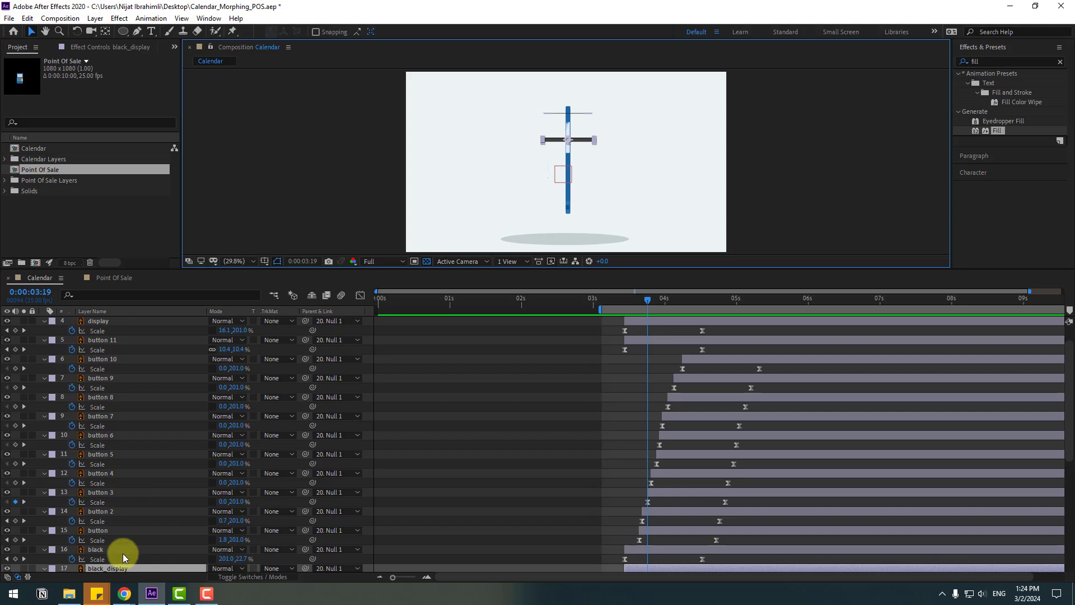
{"action": "scroll", "coordinate": [127, 554], "scroll_direction": "down", "scroll_amount": 1}
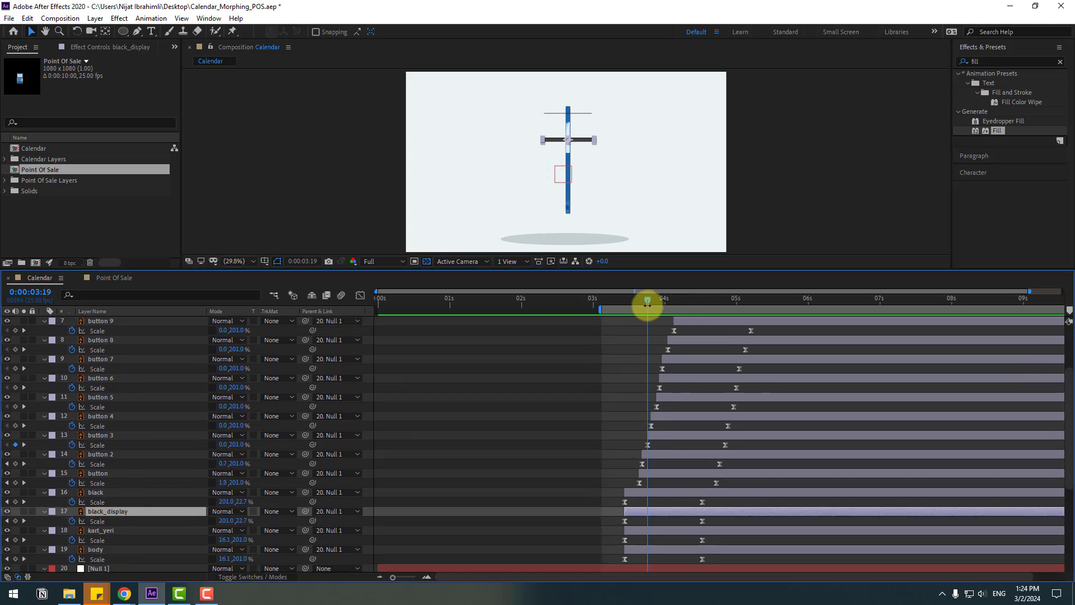
{"action": "left_click_drag", "start_coordinate": [647, 513], "coordinate": [676, 534]}
{"action": "left_click", "coordinate": [106, 529]}
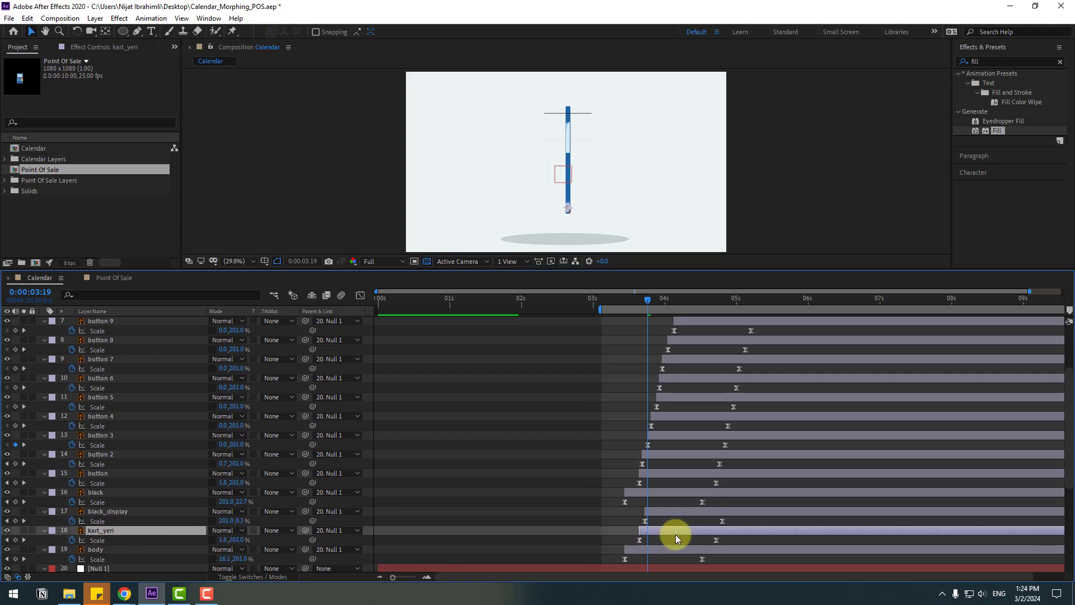
{"action": "key", "text": "space"}
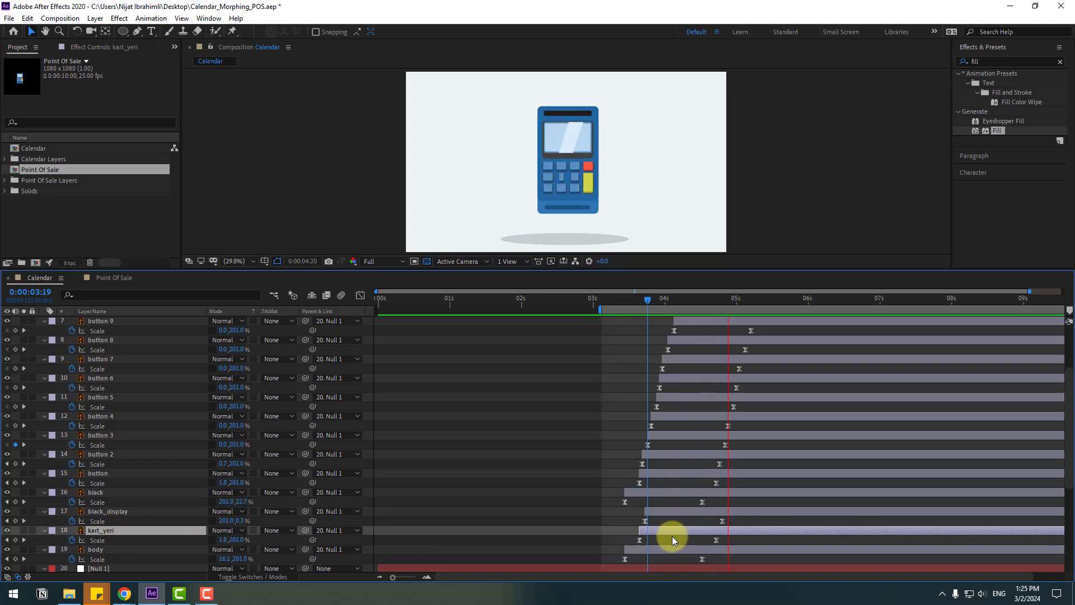
{"action": "key", "text": "space"}
{"action": "key", "text": "space"}
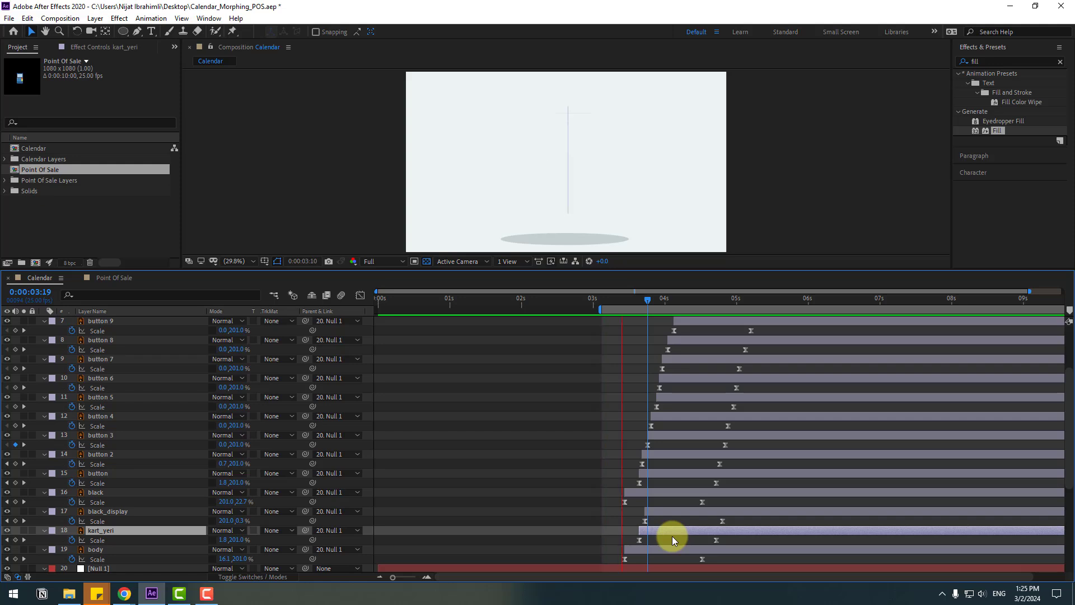
{"action": "key", "text": "space"}
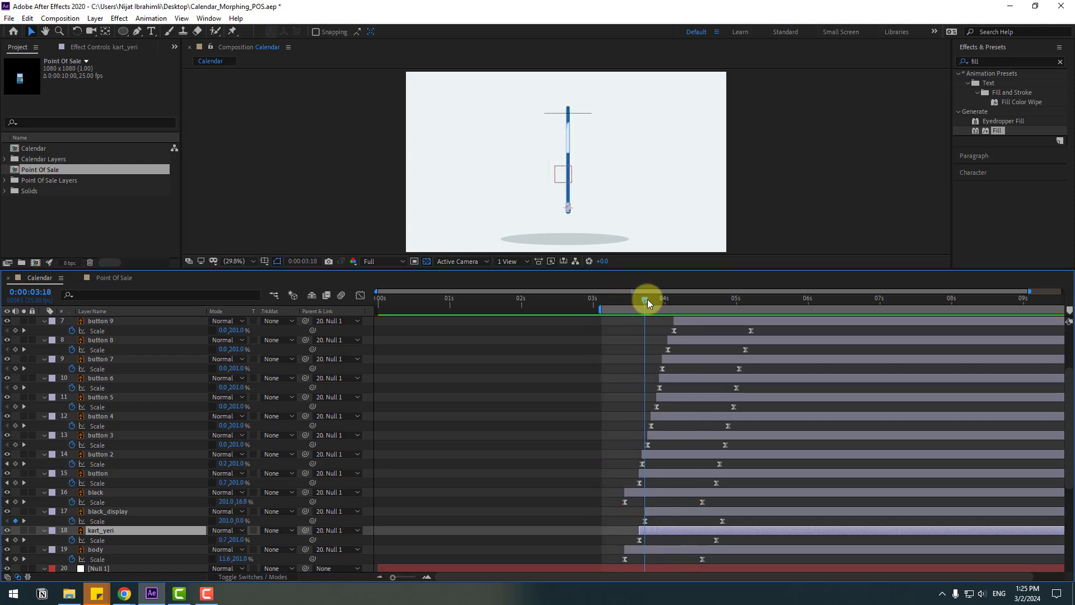
- Delay the black layer's scale-in animation and check the morph partway through
{"action": "left_click", "coordinate": [553, 114]}
{"action": "left_click", "coordinate": [553, 114]}
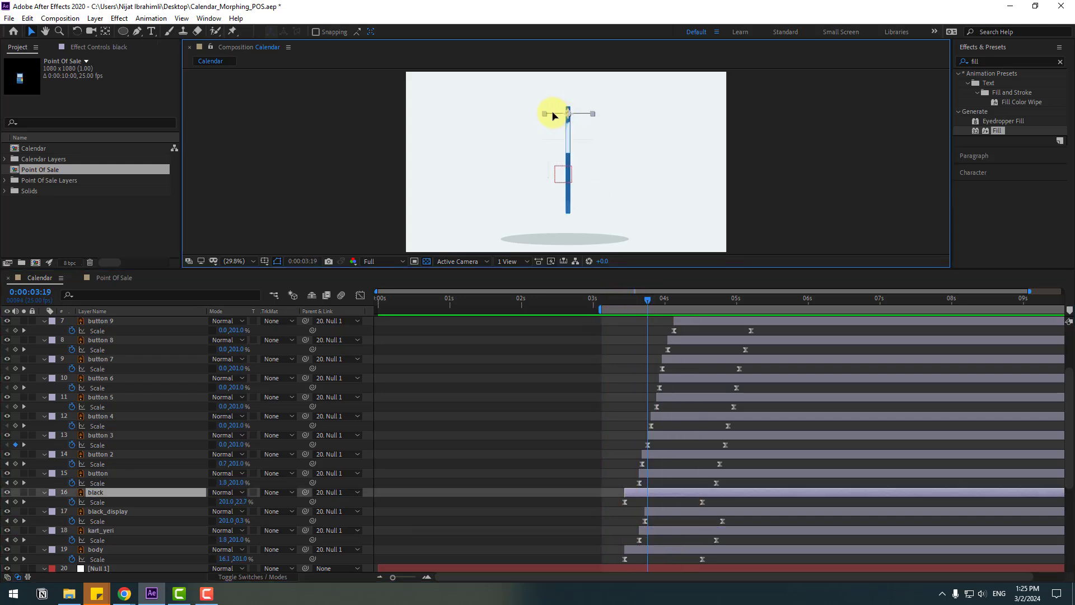
{"action": "left_click_drag", "start_coordinate": [661, 492], "coordinate": [689, 500]}
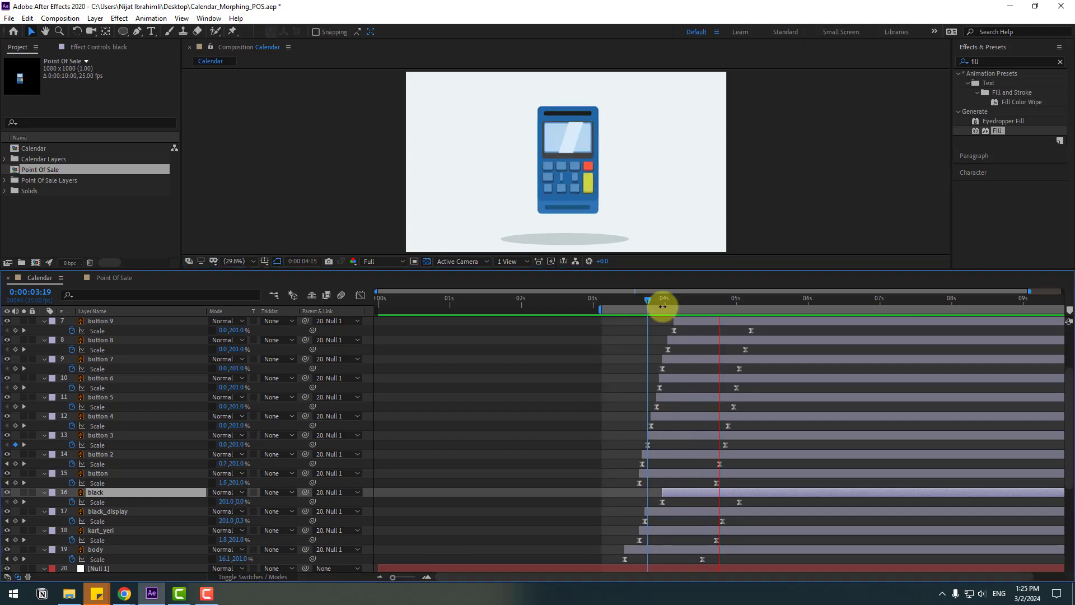
{"action": "mouse_move", "coordinate": [658, 303]}
{"action": "left_mouse_down"}
{"action": "mouse_move", "coordinate": [640, 297]}
{"action": "mouse_move", "coordinate": [657, 298]}
{"action": "left_mouse_up"}
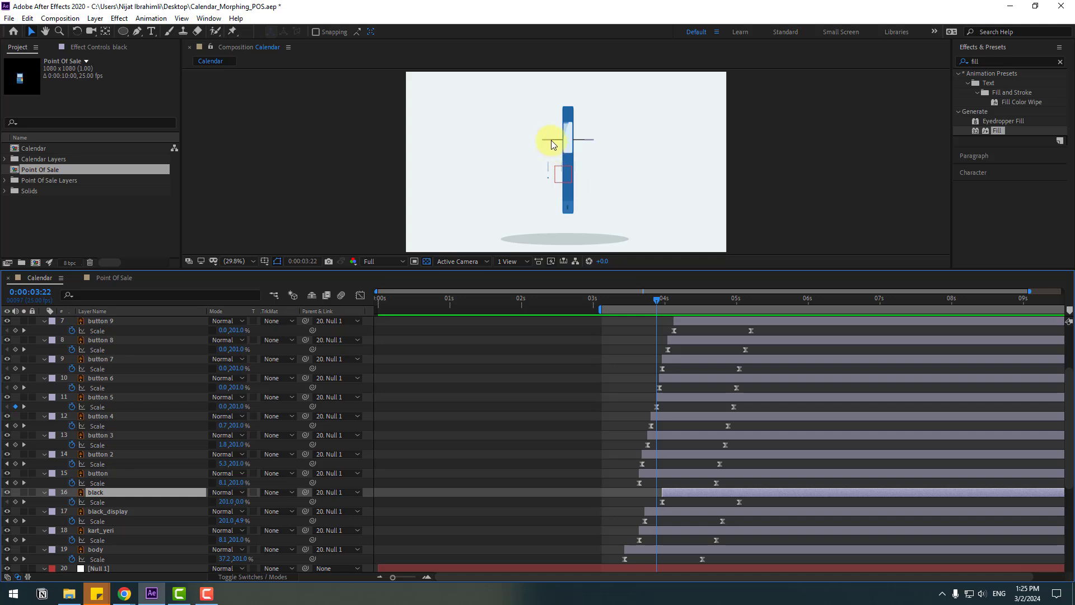
- Fine-tune black_display's start near 4 s, preview, and scrub to 0:00:04:03
{"action": "left_click", "coordinate": [548, 140]}
{"action": "left_click_drag", "start_coordinate": [659, 512], "coordinate": [694, 516]}
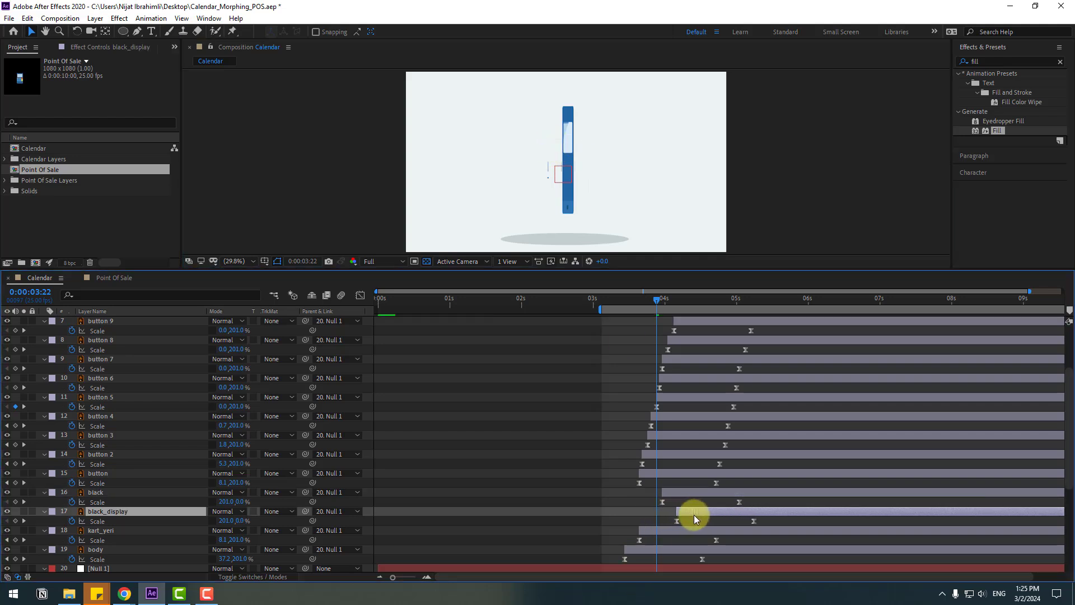
{"action": "key", "text": "space"}
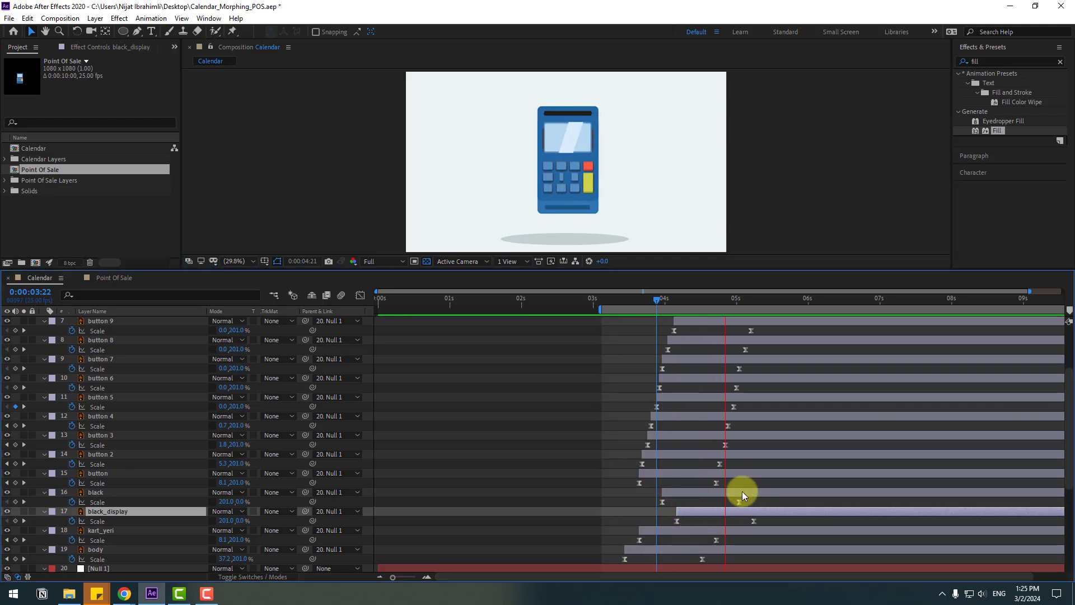
{"action": "key", "text": "space"}
{"action": "left_click_drag", "start_coordinate": [700, 516], "coordinate": [688, 513]}
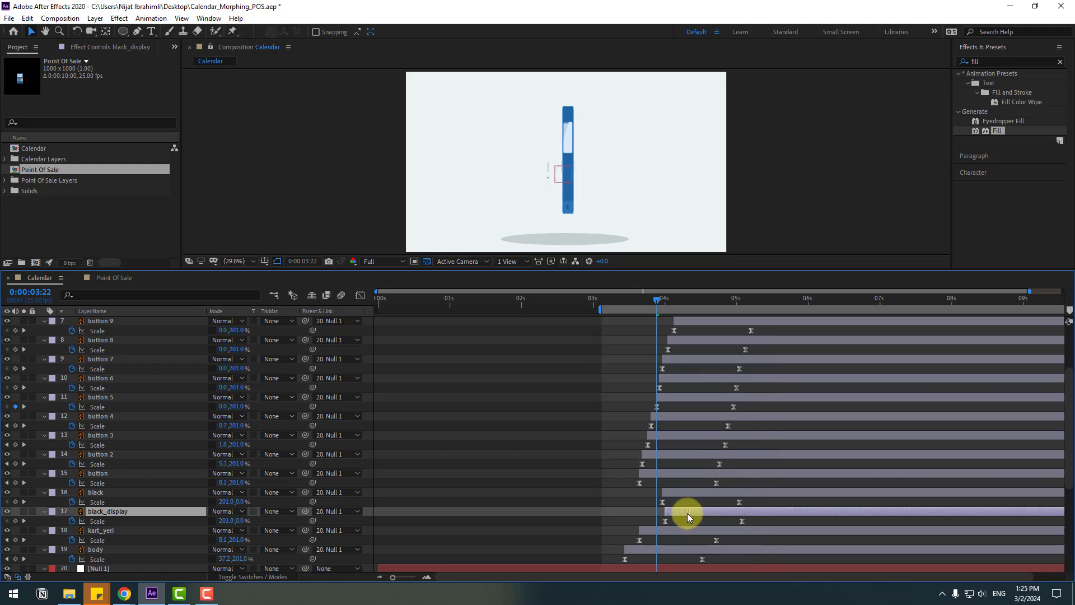
{"action": "key", "text": "space"}
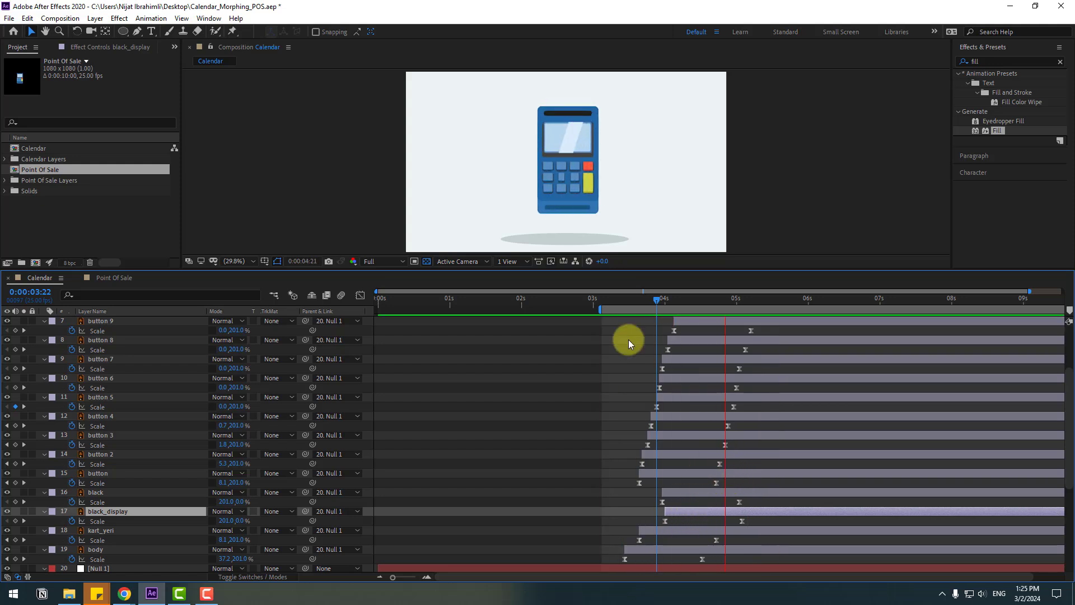
{"action": "left_click_drag", "start_coordinate": [638, 297], "coordinate": [676, 304]}
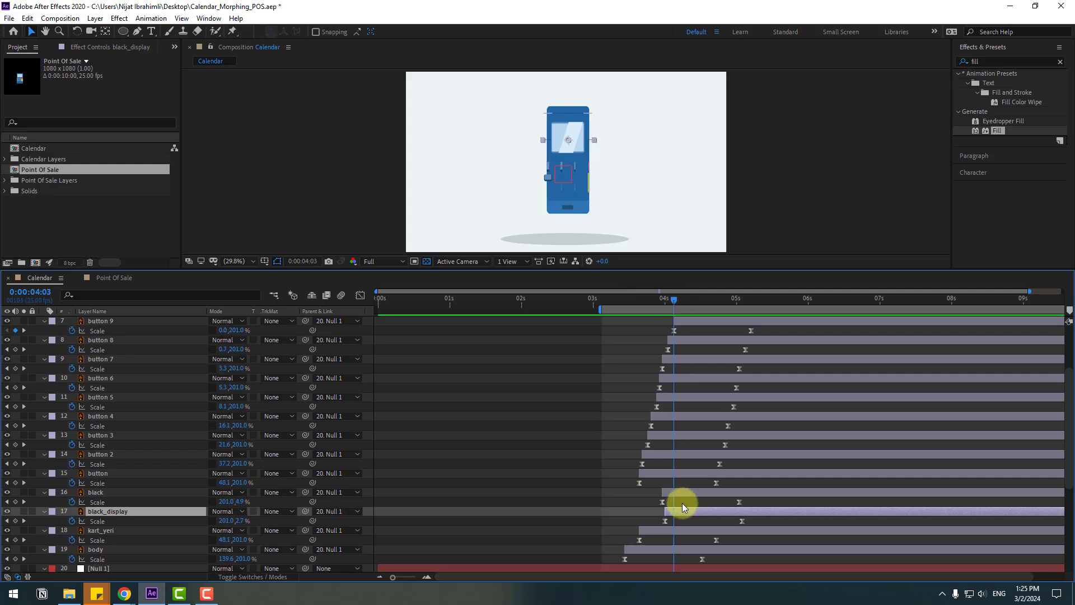
- Delay layers button through button 11 by a few frames, checking at 0:00:04:00
{"action": "left_click", "coordinate": [99, 474]}
{"action": "scroll", "coordinate": [112, 426], "scroll_direction": "up", "scroll_amount": 3}
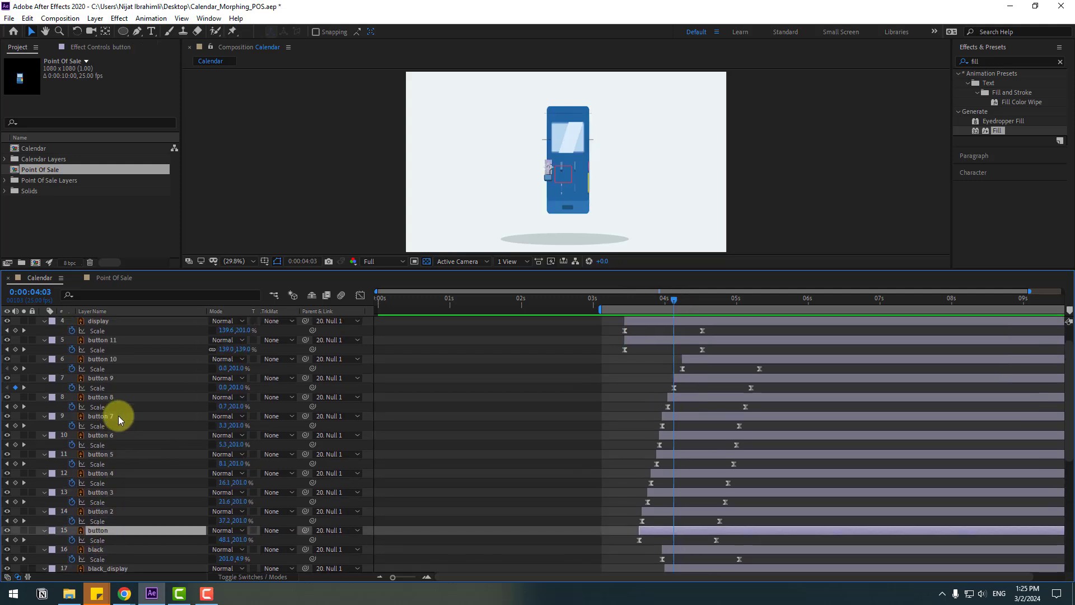
{"action": "left_click", "coordinate": [106, 339], "text": "shift"}
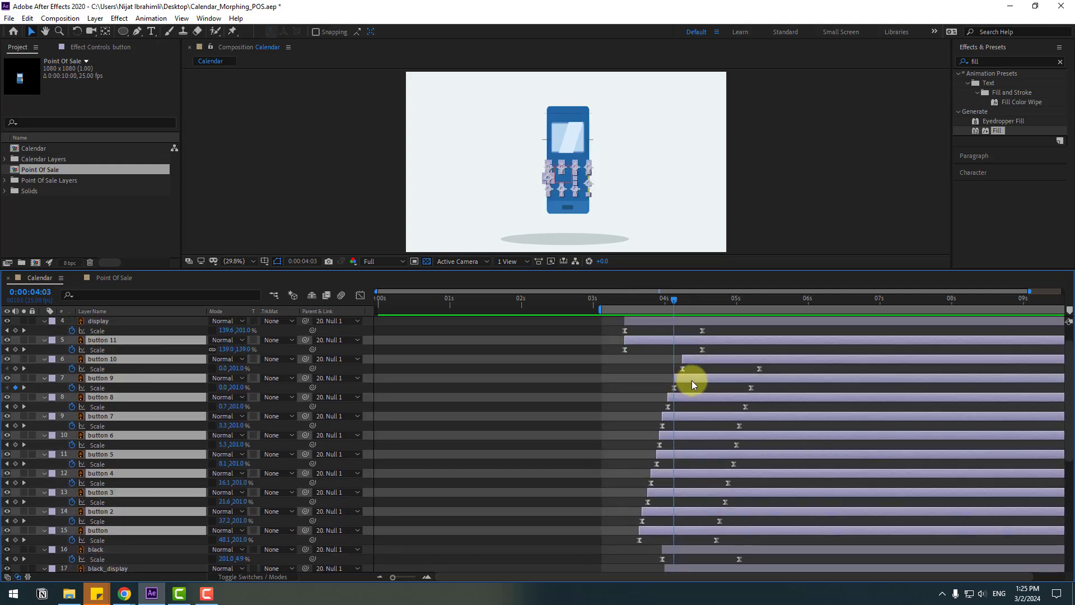
{"action": "left_click_drag", "start_coordinate": [691, 381], "coordinate": [708, 385]}
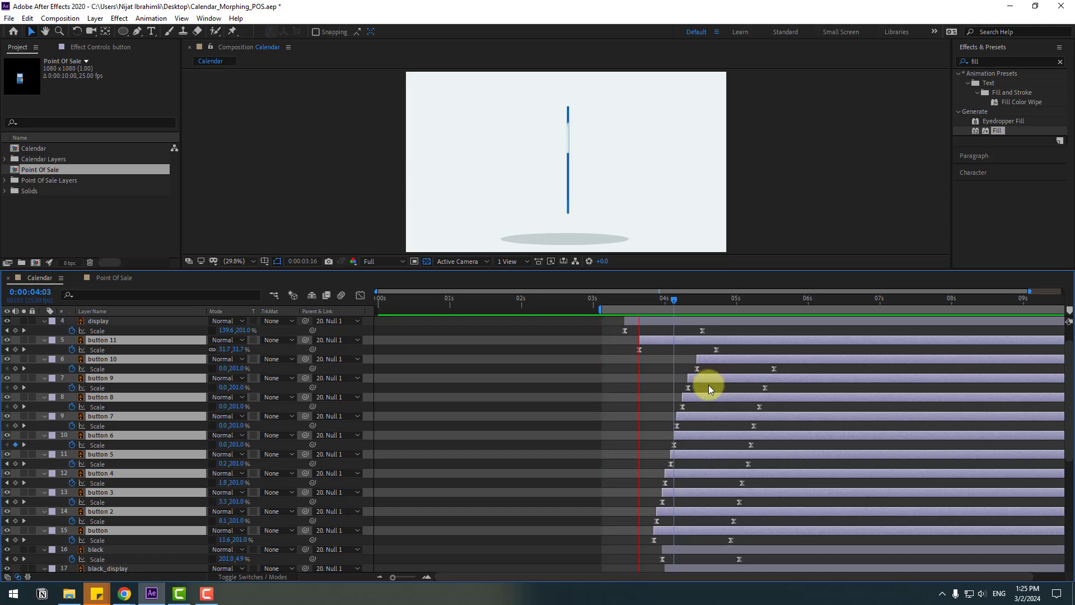
{"action": "left_click", "coordinate": [663, 303]}
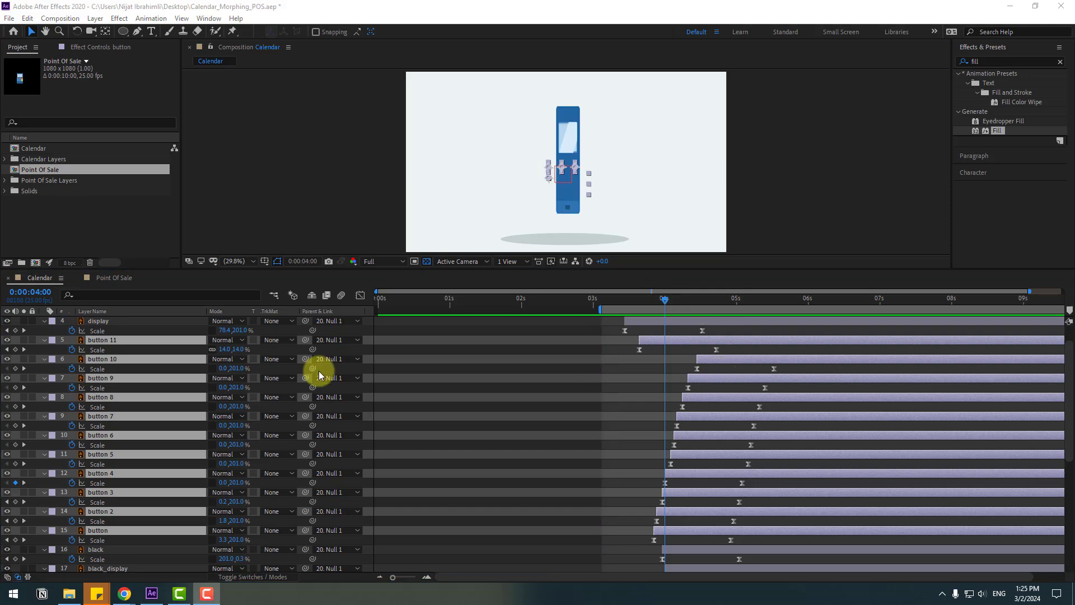
- Collapse the display and button layers' Scale properties
{"action": "scroll", "coordinate": [91, 355], "scroll_direction": "up", "scroll_amount": 1}
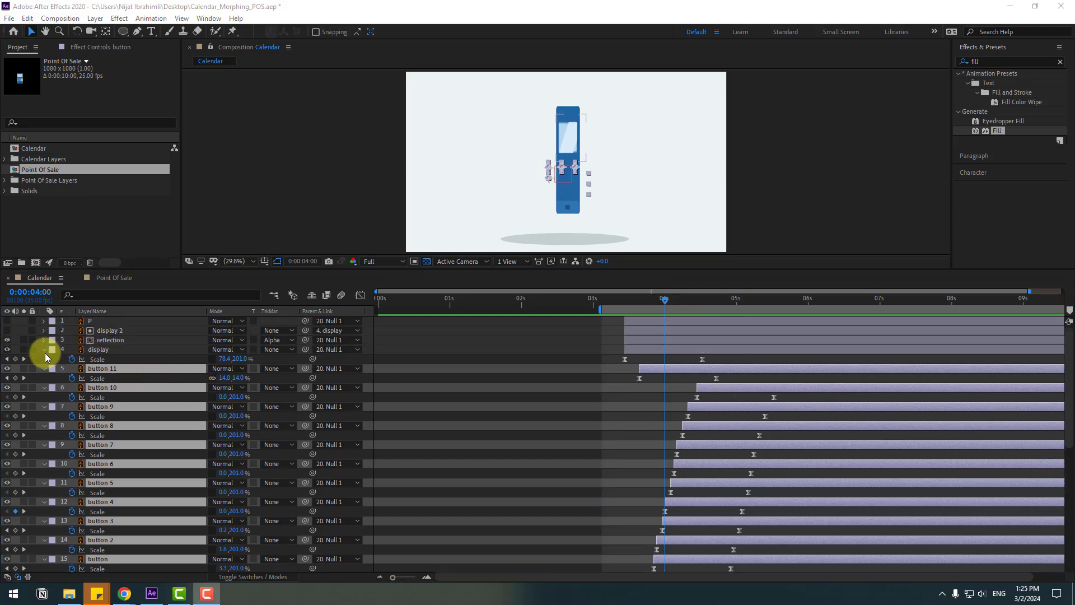
{"action": "left_click", "coordinate": [45, 350]}
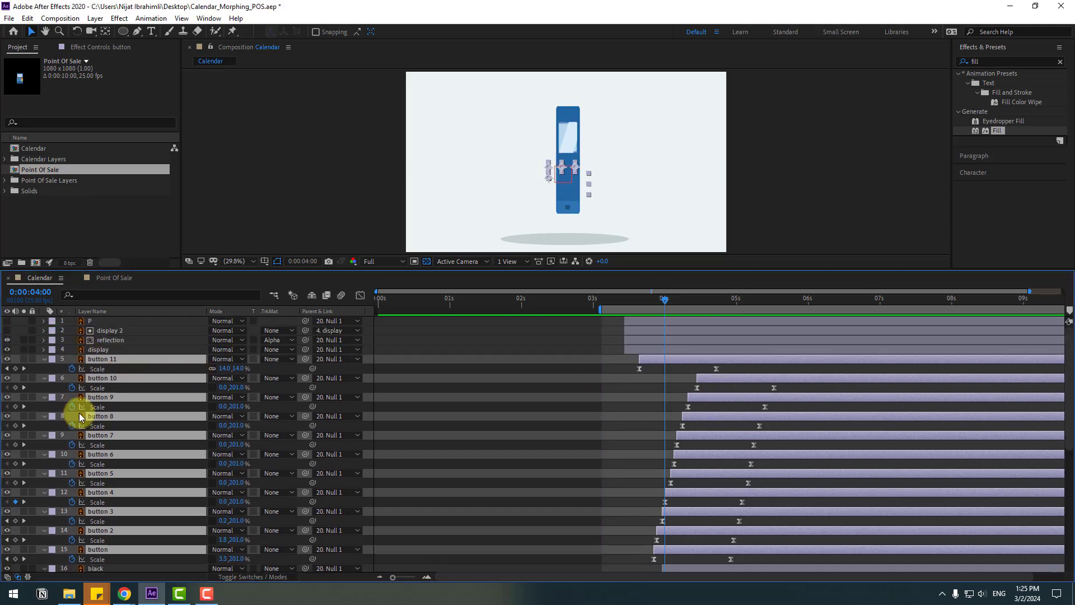
{"action": "left_click", "coordinate": [43, 361]}
- Collapse the remaining parts' Scale properties and select every POS layer from 1 to body
{"action": "left_click", "coordinate": [91, 463]}
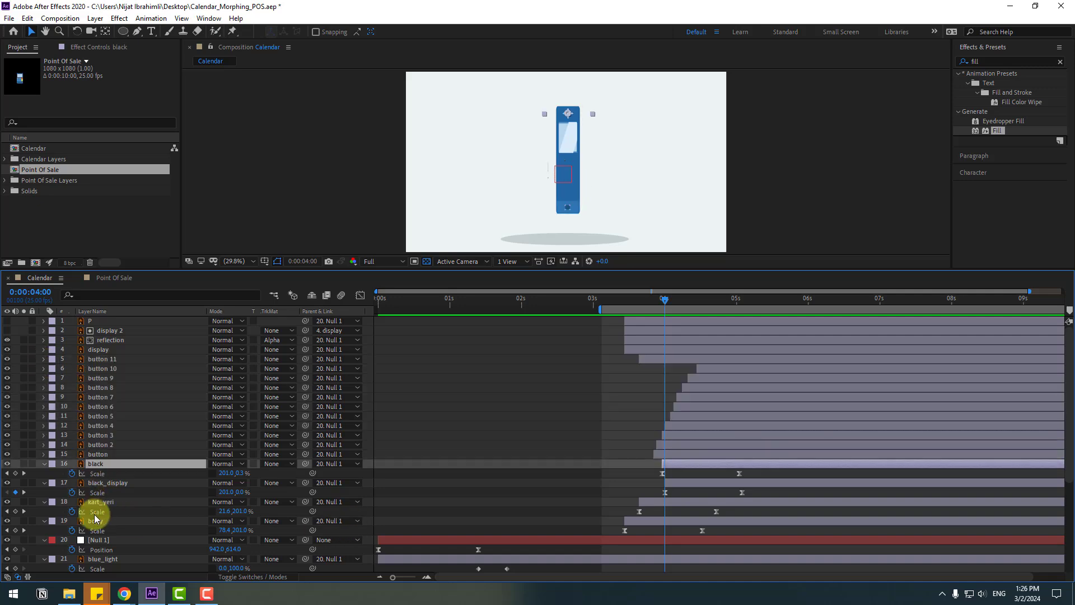
{"action": "left_click", "coordinate": [95, 518], "text": "shift"}
{"action": "left_click", "coordinate": [44, 463]}
{"action": "left_click", "coordinate": [95, 492]}
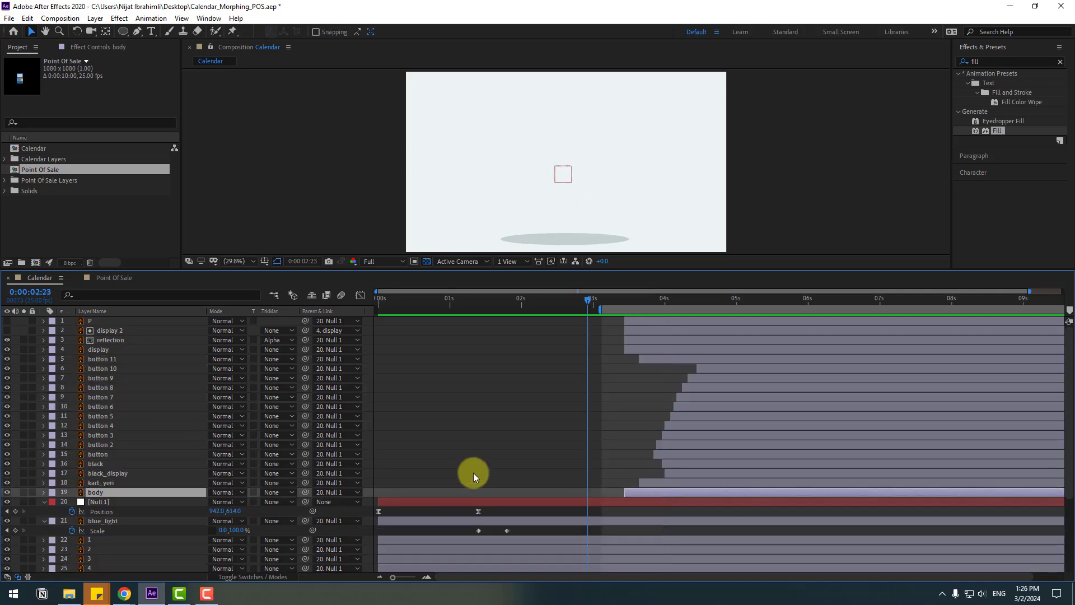
{"action": "left_click", "coordinate": [473, 473]}
{"action": "left_click", "coordinate": [103, 493]}
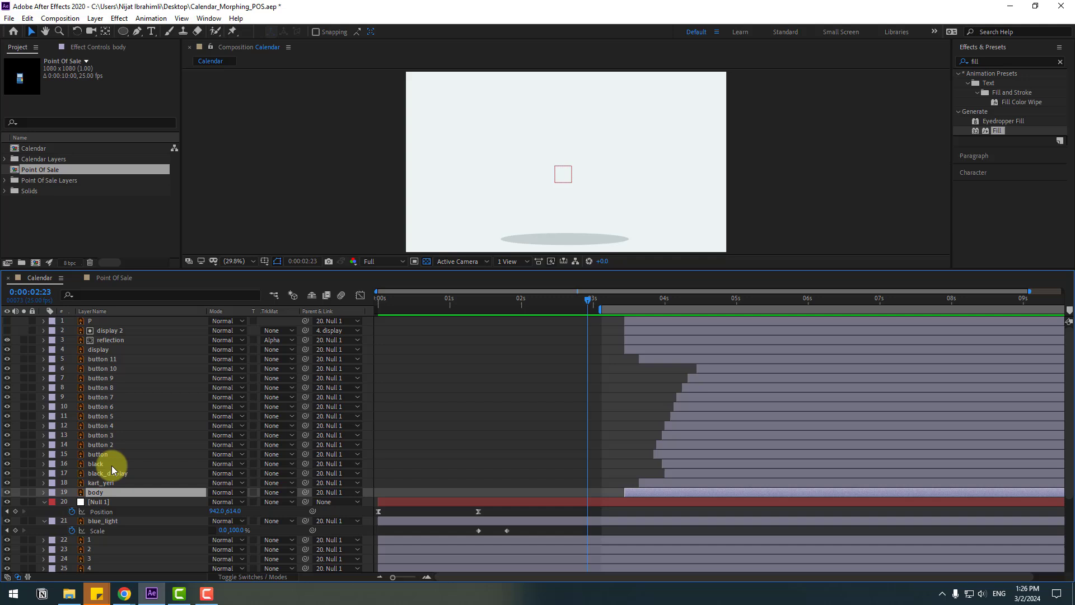
{"action": "left_click", "coordinate": [100, 322], "text": "shift"}
- Move all POS parts to start around 0:00:01:24 and preview the calendar-to-POS morph
{"action": "left_click_drag", "start_coordinate": [497, 304], "coordinate": [519, 307]}
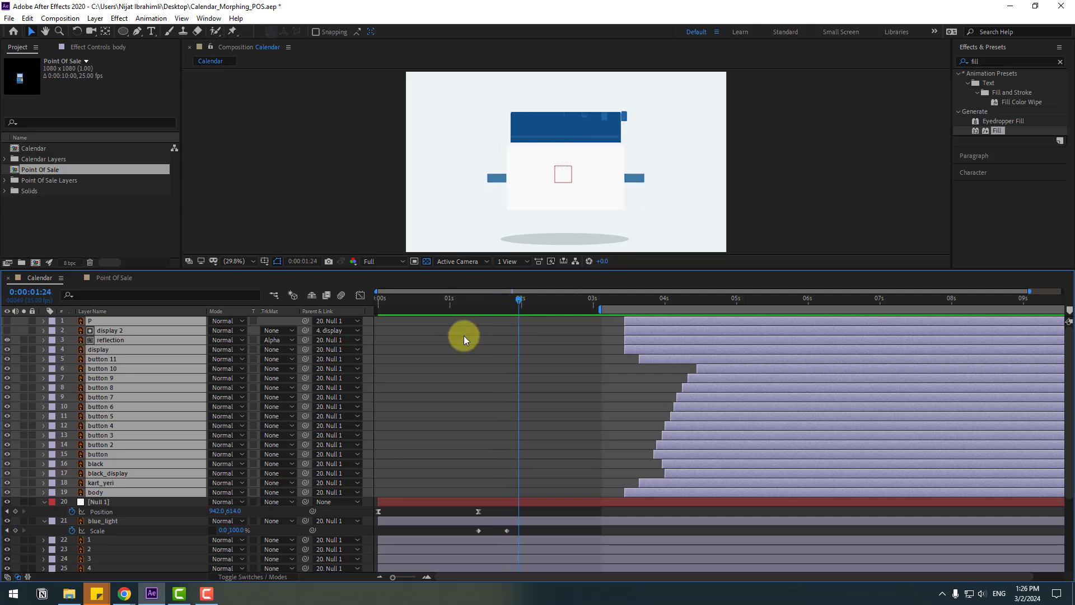
{"action": "left_click_drag", "start_coordinate": [637, 320], "coordinate": [444, 303]}
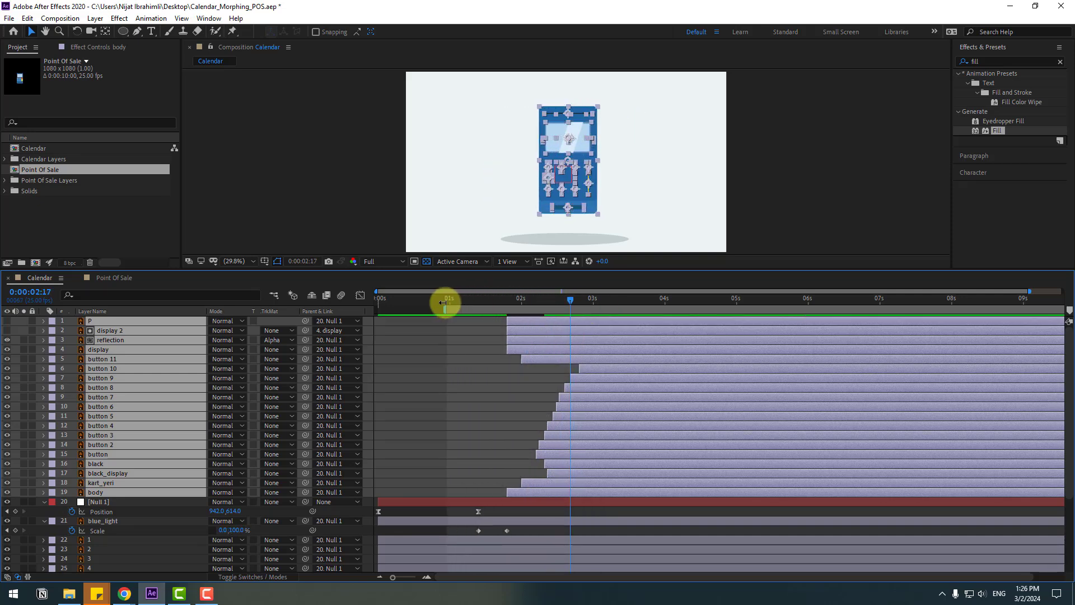
{"action": "key", "text": "space"}
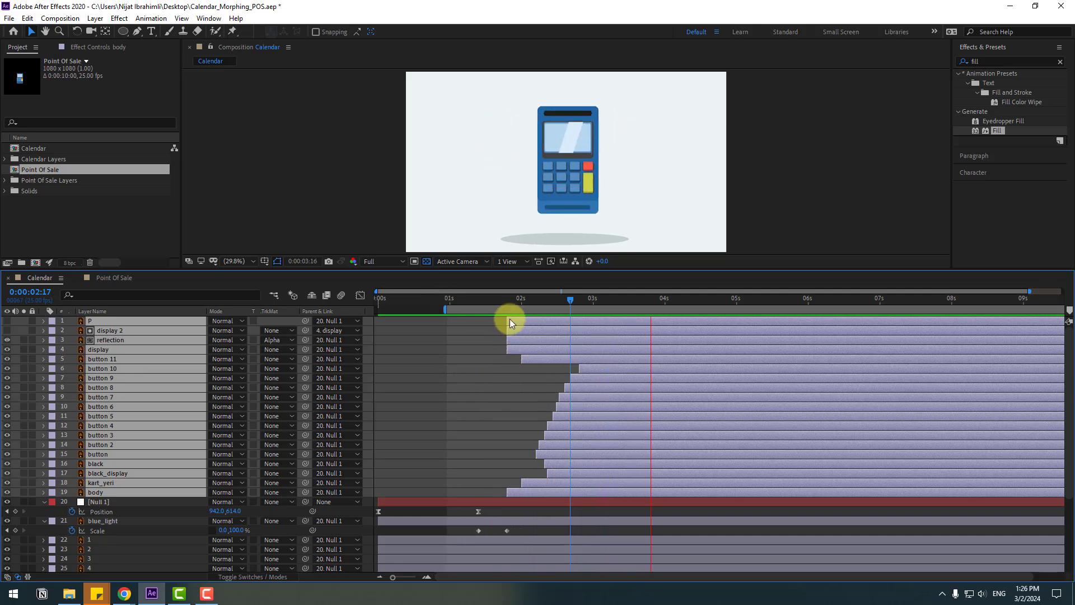
{"action": "left_click_drag", "start_coordinate": [511, 302], "coordinate": [530, 320]}
{"action": "key", "text": "space"}
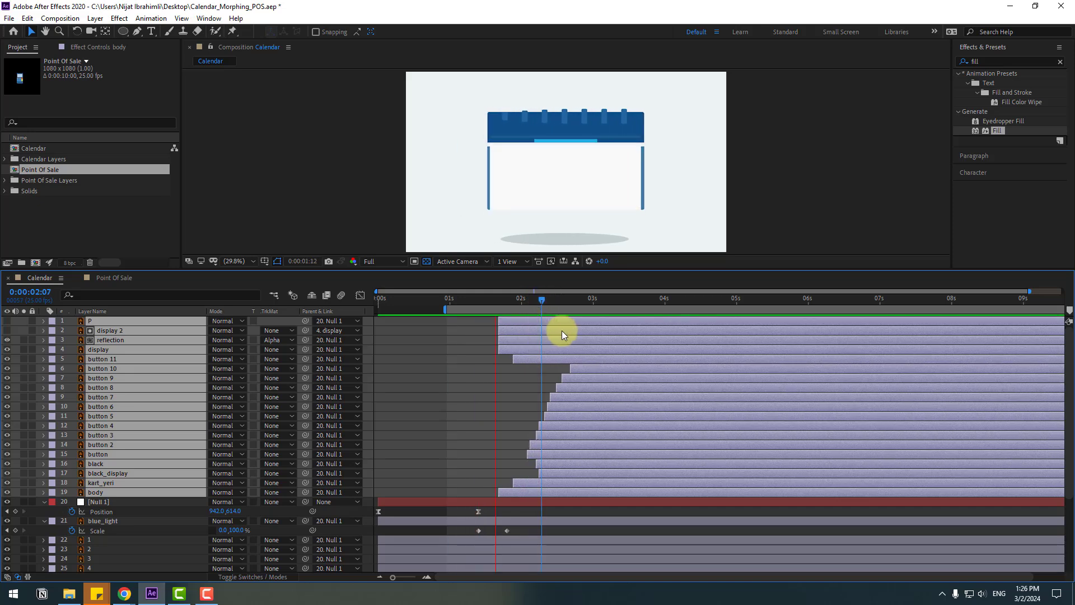
{"action": "key", "text": "space"}
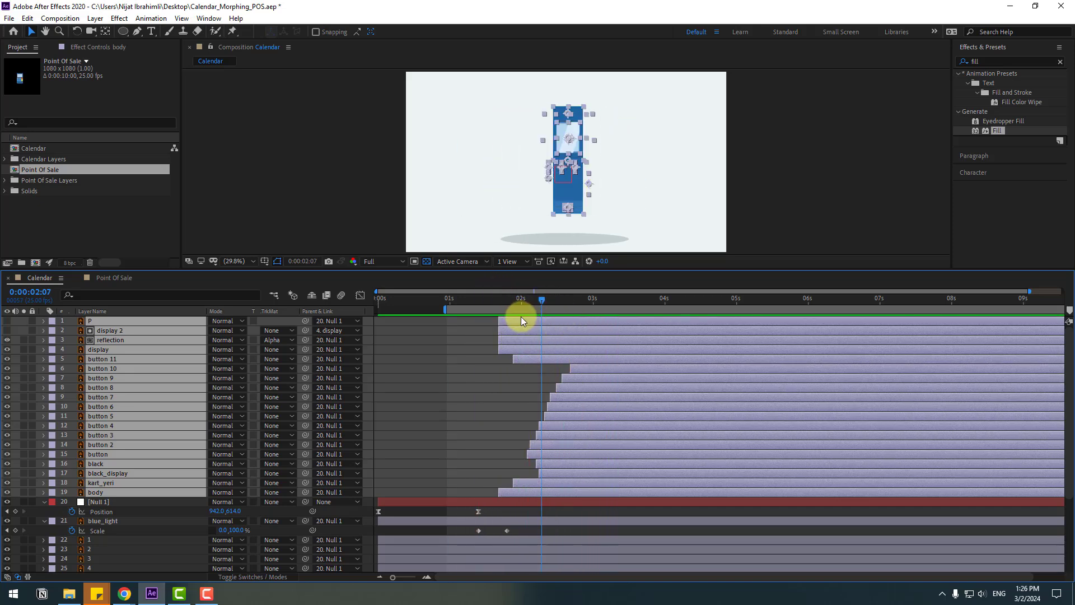
- Nudge the POS parts a few frames earlier and review the morph around 2 seconds
{"action": "left_click_drag", "start_coordinate": [521, 321], "coordinate": [513, 319]}
{"action": "key", "text": "space"}
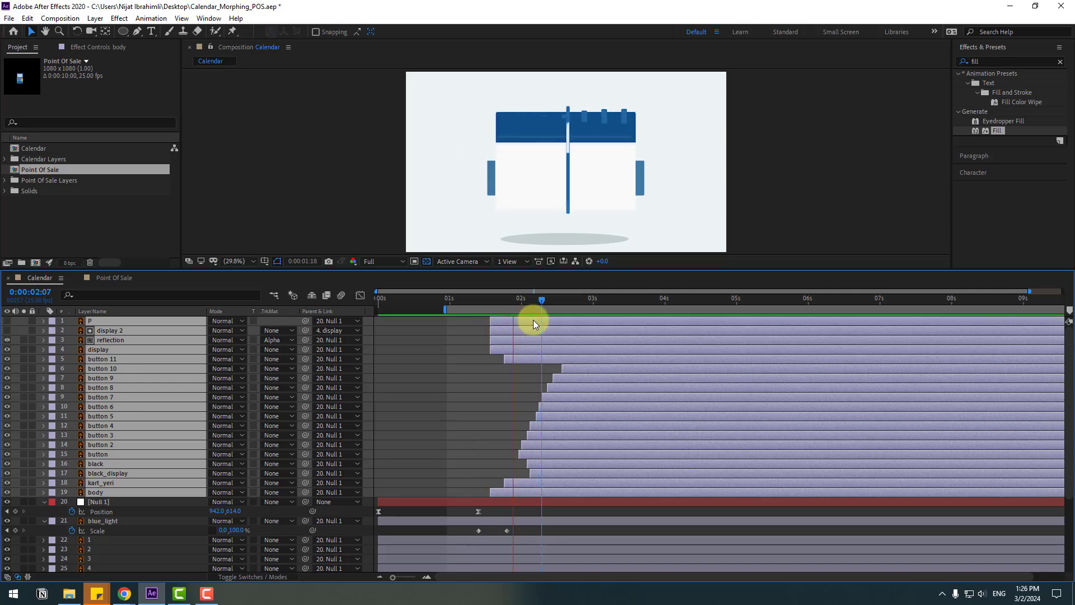
{"action": "left_click", "coordinate": [504, 301]}
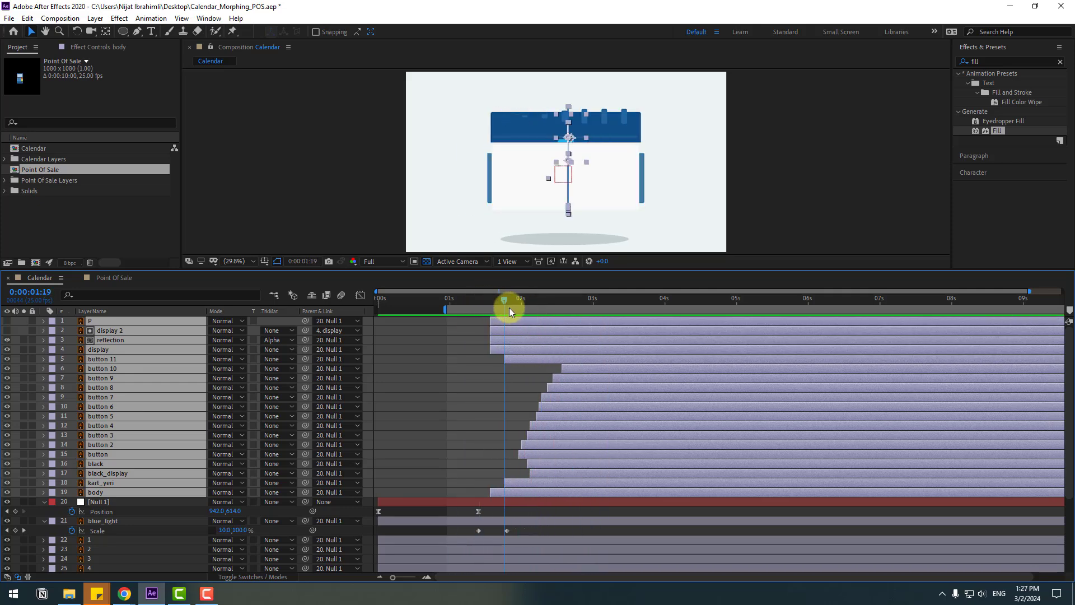
{"action": "left_click_drag", "start_coordinate": [509, 312], "coordinate": [543, 311]}
{"action": "key", "text": "space"}
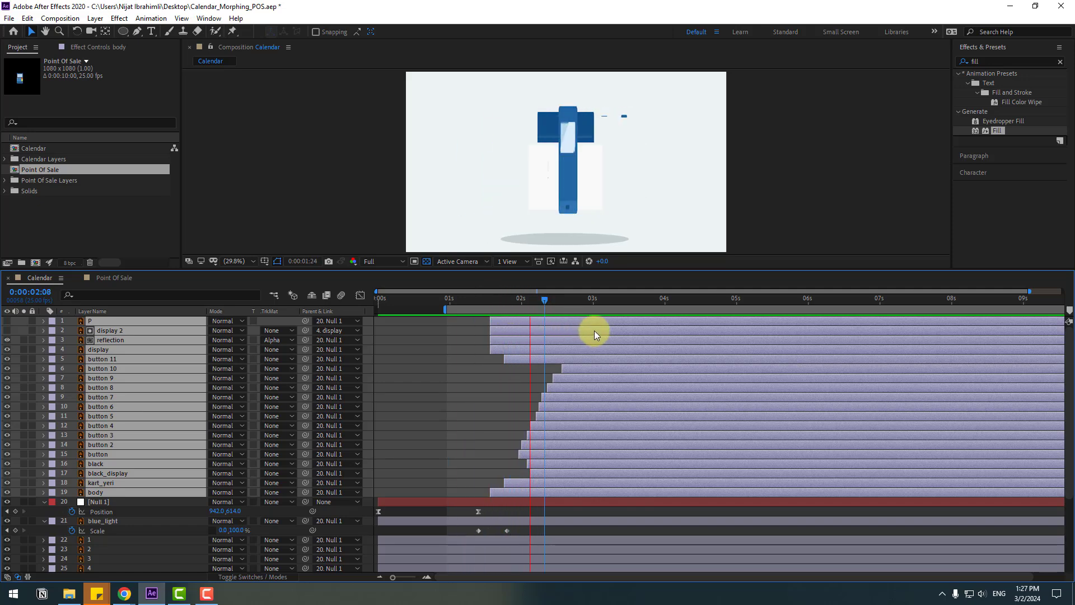
{"action": "key", "text": "space"}
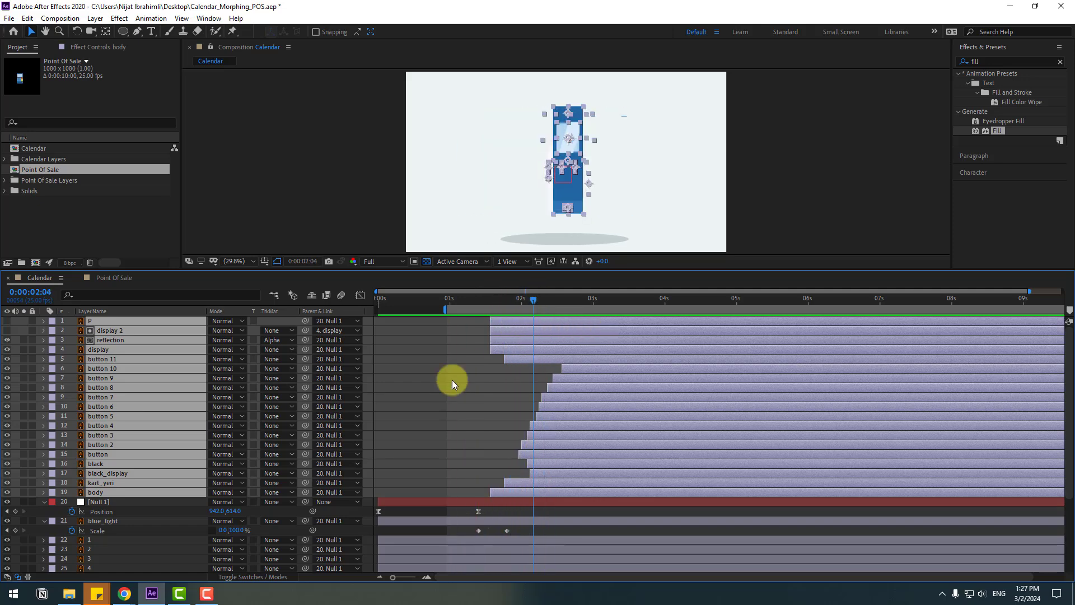
{"action": "left_click", "coordinate": [414, 419]}
{"action": "left_click", "coordinate": [112, 492]}
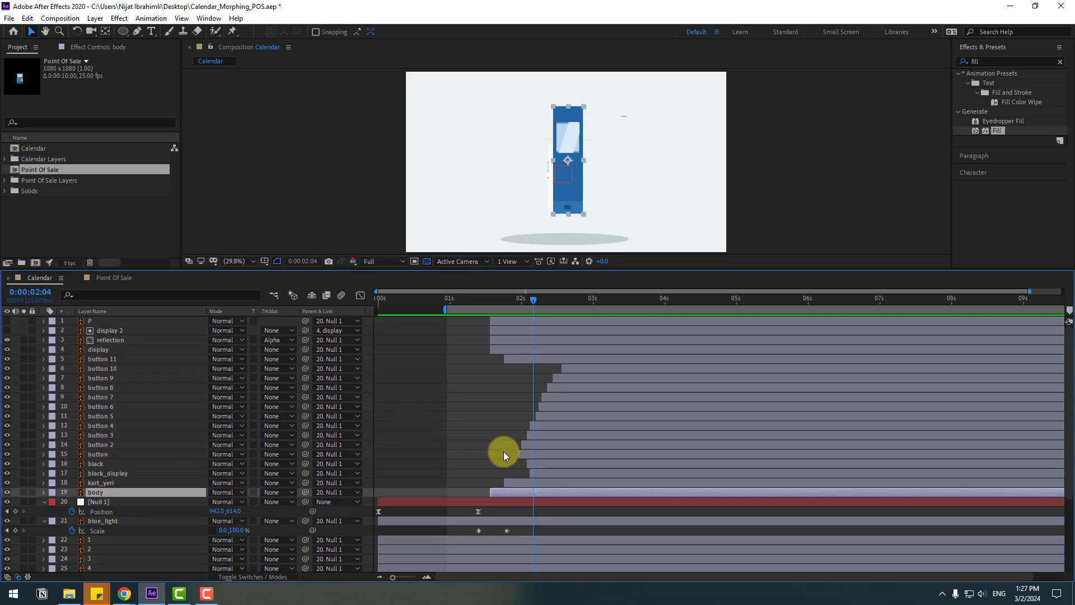
- Lengthen body's left Scale keyframe influence so its speed peaks near 400 %/sec instead of 520
{"action": "key", "text": "s"}
{"action": "left_click", "coordinate": [577, 502]}
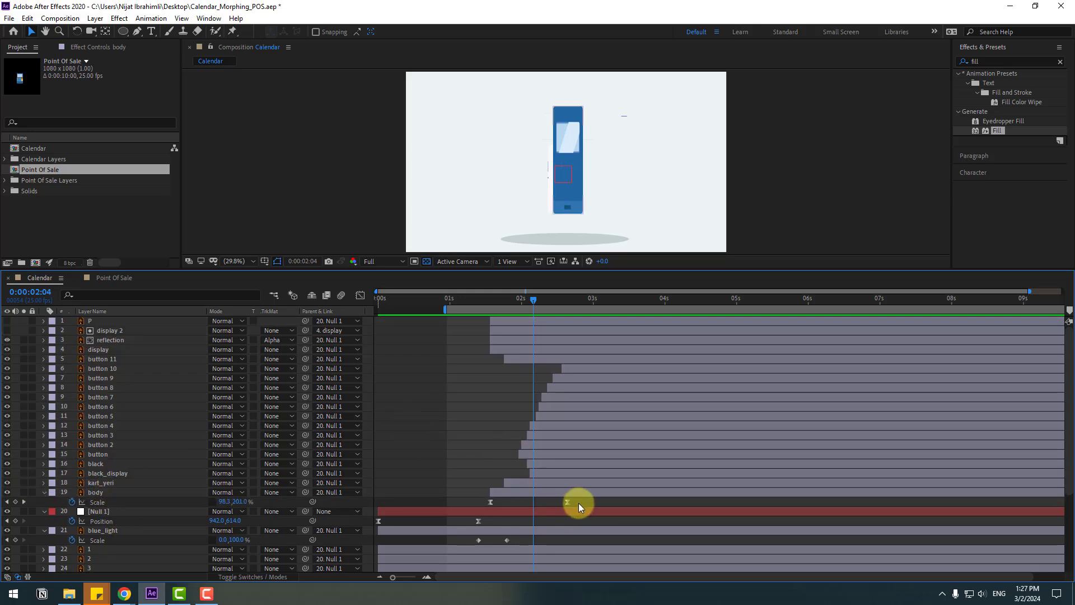
{"action": "left_click_drag", "start_coordinate": [580, 503], "coordinate": [485, 504]}
{"action": "left_click", "coordinate": [360, 296]}
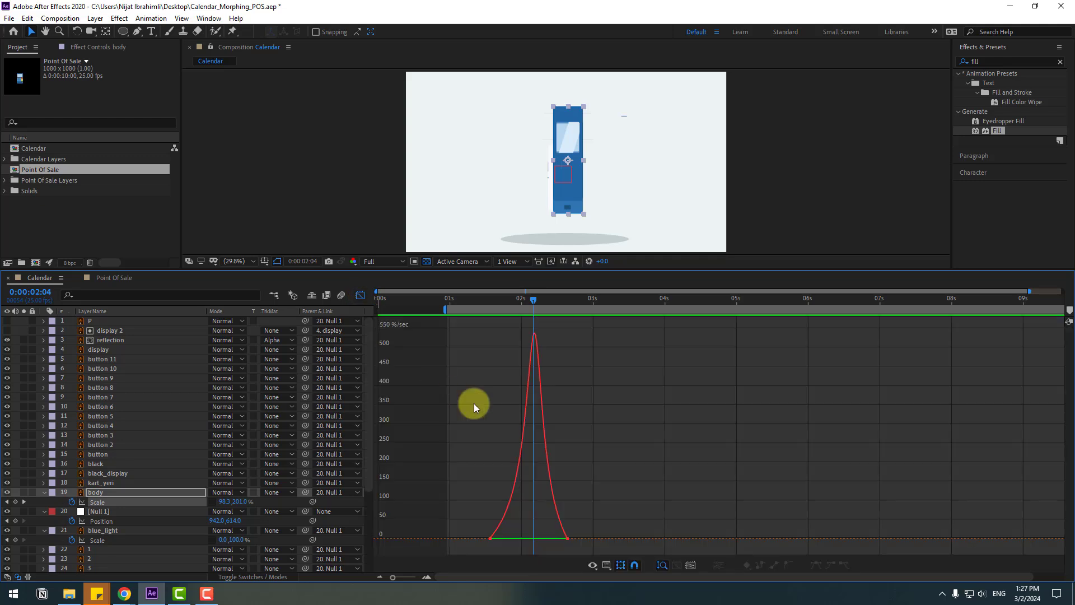
{"action": "key", "text": "equal"}
{"action": "left_click", "coordinate": [447, 538]}
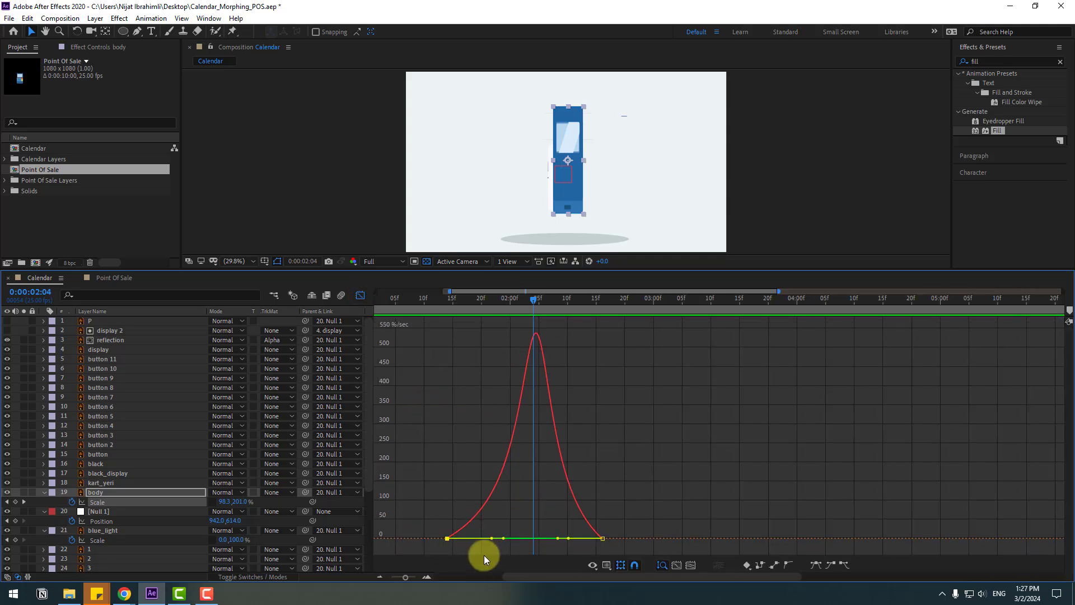
{"action": "mouse_move", "coordinate": [493, 540]}
{"action": "left_mouse_down"}
{"action": "mouse_move", "coordinate": [504, 541]}
{"action": "mouse_move", "coordinate": [489, 540]}
{"action": "left_mouse_up"}
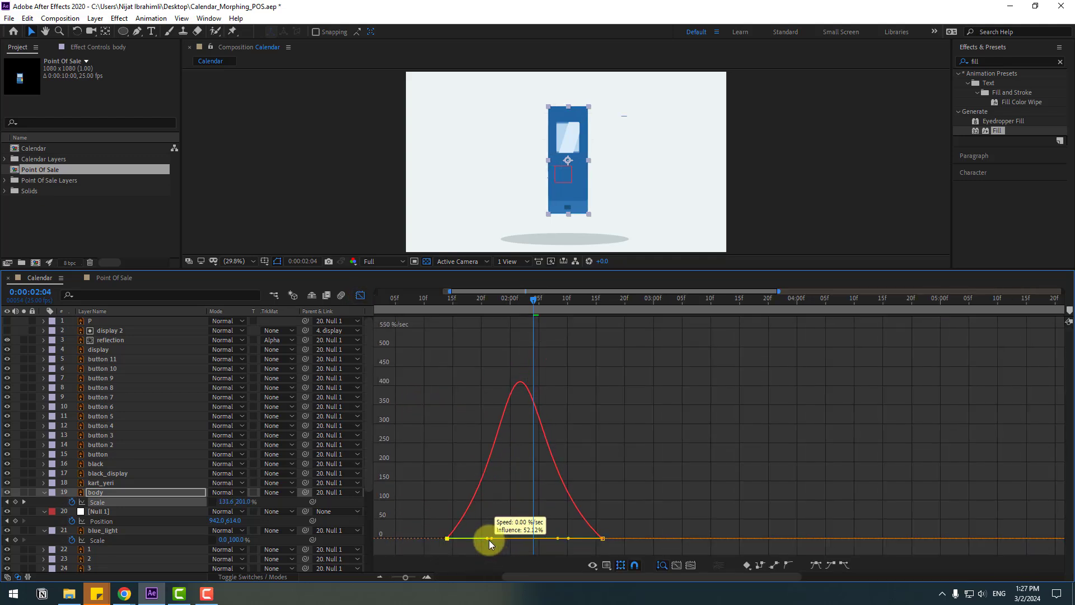
{"action": "key", "text": "minus"}
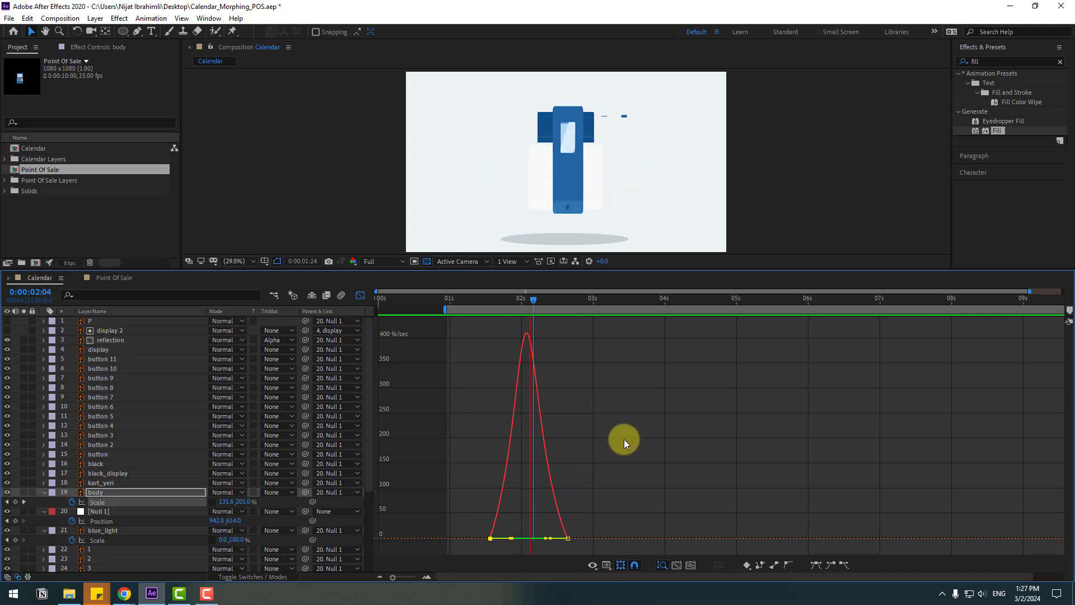
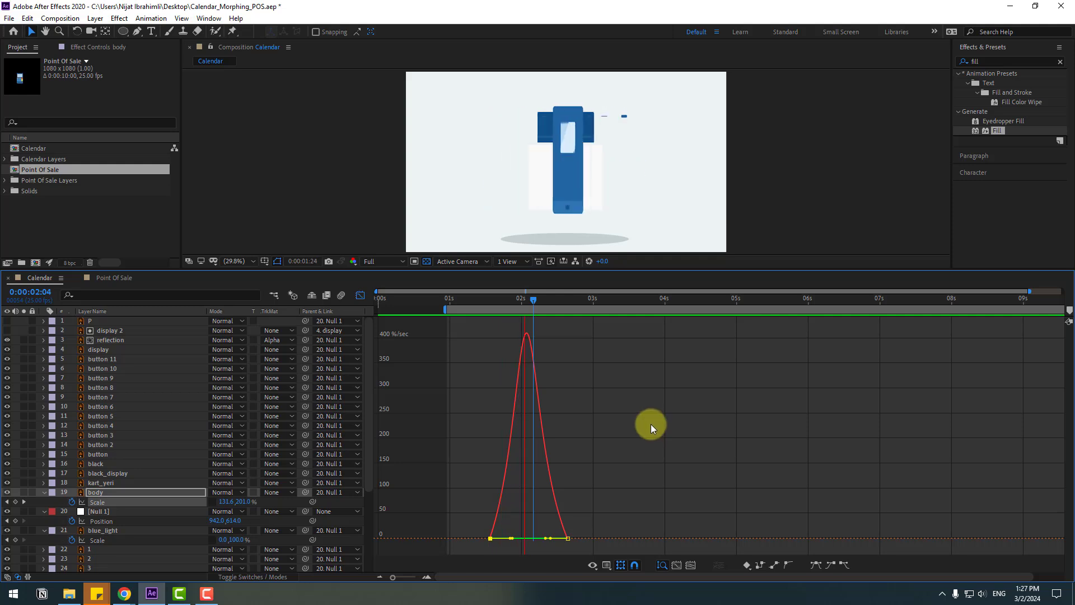
- Leave the Graph Editor and drag the body's second Scale keyframe earlier
{"action": "key", "text": "space"}
{"action": "left_click", "coordinate": [360, 295]}
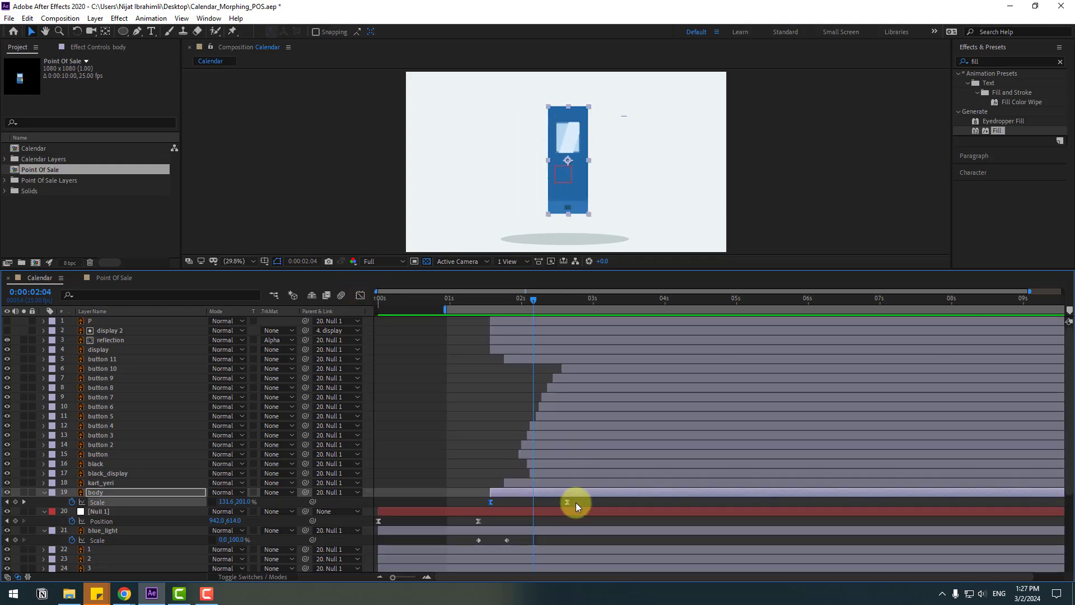
{"action": "left_click_drag", "start_coordinate": [570, 501], "coordinate": [549, 500]}
{"action": "key", "text": "space"}
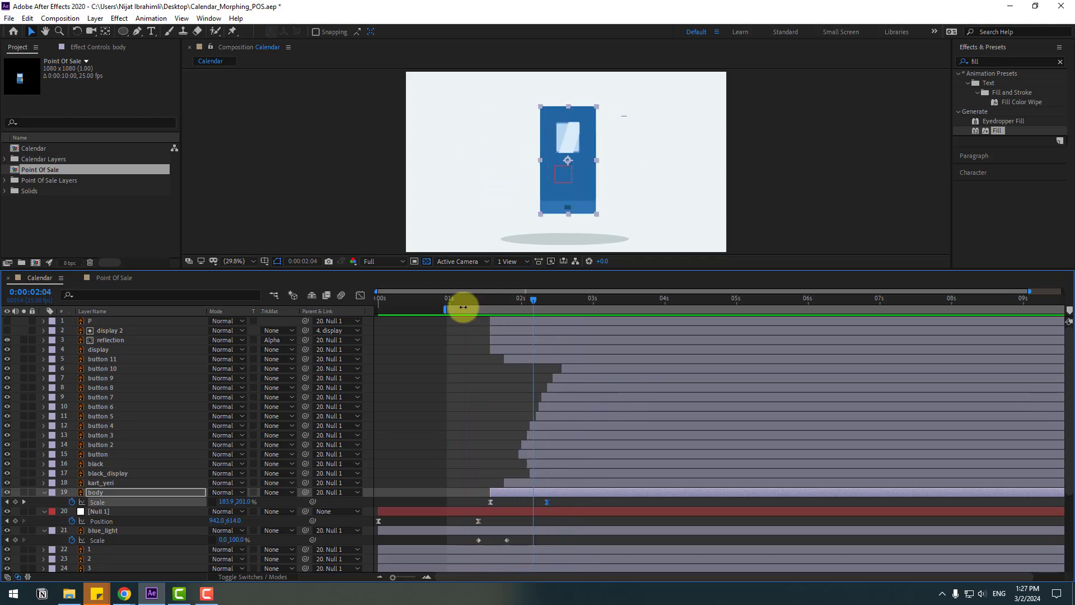
- Preview the calendar-to-terminal morph from 0:00:01:05 to 0:00:03:06, then deselect all layers
{"action": "left_click", "coordinate": [464, 299]}
{"action": "left_click_drag", "start_coordinate": [472, 299], "coordinate": [498, 321]}
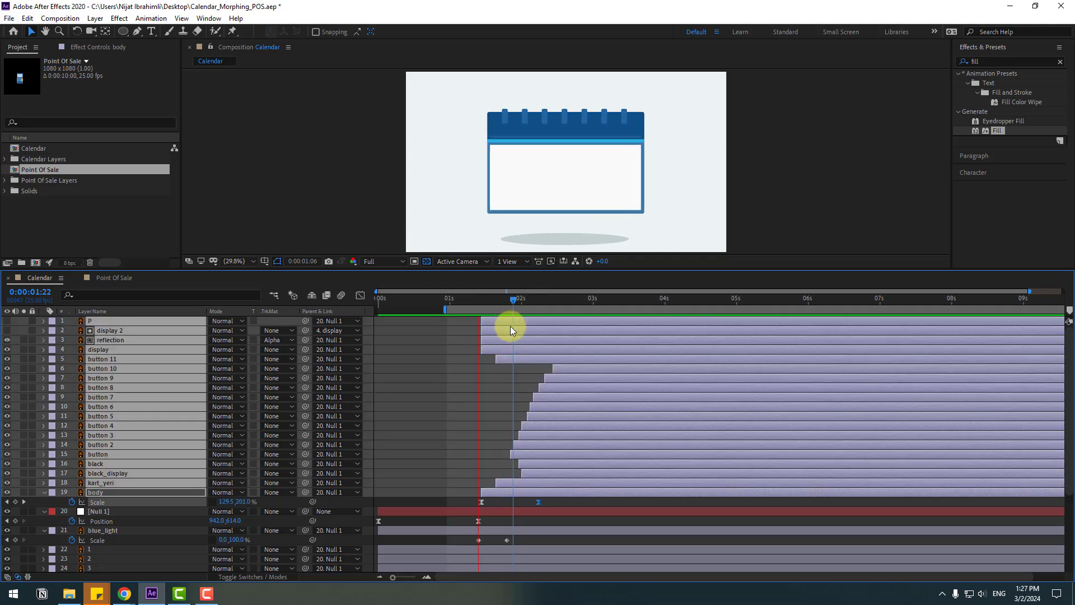
{"action": "key", "text": "space"}
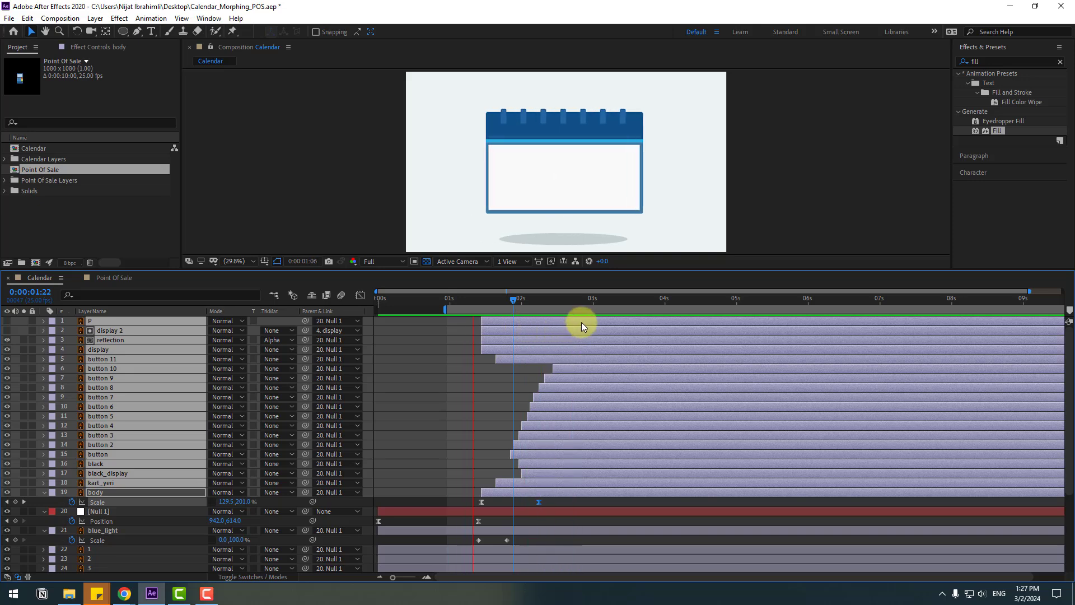
{"action": "key", "text": "space"}
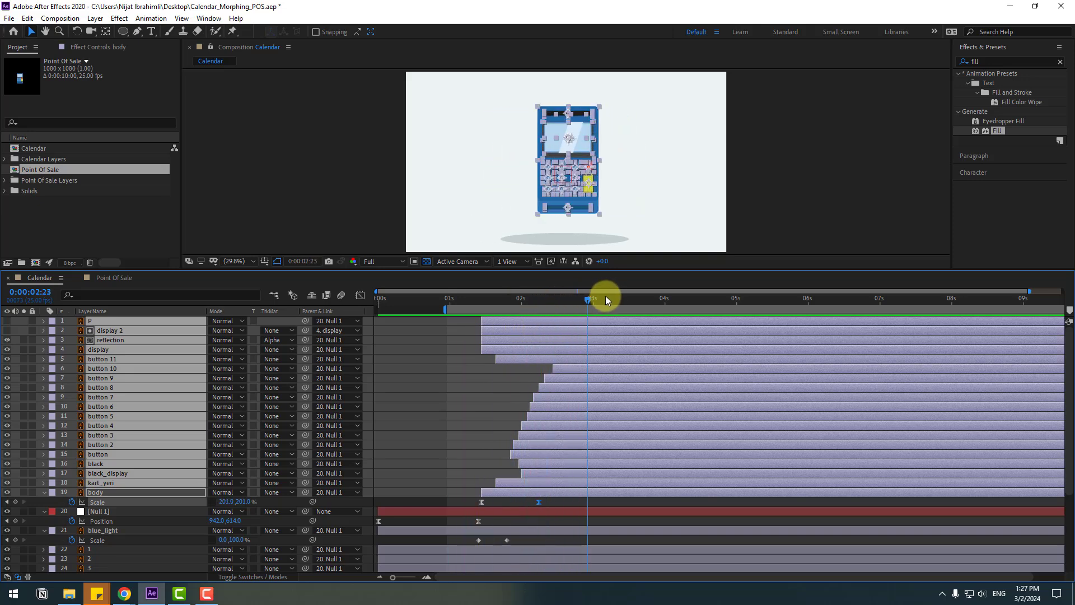
{"action": "left_click", "coordinate": [610, 298]}
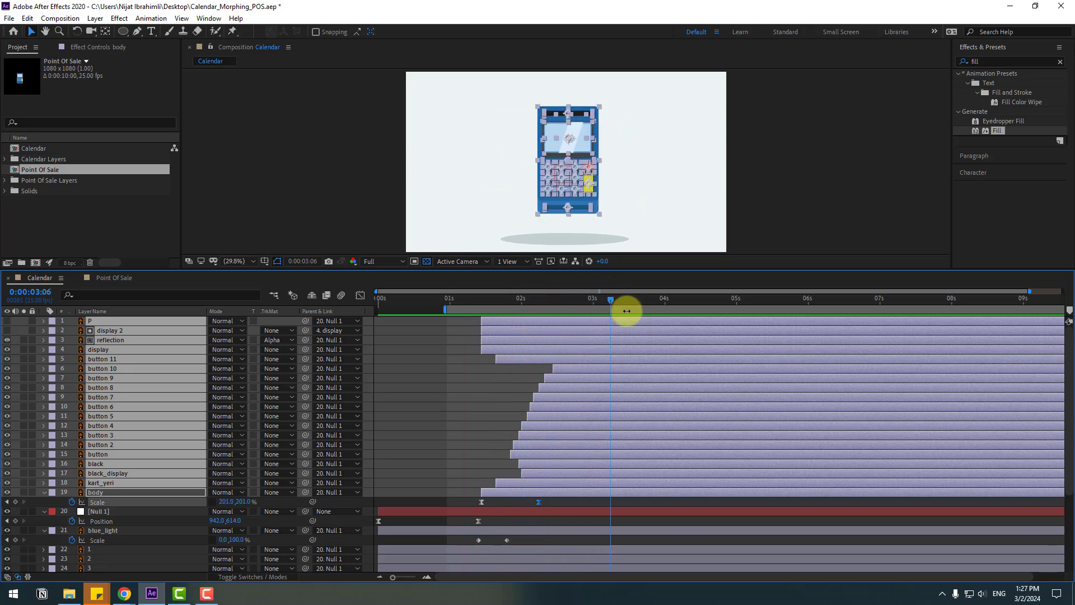
{"action": "left_click", "coordinate": [417, 370]}
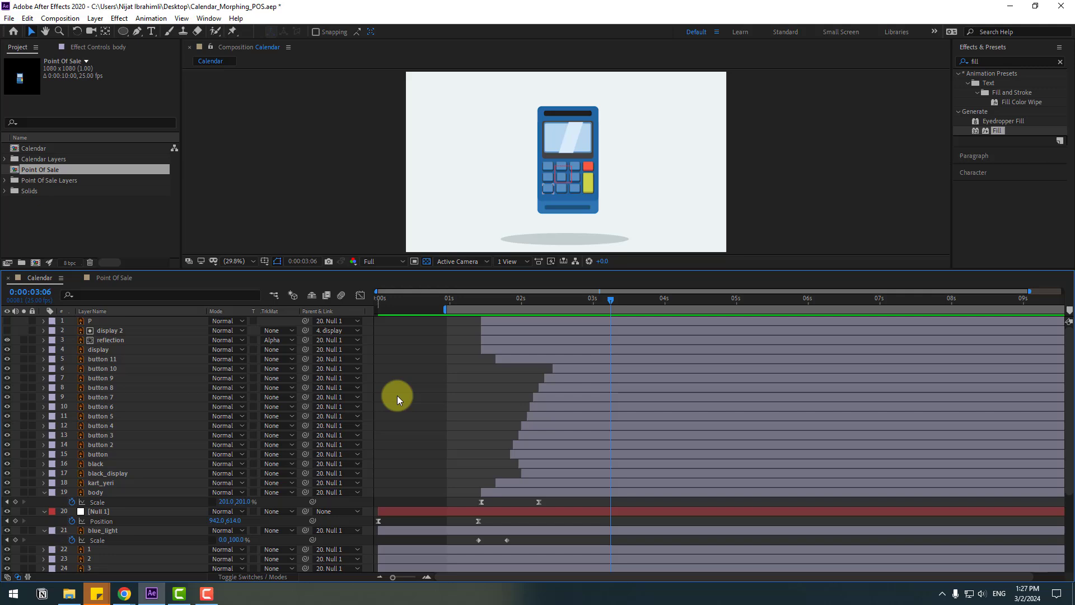
- Collapse the blue_light, Null 1 and body layers and show the Animation Composer 3 panel
{"action": "left_click", "coordinate": [43, 531]}
{"action": "left_click", "coordinate": [43, 511]}
{"action": "left_click", "coordinate": [43, 493]}
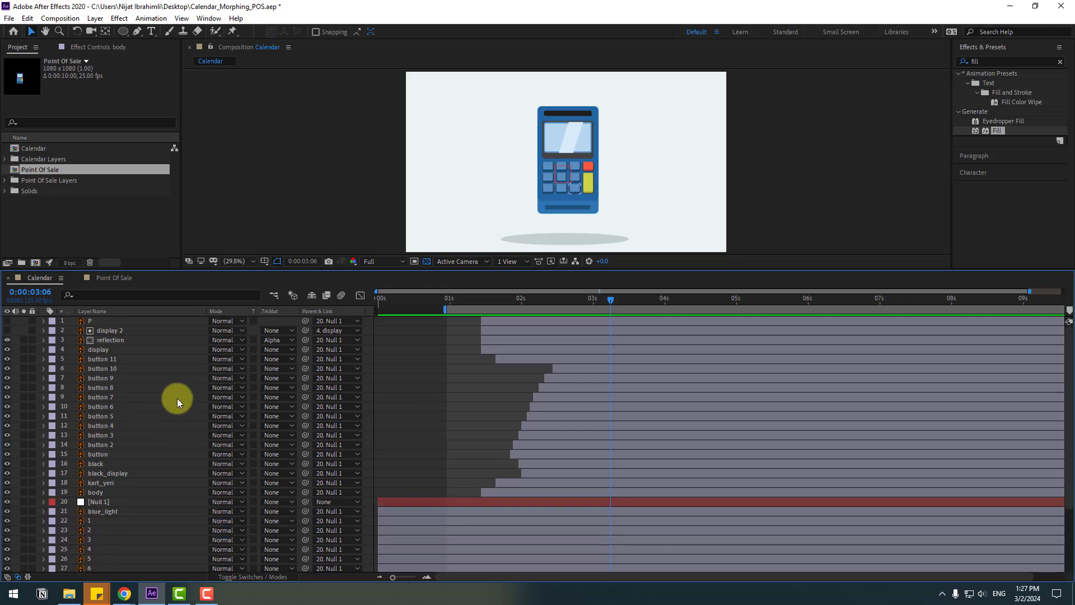
{"action": "left_click", "coordinate": [209, 18]}
{"action": "mouse_move", "coordinate": [253, 29]}
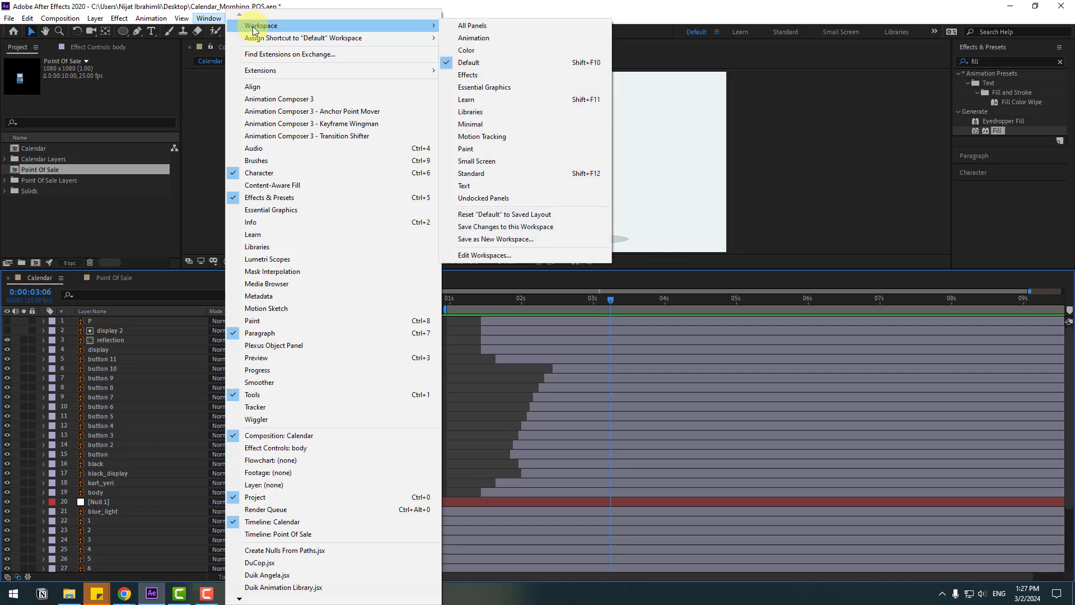
{"action": "left_click", "coordinate": [313, 99]}
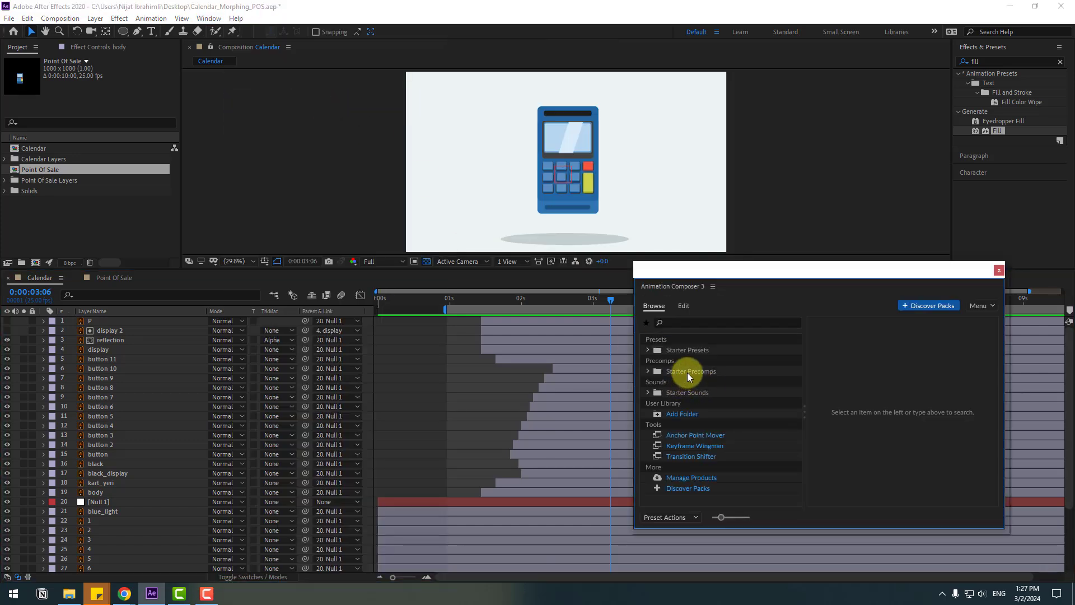
- Add the Lines preset from Starter Precomps > Shape Elements to the composition
{"action": "left_click", "coordinate": [688, 372]}
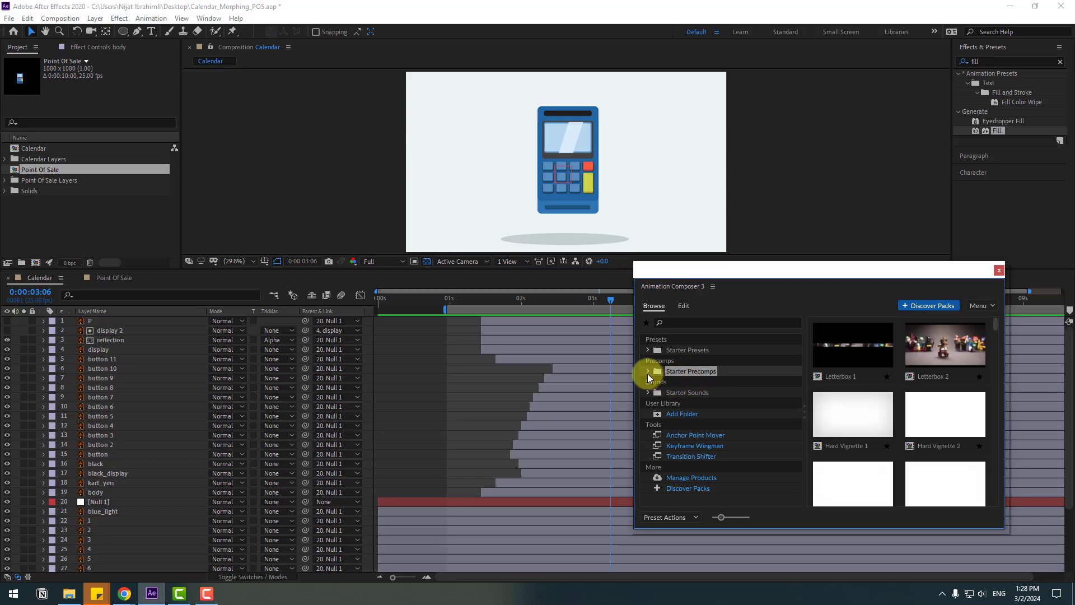
{"action": "left_click", "coordinate": [648, 372]}
{"action": "left_click", "coordinate": [700, 394]}
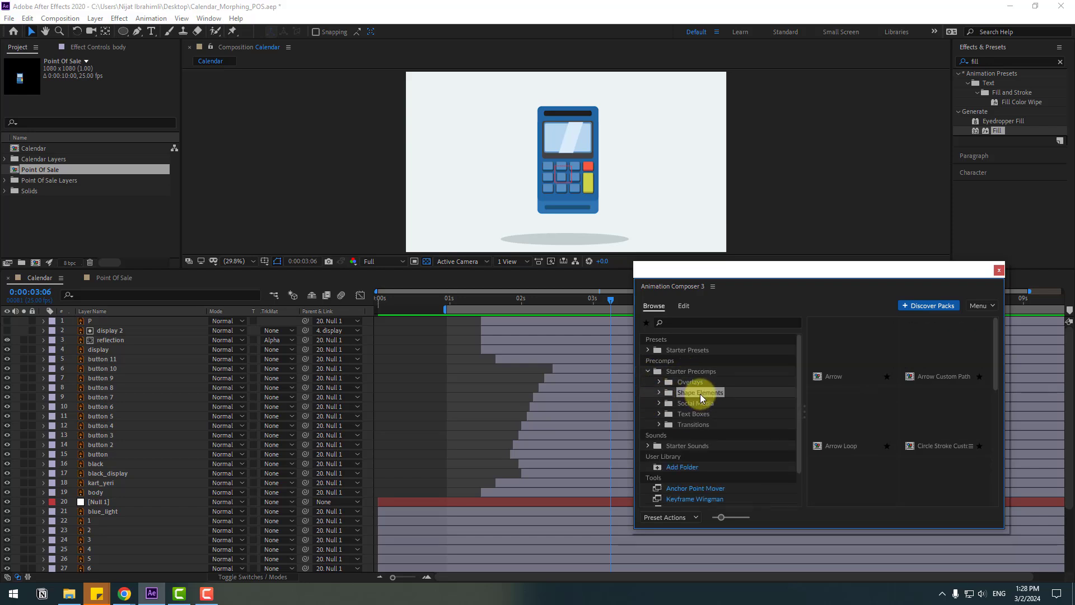
{"action": "left_click_drag", "start_coordinate": [993, 345], "coordinate": [996, 388]}
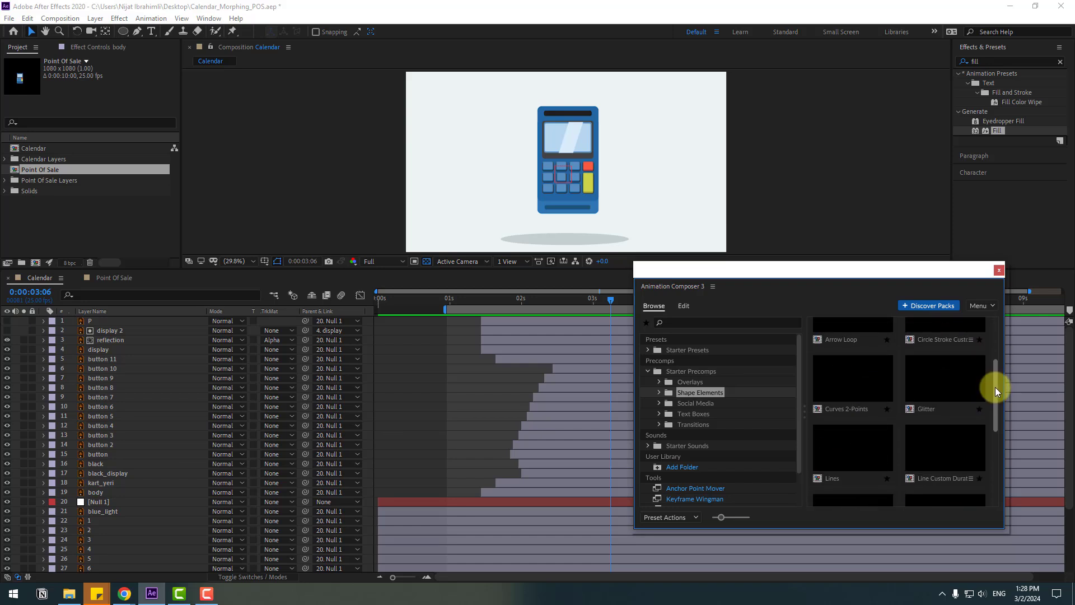
{"action": "left_click", "coordinate": [846, 446]}
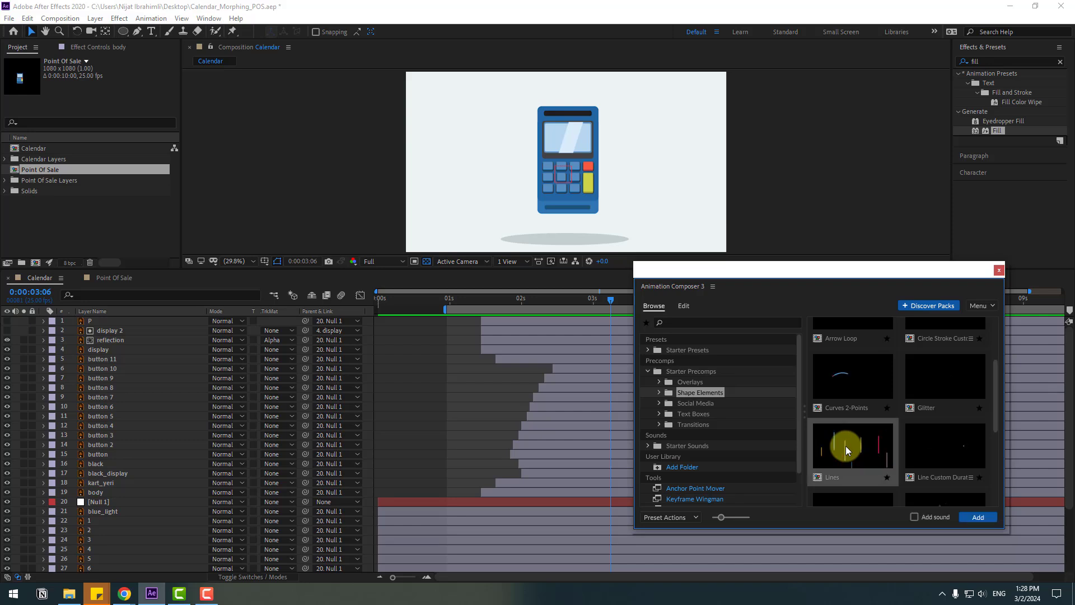
{"action": "left_click", "coordinate": [979, 518]}
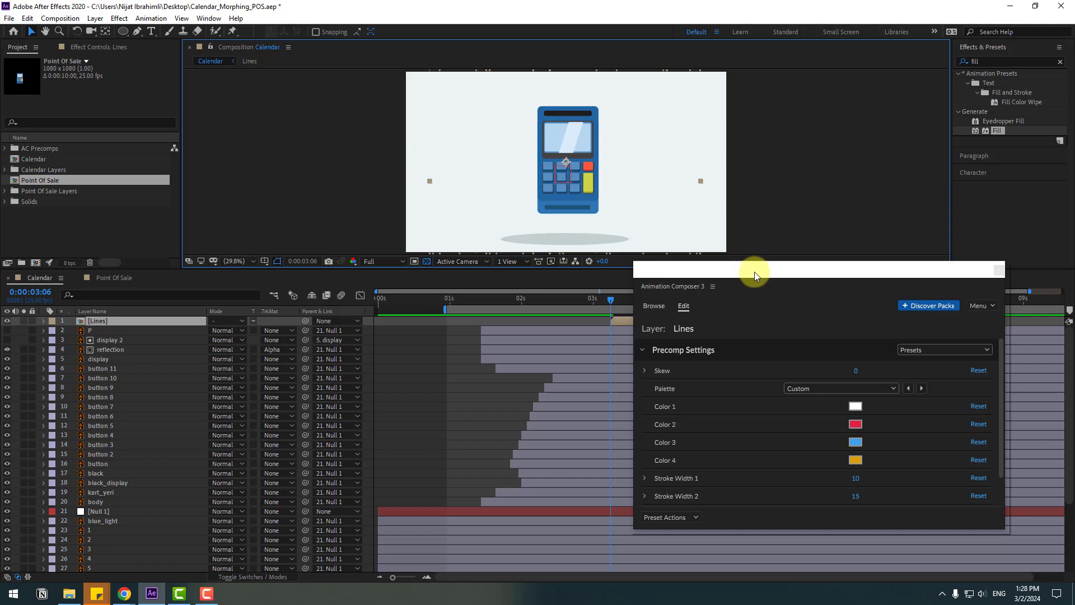
- Start the Lines layer around 0:00:01:23 and scale it down to 57%
{"action": "left_click_drag", "start_coordinate": [758, 274], "coordinate": [768, 554]}
{"action": "left_click_drag", "start_coordinate": [526, 303], "coordinate": [515, 301]}
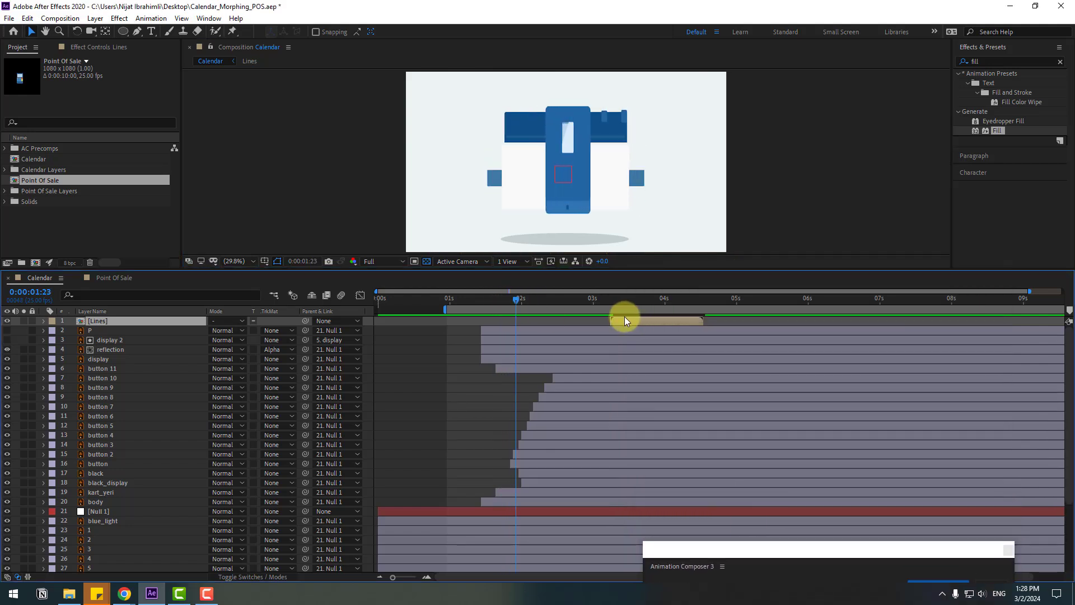
{"action": "left_click_drag", "start_coordinate": [624, 320], "coordinate": [519, 326]}
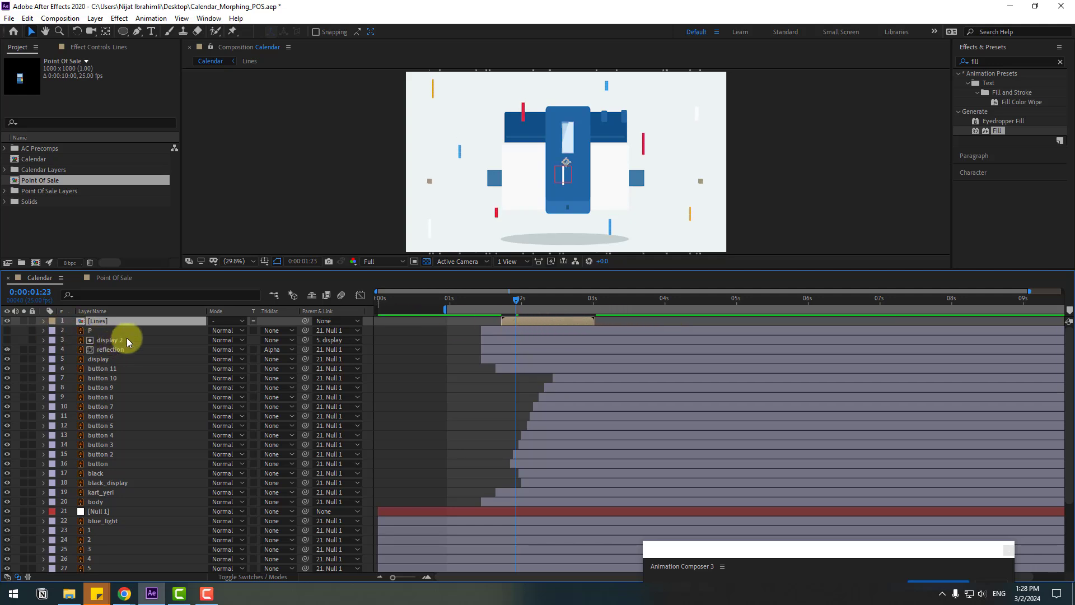
{"action": "key", "text": "s"}
{"action": "left_click_drag", "start_coordinate": [212, 329], "coordinate": [193, 329]}
- Rotate the Lines layer 90° and shrink it toward its centre in the viewer
{"action": "key", "text": "r"}
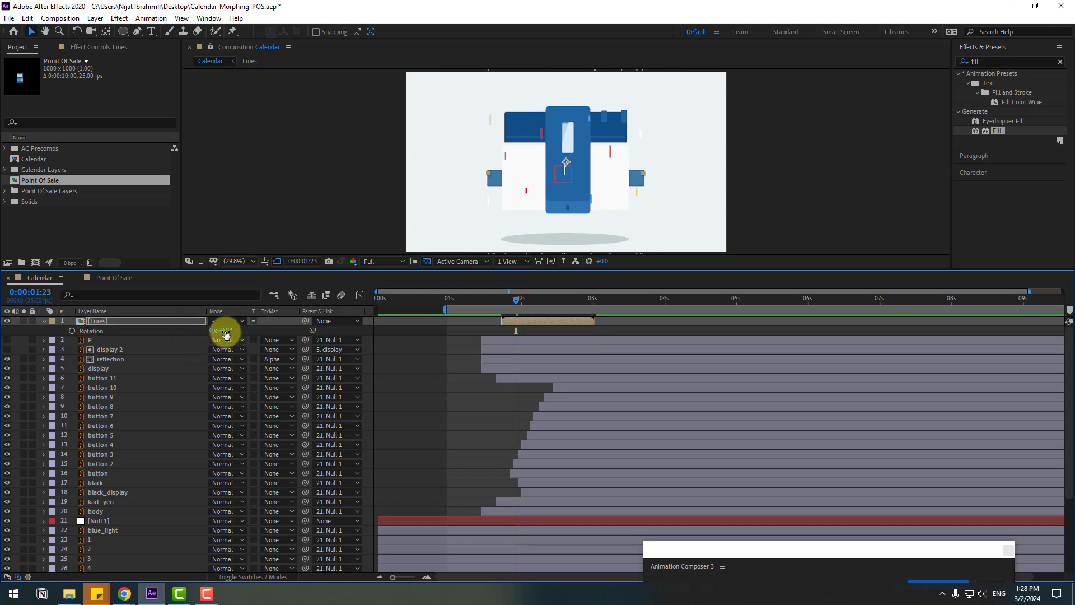
{"action": "type", "text": "90"}
{"action": "key", "text": "Return"}
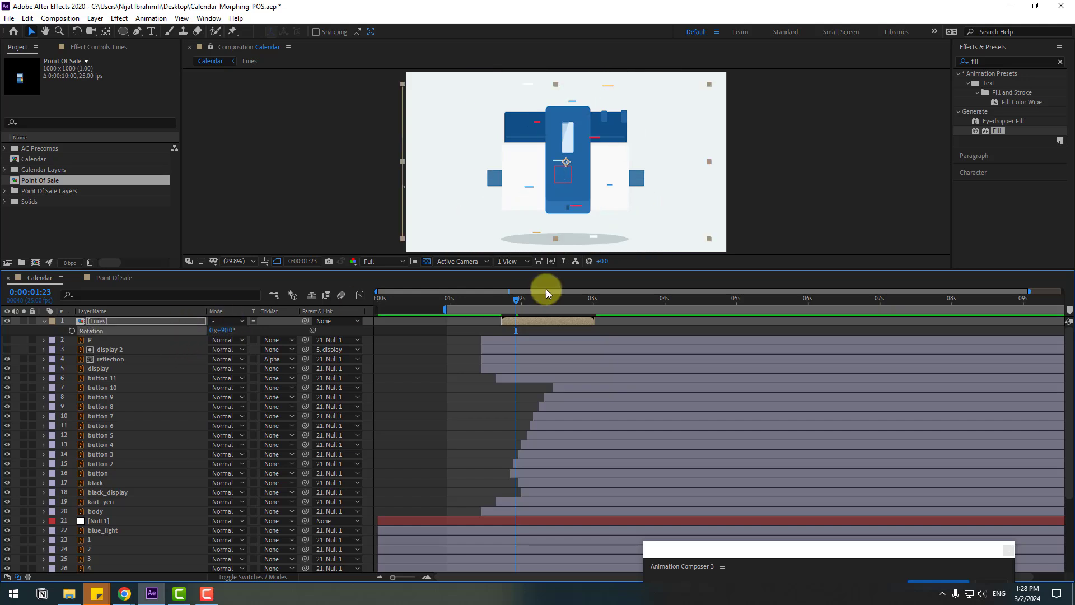
{"action": "left_click_drag", "start_coordinate": [498, 297], "coordinate": [541, 303]}
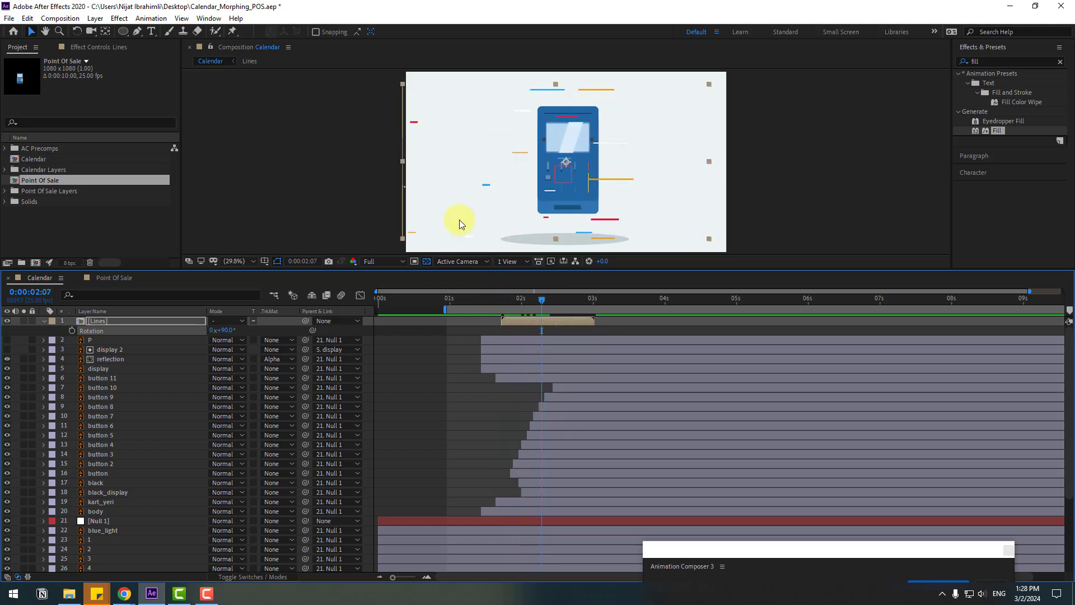
{"action": "left_click_drag", "start_coordinate": [408, 89], "coordinate": [513, 106]}
- Preview the morph with the lines, checking 0:00:01:12 through 0:00:02:02
{"action": "left_click_drag", "start_coordinate": [491, 297], "coordinate": [560, 304]}
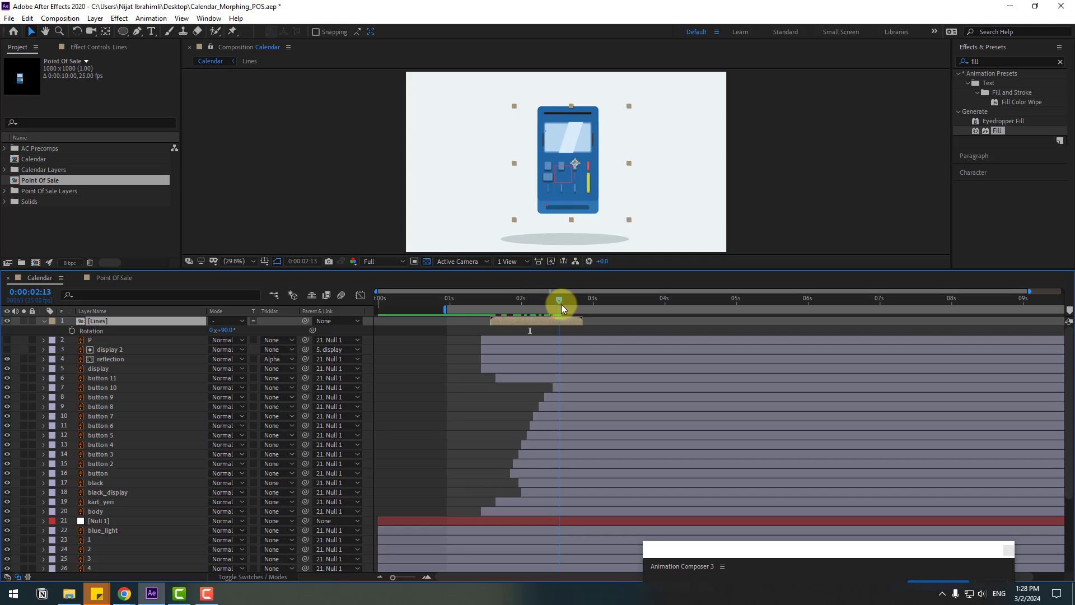
{"action": "key", "text": "space"}
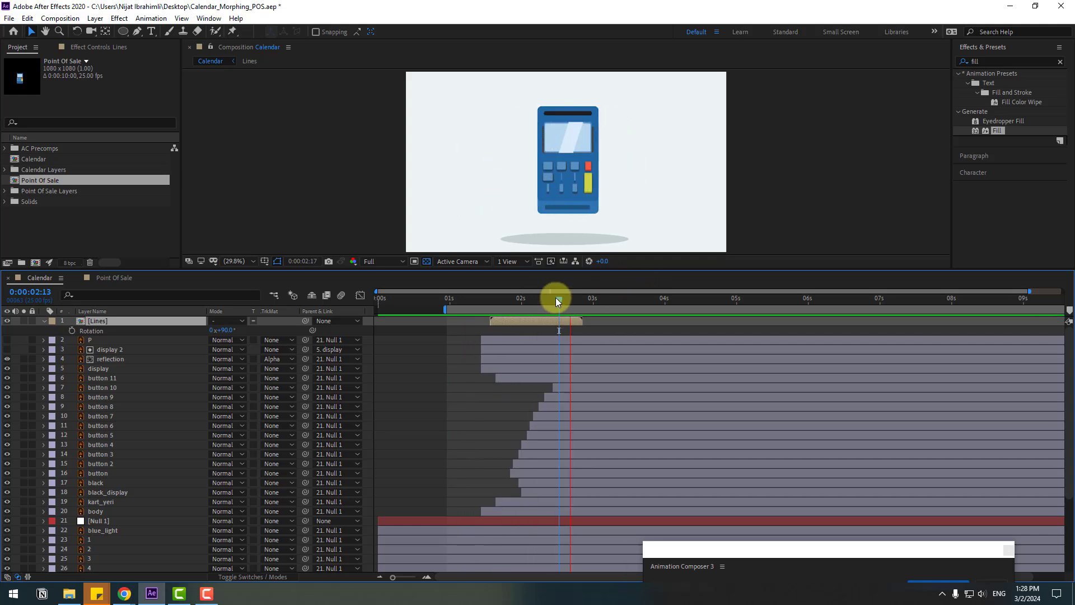
{"action": "left_click", "coordinate": [485, 304]}
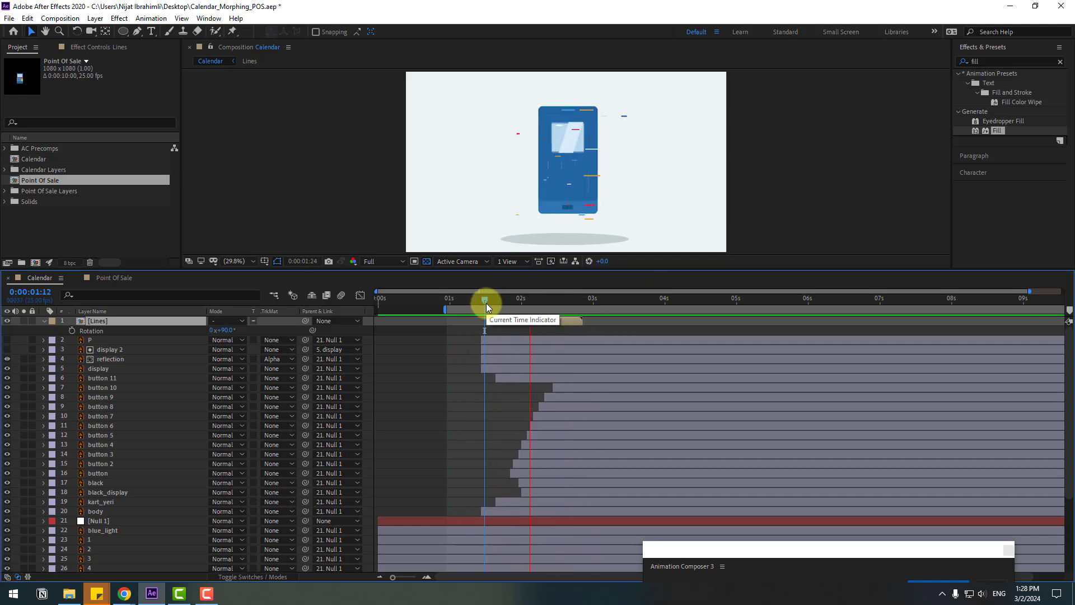
{"action": "left_click_drag", "start_coordinate": [496, 302], "coordinate": [525, 299]}
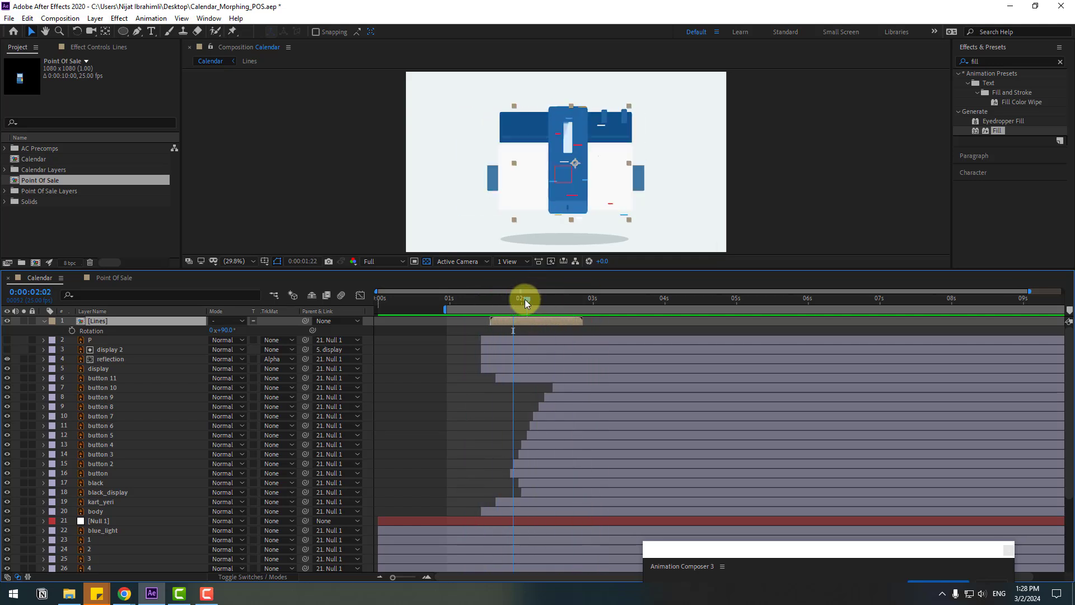
{"action": "left_click_drag", "start_coordinate": [725, 555], "coordinate": [704, 237]}
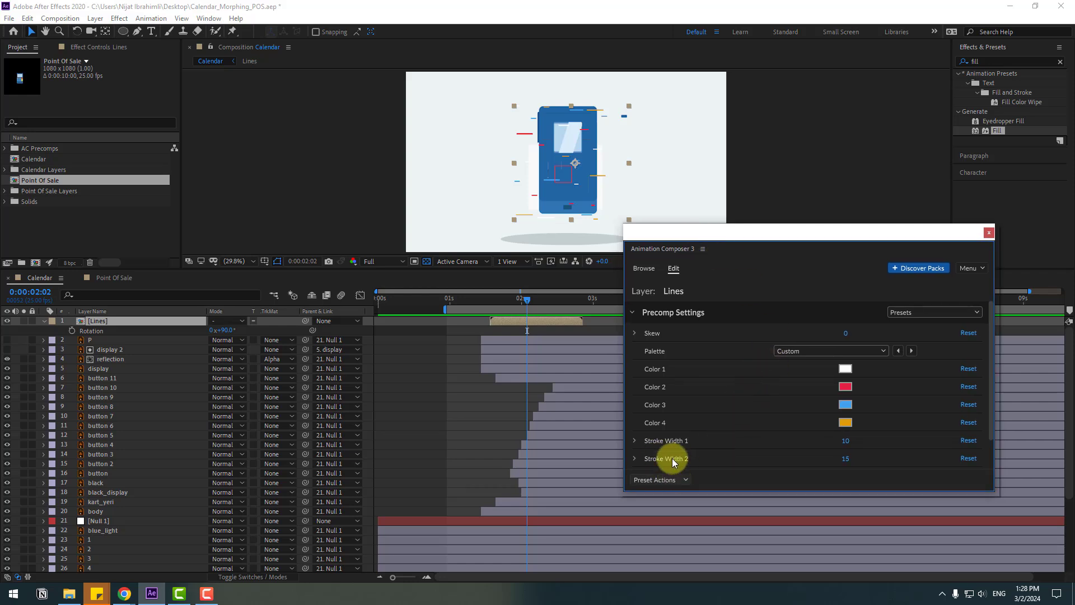
- Raise the Lines layer's first stroke width to 20 and preview it at 0:00:02:06
{"action": "scroll", "coordinate": [592, 179], "scroll_direction": "up", "scroll_amount": 5}
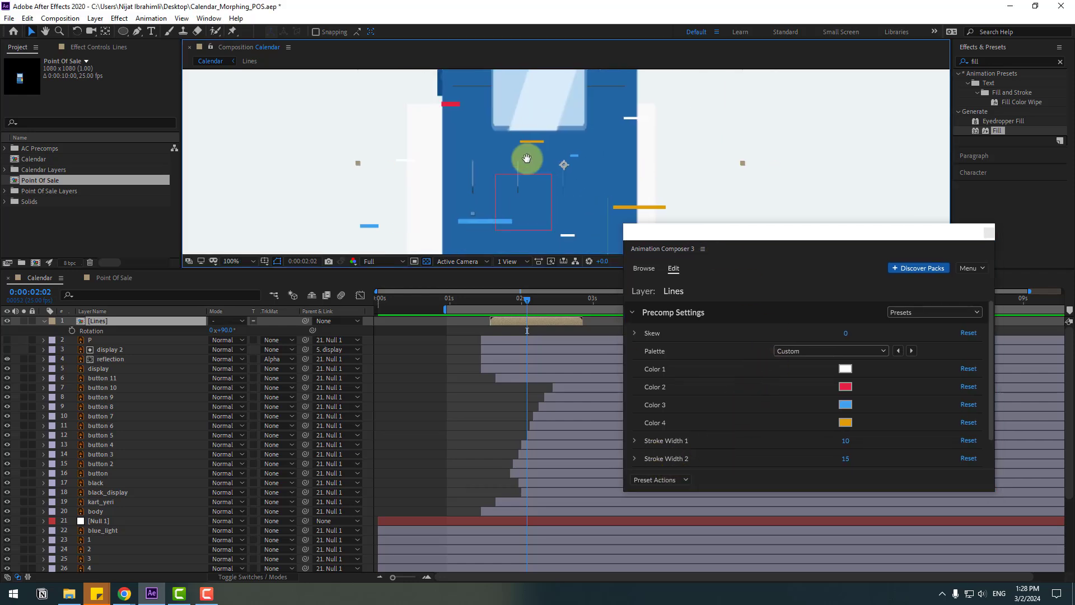
{"action": "left_click_drag", "start_coordinate": [527, 159], "coordinate": [366, 114]}
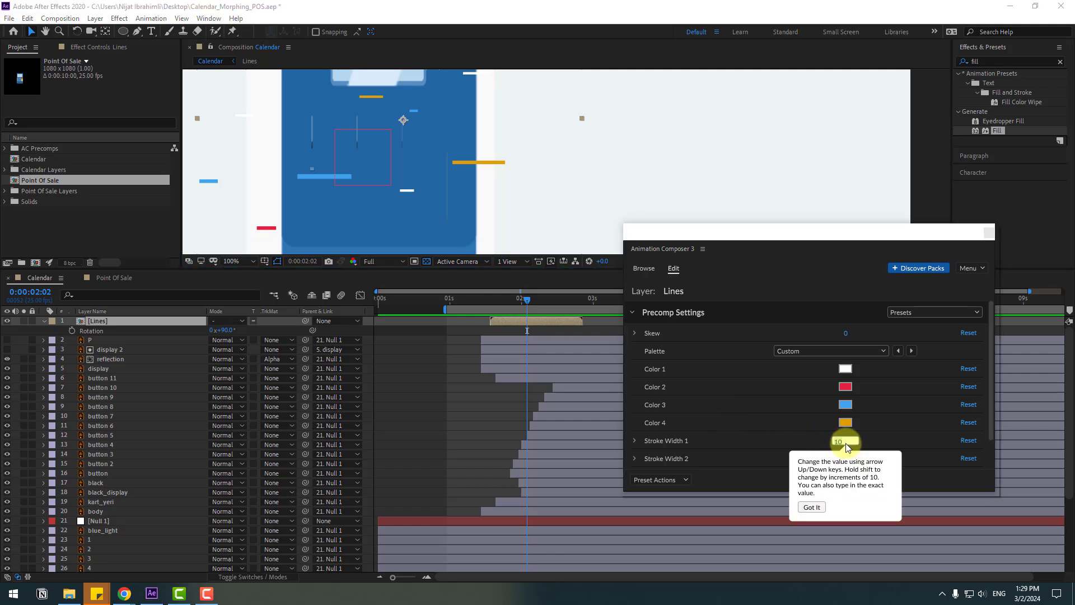
{"action": "mouse_move", "coordinate": [863, 445]}
{"action": "left_mouse_down"}
{"action": "mouse_move", "coordinate": [889, 441]}
{"action": "mouse_move", "coordinate": [849, 460]}
{"action": "left_mouse_up"}
{"action": "left_click", "coordinate": [888, 441]}
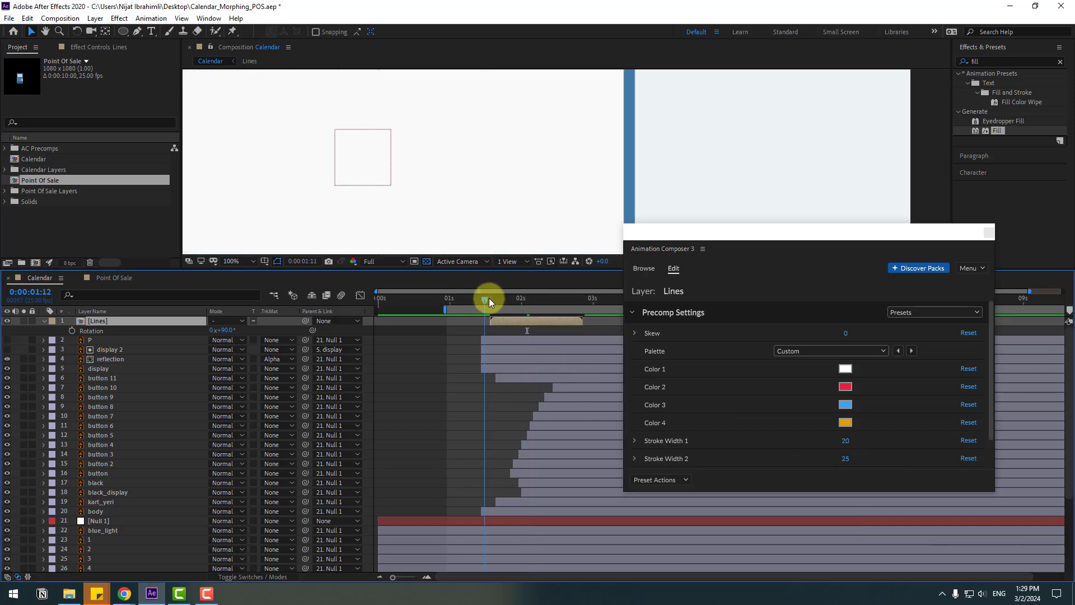
{"action": "left_click", "coordinate": [540, 300]}
{"action": "scroll", "coordinate": [516, 196], "scroll_direction": "down", "scroll_amount": 2}
{"action": "key", "text": "space"}
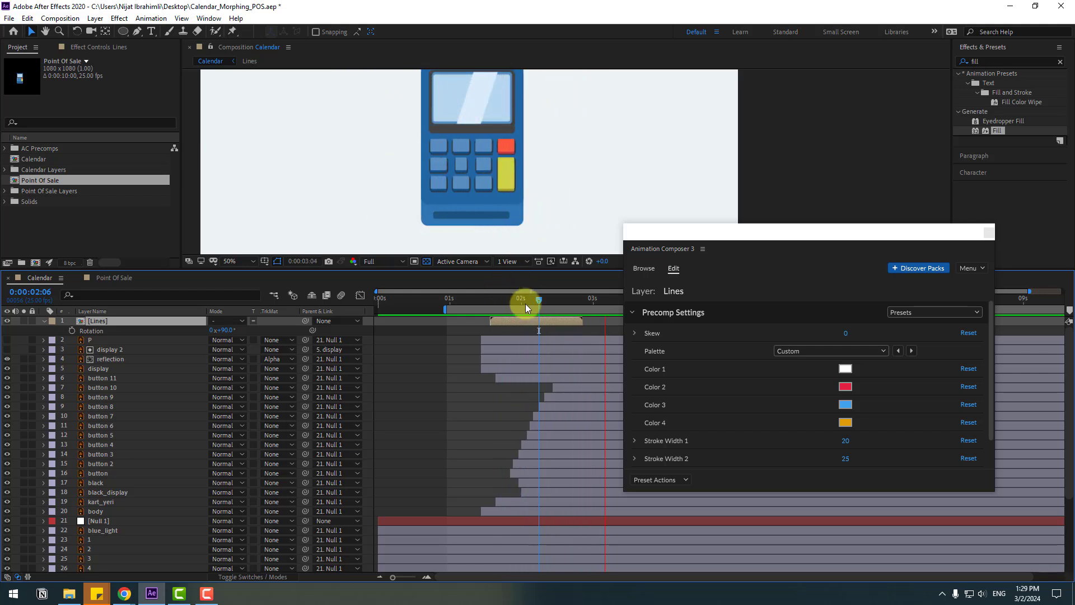
{"action": "key", "text": "space"}
{"action": "scroll", "coordinate": [765, 395], "scroll_direction": "down", "scroll_amount": 1}
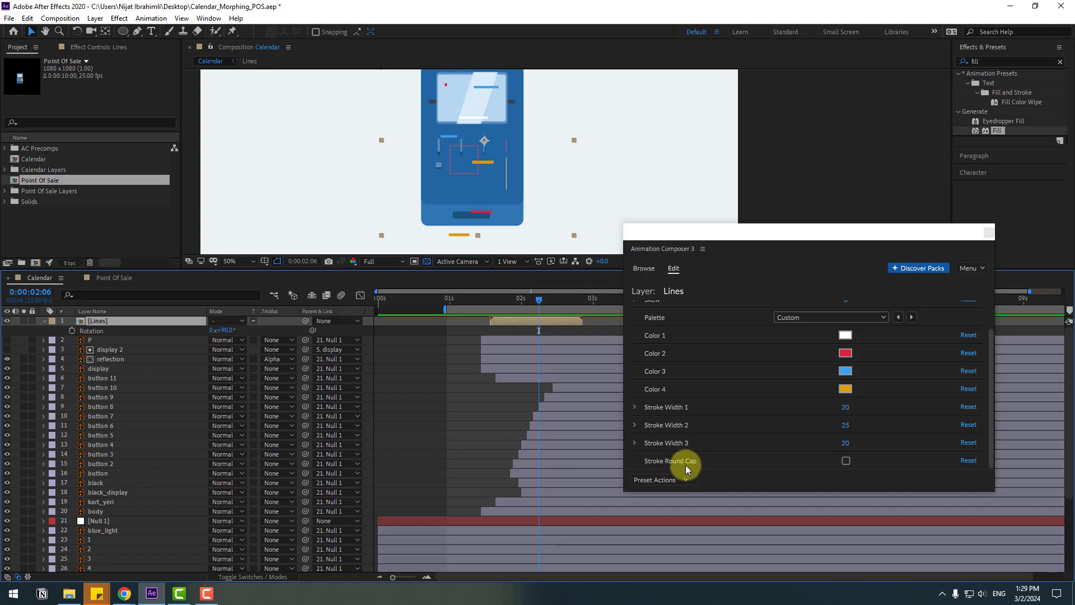
{"action": "scroll", "coordinate": [485, 209], "scroll_direction": "up", "scroll_amount": 4}
{"action": "left_click_drag", "start_coordinate": [497, 206], "coordinate": [553, 199]}
- Give the line strokes round caps and fit the whole composition in the viewer
{"action": "key", "text": "v"}
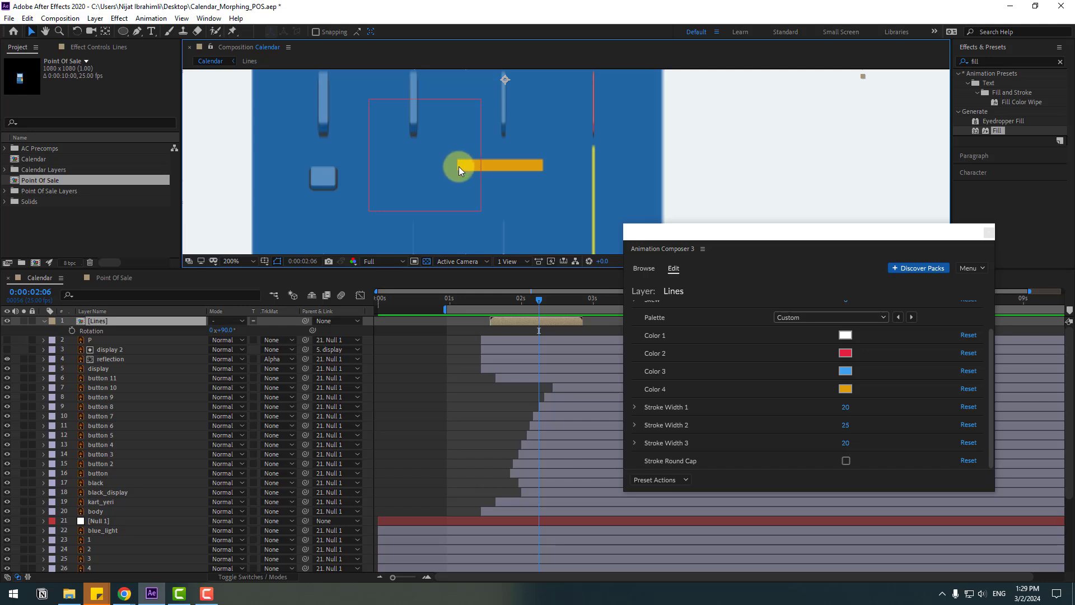
{"action": "left_click", "coordinate": [847, 460]}
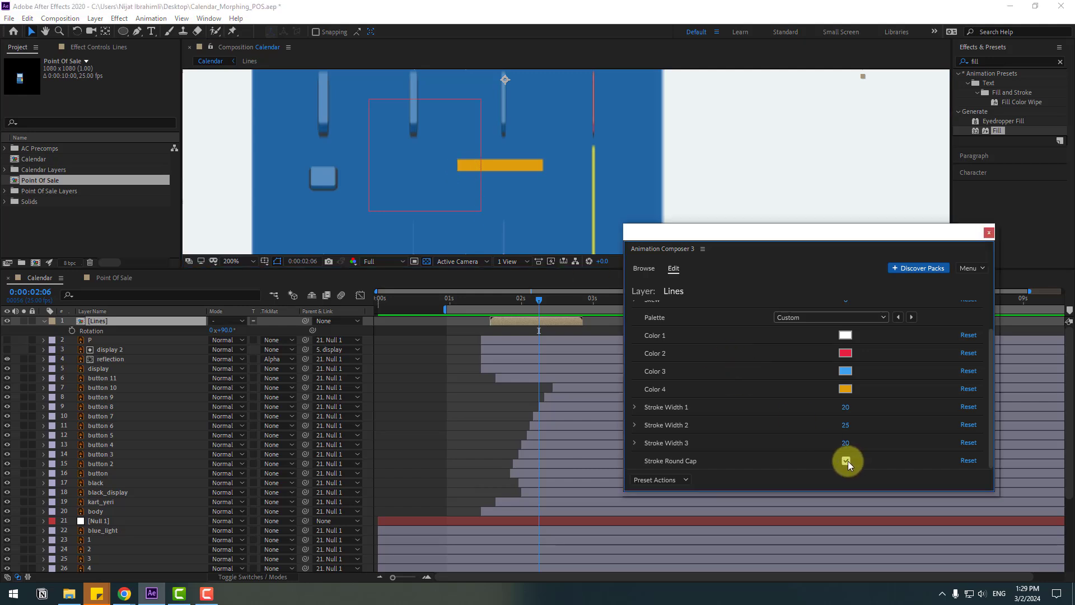
{"action": "scroll", "coordinate": [566, 185], "scroll_direction": "down", "scroll_amount": 4}
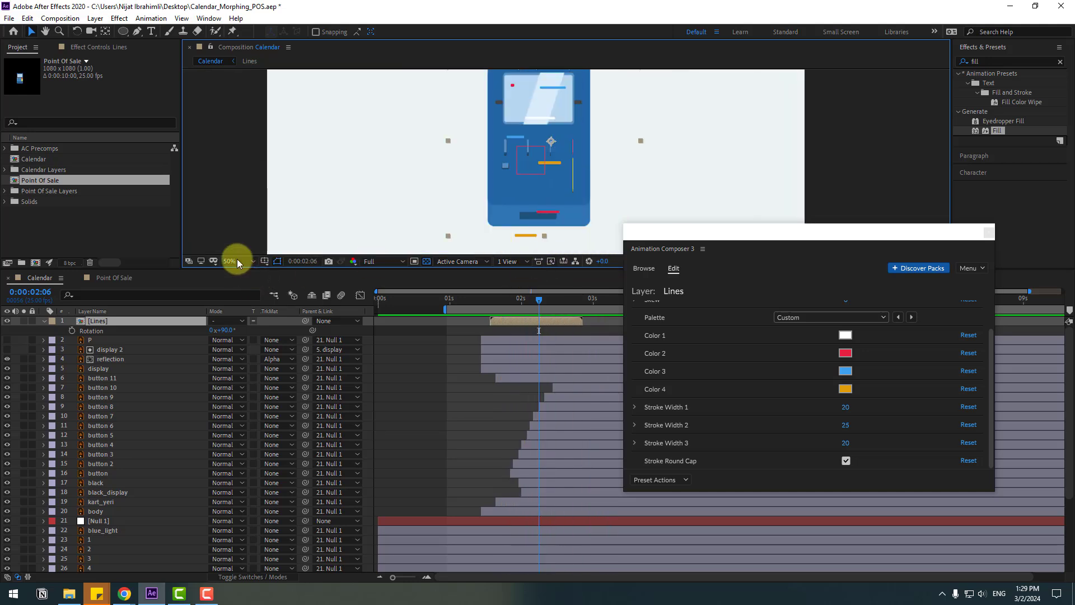
{"action": "left_click", "coordinate": [237, 260]}
{"action": "left_click", "coordinate": [239, 287]}
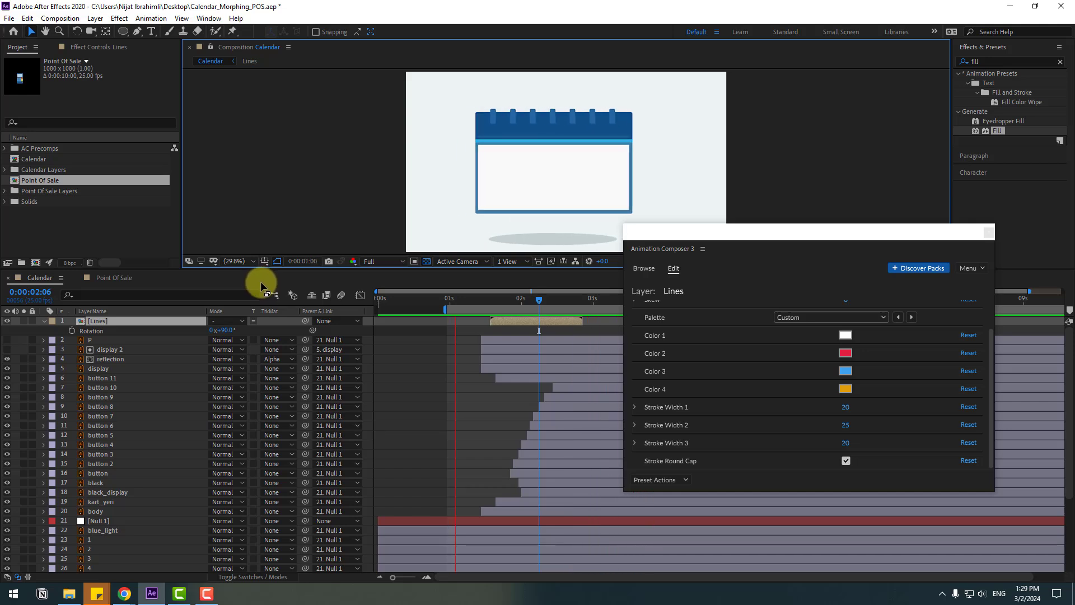
{"action": "key", "text": "space"}
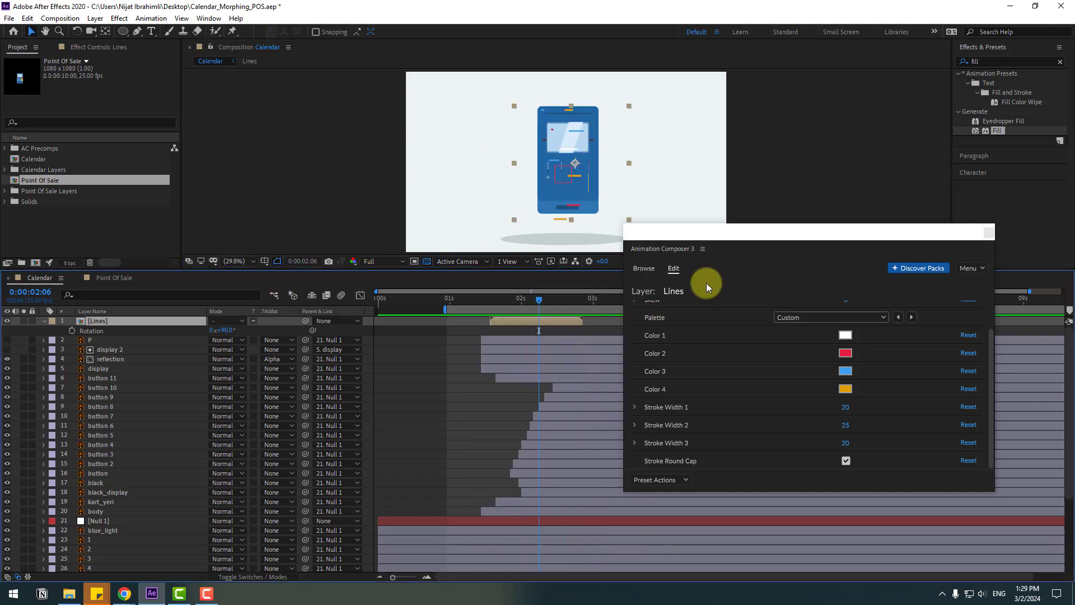
- Close Animation Composer, collapse the Lines layer and inspect the morph at 2:01
{"action": "left_click", "coordinate": [990, 233]}
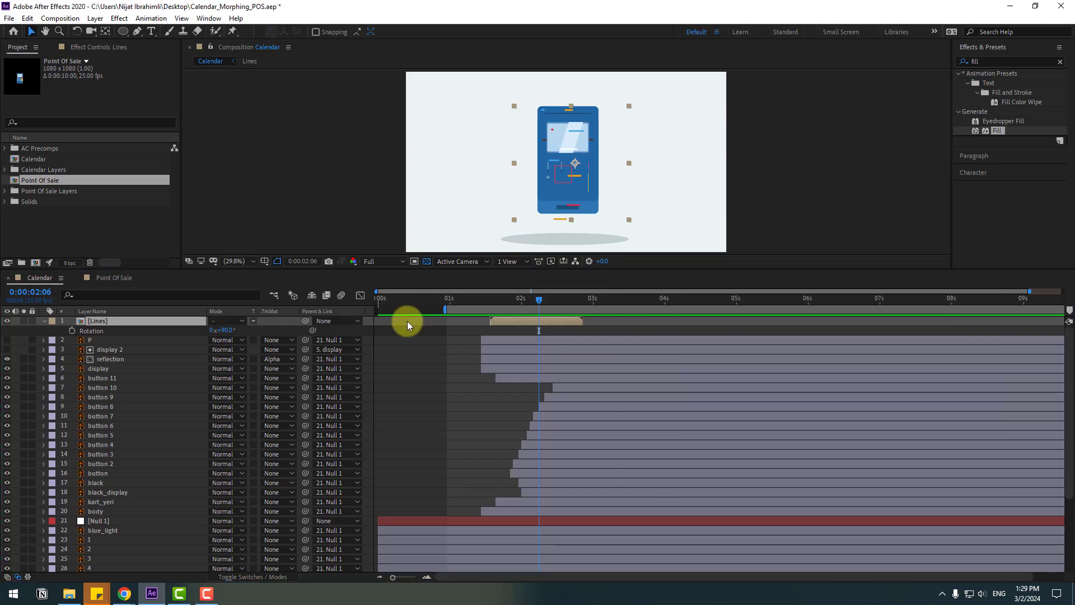
{"action": "left_click", "coordinate": [45, 321]}
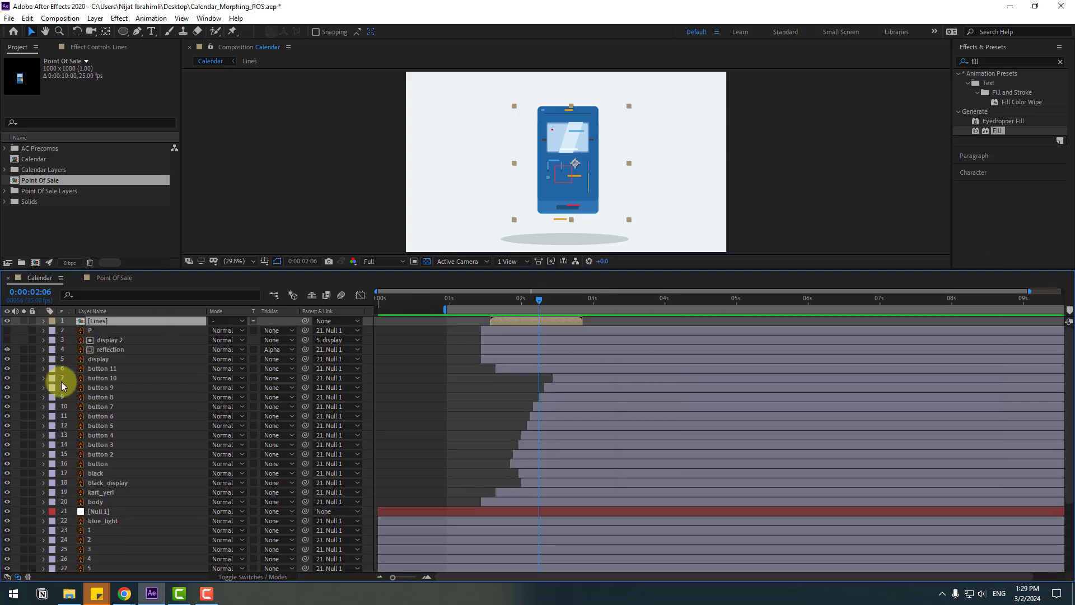
{"action": "left_click", "coordinate": [109, 349]}
{"action": "left_click_drag", "start_coordinate": [479, 301], "coordinate": [628, 303]}
- Keyframe Null 1's Scale with a 125% value, editing it again at 0:00:03:12
{"action": "left_click", "coordinate": [120, 514]}
{"action": "key", "text": "alt+shift+s"}
{"action": "left_click", "coordinate": [225, 521]}
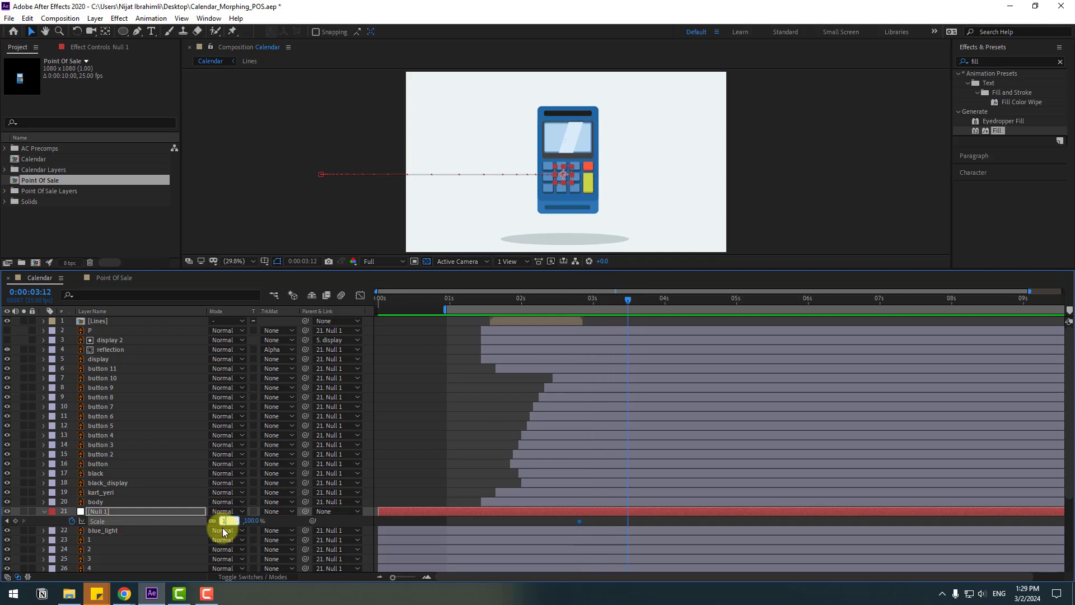
{"action": "type", "text": "125"}
{"action": "key", "text": "Return"}
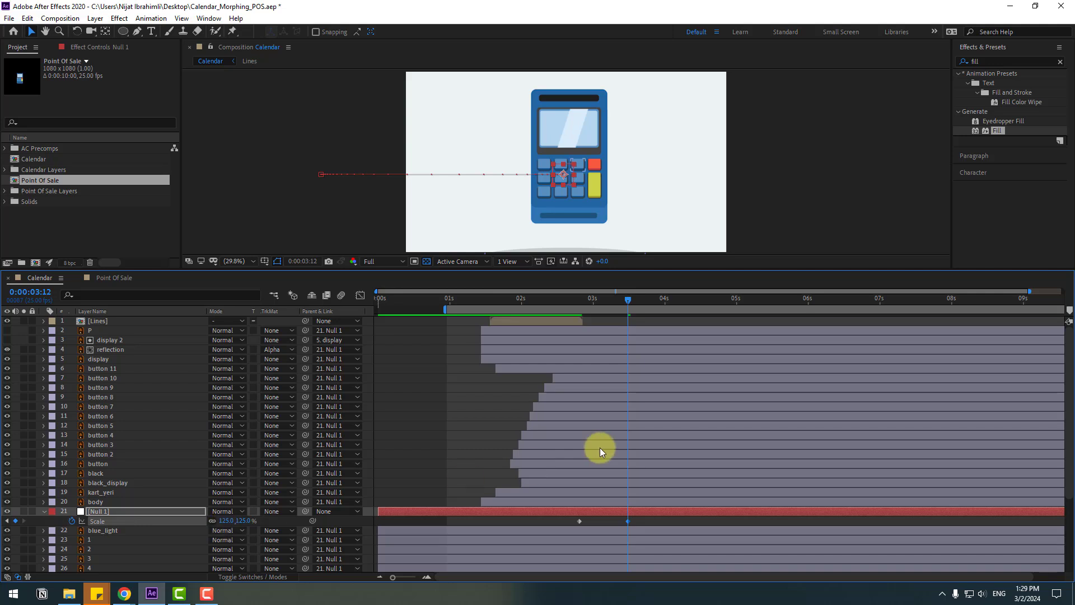
{"action": "mouse_move", "coordinate": [619, 307]}
{"action": "left_mouse_down"}
{"action": "mouse_move", "coordinate": [571, 307]}
{"action": "mouse_move", "coordinate": [628, 307]}
{"action": "left_mouse_up"}
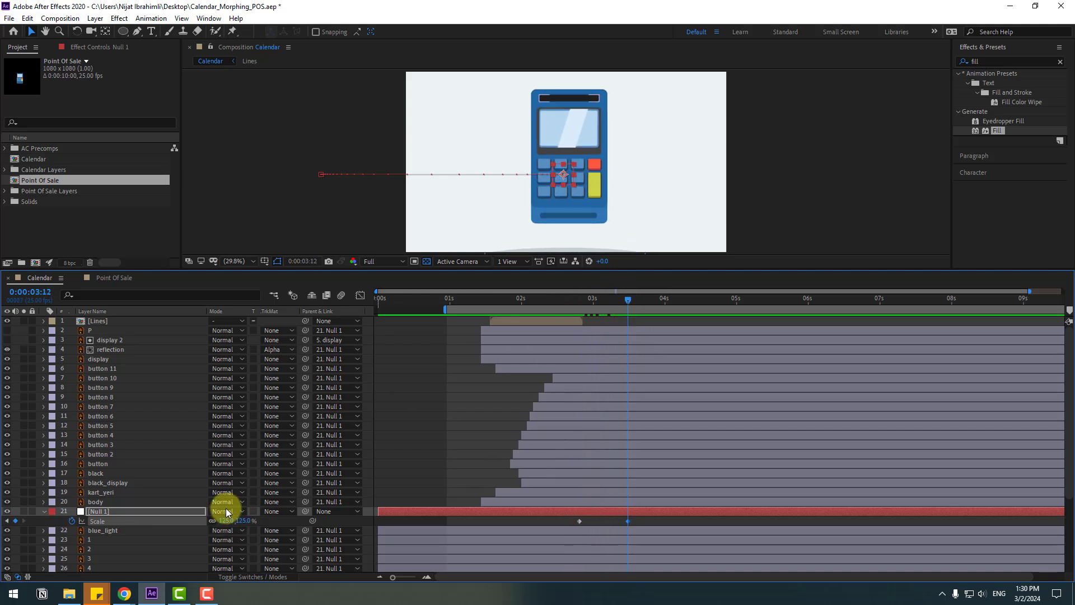
{"action": "left_click", "coordinate": [227, 520]}
{"action": "type", "text": "1"}
{"action": "left_click_drag", "start_coordinate": [595, 298], "coordinate": [517, 311]}
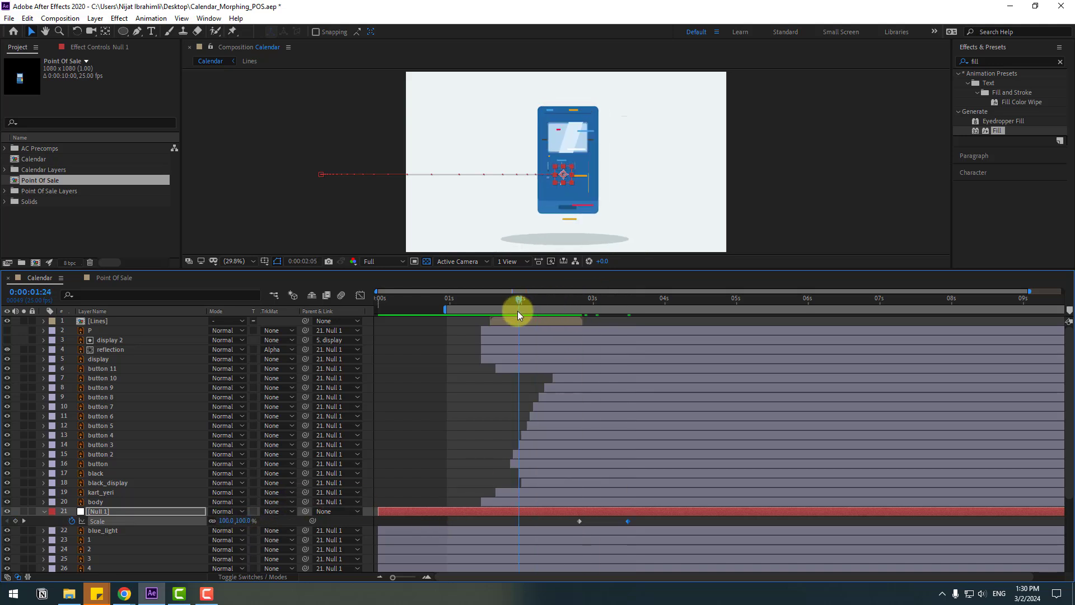
- Keyframe the shadow's Scale from 1:14 to 2:05, shrinking it to 75.5% with eased keyframes
{"action": "scroll", "coordinate": [143, 414], "scroll_direction": "down", "scroll_amount": 4}
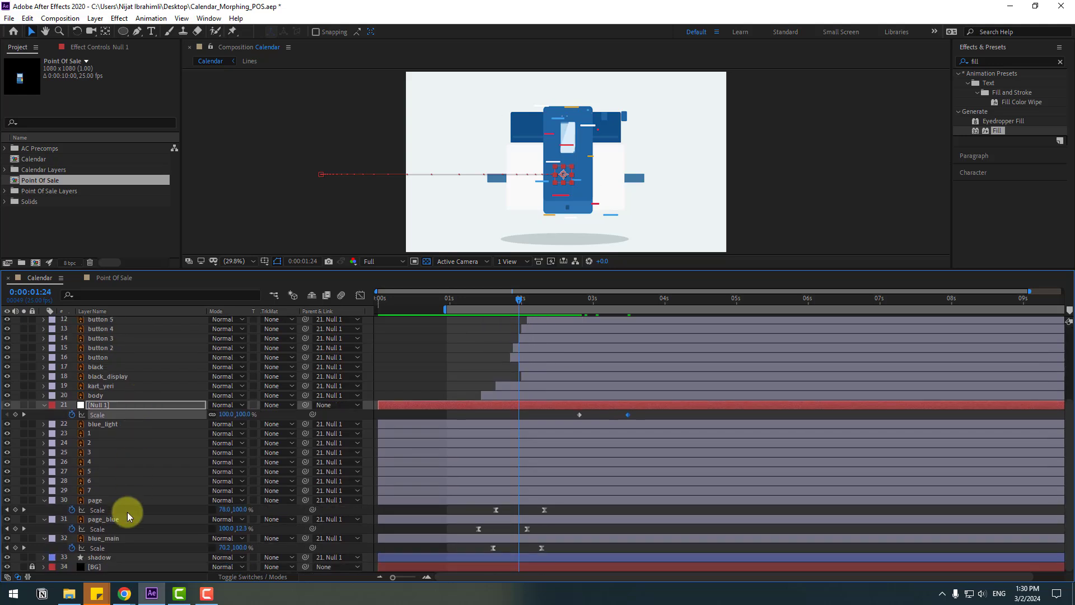
{"action": "left_click", "coordinate": [104, 558]}
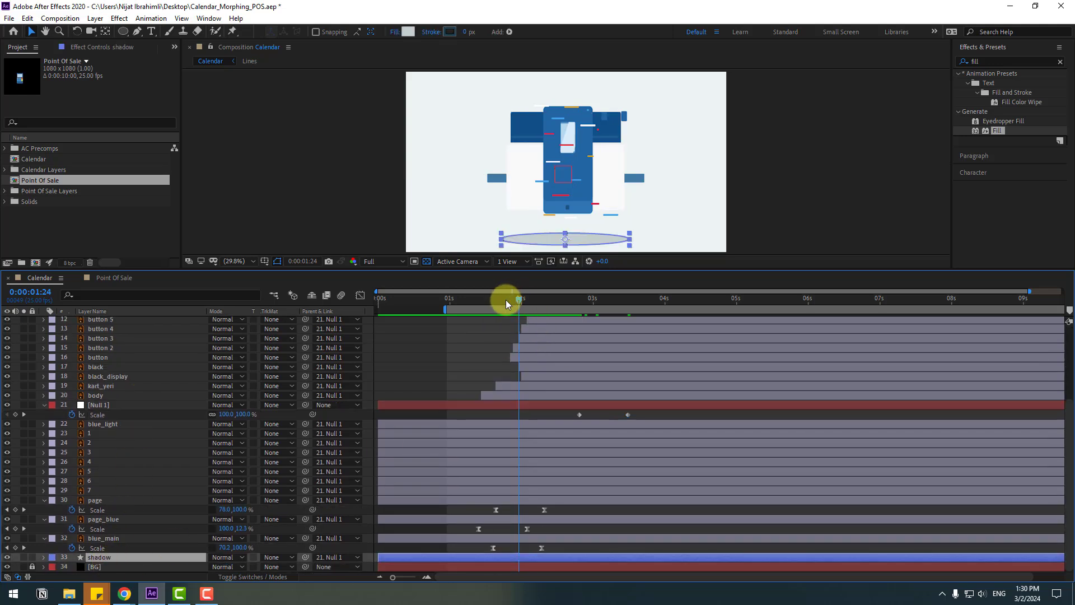
{"action": "mouse_move", "coordinate": [506, 300]}
{"action": "left_mouse_down"}
{"action": "mouse_move", "coordinate": [480, 299]}
{"action": "mouse_move", "coordinate": [491, 301]}
{"action": "left_mouse_up"}
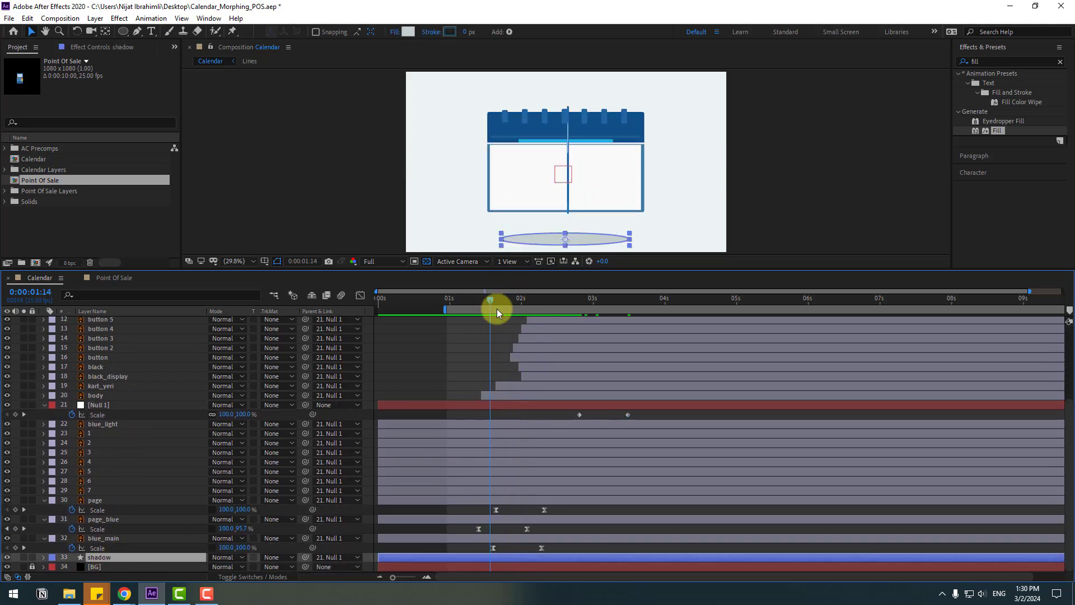
{"action": "key", "text": "s"}
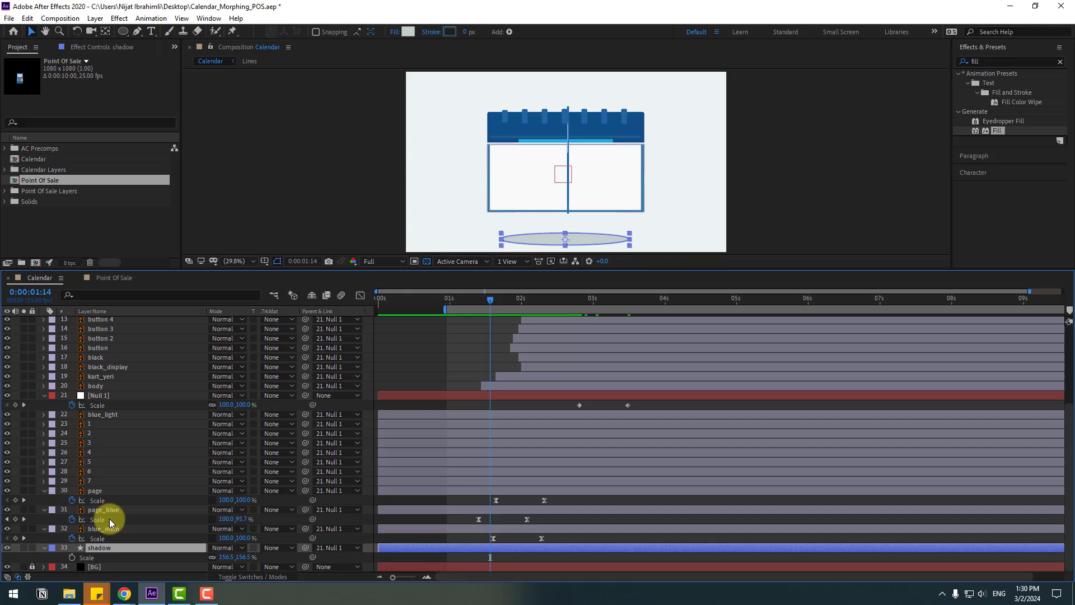
{"action": "left_click", "coordinate": [72, 558]}
{"action": "left_click_drag", "start_coordinate": [498, 308], "coordinate": [536, 307]}
{"action": "left_click_drag", "start_coordinate": [223, 558], "coordinate": [172, 557]}
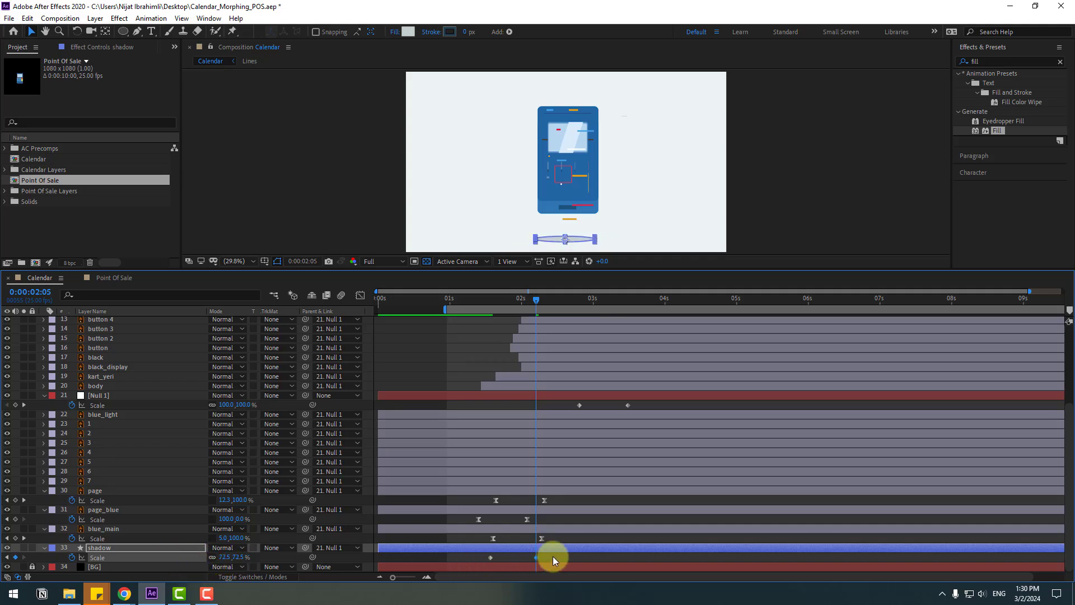
{"action": "right_click", "coordinate": [490, 558]}
{"action": "mouse_move", "coordinate": [560, 552]}
{"action": "left_click", "coordinate": [695, 477]}
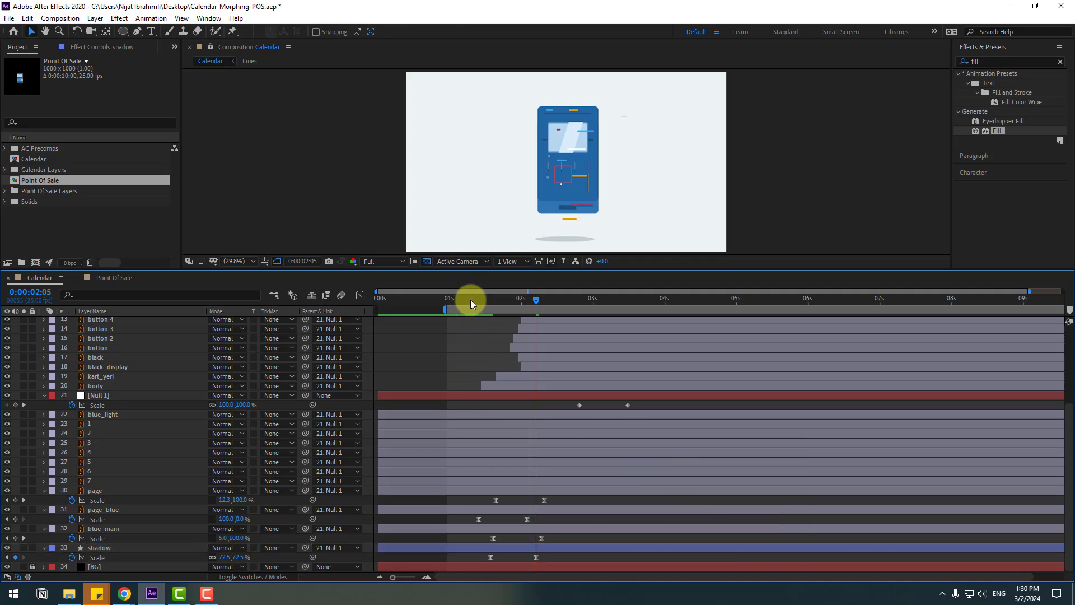
{"action": "left_click_drag", "start_coordinate": [474, 300], "coordinate": [554, 304]}
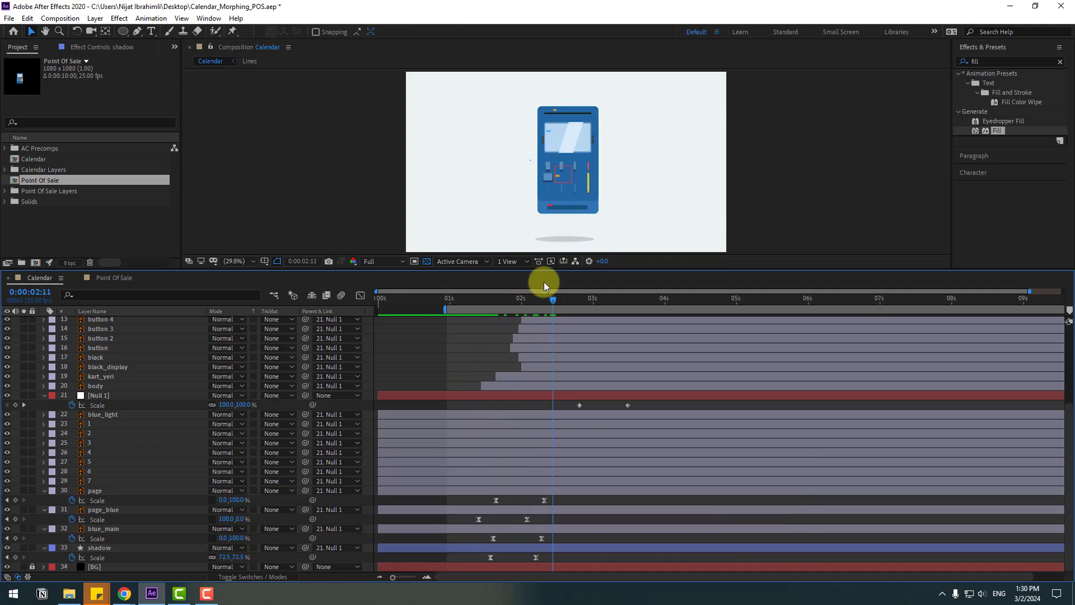
{"action": "scroll", "coordinate": [553, 188], "scroll_direction": "up", "scroll_amount": 4}
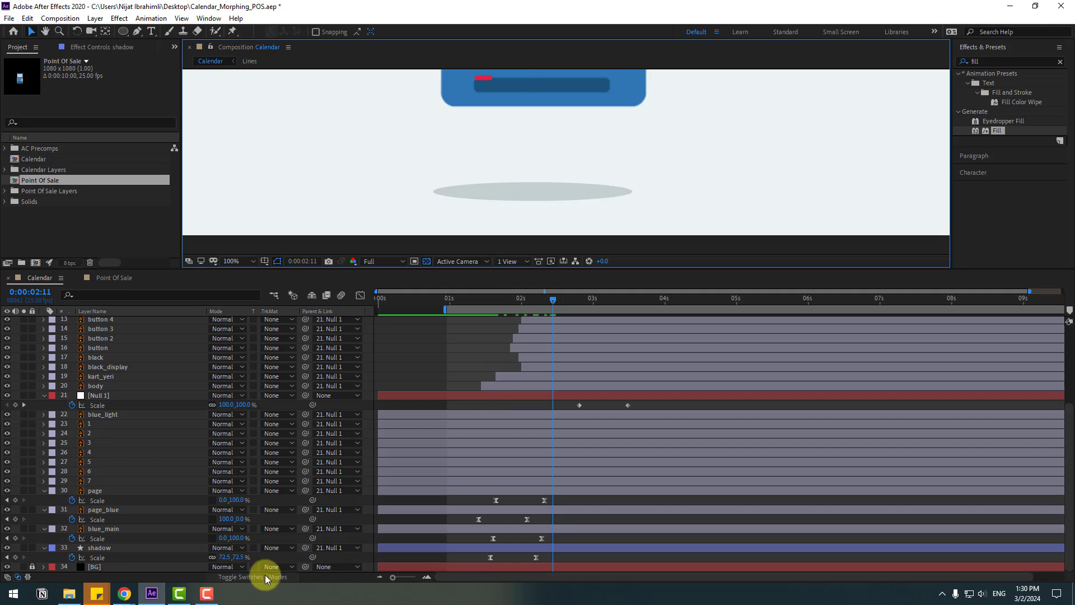
- Keyframe the shadow's Position from 1:14 to 2:04, shifting it right to X 87.3
{"action": "left_click", "coordinate": [104, 547]}
{"action": "left_click_drag", "start_coordinate": [507, 301], "coordinate": [490, 307]}
{"action": "key", "text": "alt+shift+p"}
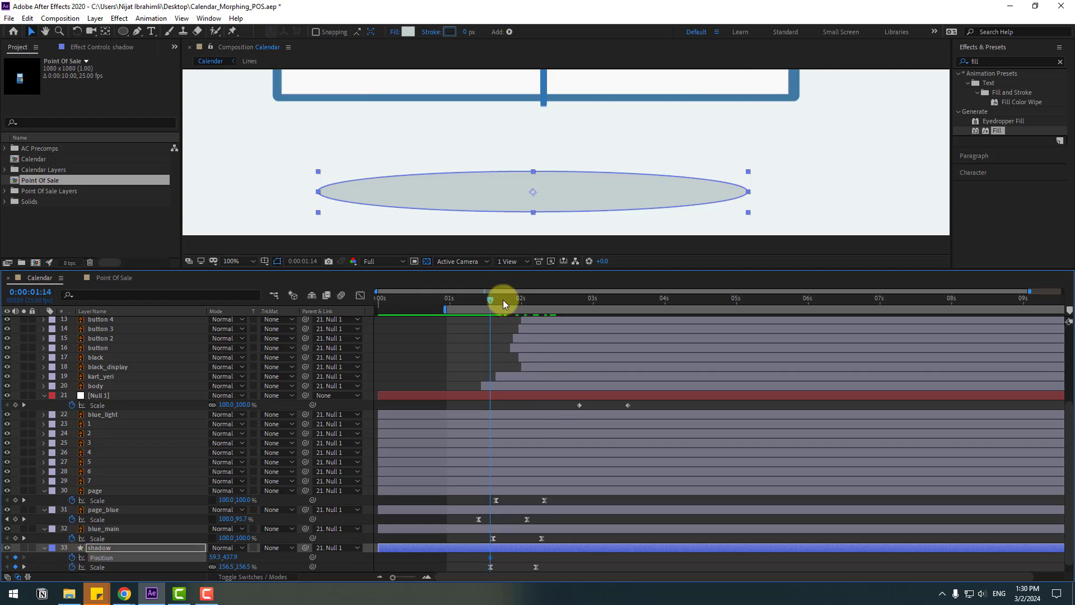
{"action": "left_click_drag", "start_coordinate": [503, 301], "coordinate": [536, 304]}
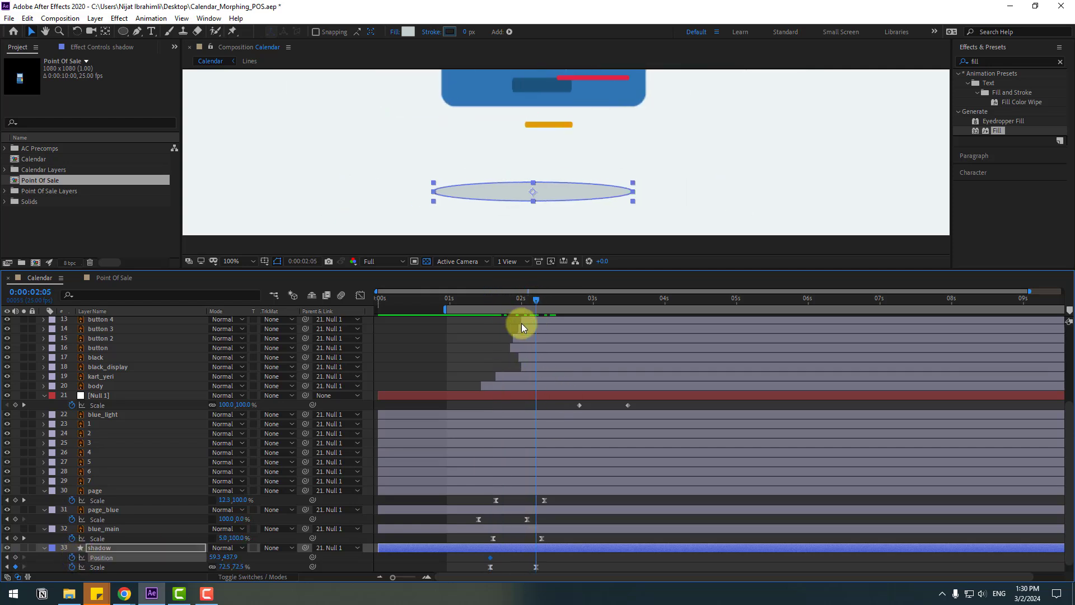
{"action": "left_click_drag", "start_coordinate": [214, 557], "coordinate": [229, 558]}
- Deselect the shadow, fit the composition in the viewer and preview the morph
{"action": "scroll", "coordinate": [456, 171], "scroll_direction": "down", "scroll_amount": 2}
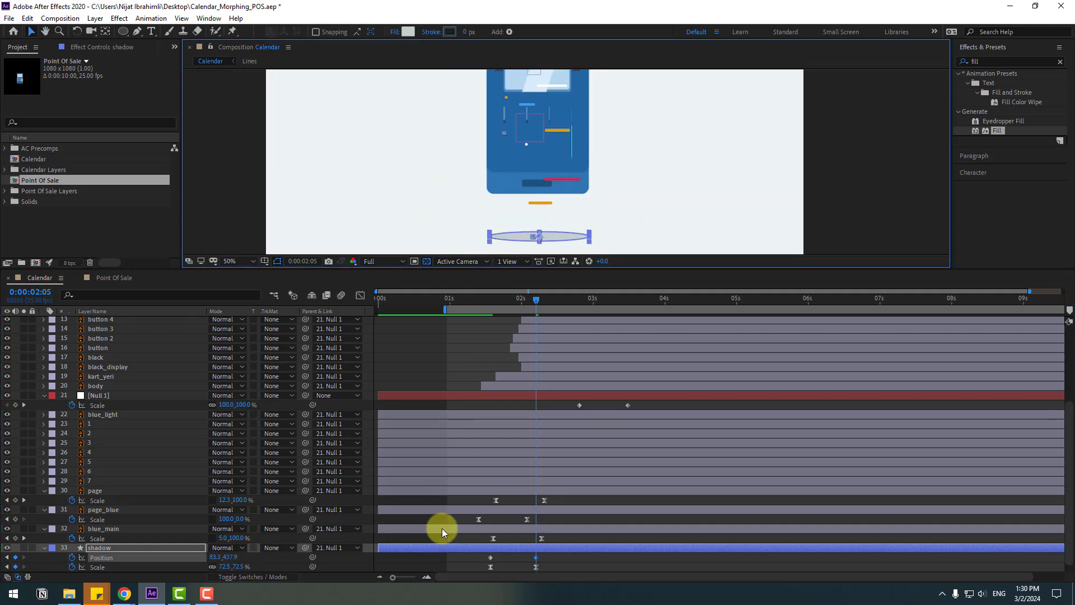
{"action": "key", "text": "F2"}
{"action": "left_click", "coordinate": [243, 262]}
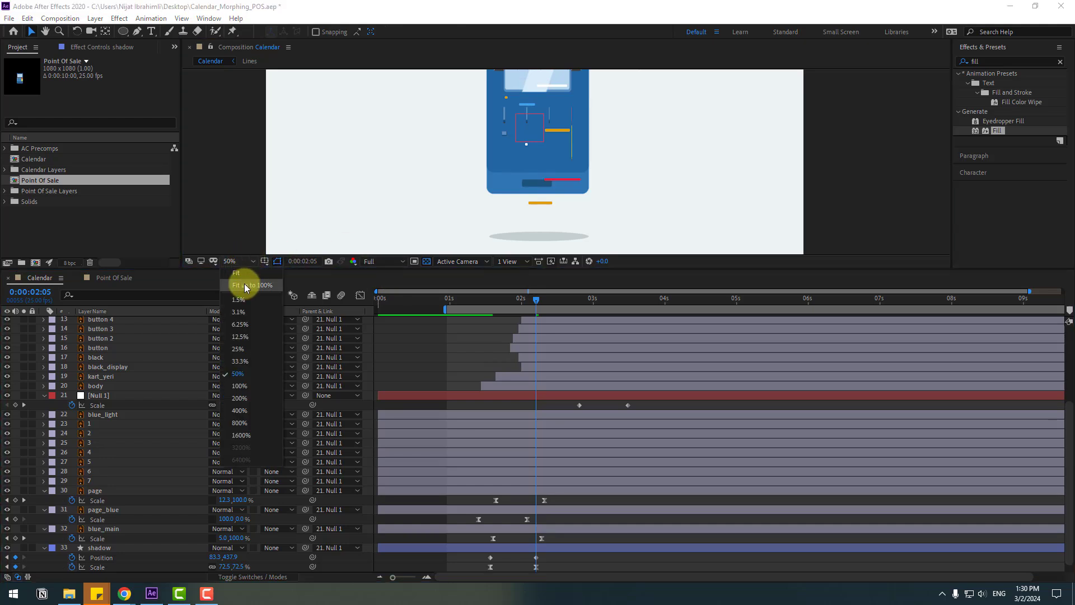
{"action": "left_click", "coordinate": [244, 285]}
{"action": "key", "text": "space"}
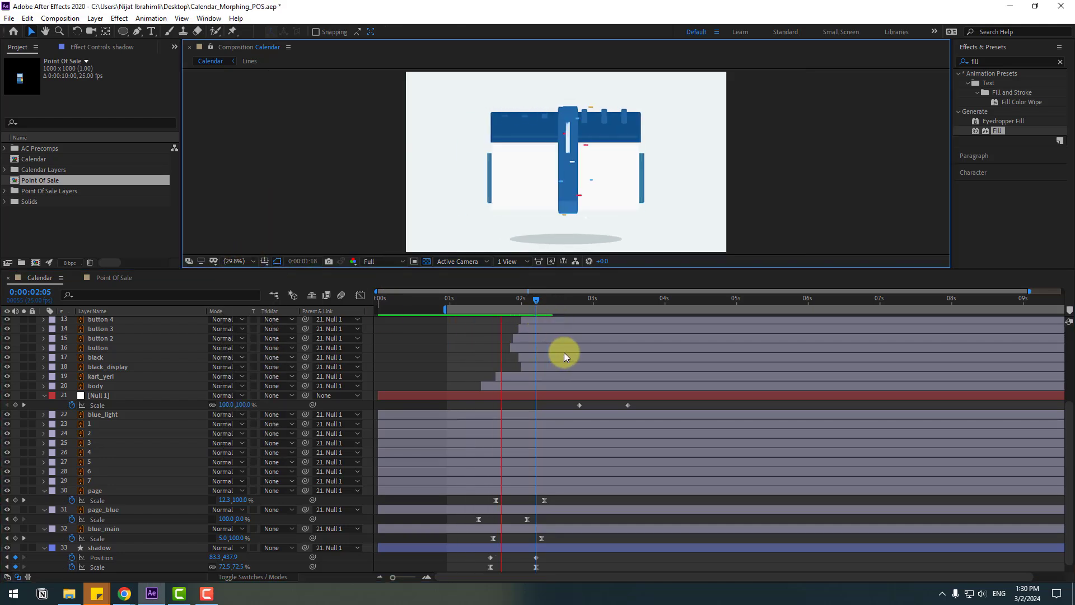
- Apply Easy Ease to Null 1's Scale keyframes and preview the bounce
{"action": "left_click_drag", "start_coordinate": [520, 301], "coordinate": [579, 307]}
{"action": "left_click", "coordinate": [89, 395]}
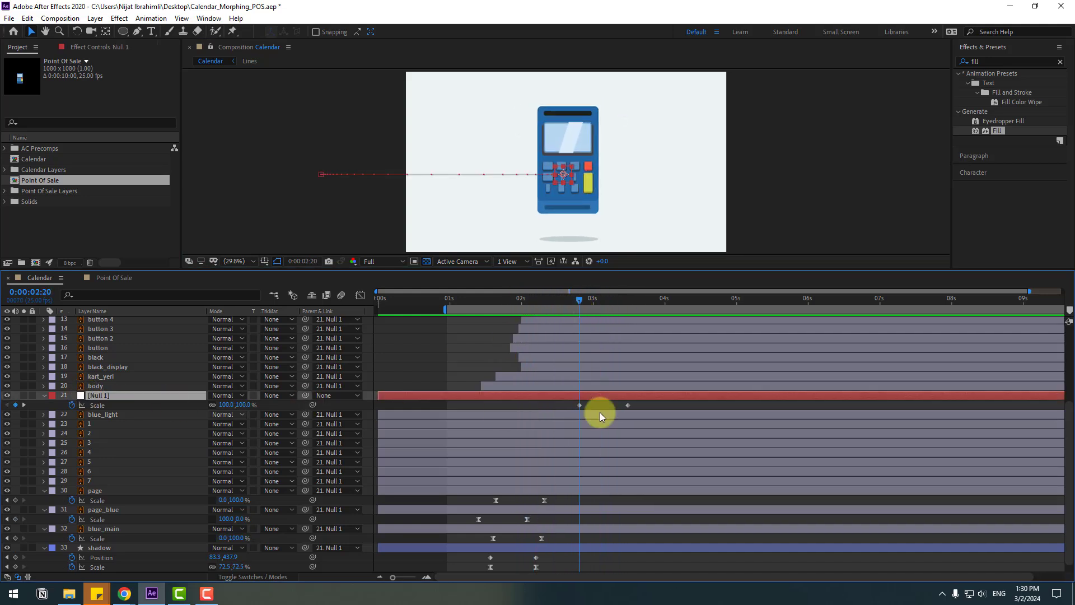
{"action": "left_click", "coordinate": [613, 407]}
{"action": "right_click", "coordinate": [579, 406]}
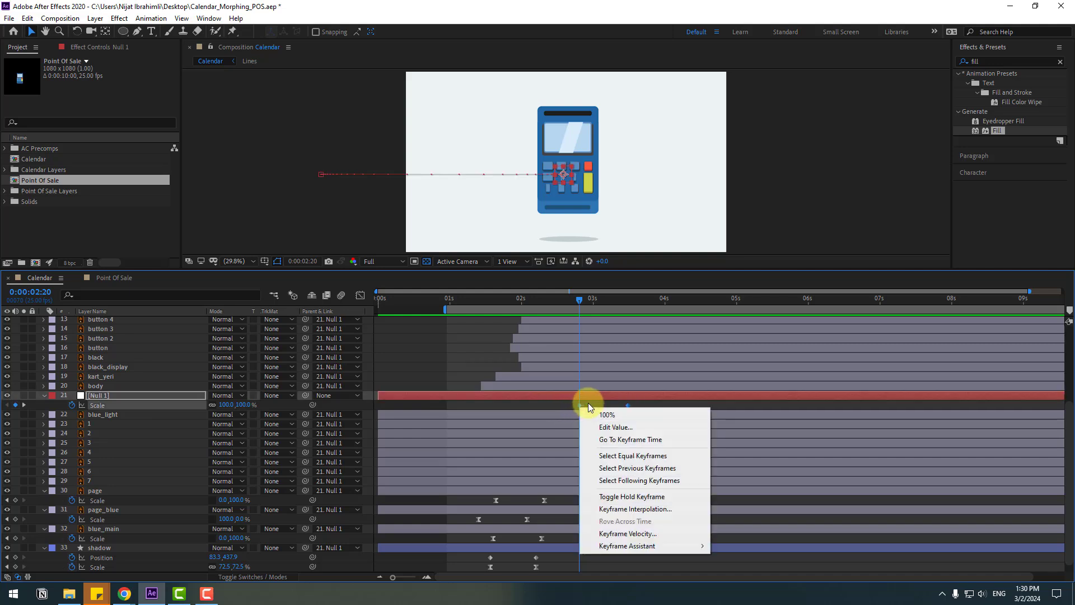
{"action": "mouse_move", "coordinate": [660, 551]}
{"action": "left_click", "coordinate": [734, 472]}
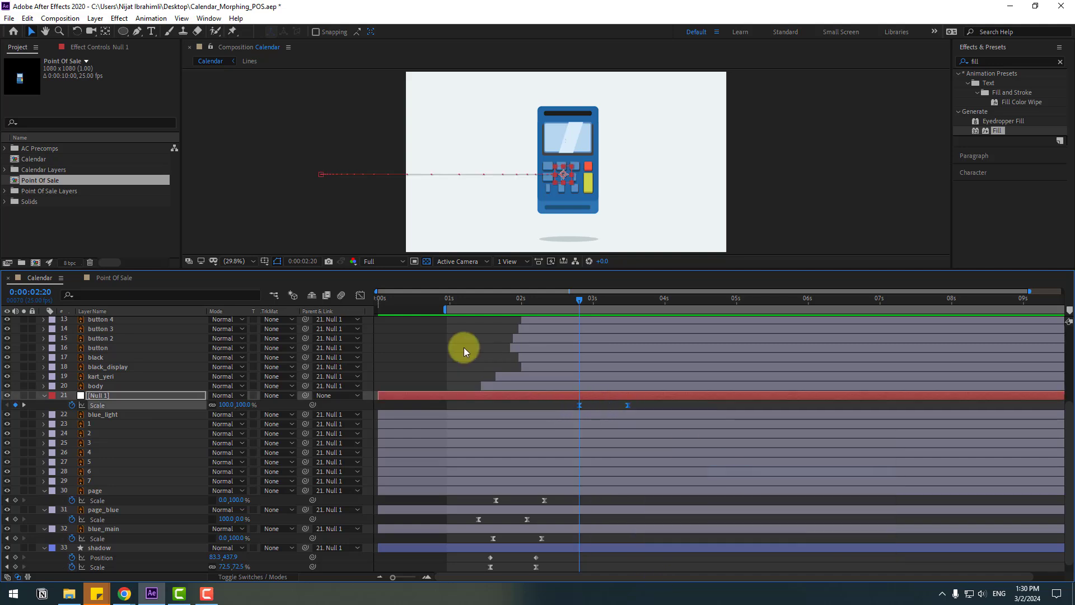
{"action": "key", "text": "space"}
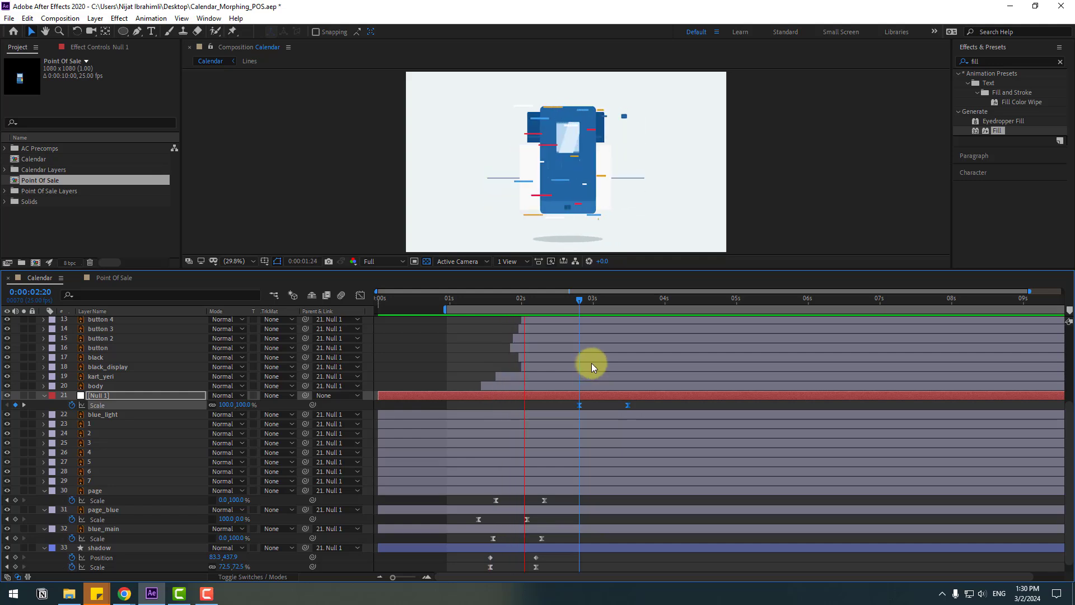
- Move Null 1's first Scale keyframe to 0:00:02:16 and replay to check the timing
{"action": "left_click", "coordinate": [568, 299]}
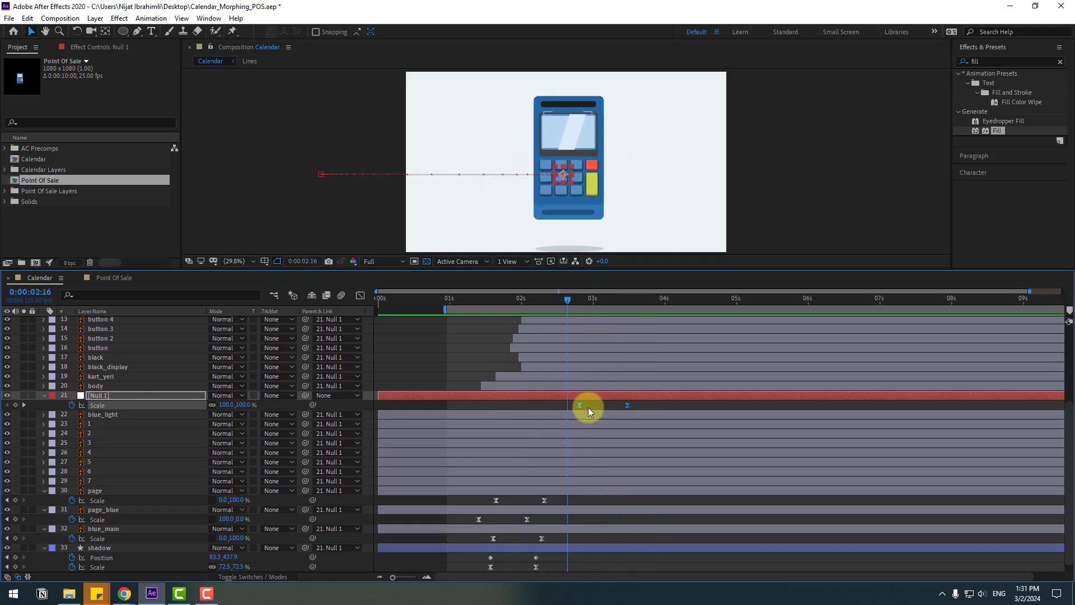
{"action": "left_click_drag", "start_coordinate": [587, 405], "coordinate": [567, 410]}
{"action": "key", "text": "space"}
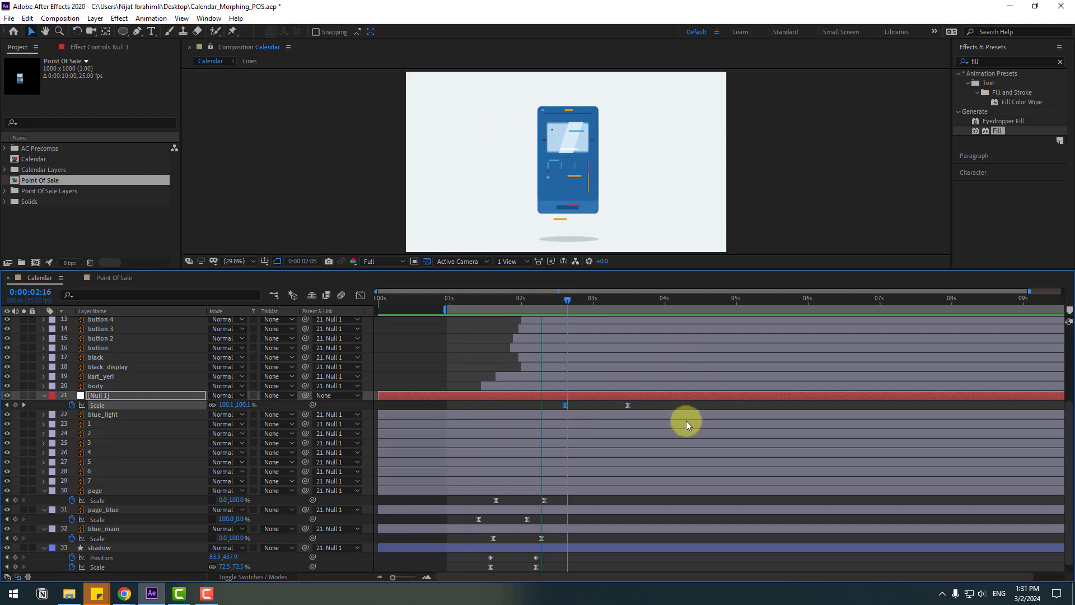
{"action": "left_click", "coordinate": [567, 300]}
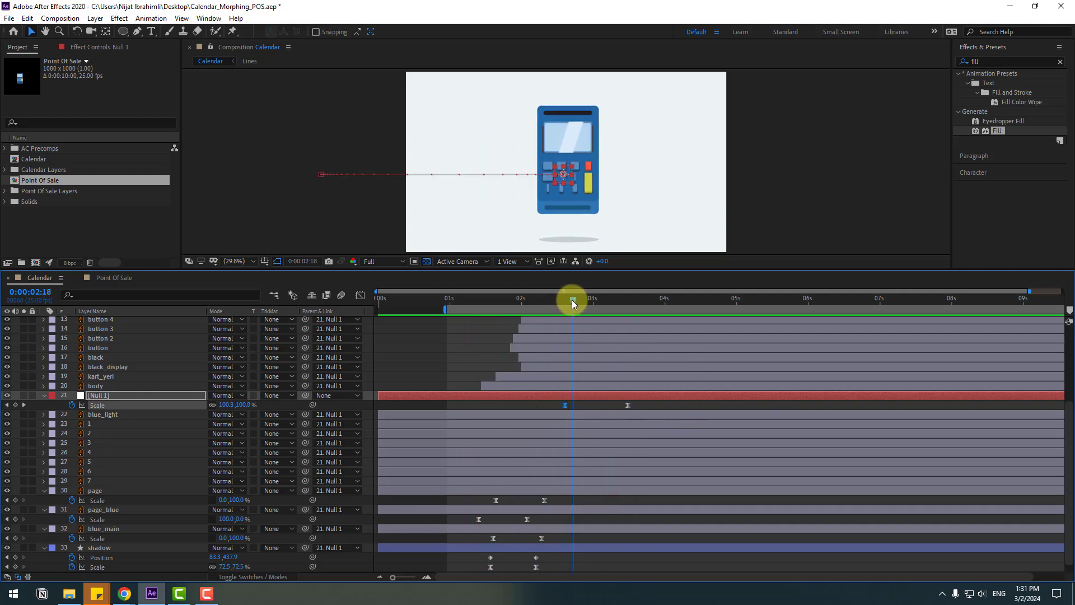
{"action": "left_click", "coordinate": [563, 300]}
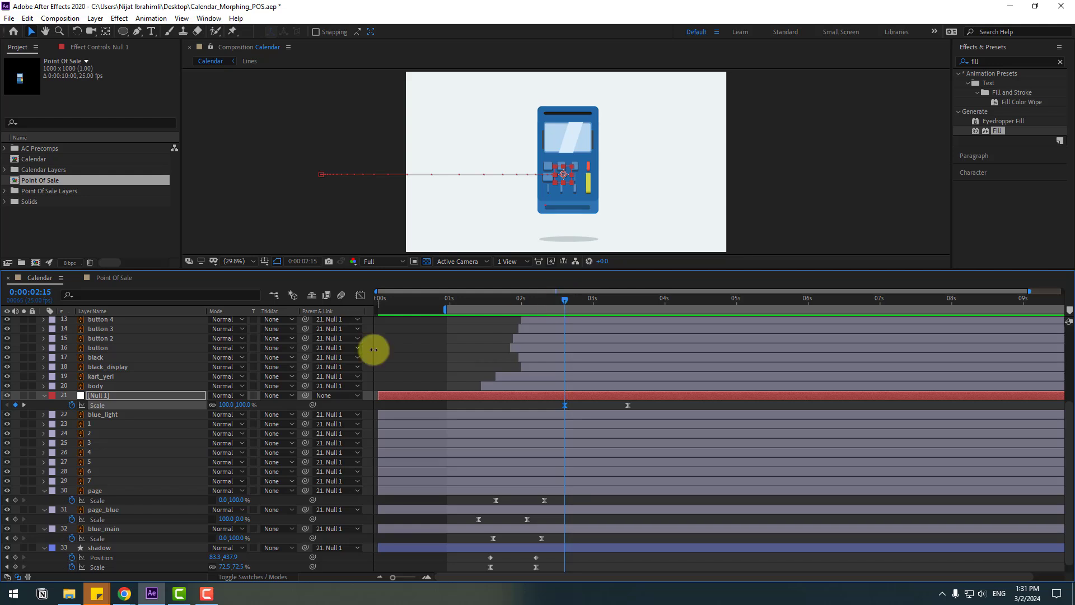
{"action": "scroll", "coordinate": [120, 384], "scroll_direction": "up", "scroll_amount": 3}
{"action": "scroll", "coordinate": [126, 381], "scroll_direction": "up", "scroll_amount": 2}
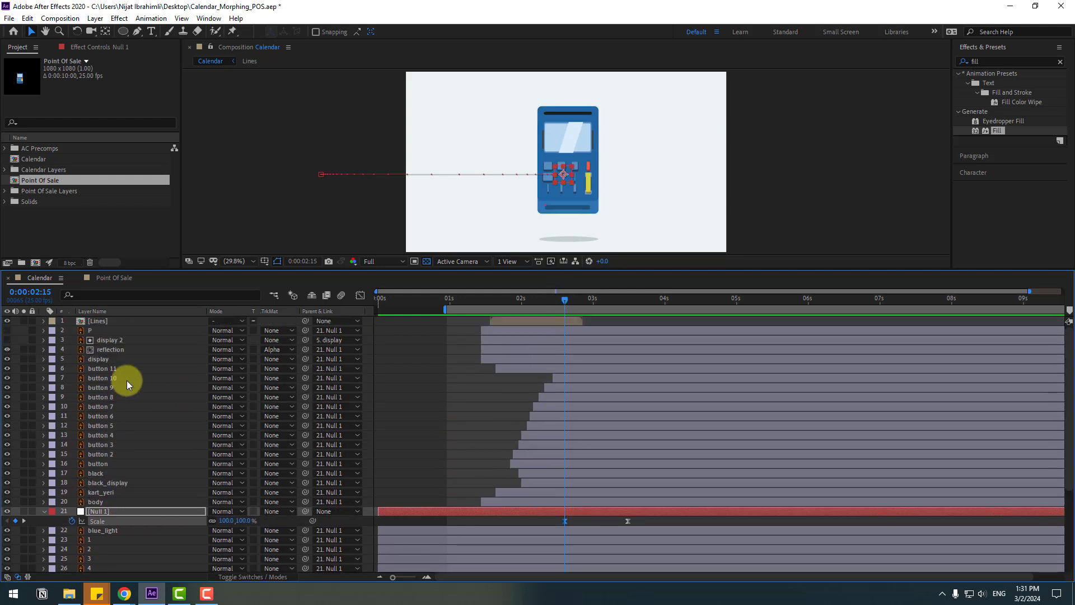
- Keyframe the reflection's Position from 2:15 to 3:12, sliding it right across the screen
{"action": "left_click", "coordinate": [106, 351]}
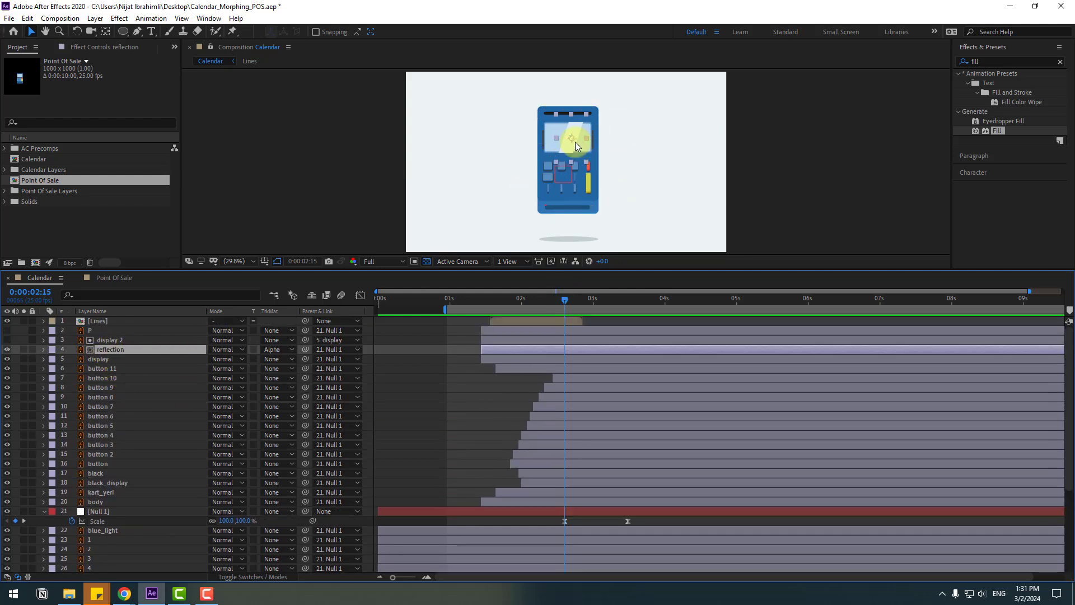
{"action": "left_click_drag", "start_coordinate": [574, 141], "coordinate": [557, 141]}
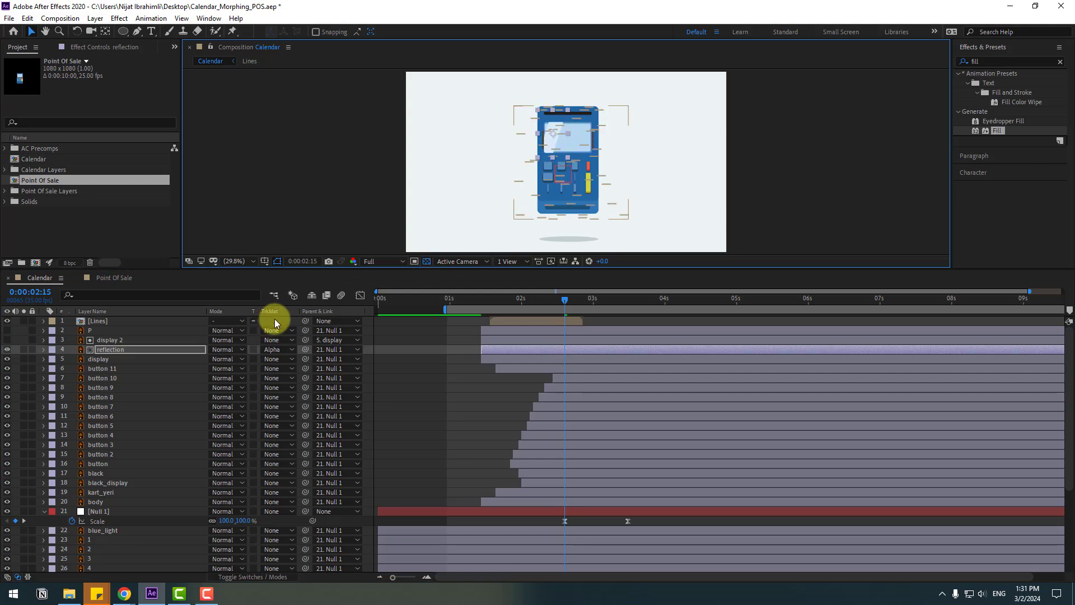
{"action": "key", "text": "p"}
{"action": "left_click", "coordinate": [73, 359]}
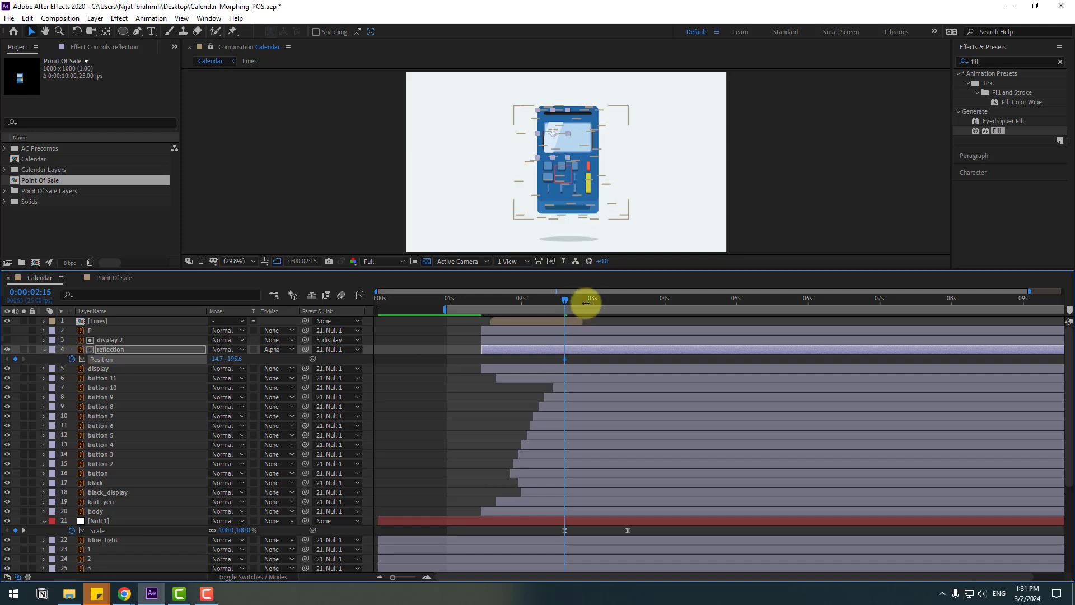
{"action": "scroll", "coordinate": [593, 297], "scroll_direction": "right", "scroll_amount": 2}
{"action": "left_click_drag", "start_coordinate": [578, 300], "coordinate": [626, 306]}
{"action": "key", "text": "Page_Down"}
{"action": "left_click_drag", "start_coordinate": [214, 359], "coordinate": [249, 360]}
{"action": "left_click_drag", "start_coordinate": [552, 145], "coordinate": [567, 151]}
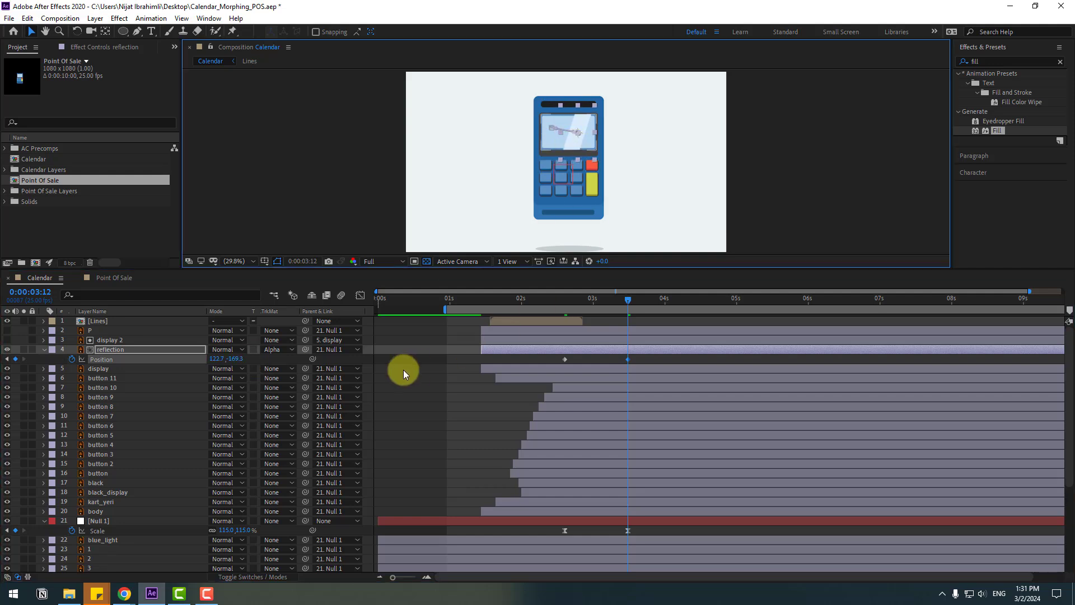
- Lower the reflection layer's opacity to 29%
{"action": "left_click", "coordinate": [112, 348]}
{"action": "key", "text": "t"}
{"action": "left_click_drag", "start_coordinate": [212, 359], "coordinate": [175, 360]}
{"action": "left_click", "coordinate": [412, 413]}
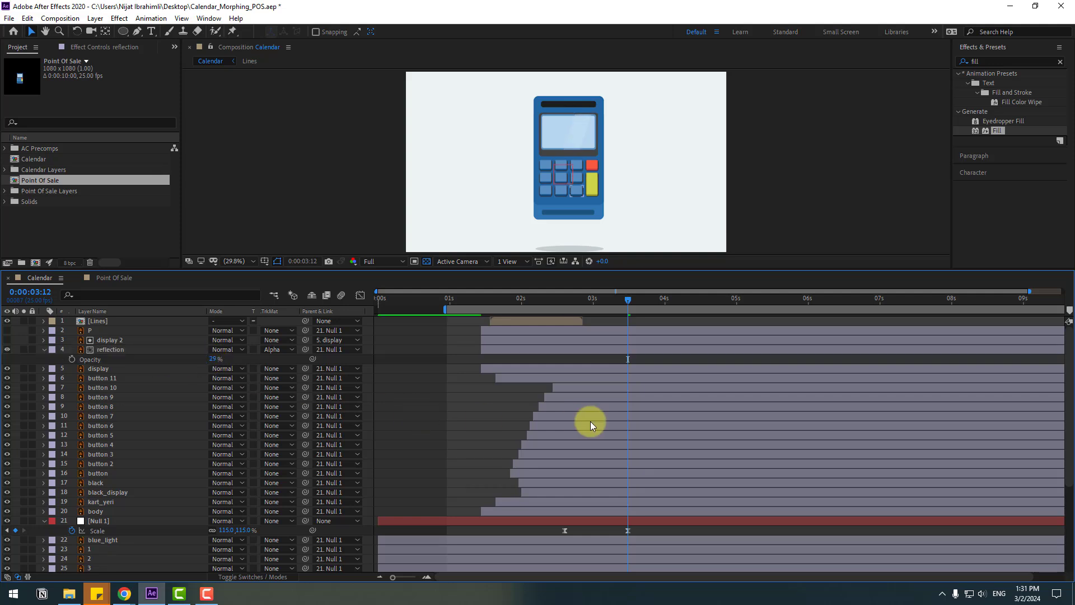
- Apply Easy Ease to both reflection Position keyframes and preview around 0:00:03:14
{"action": "left_click", "coordinate": [130, 348]}
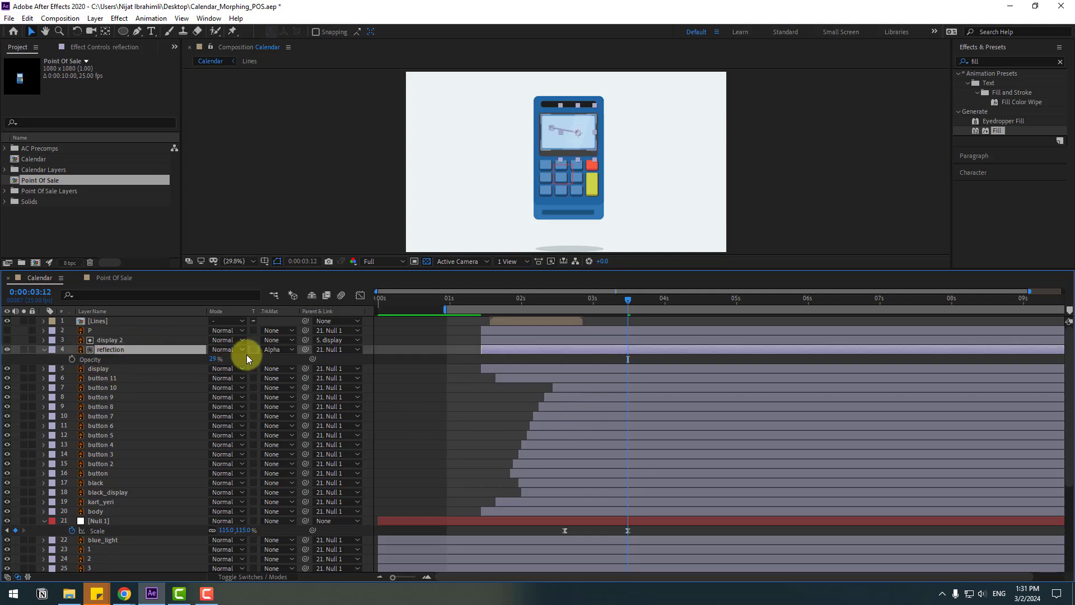
{"action": "key", "text": "p"}
{"action": "left_click_drag", "start_coordinate": [633, 360], "coordinate": [566, 362]}
{"action": "right_click", "coordinate": [566, 362]}
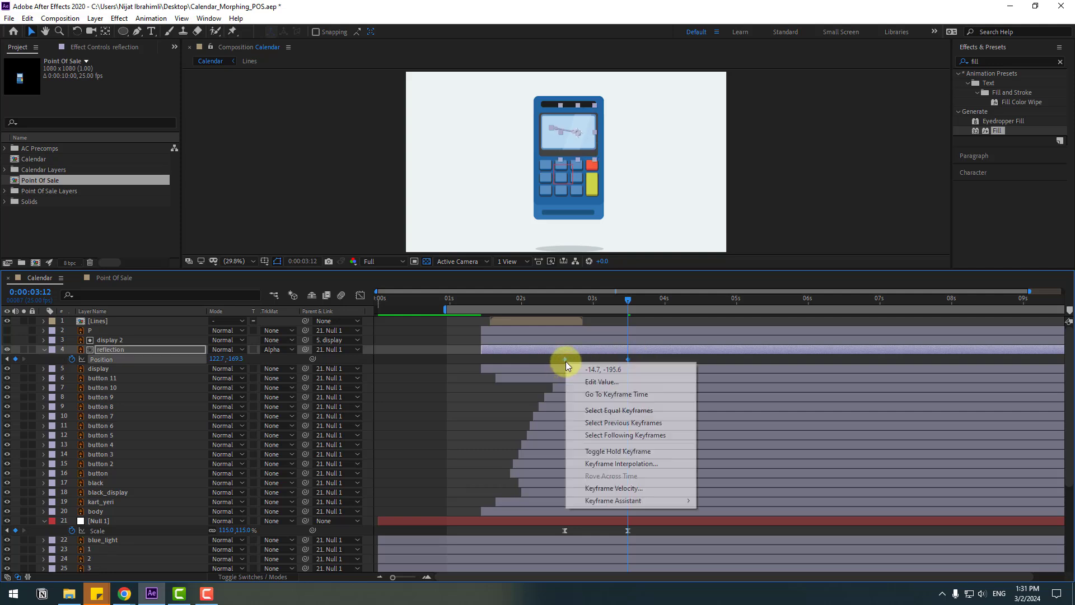
{"action": "mouse_move", "coordinate": [637, 501]}
{"action": "left_click", "coordinate": [760, 426]}
{"action": "key", "text": "space"}
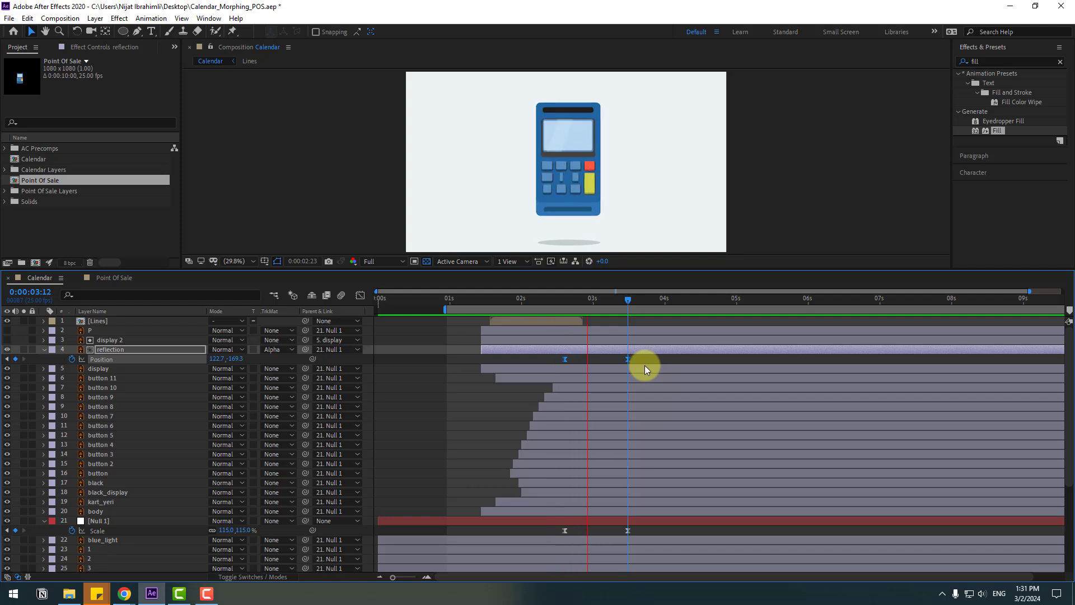
{"action": "left_click_drag", "start_coordinate": [628, 298], "coordinate": [639, 300]}
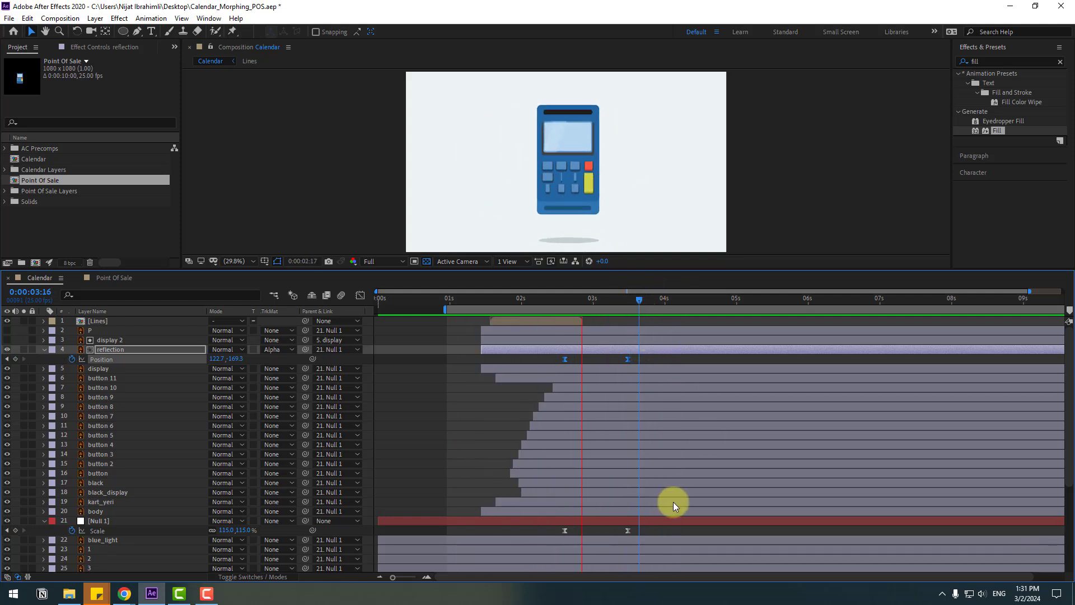
{"action": "left_click_drag", "start_coordinate": [650, 300], "coordinate": [634, 303]}
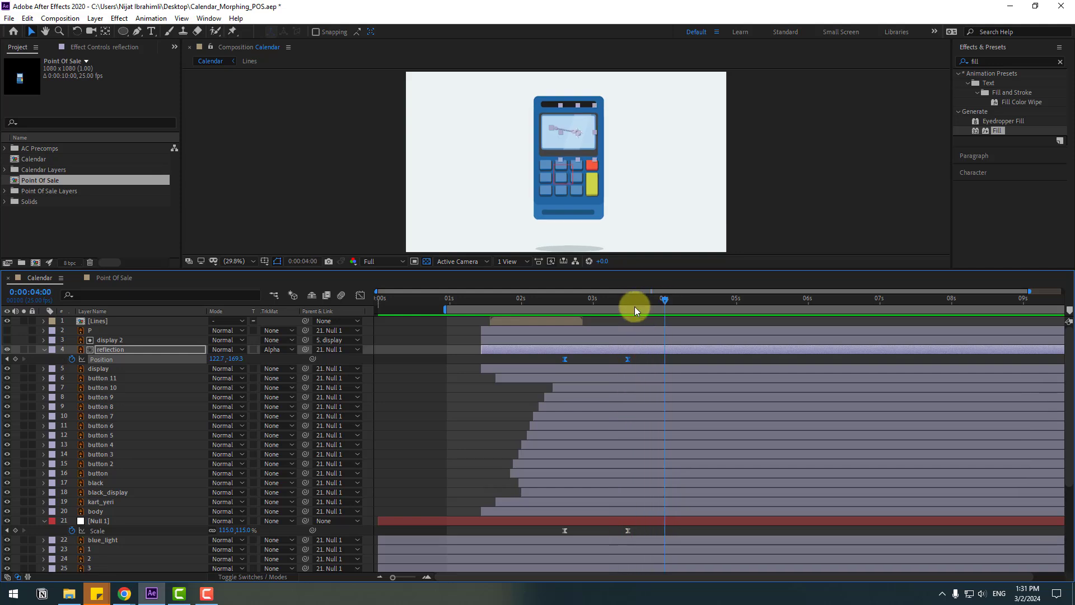
- Hide display 2 and keyframe P's Position from Y -461 up to Y -664 at 0:00:04:11
{"action": "left_click", "coordinate": [89, 331]}
{"action": "left_click", "coordinate": [8, 337]}
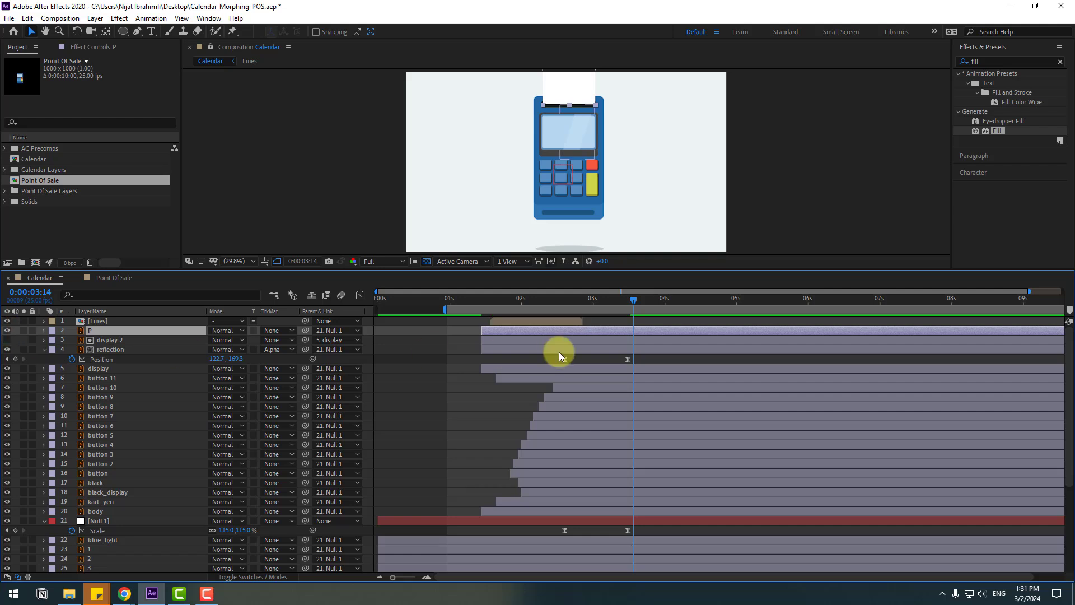
{"action": "left_click_drag", "start_coordinate": [566, 297], "coordinate": [631, 304]}
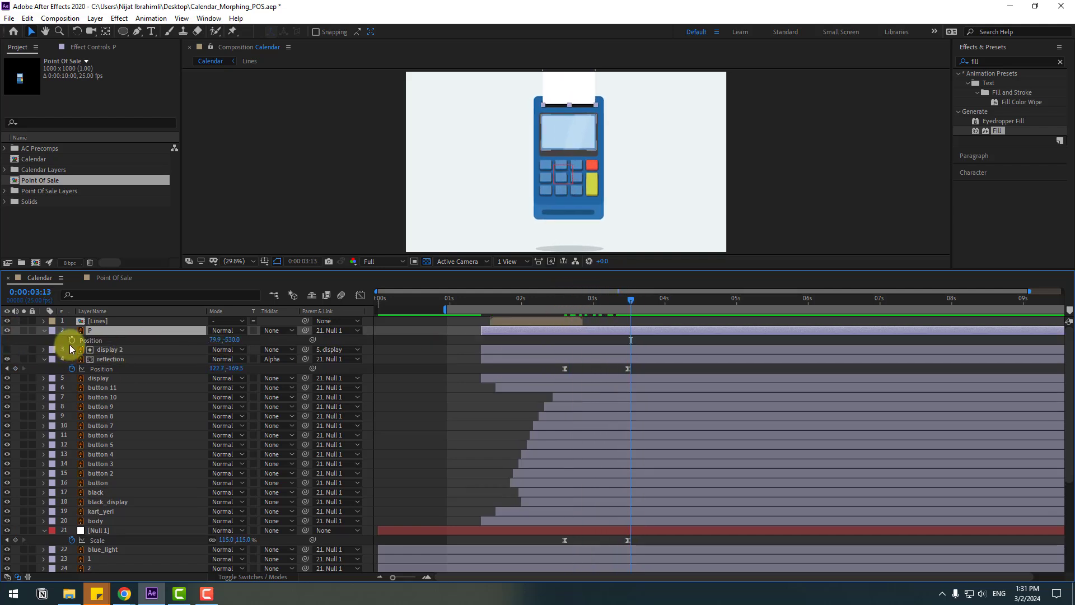
{"action": "key", "text": "alt+shift+p"}
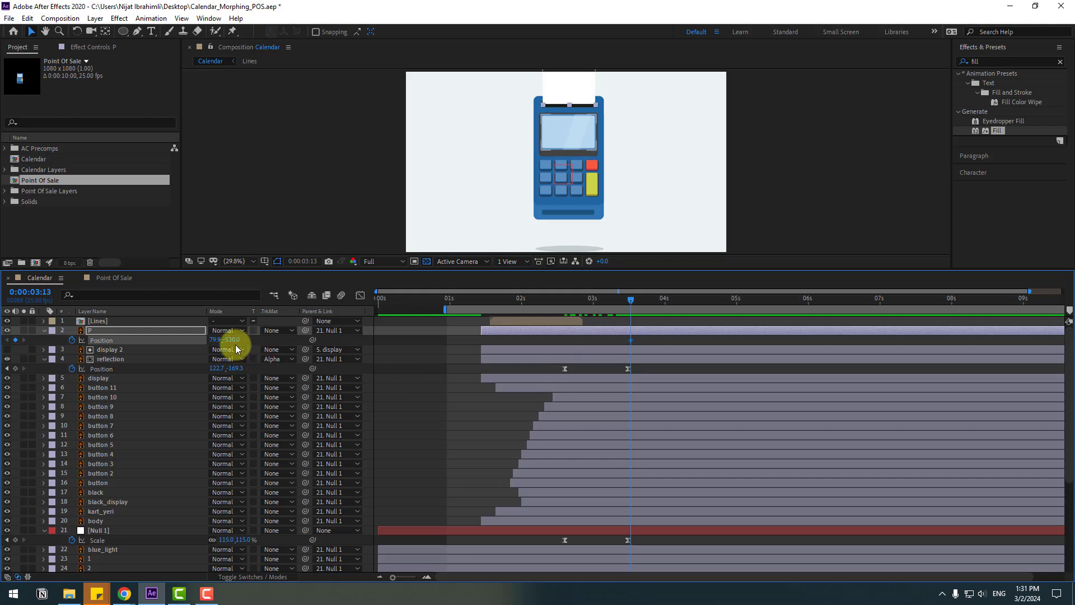
{"action": "left_click_drag", "start_coordinate": [233, 340], "coordinate": [498, 300]}
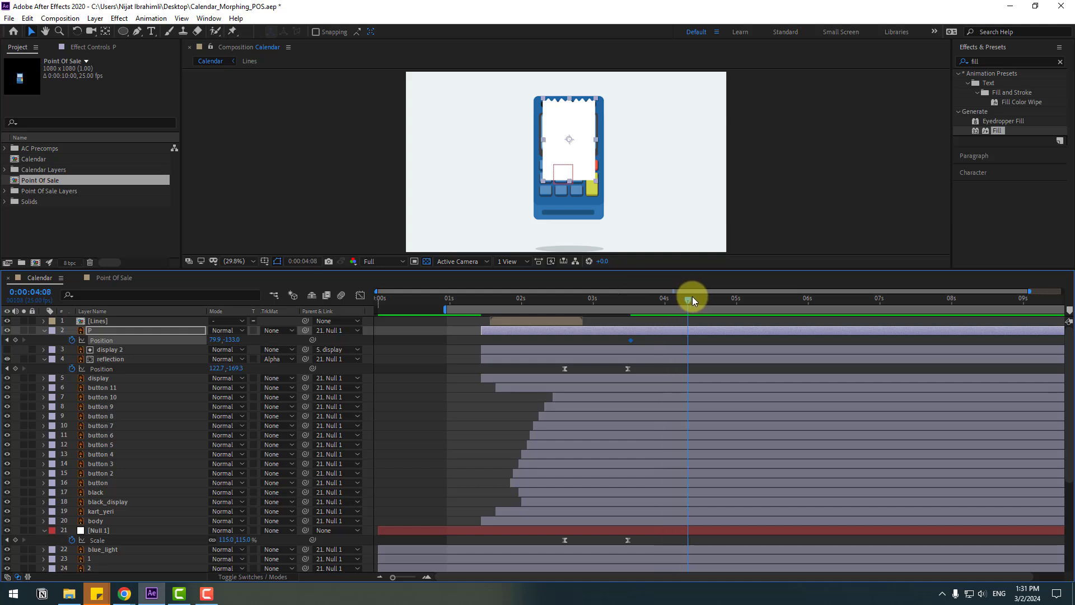
{"action": "left_click_drag", "start_coordinate": [693, 299], "coordinate": [698, 300]}
{"action": "left_click_drag", "start_coordinate": [230, 340], "coordinate": [20, 331]}
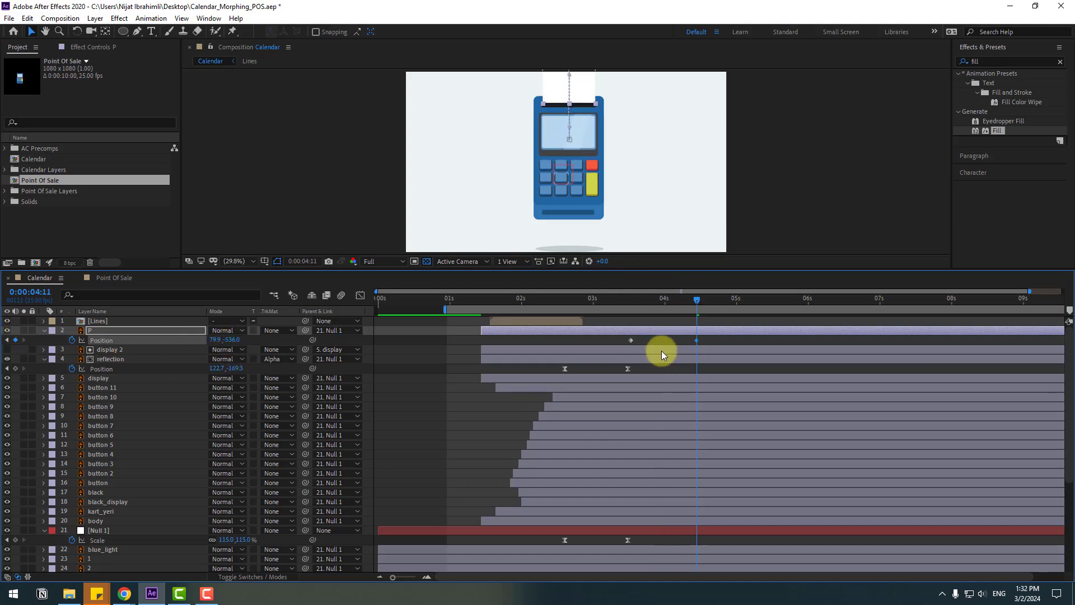
- Apply Easy Ease to P's Position keyframes and preview from about 3 seconds
{"action": "right_click", "coordinate": [632, 340]}
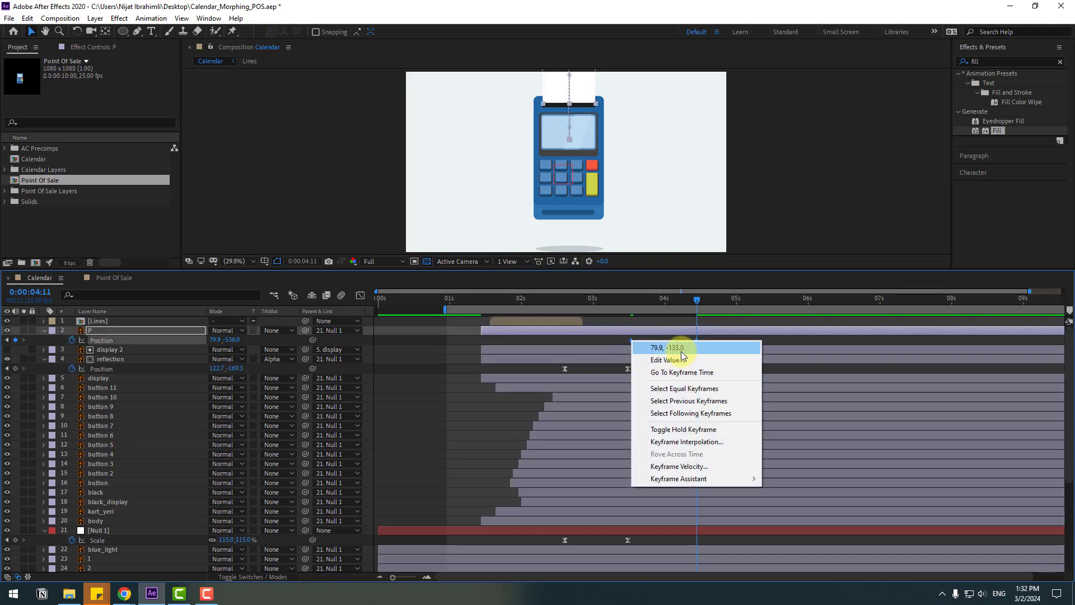
{"action": "mouse_move", "coordinate": [729, 477]}
{"action": "left_click", "coordinate": [787, 511]}
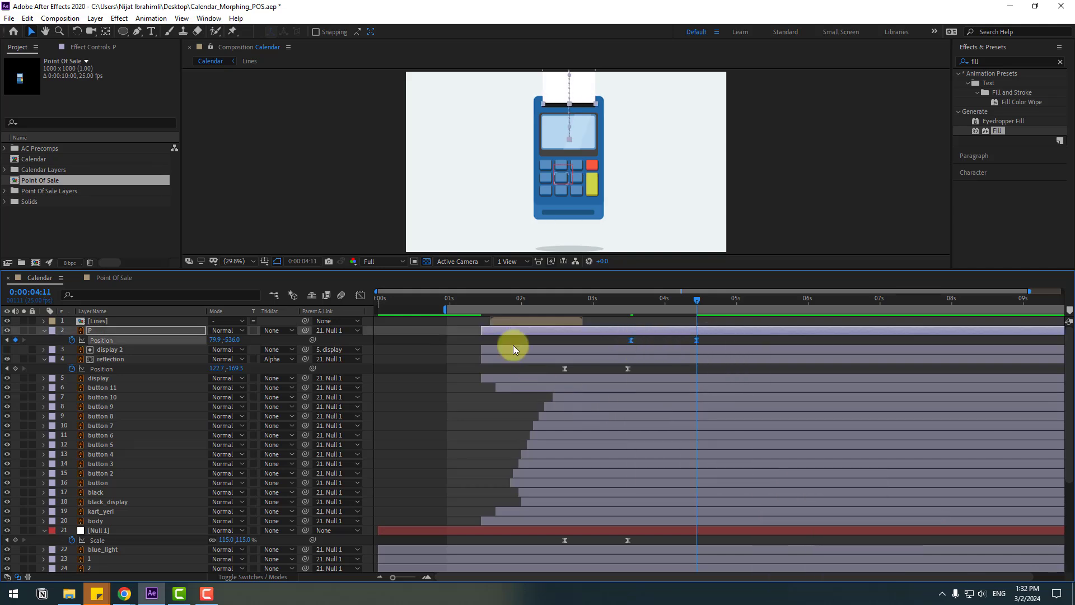
{"action": "left_click_drag", "start_coordinate": [443, 310], "coordinate": [610, 309]}
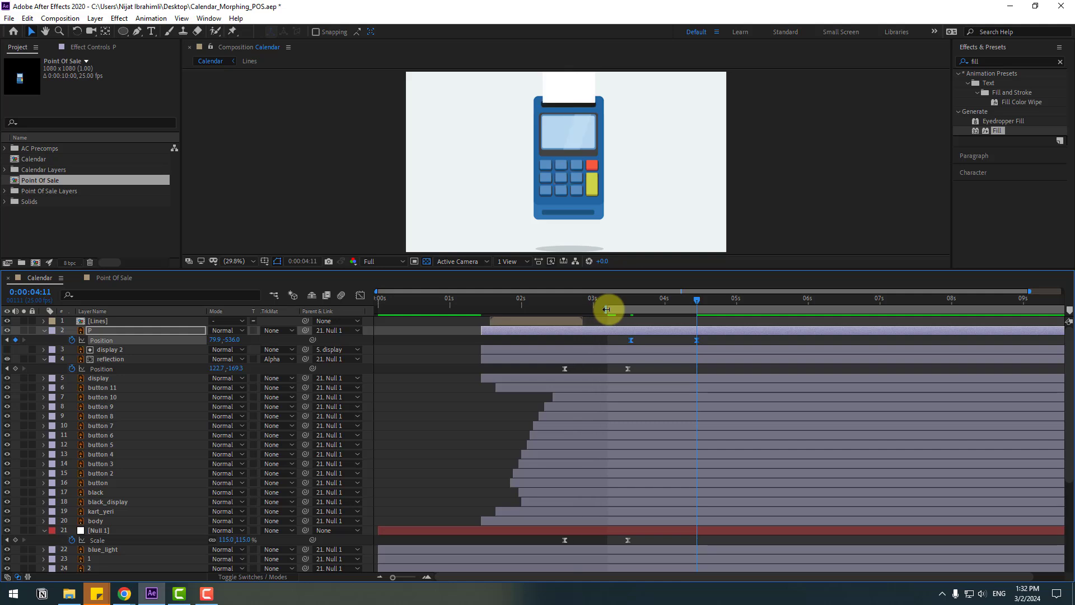
{"action": "key", "text": "space"}
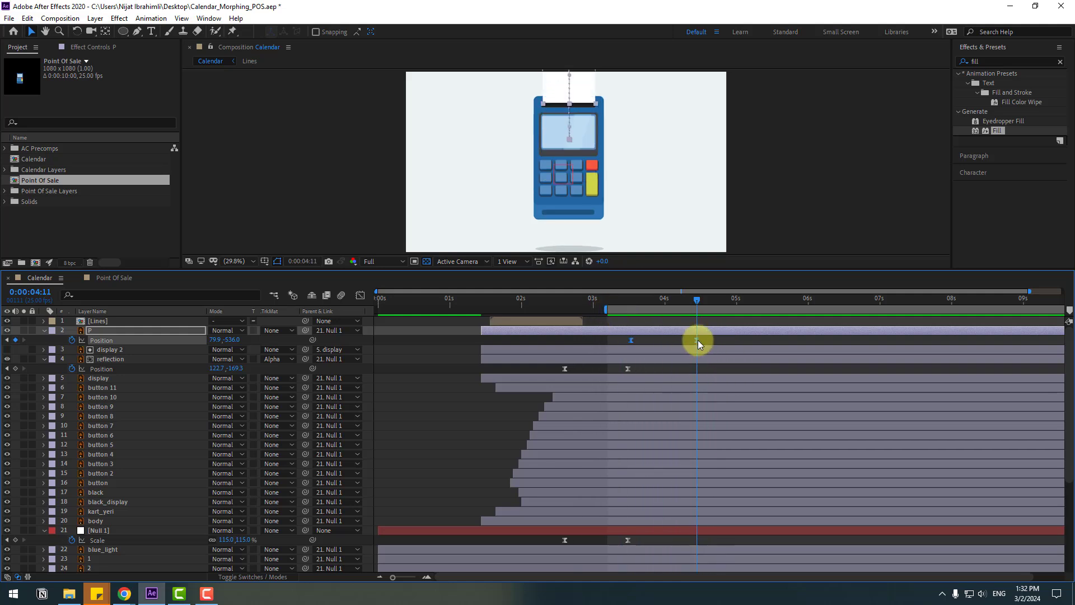
- Stretch the first keyframe's influence in the speed graph to sharpen the easing, then preview
{"action": "left_click", "coordinate": [354, 300]}
{"action": "left_click", "coordinate": [631, 538]}
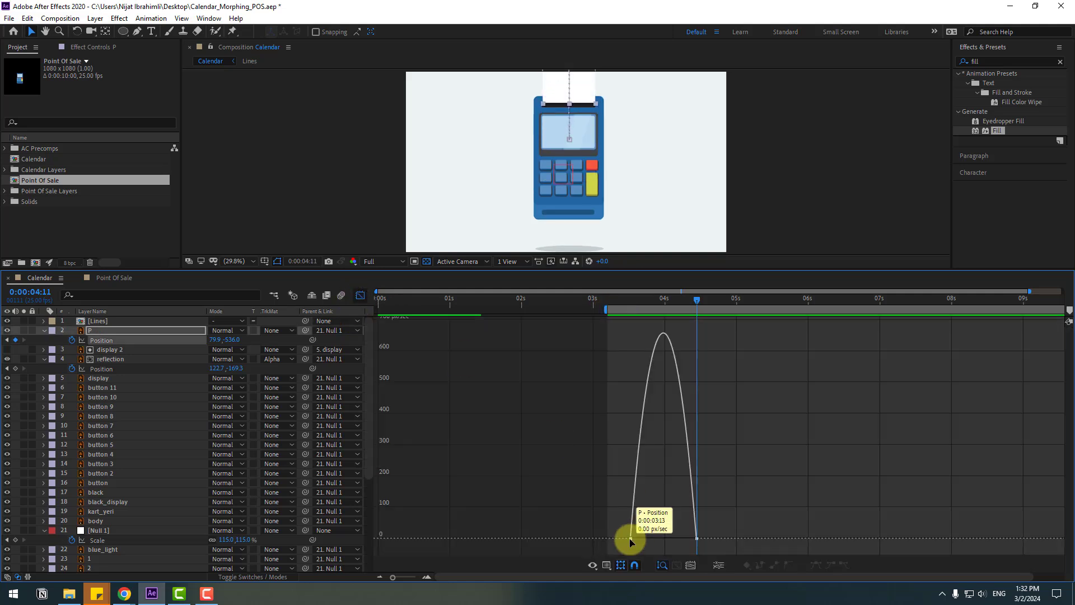
{"action": "left_click_drag", "start_coordinate": [642, 539], "coordinate": [662, 538]}
{"action": "key", "text": "space"}
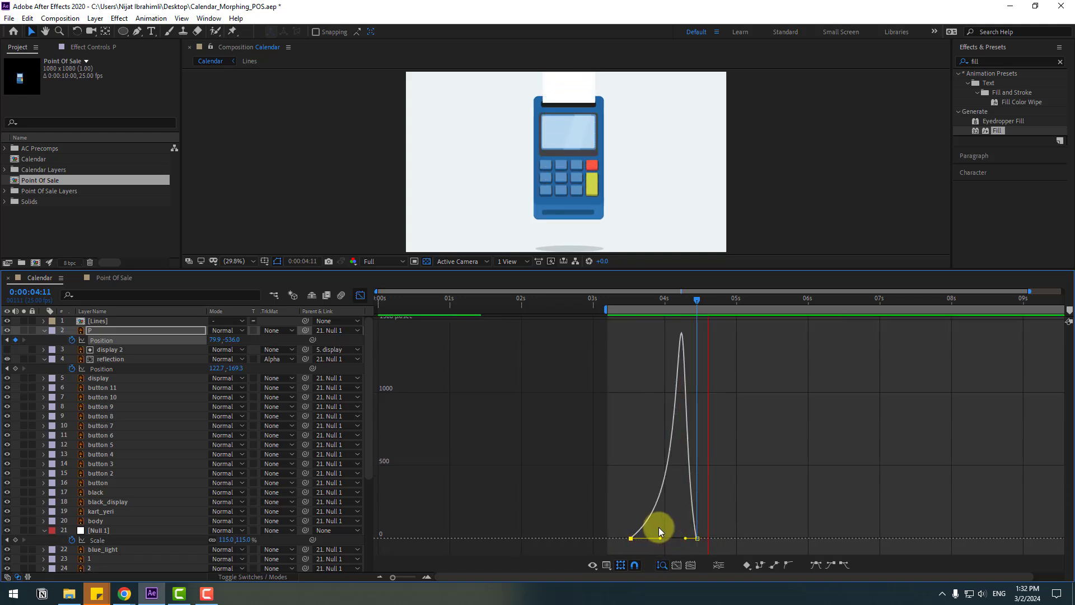
{"action": "key", "text": "space"}
{"action": "left_click", "coordinate": [360, 295]}
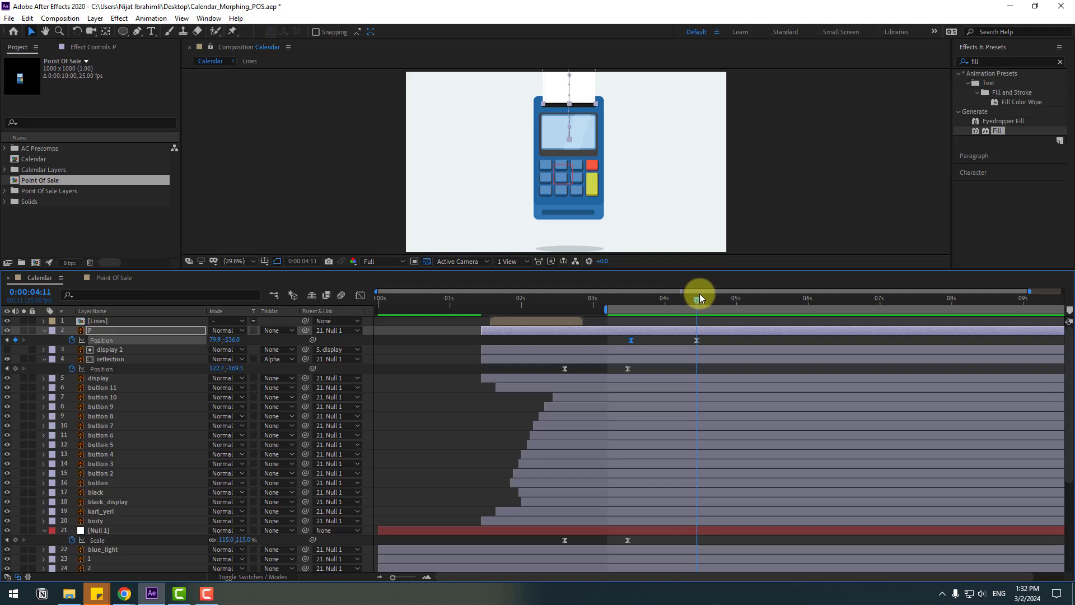
{"action": "left_click", "coordinate": [742, 338]}
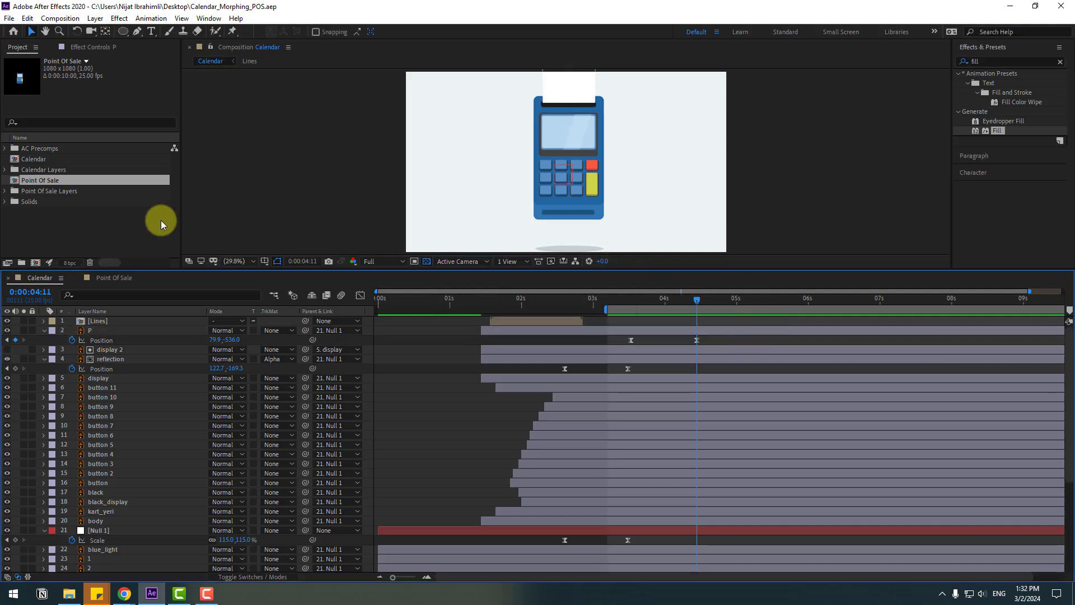
- Create a black solid named MASK and resize it over the terminal body
{"action": "left_click", "coordinate": [95, 18]}
{"action": "mouse_move", "coordinate": [104, 32]}
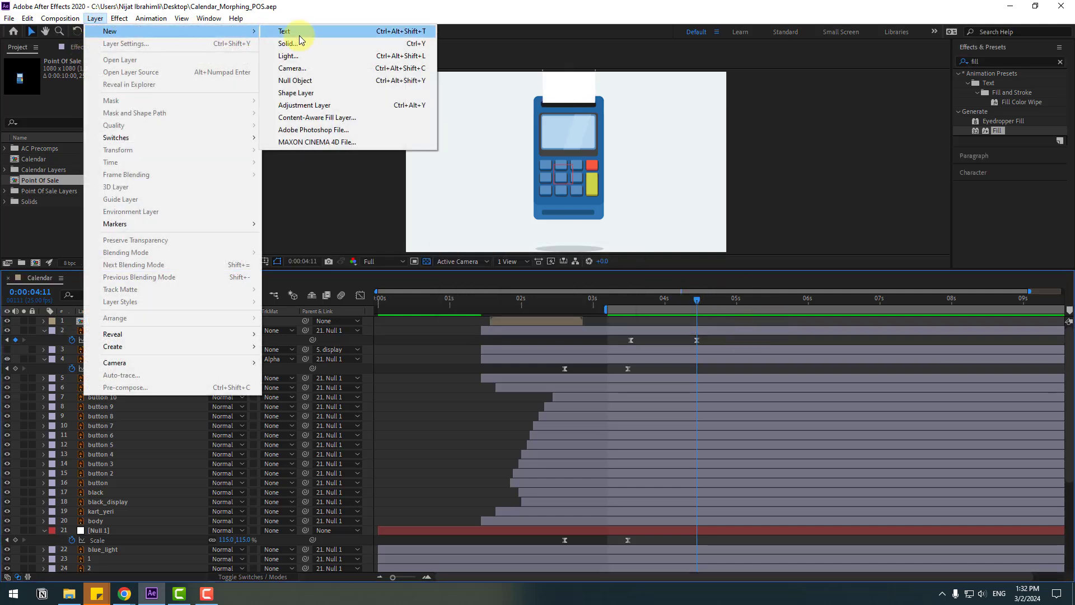
{"action": "left_click", "coordinate": [302, 43]}
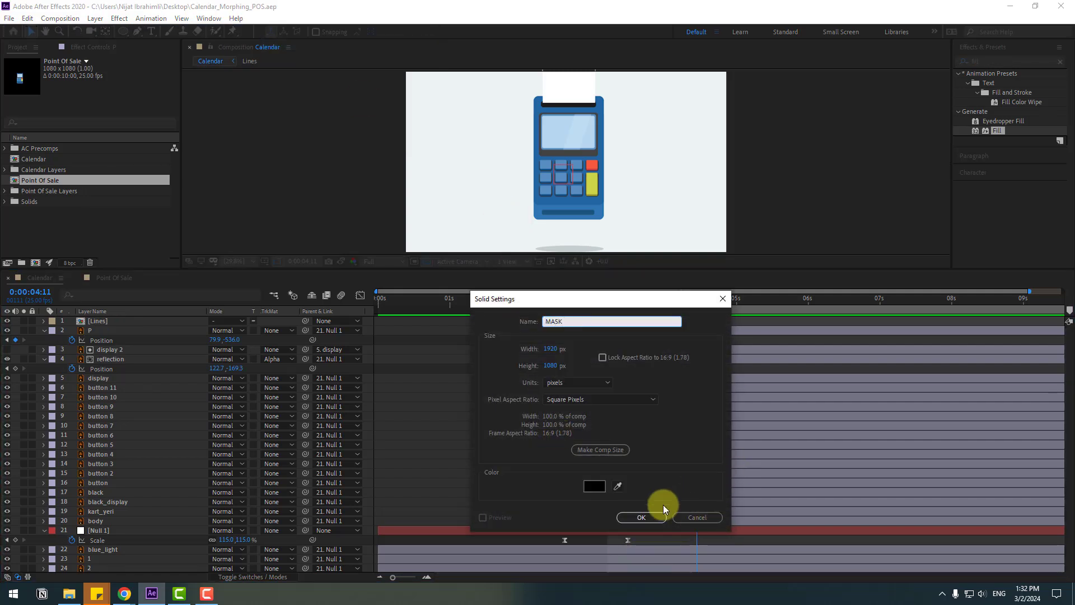
{"action": "left_click", "coordinate": [645, 517]}
{"action": "left_click_drag", "start_coordinate": [406, 71], "coordinate": [550, 109]}
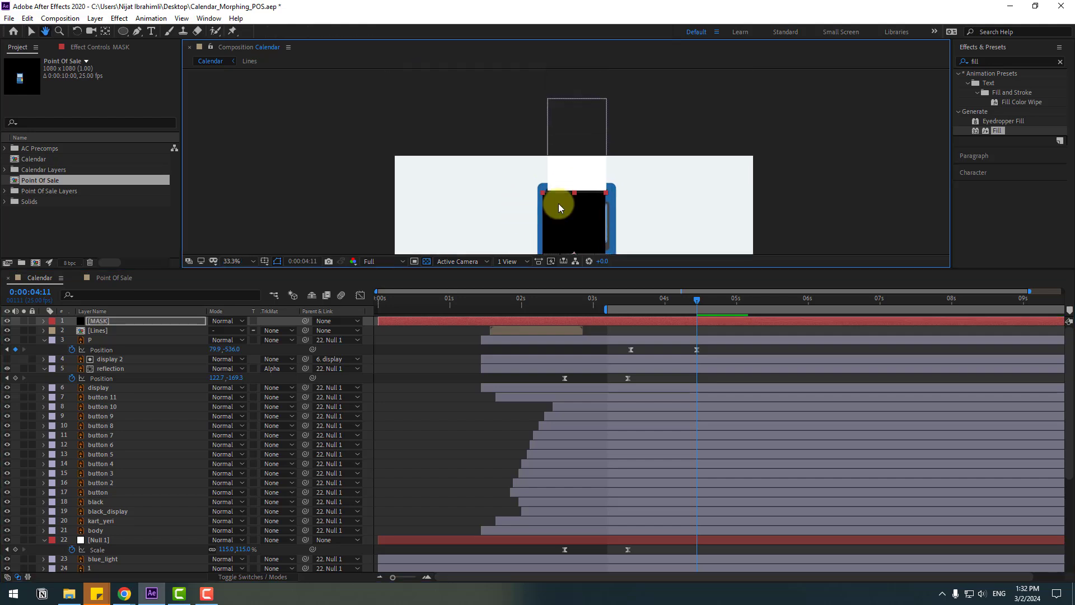
{"action": "scroll", "coordinate": [559, 203], "scroll_direction": "up", "scroll_amount": 7}
{"action": "left_click_drag", "start_coordinate": [422, 197], "coordinate": [397, 192]}
{"action": "scroll", "coordinate": [491, 182], "scroll_direction": "down", "scroll_amount": 4}
{"action": "scroll", "coordinate": [493, 191], "scroll_direction": "down", "scroll_amount": 2}
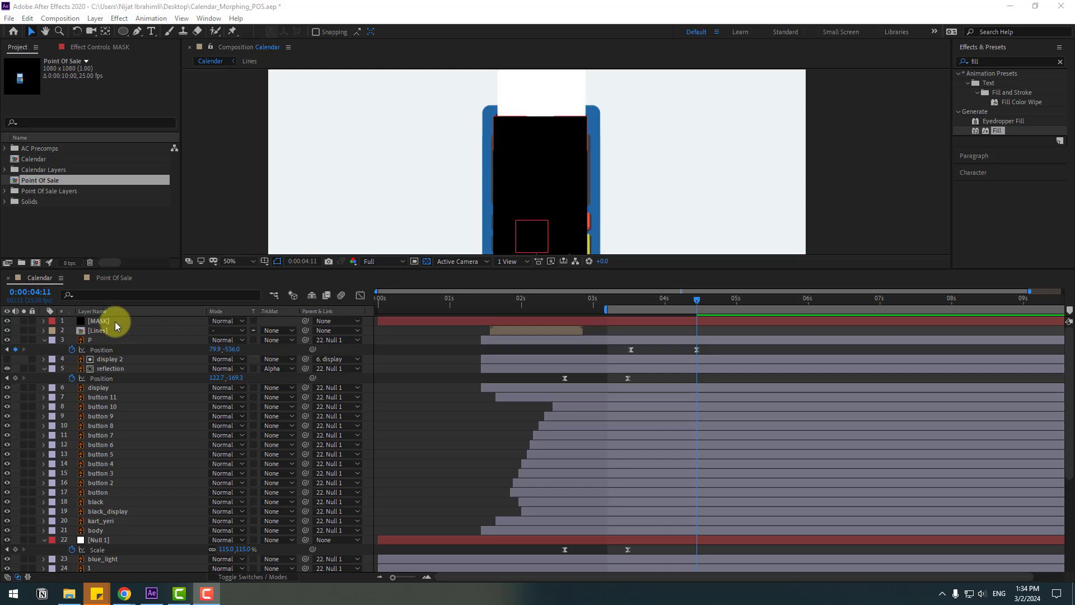
- Move MASK below the Lines layer and parent it to Null 1
{"action": "left_click", "coordinate": [98, 322]}
{"action": "left_click_drag", "start_coordinate": [102, 324], "coordinate": [106, 338]}
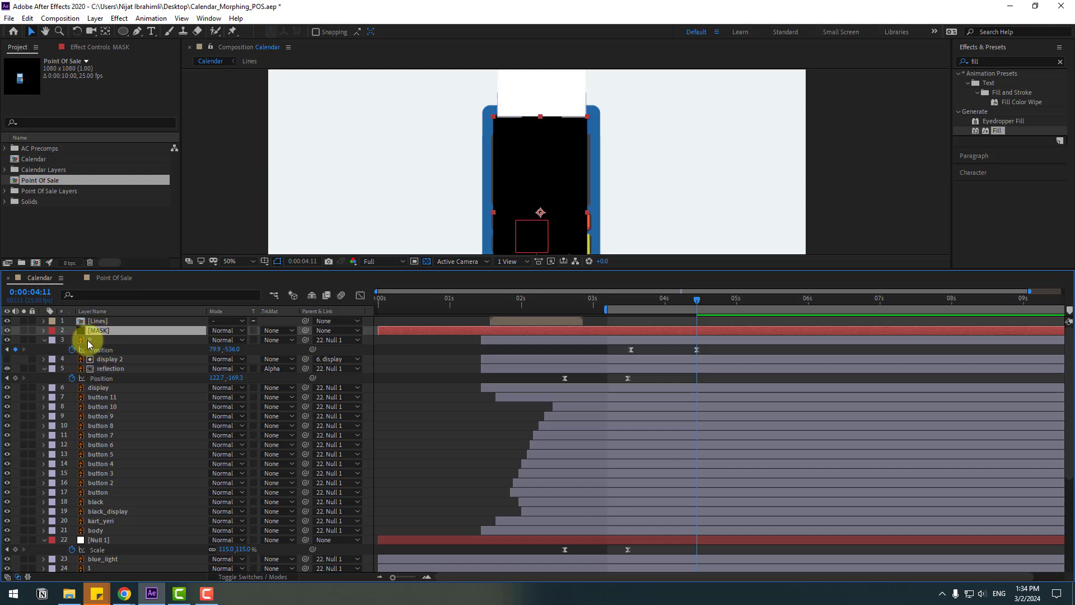
{"action": "left_click", "coordinate": [94, 341]}
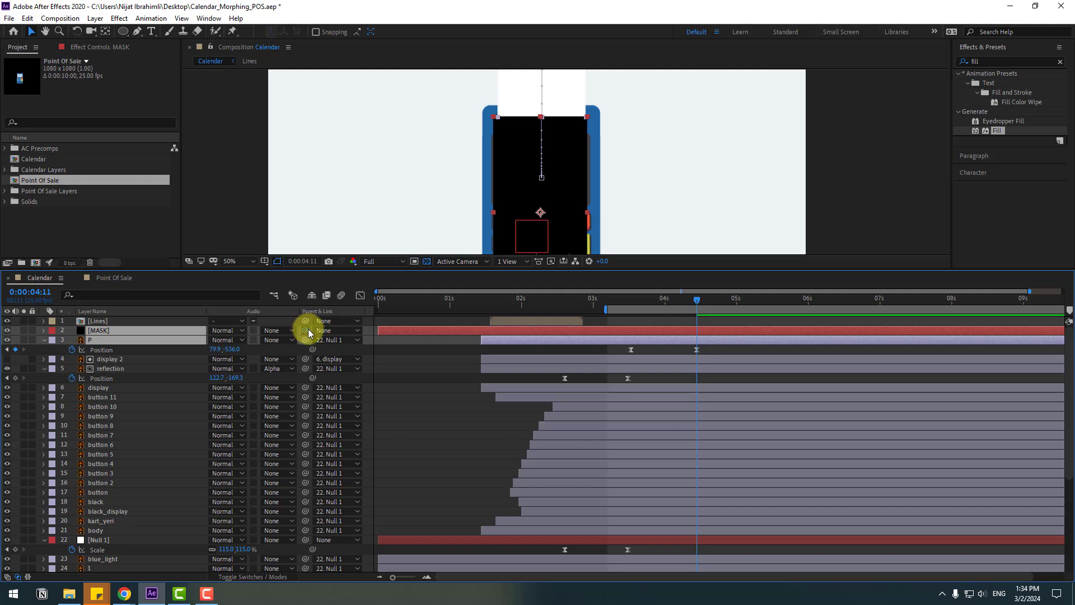
{"action": "left_click_drag", "start_coordinate": [309, 333], "coordinate": [98, 540]}
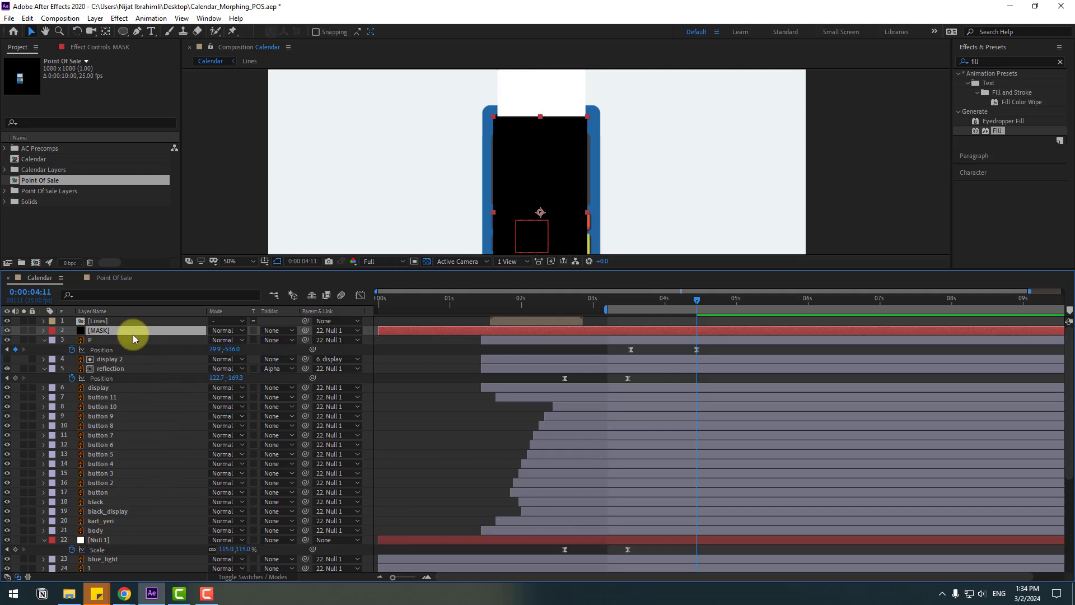
- Set P's track matte to Alpha Inverted Matte using MASK
{"action": "left_click", "coordinate": [98, 341]}
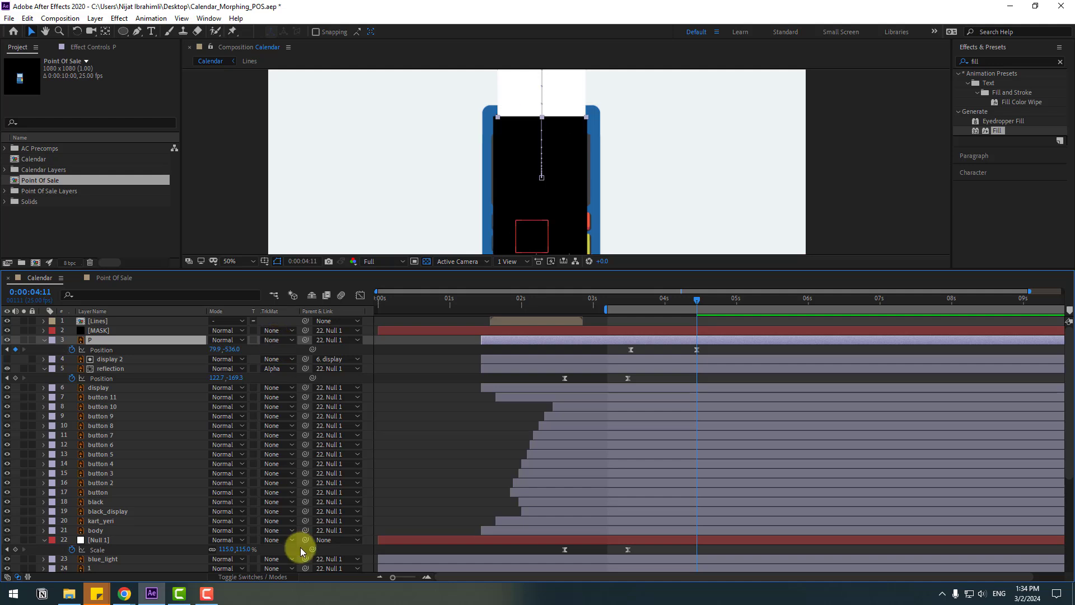
{"action": "left_click", "coordinate": [241, 577]}
{"action": "left_click", "coordinate": [240, 577]}
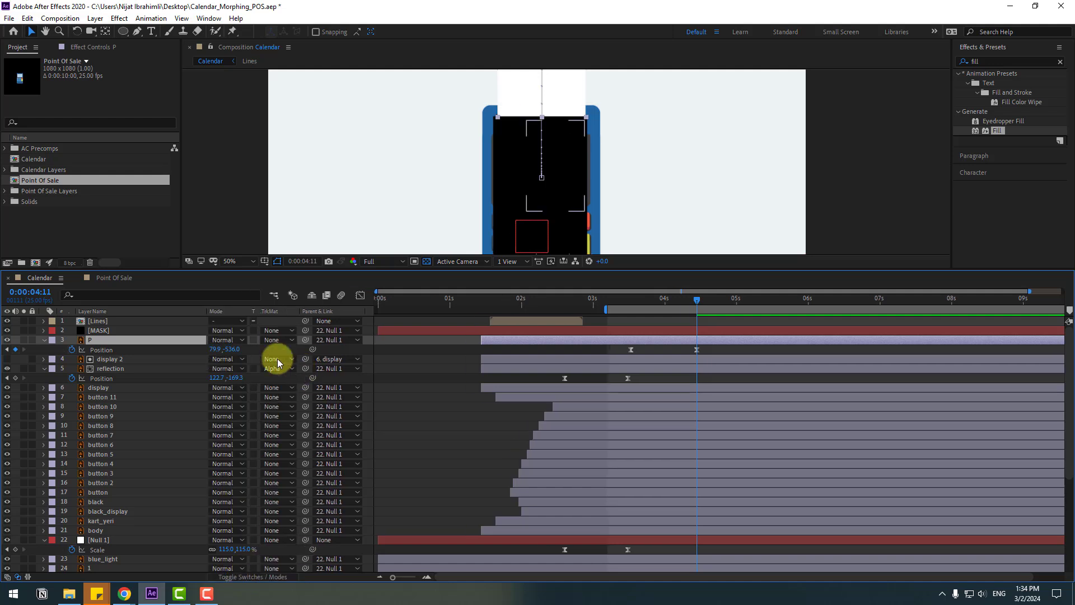
{"action": "left_click", "coordinate": [272, 341]}
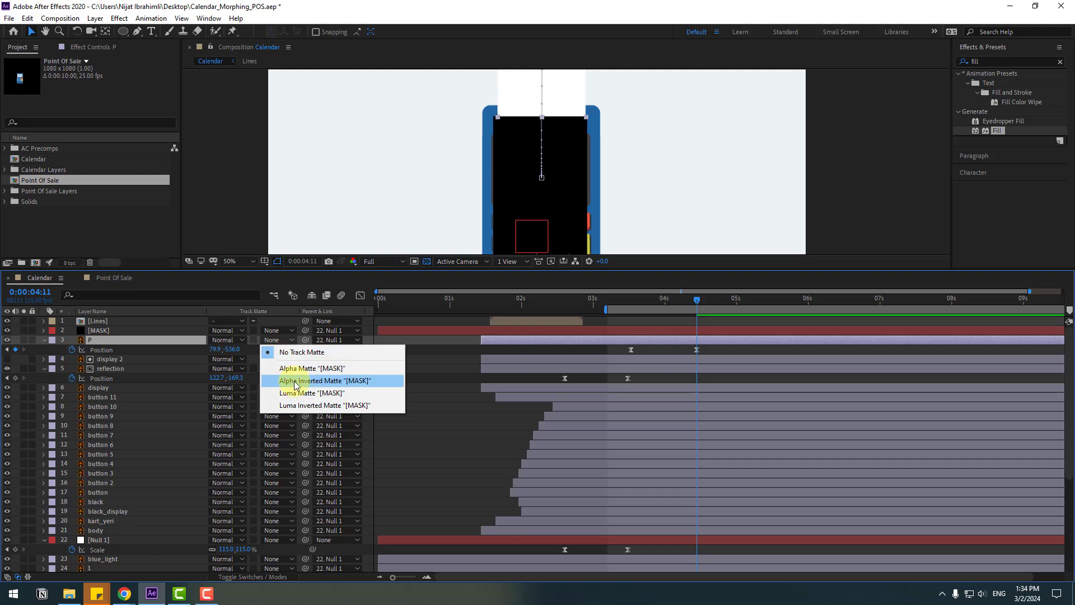
{"action": "left_click", "coordinate": [354, 381]}
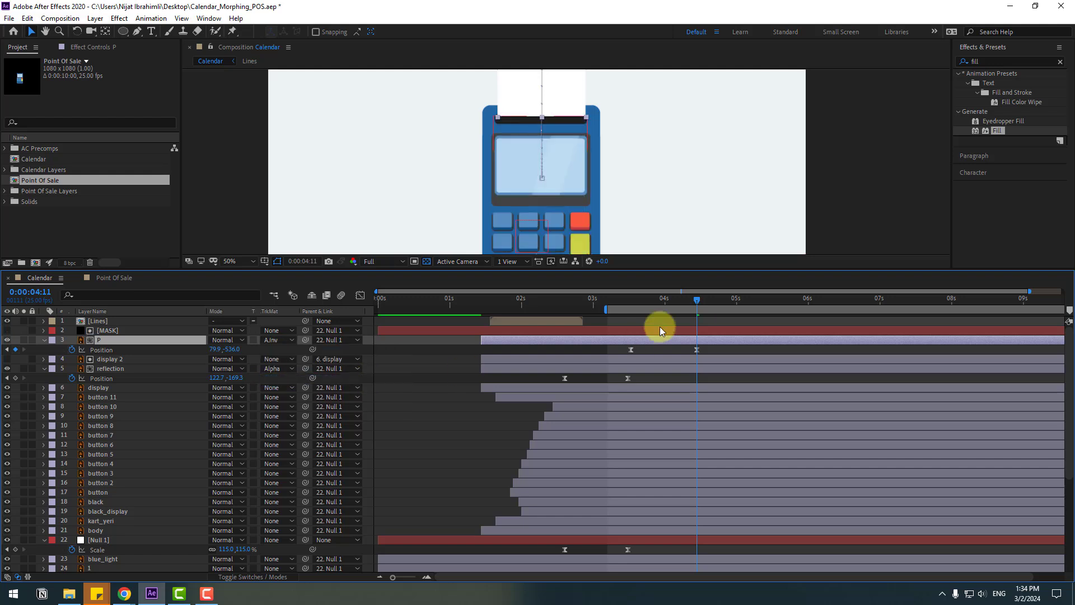
- Rewind to 03:13 and select P's first Position keyframe
{"action": "left_click", "coordinate": [674, 299]}
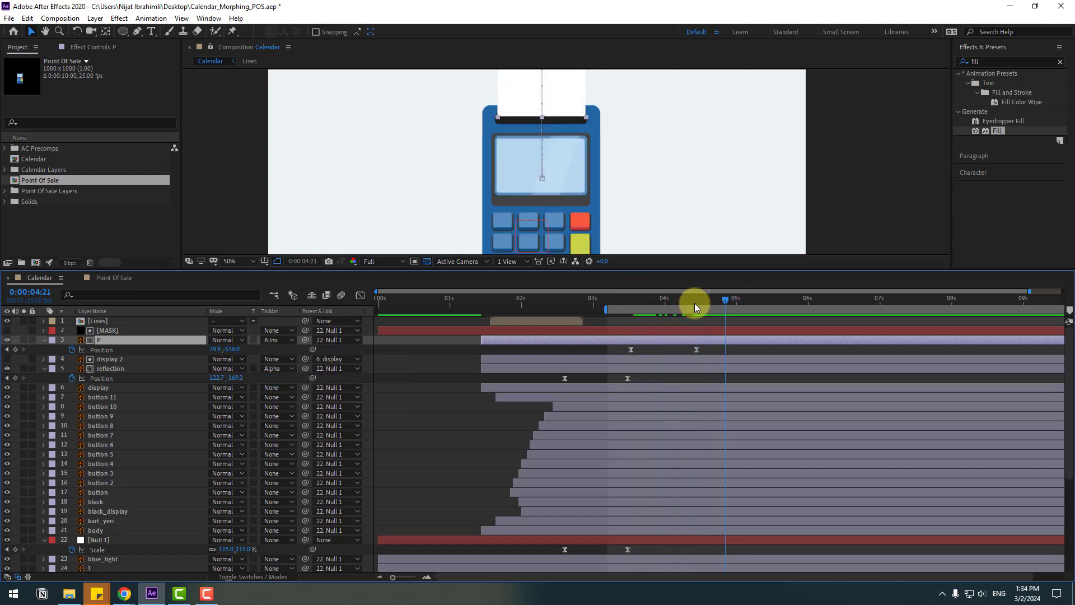
{"action": "left_click_drag", "start_coordinate": [694, 303], "coordinate": [633, 309]}
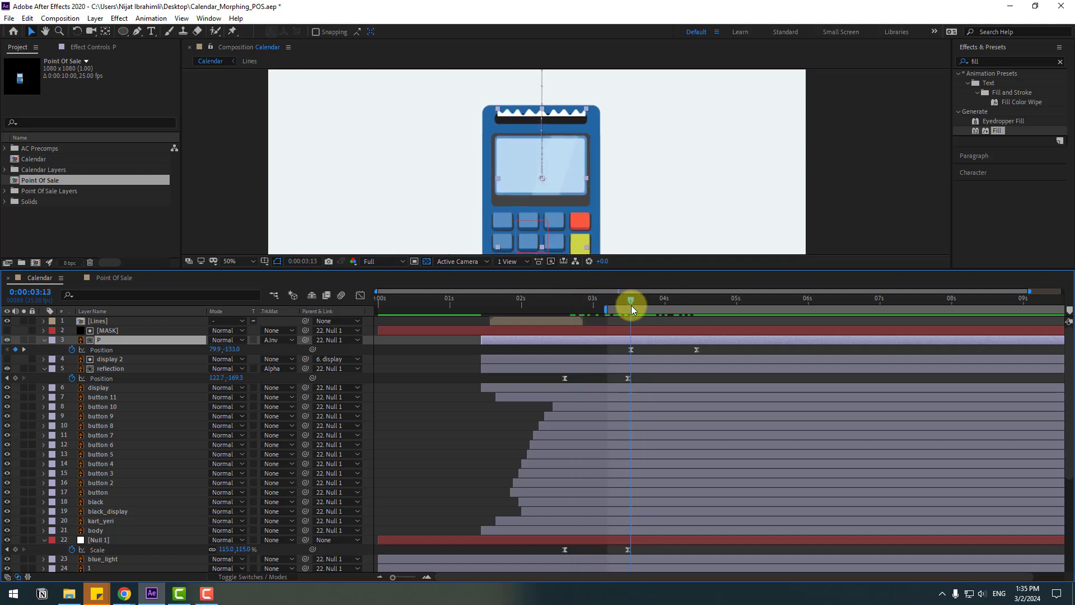
{"action": "left_click", "coordinate": [631, 350]}
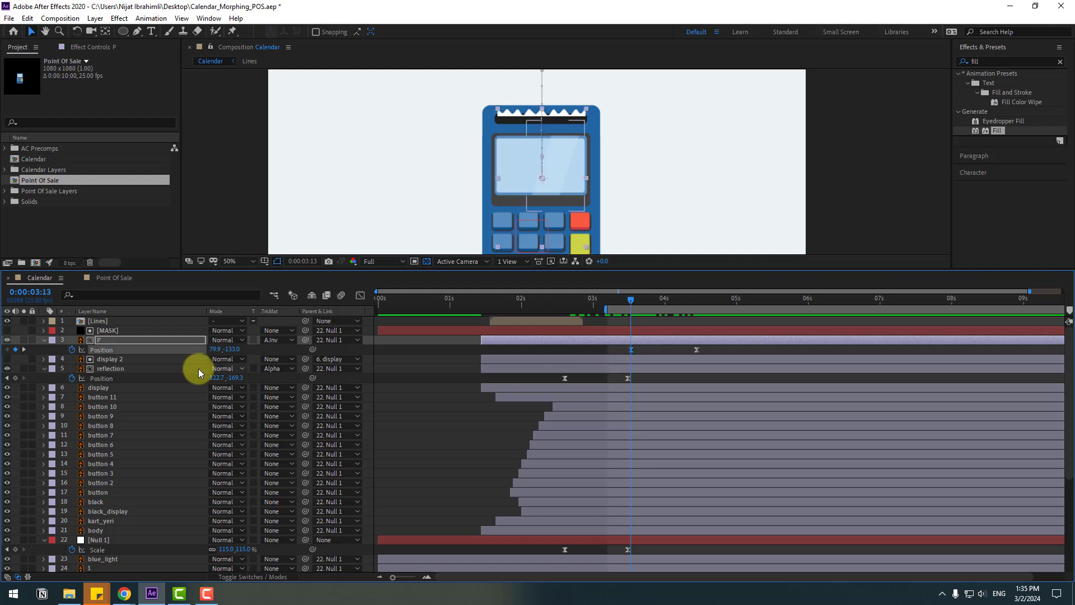